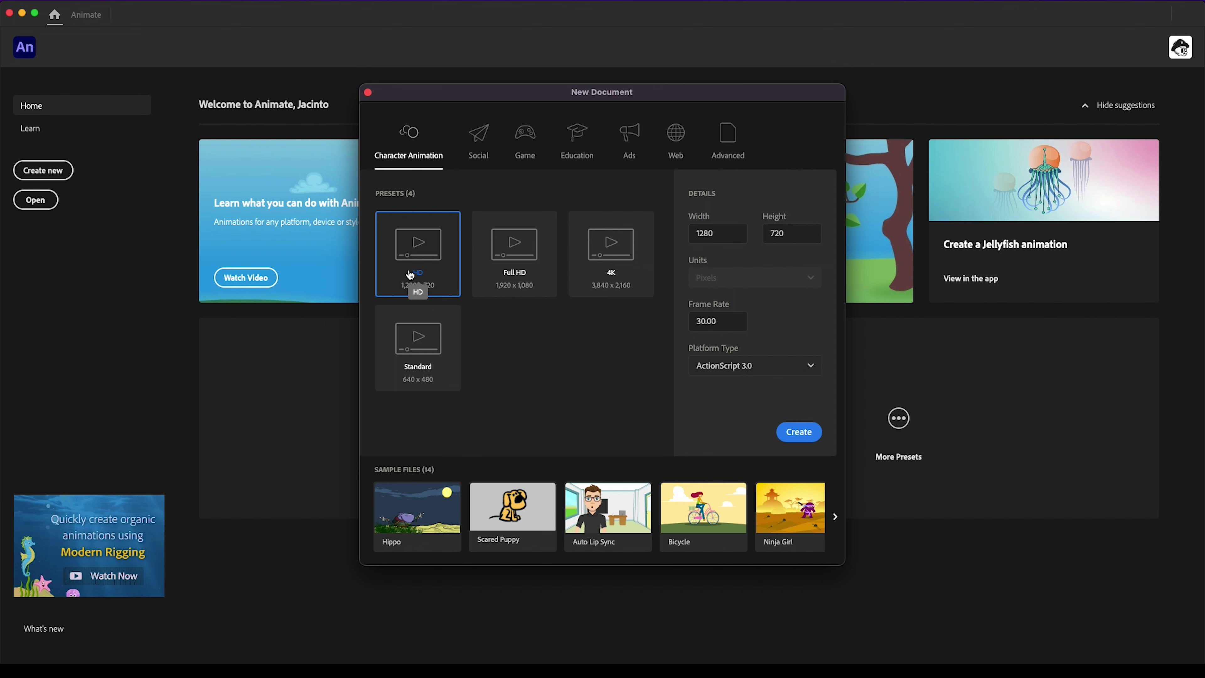
Step: Create a Full HD character animation document, 1920 x 1080, at 24 fps with the ActionScript 3.0 platform type
{"action": "left_click", "coordinate": [532, 281]}
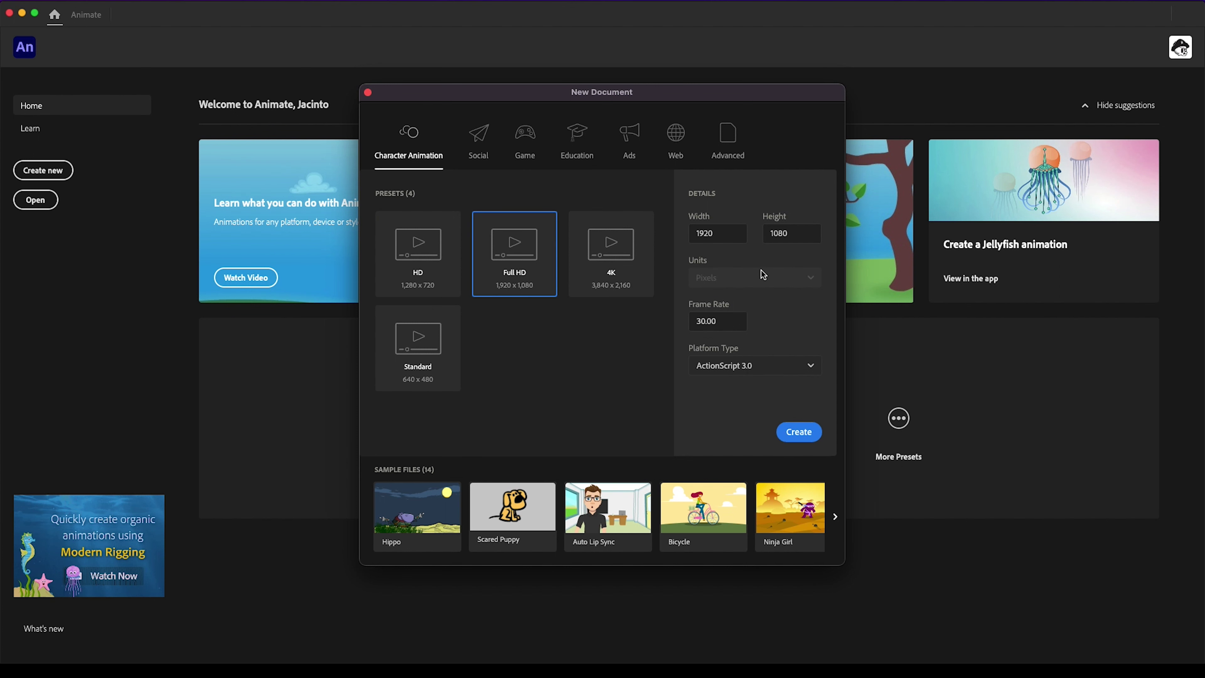
{"action": "left_click", "coordinate": [707, 321]}
{"action": "type", "text": "24"}
{"action": "left_click", "coordinate": [813, 365]}
{"action": "left_click", "coordinate": [812, 365]}
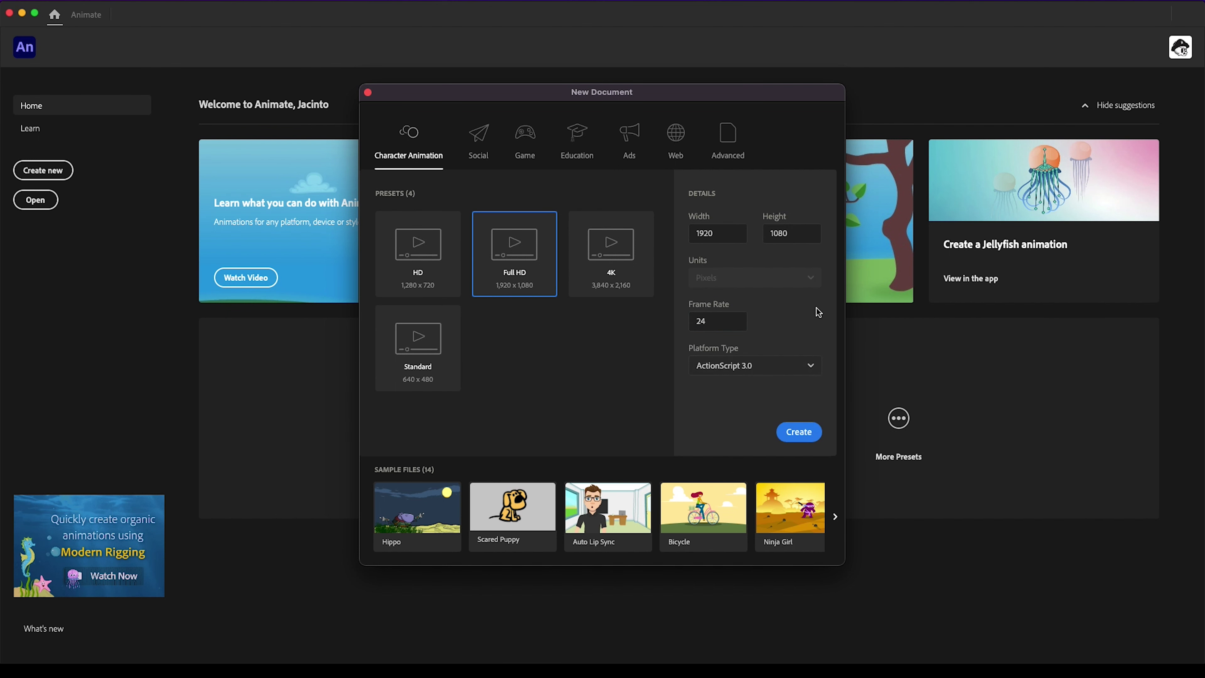
{"action": "left_click", "coordinate": [807, 433]}
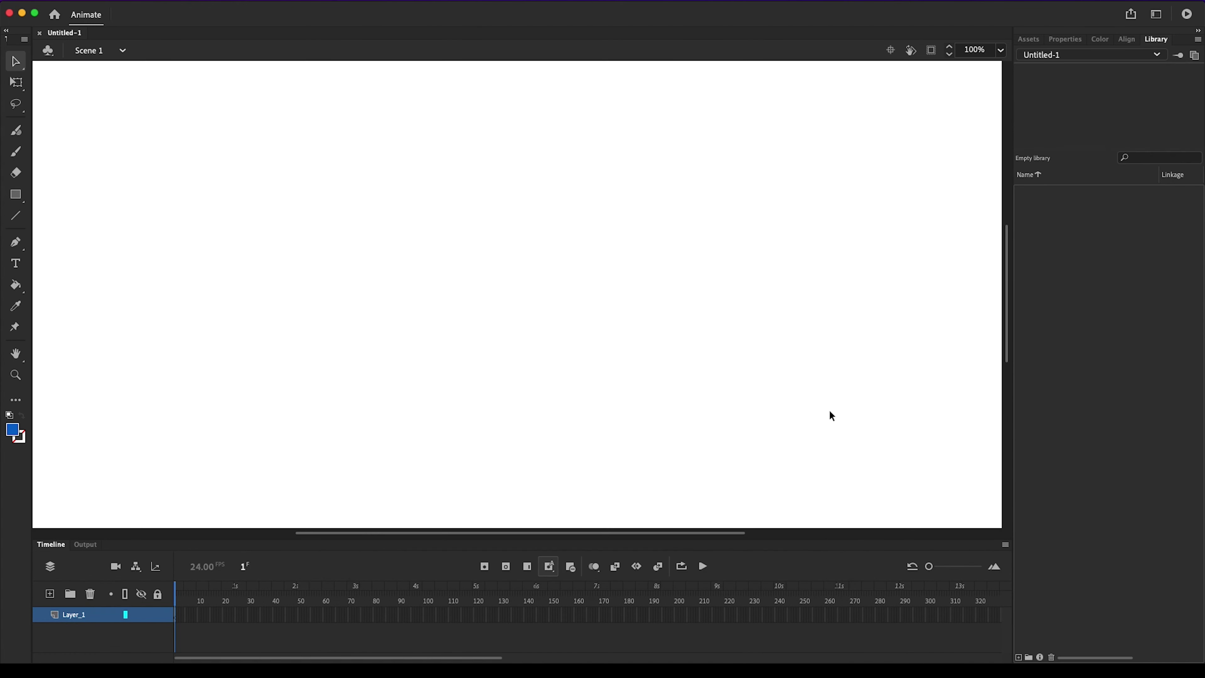
Step: Import Animation1111.jpg from the art2020 folder on the Desktop onto the stage
{"action": "key", "text": "super+minus"}
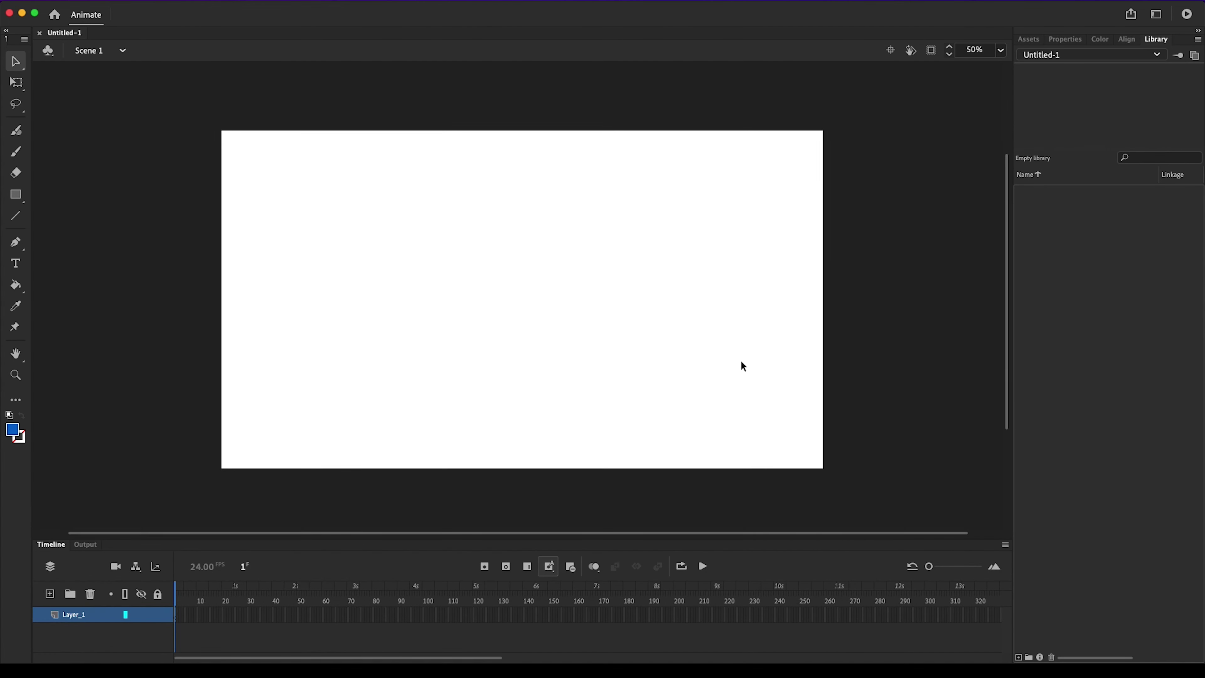
{"action": "left_click", "coordinate": [84, 1]}
{"action": "mouse_move", "coordinate": [143, 184]}
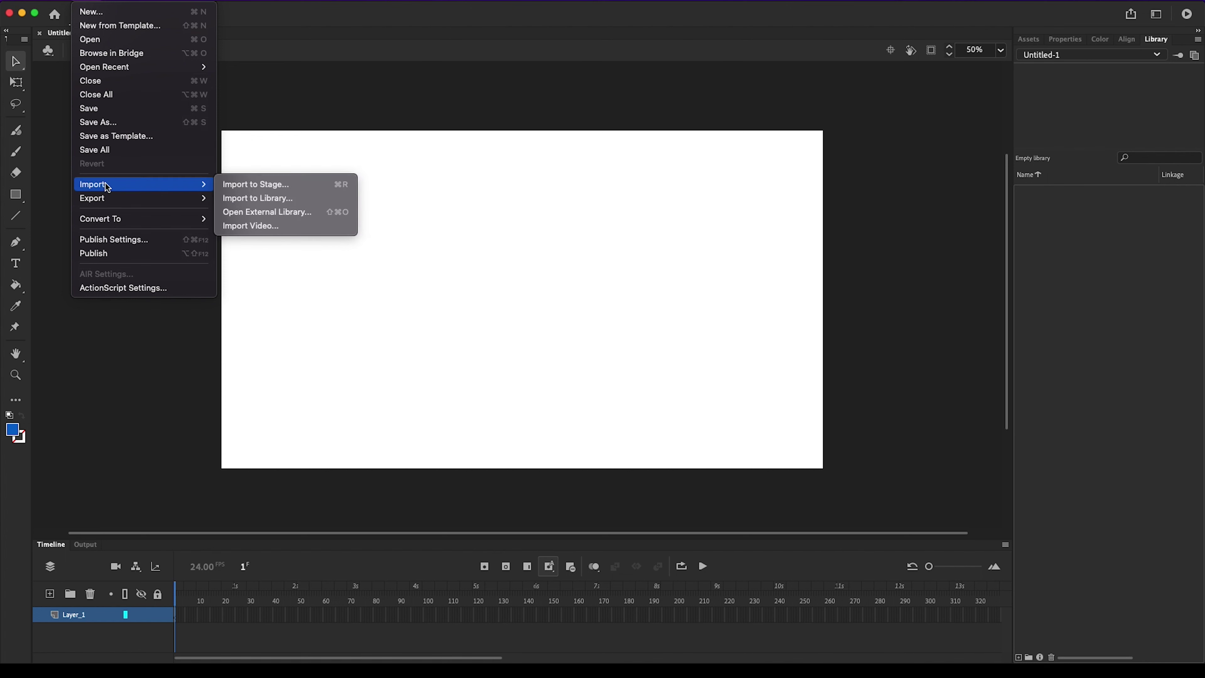
{"action": "left_click", "coordinate": [290, 186]}
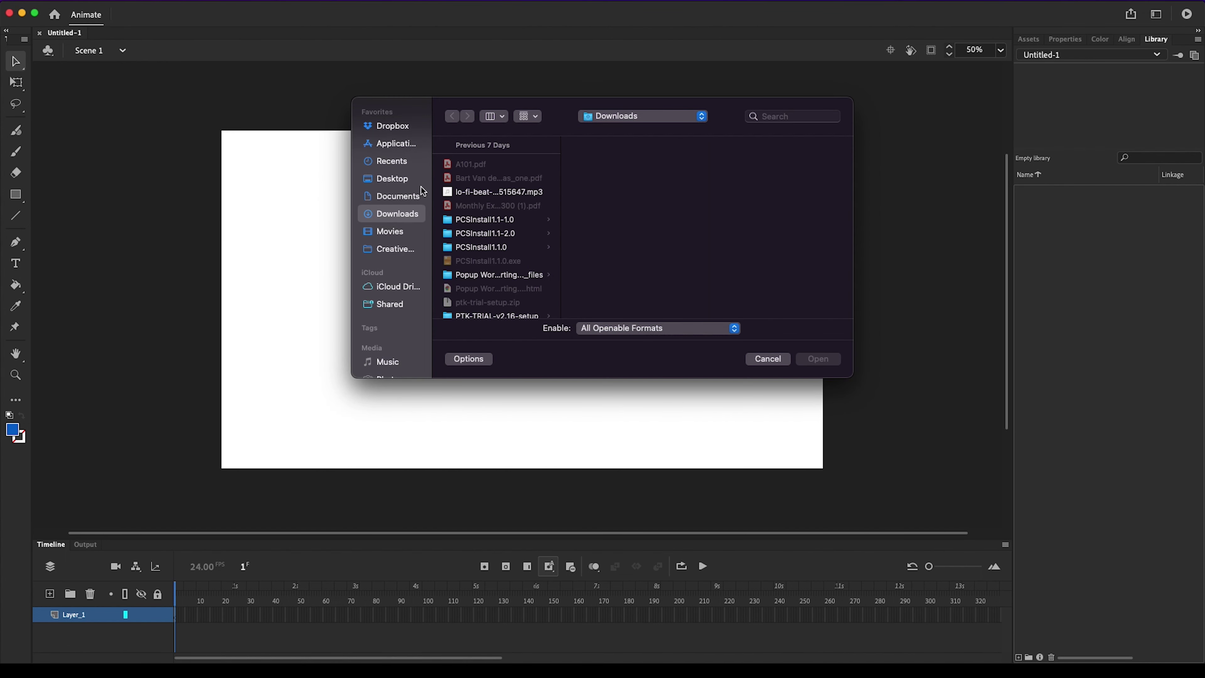
{"action": "left_click", "coordinate": [385, 178]}
{"action": "left_click", "coordinate": [487, 165]}
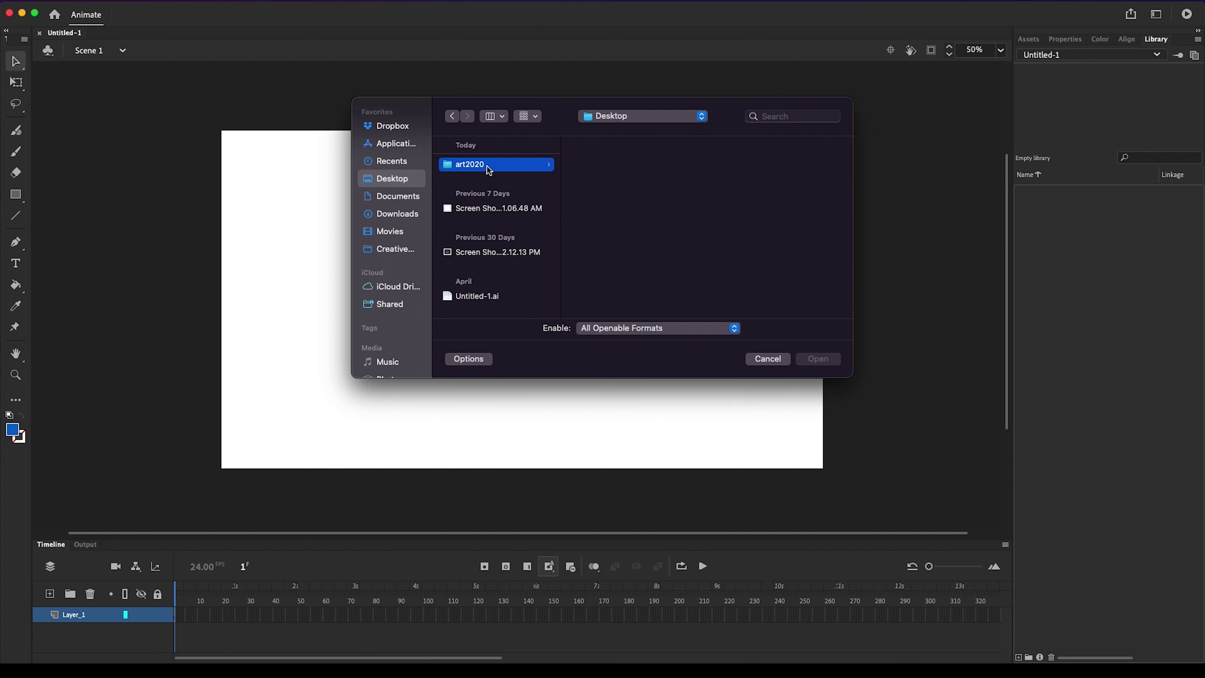
{"action": "left_click", "coordinate": [636, 164]}
{"action": "left_click", "coordinate": [803, 357]}
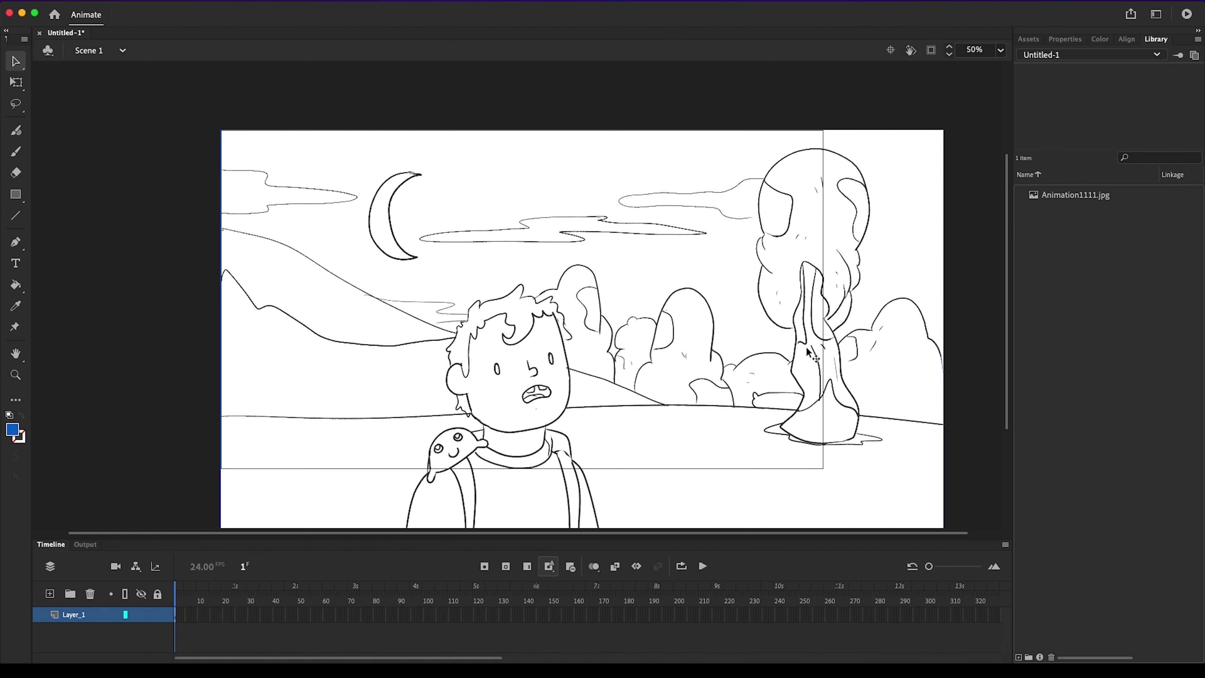
Step: Move the imported sketch so its upper-left corner lines up roughly with the stage's upper-left corner
{"action": "scroll", "coordinate": [1010, 381], "scroll_direction": "down", "scroll_amount": 3}
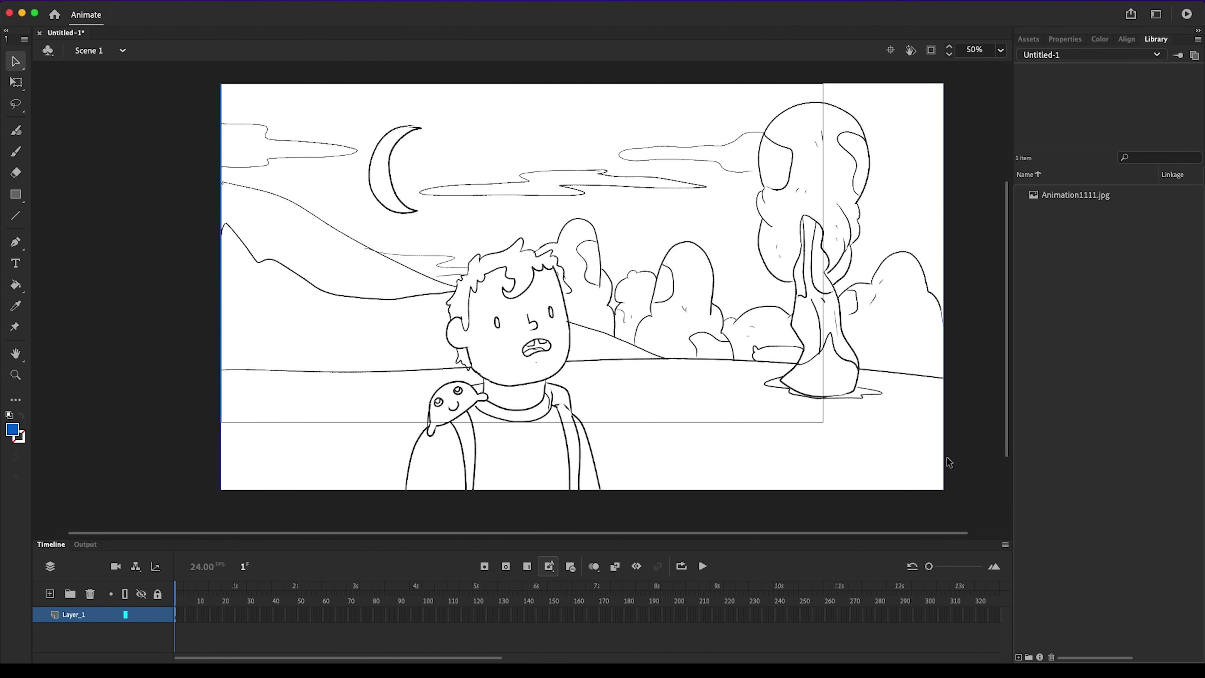
{"action": "mouse_move", "coordinate": [938, 482]}
{"action": "left_mouse_down"}
{"action": "mouse_move", "coordinate": [923, 436]}
{"action": "mouse_move", "coordinate": [918, 490]}
{"action": "left_mouse_up"}
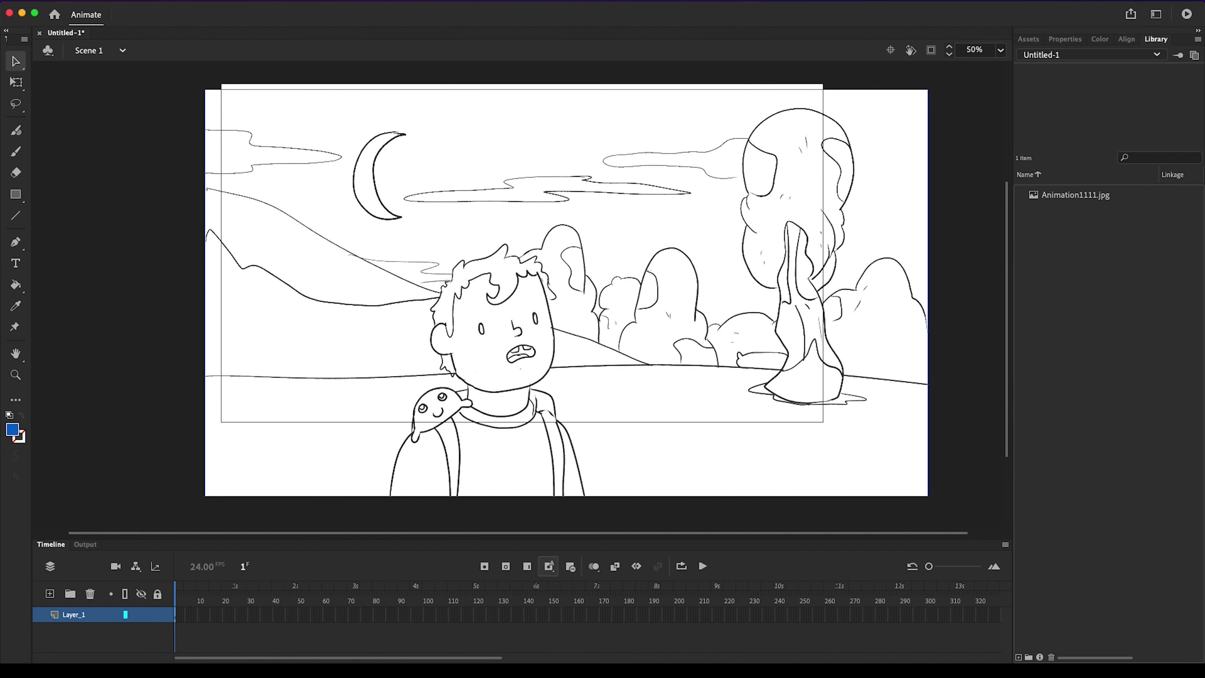
{"action": "left_click_drag", "start_coordinate": [209, 93], "coordinate": [229, 94]}
{"action": "mouse_move", "coordinate": [950, 500]}
{"action": "left_mouse_down"}
{"action": "mouse_move", "coordinate": [892, 463]}
{"action": "mouse_move", "coordinate": [966, 501]}
{"action": "mouse_move", "coordinate": [947, 495]}
{"action": "left_mouse_up"}
Step: Scale the sketch down with Free Transform so it just covers the whole stage
{"action": "key", "text": "super+t"}
{"action": "left_click", "coordinate": [113, 221]}
{"action": "key", "text": "super+t"}
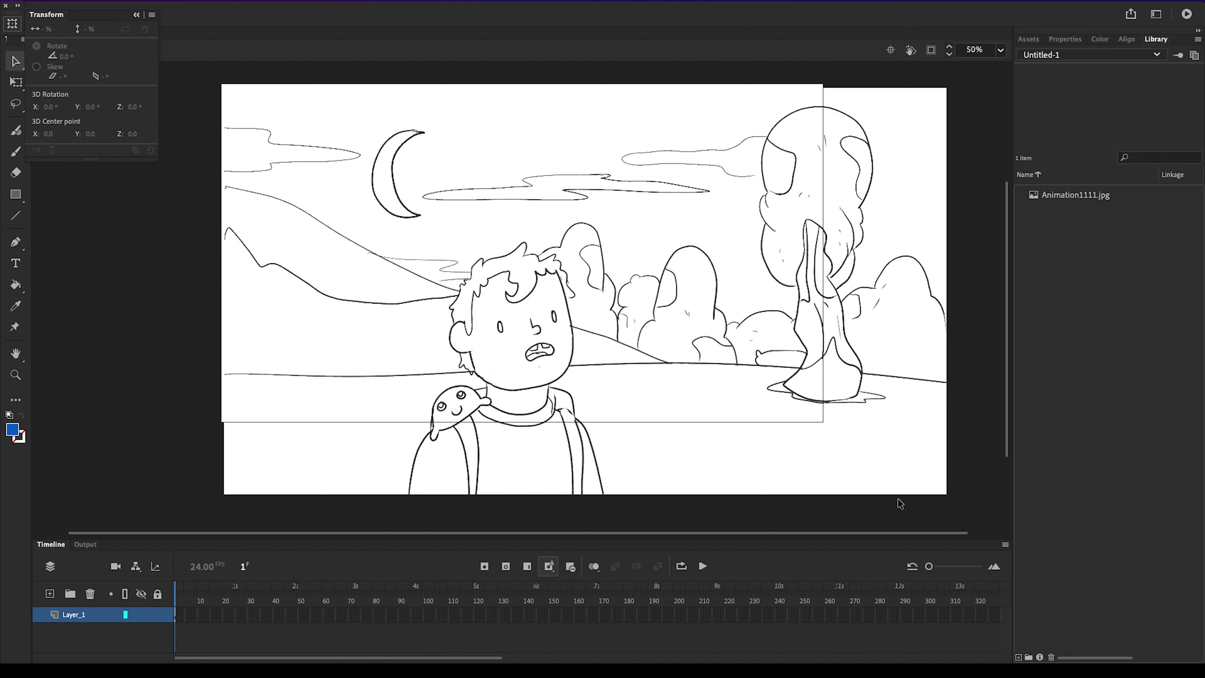
{"action": "mouse_move", "coordinate": [947, 498]}
{"action": "left_mouse_down"}
{"action": "mouse_move", "coordinate": [820, 472]}
{"action": "mouse_move", "coordinate": [823, 423]}
{"action": "left_mouse_up"}
{"action": "left_click", "coordinate": [16, 83]}
{"action": "left_click", "coordinate": [177, 153]}
{"action": "left_click", "coordinate": [393, 178]}
{"action": "left_click_drag", "start_coordinate": [312, 138], "coordinate": [220, 84]}
{"action": "left_click_drag", "start_coordinate": [609, 231], "coordinate": [568, 199]}
{"action": "left_click_drag", "start_coordinate": [868, 446], "coordinate": [823, 423]}
{"action": "left_click_drag", "start_coordinate": [744, 356], "coordinate": [750, 359]}
{"action": "left_click", "coordinate": [920, 376]}
Step: Lock Layer_1 and add a new layer placed beneath it
{"action": "mouse_move", "coordinate": [138, 609]}
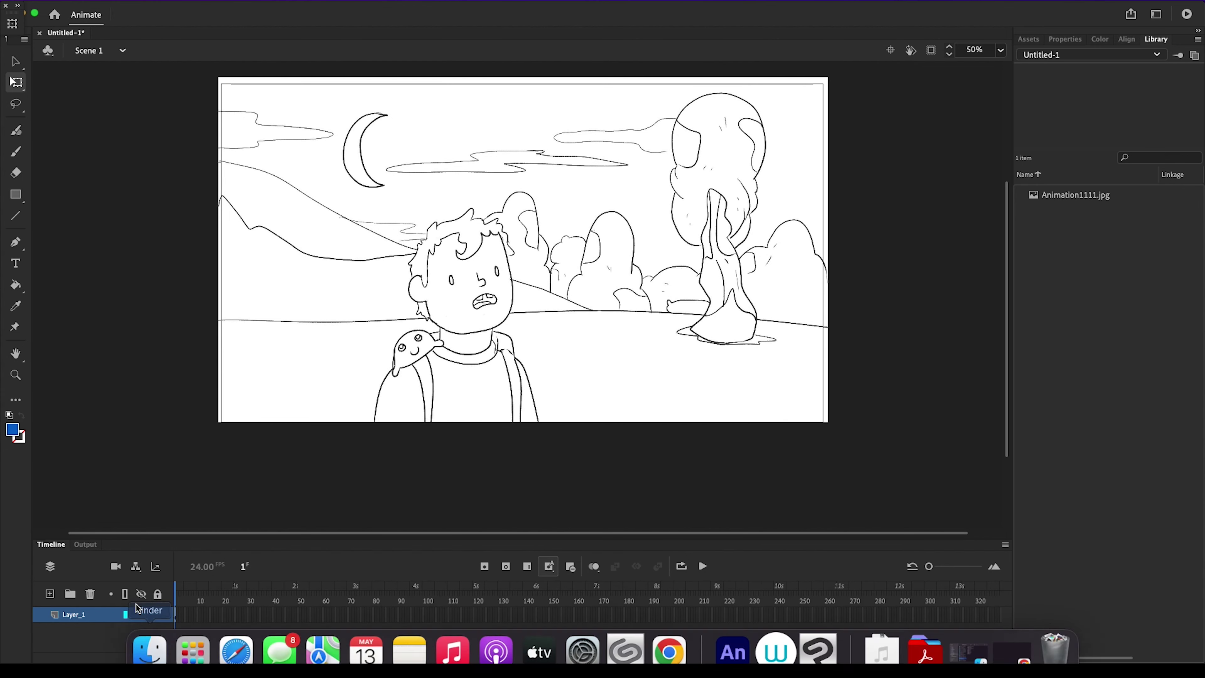
{"action": "left_click", "coordinate": [158, 616]}
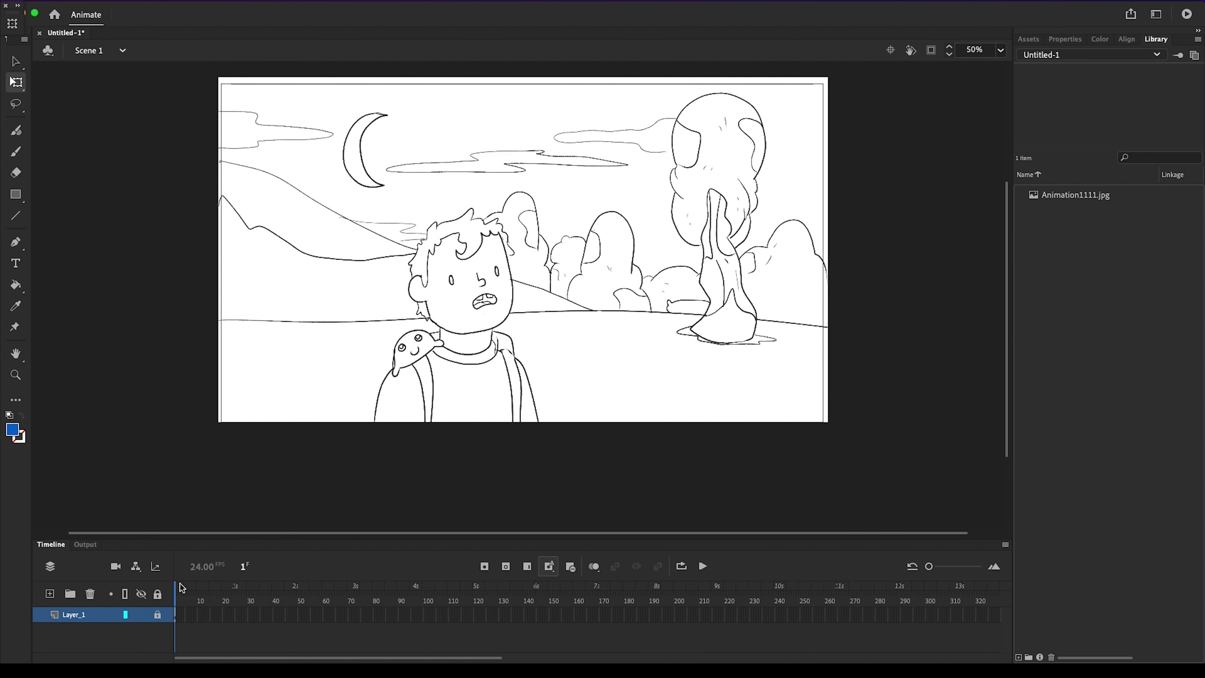
{"action": "left_click", "coordinate": [49, 593]}
{"action": "left_click_drag", "start_coordinate": [103, 642], "coordinate": [104, 640]}
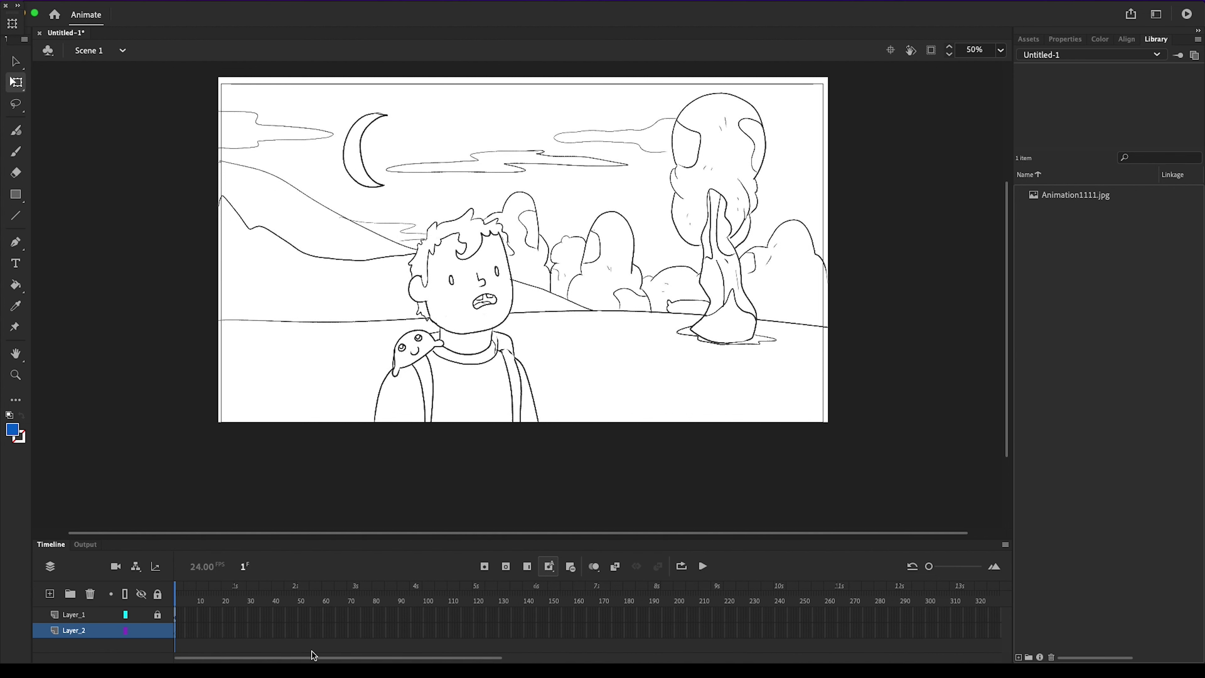
Step: Import lo-fi-beat-SBA-300515647.mp3 from the Downloads folder into the document with Layer_2 active
{"action": "left_click_drag", "start_coordinate": [930, 567], "coordinate": [948, 567]}
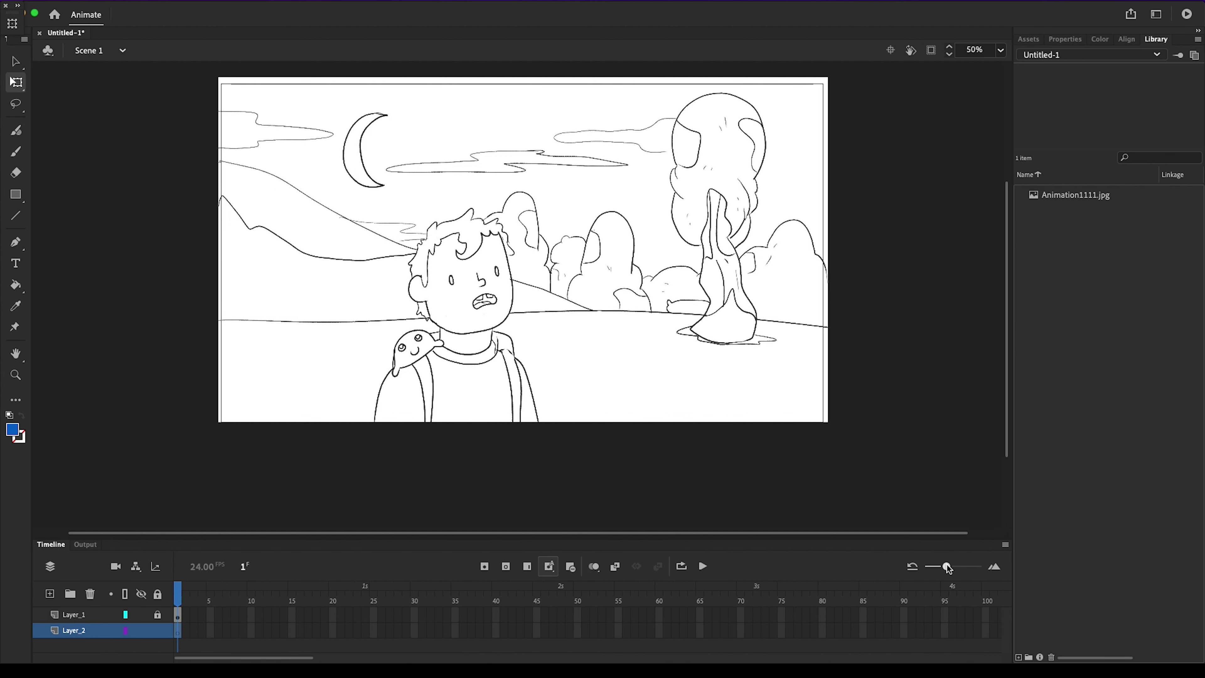
{"action": "left_click", "coordinate": [81, 2]}
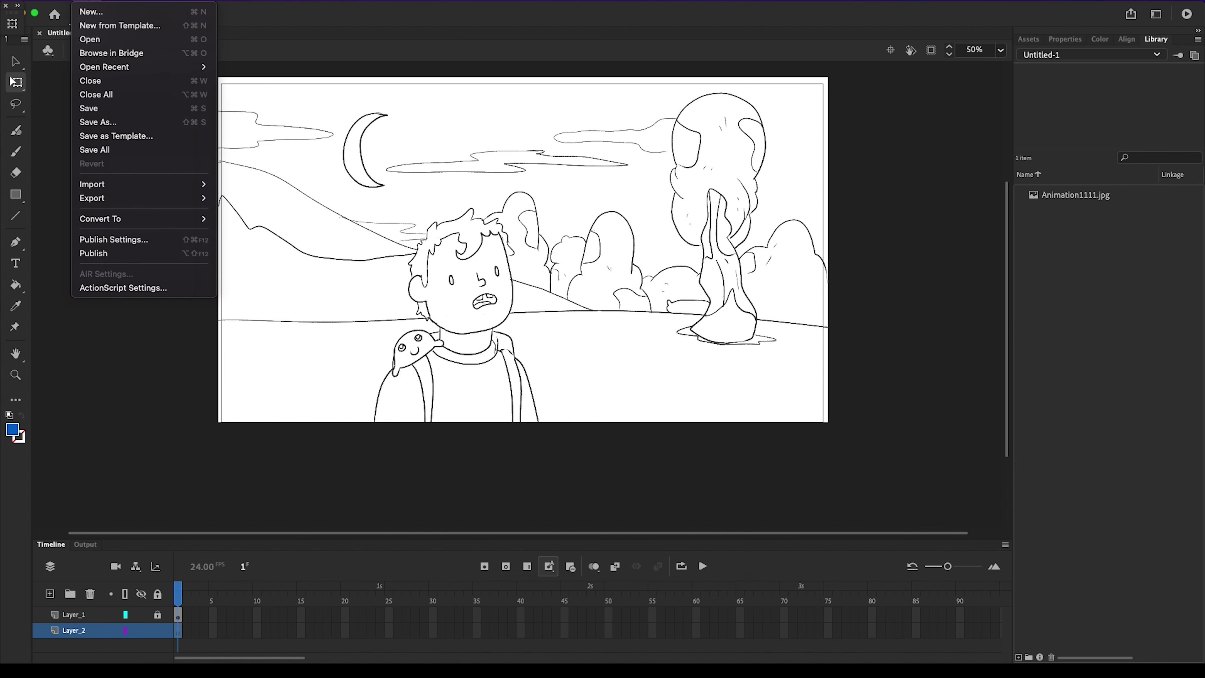
{"action": "mouse_move", "coordinate": [171, 187]}
{"action": "left_click", "coordinate": [260, 187]}
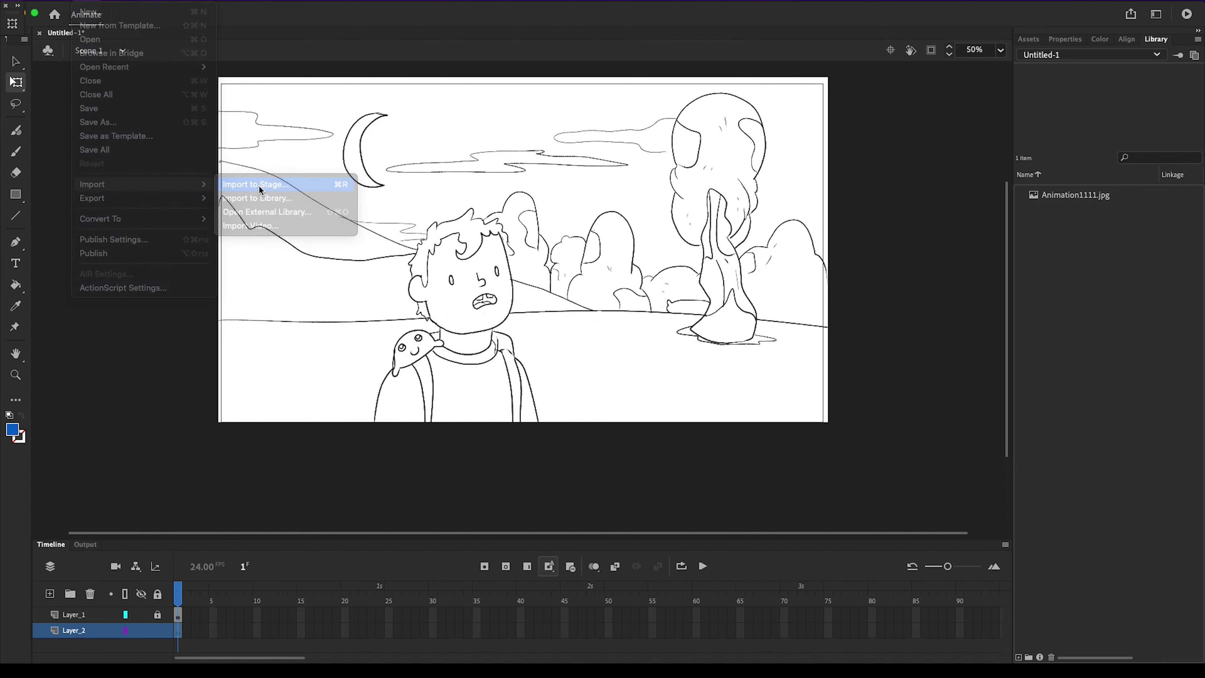
{"action": "left_click", "coordinate": [397, 214]}
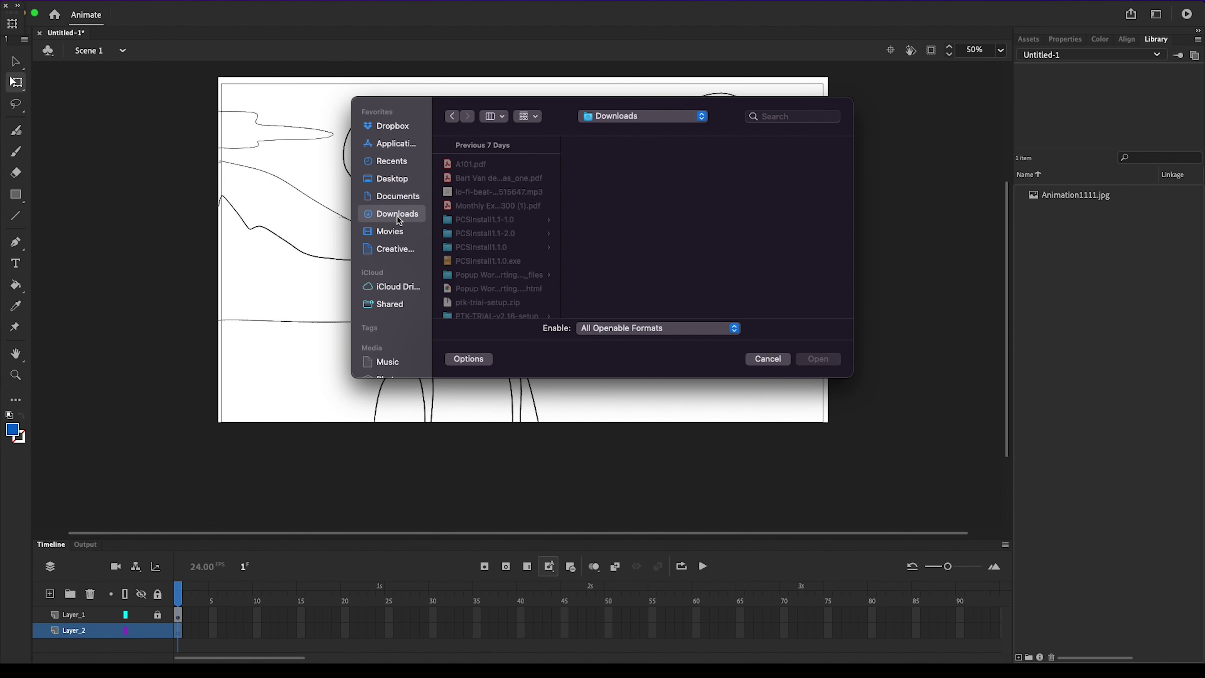
{"action": "left_click", "coordinate": [489, 192]}
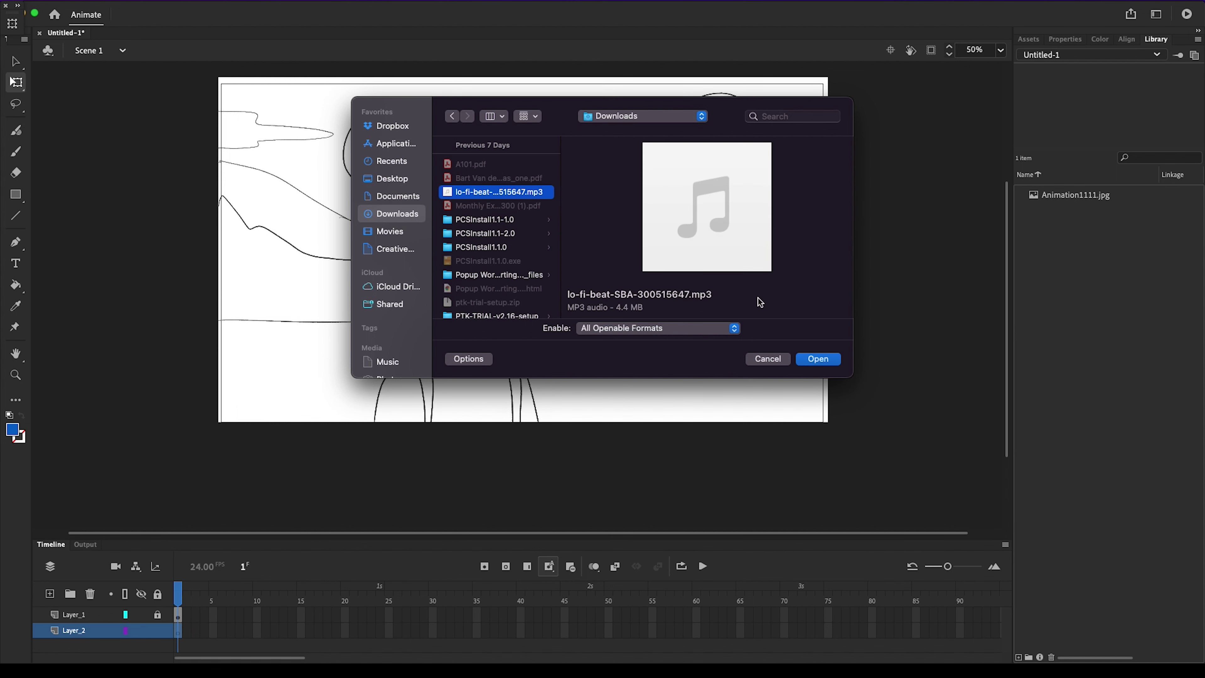
{"action": "left_click", "coordinate": [814, 361]}
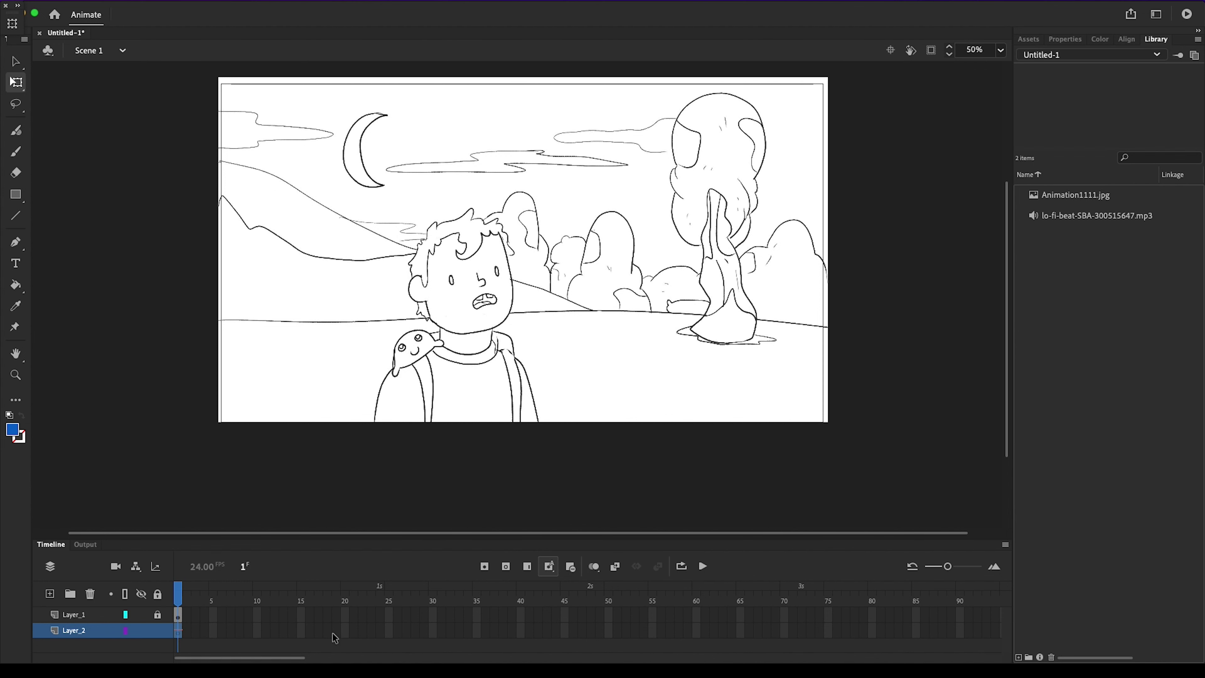
Step: Extend Layer_2 to frame 18 and put the lo-fi beat audio on those frames
{"action": "key", "text": "ctrl+z"}
{"action": "key", "text": "ctrl+y"}
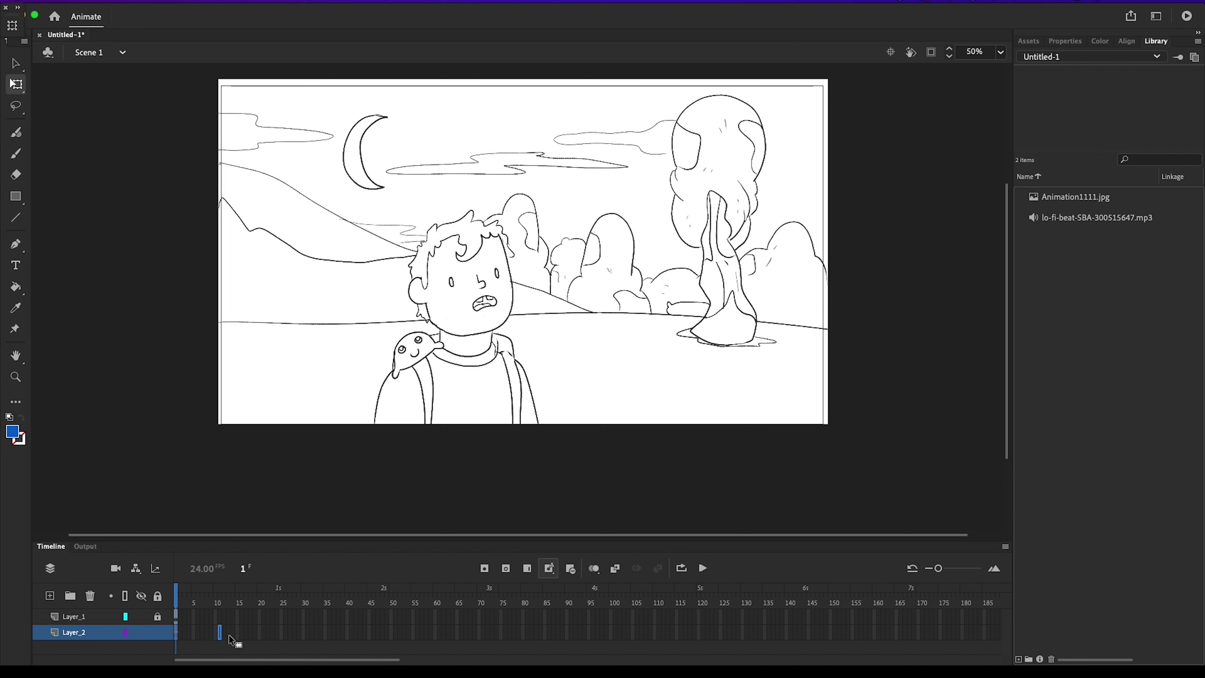
{"action": "left_click_drag", "start_coordinate": [205, 637], "coordinate": [250, 635]}
{"action": "left_click", "coordinate": [255, 635]}
{"action": "left_click", "coordinate": [252, 635]}
{"action": "left_click_drag", "start_coordinate": [255, 635], "coordinate": [723, 637]}
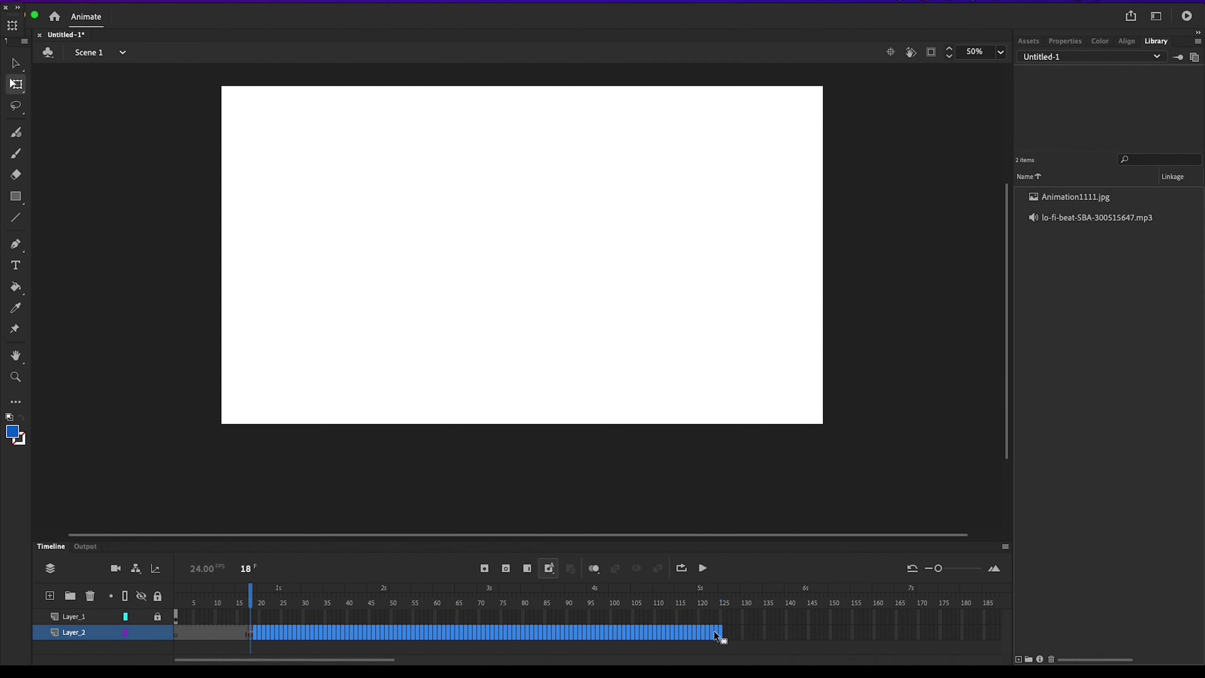
{"action": "left_click", "coordinate": [252, 639]}
{"action": "left_click_drag", "start_coordinate": [246, 637], "coordinate": [176, 636]}
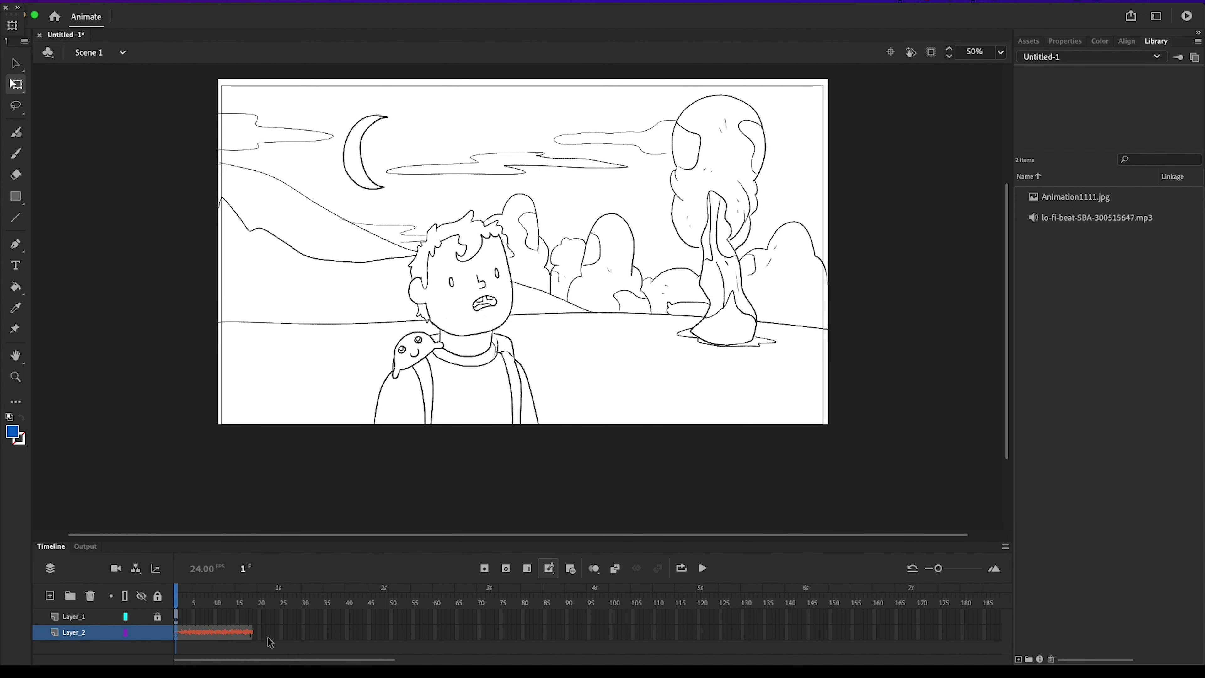
Step: Lengthen the audio frames on Layer_2 to frame 120
{"action": "mouse_move", "coordinate": [249, 632]}
{"action": "left_mouse_down"}
{"action": "mouse_move", "coordinate": [390, 642]}
{"action": "mouse_move", "coordinate": [184, 642]}
{"action": "left_mouse_up"}
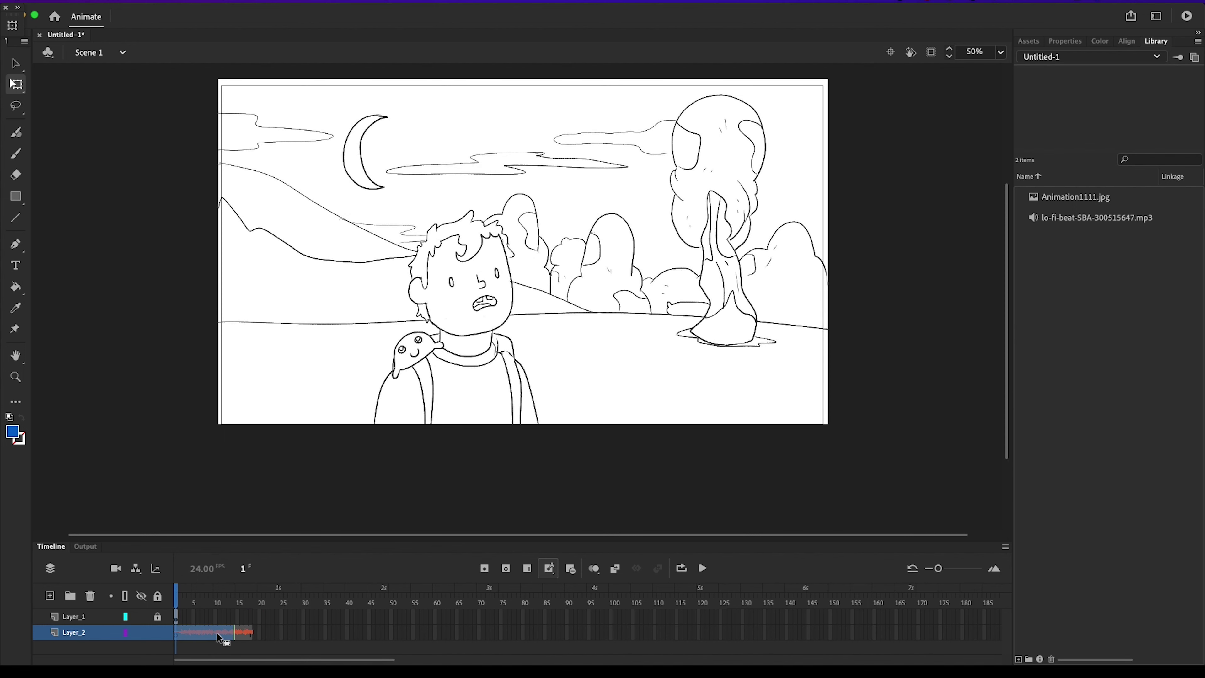
{"action": "left_click", "coordinate": [246, 637]}
{"action": "left_click_drag", "start_coordinate": [250, 638], "coordinate": [700, 640]}
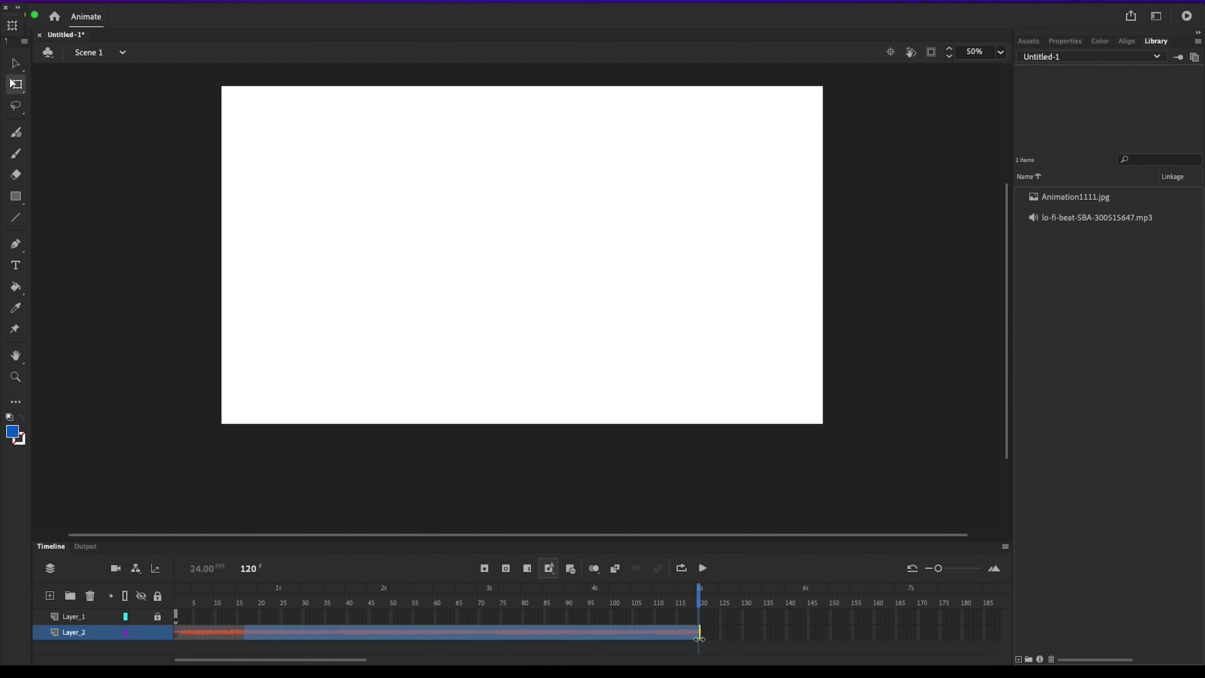
{"action": "left_click", "coordinate": [318, 644]}
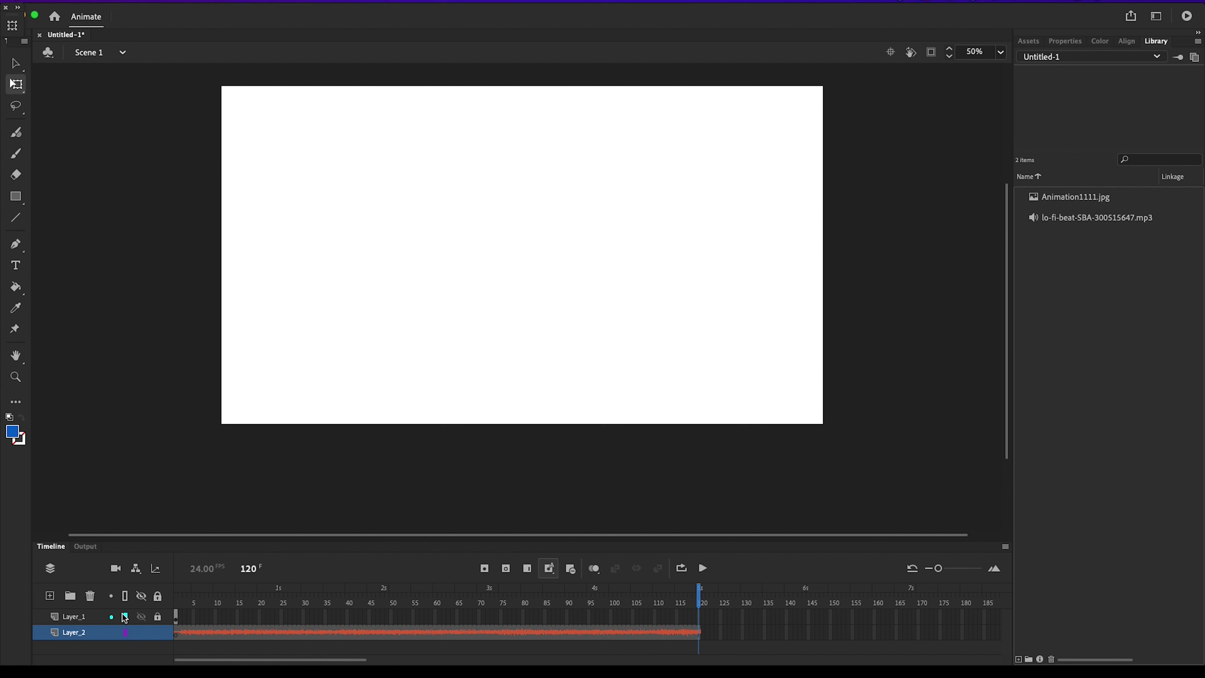
Step: Play the timeline from frame 1 to preview the audio, and return the playhead to the start
{"action": "left_click", "coordinate": [207, 620]}
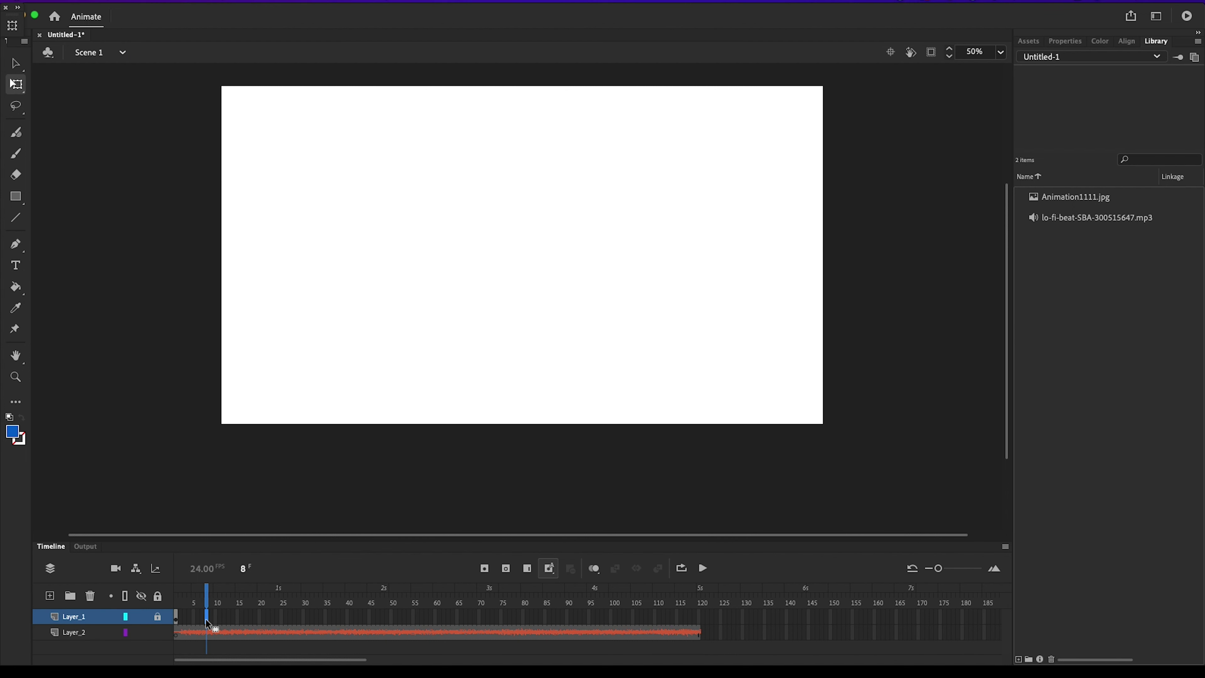
{"action": "left_click", "coordinate": [176, 620]}
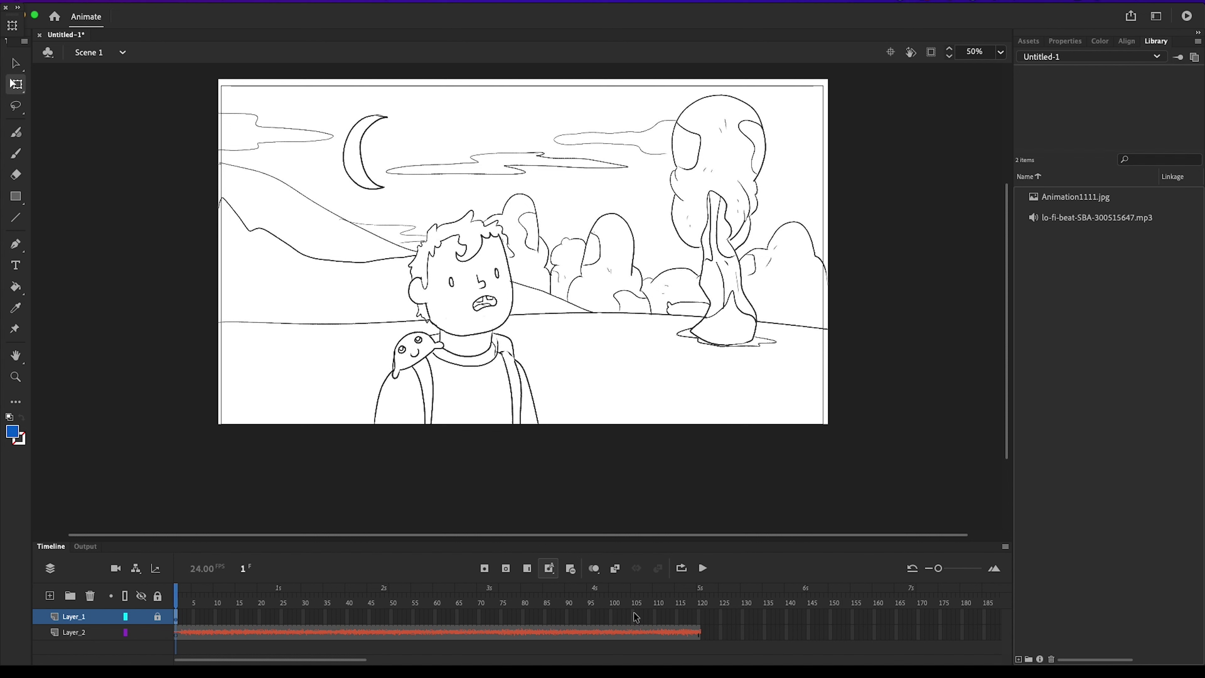
{"action": "left_click", "coordinate": [703, 569]}
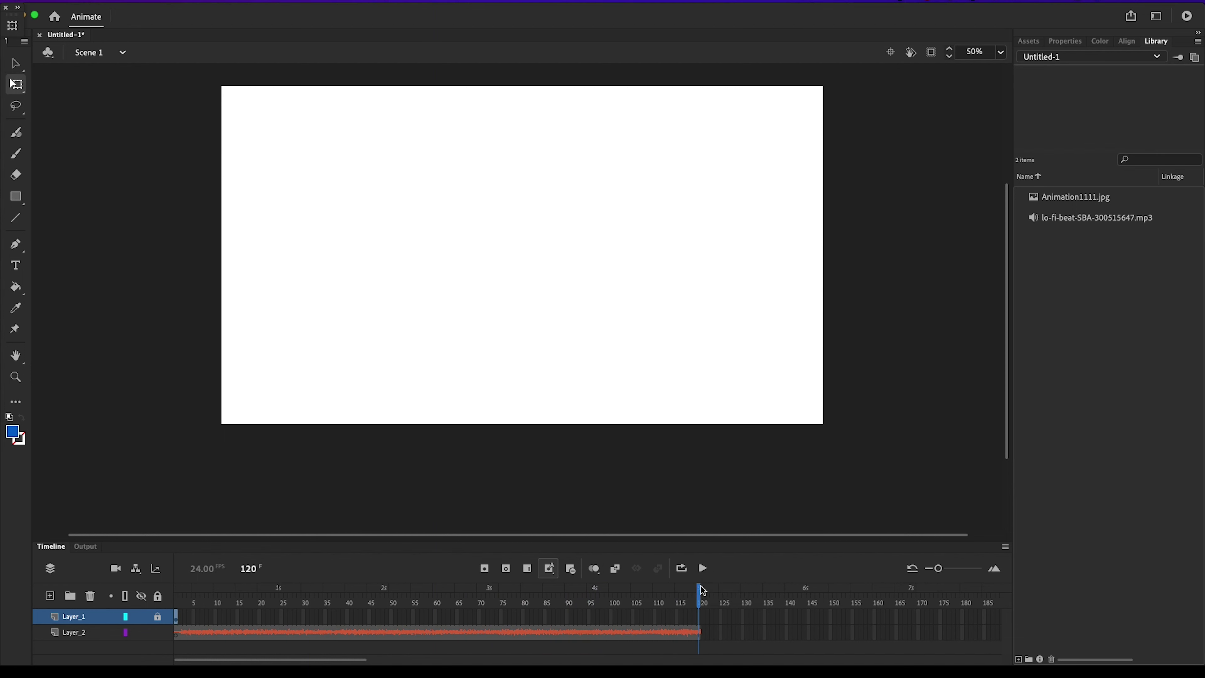
{"action": "left_click_drag", "start_coordinate": [700, 593], "coordinate": [175, 592]}
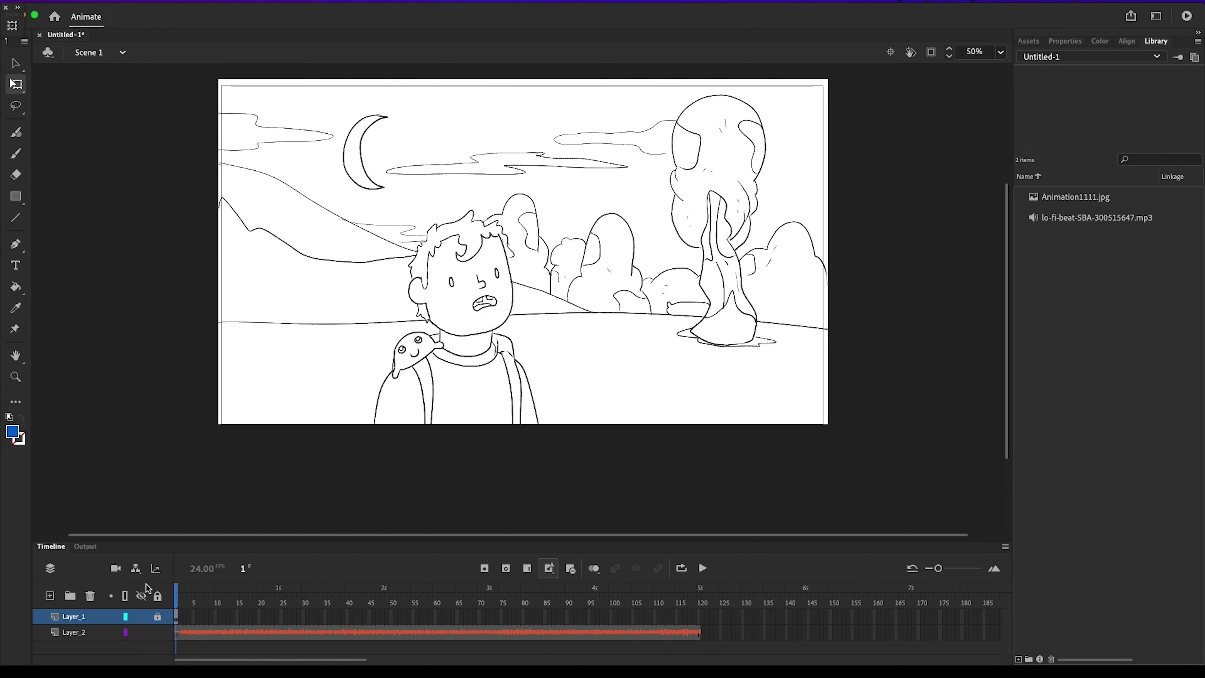
Step: Insert frames on Layer_1 so the sketch lasts alongside the audio through frame 120
{"action": "left_click", "coordinate": [180, 619]}
{"action": "left_click", "coordinate": [176, 618]}
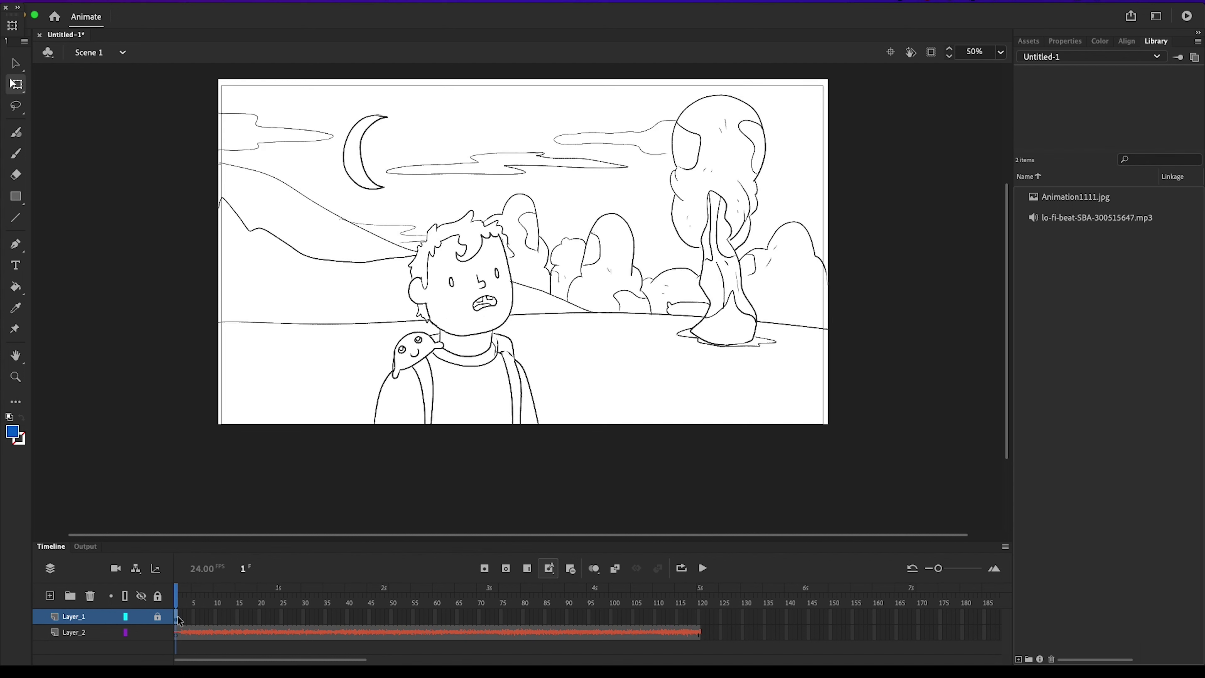
{"action": "left_click", "coordinate": [180, 616]}
{"action": "left_click_drag", "start_coordinate": [182, 620], "coordinate": [699, 626]}
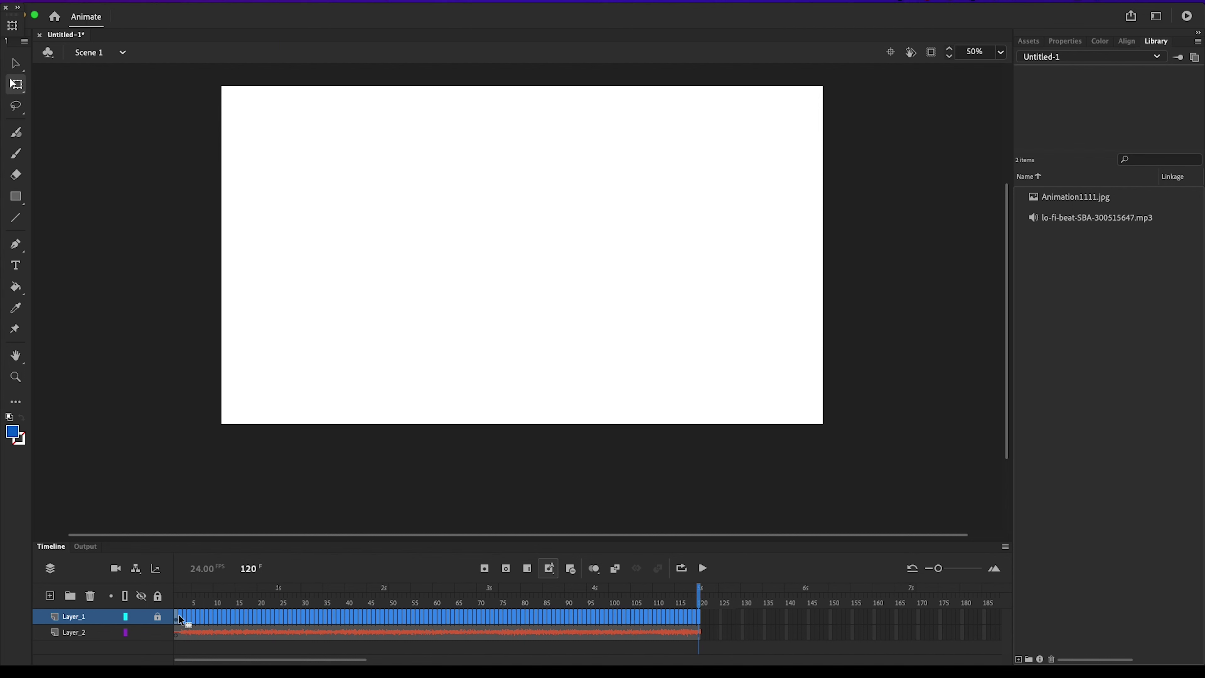
{"action": "key", "text": "F5"}
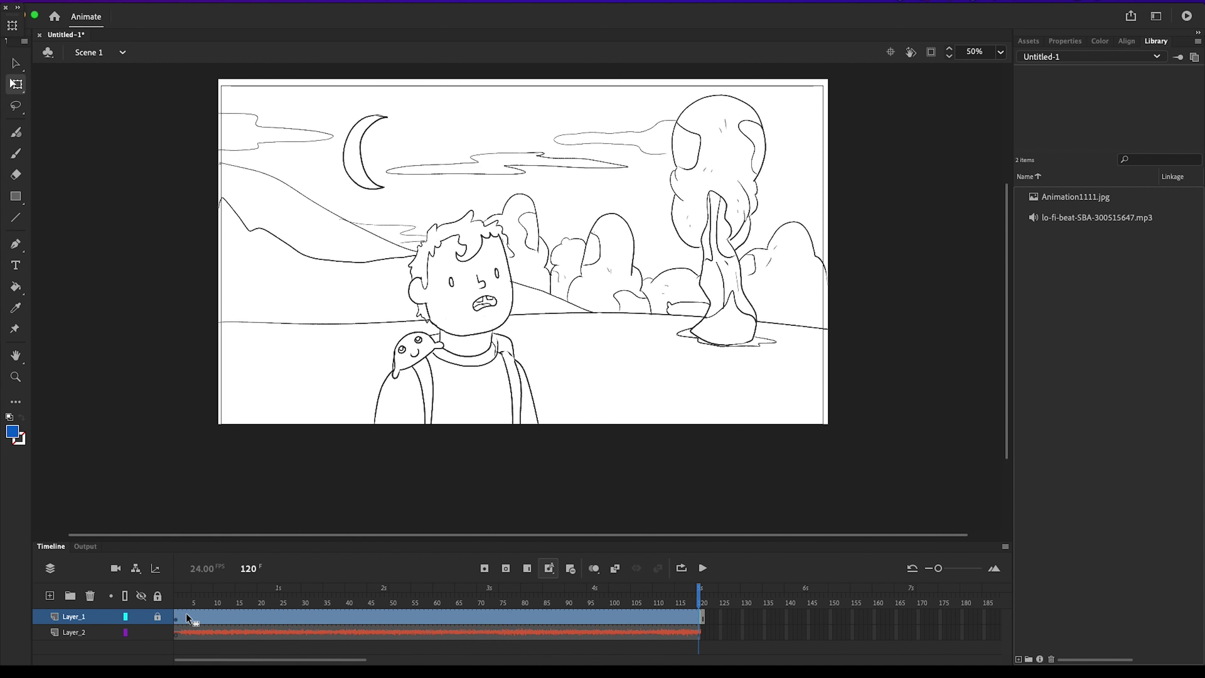
Step: Remove the extra frame past frame 120 on Layer_1, and return the playhead to frame 1
{"action": "left_click_drag", "start_coordinate": [701, 591], "coordinate": [633, 590]}
{"action": "left_click", "coordinate": [705, 620]}
{"action": "left_click_drag", "start_coordinate": [705, 618], "coordinate": [700, 618]}
{"action": "left_click", "coordinate": [700, 620]}
{"action": "left_click", "coordinate": [702, 625]}
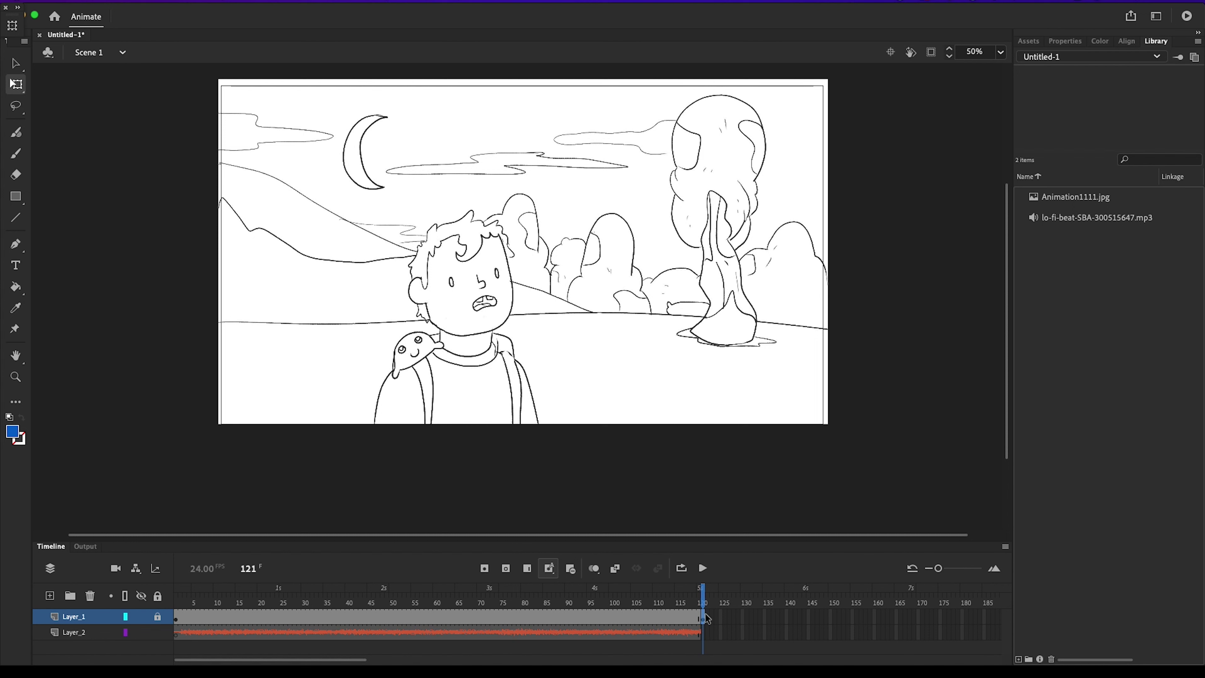
{"action": "left_click", "coordinate": [694, 602]}
{"action": "key", "text": "comma"}
{"action": "right_click", "coordinate": [705, 618]}
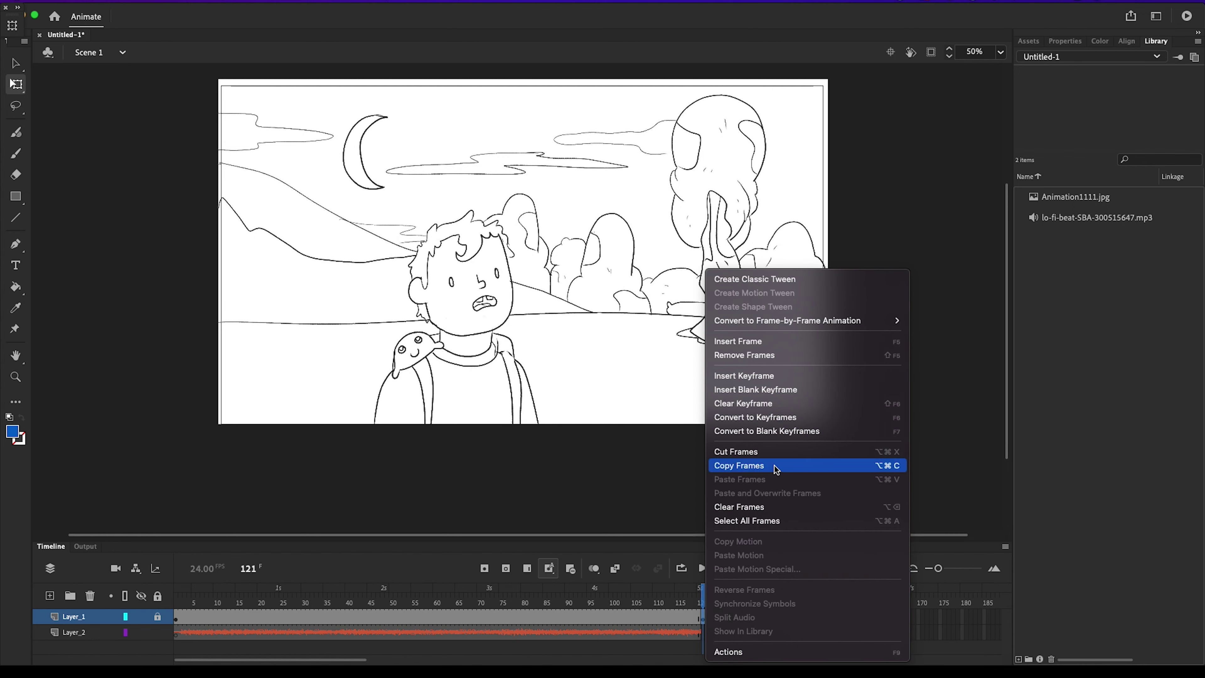
{"action": "left_click", "coordinate": [782, 357]}
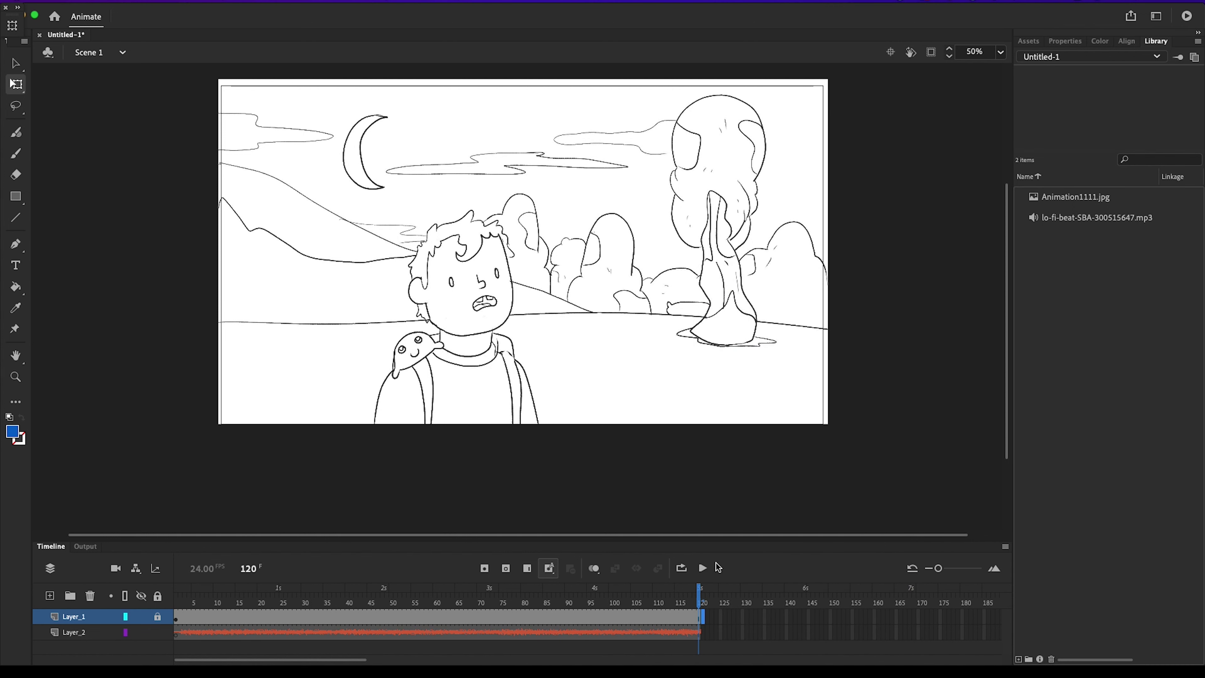
{"action": "left_click_drag", "start_coordinate": [701, 592], "coordinate": [160, 533]}
Step: Rename the audio layer as Music and the sketch image layer as Sketch
{"action": "left_click", "coordinate": [77, 633]}
{"action": "double_click", "coordinate": [79, 634]}
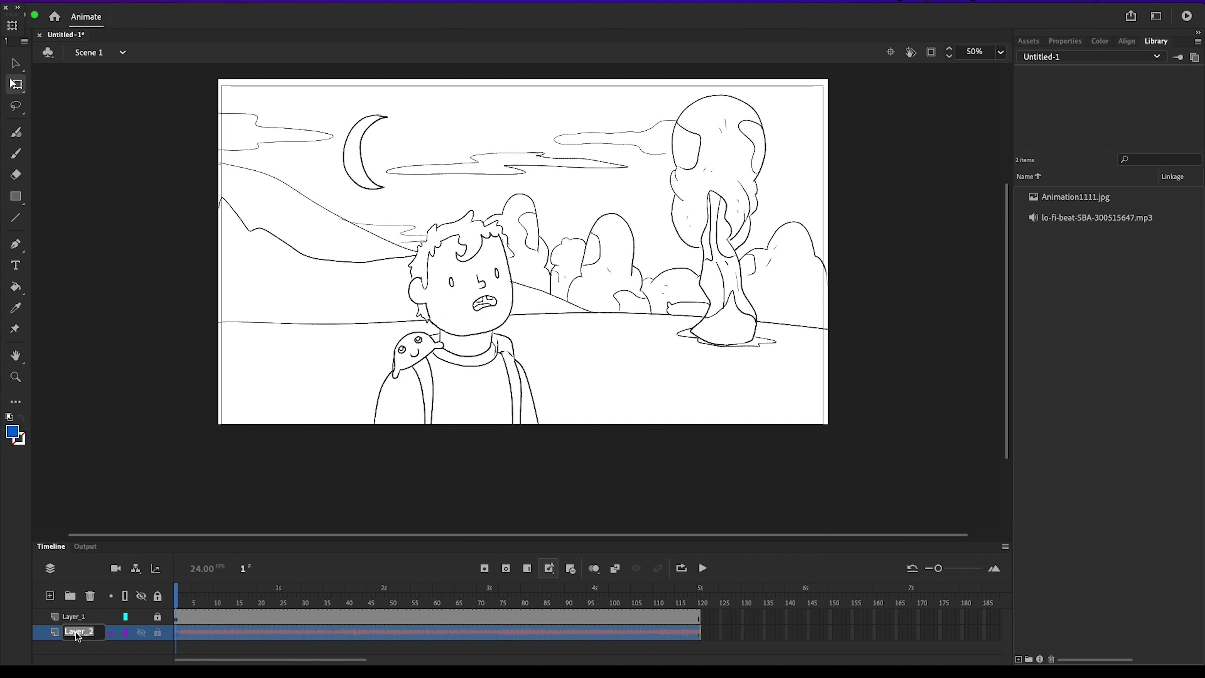
{"action": "type", "text": "Music"}
{"action": "double_click", "coordinate": [80, 616]}
{"action": "type", "text": "S"}
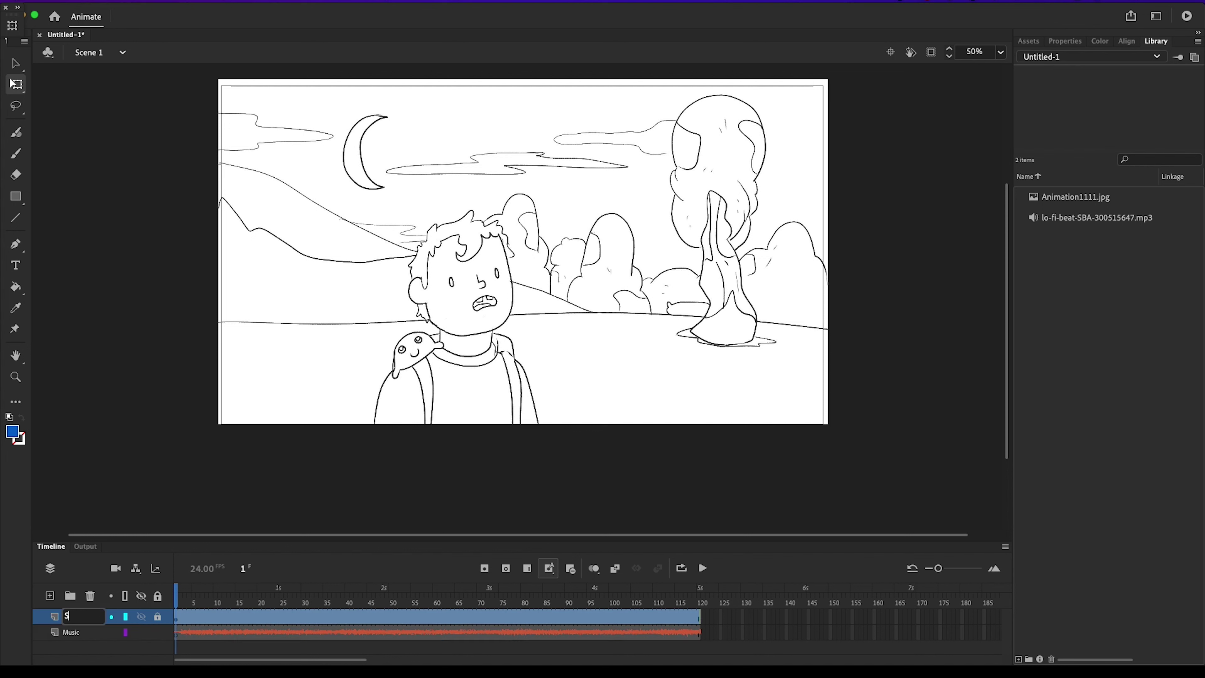
{"action": "type", "text": "ketch"}
{"action": "key", "text": "Return"}
Step: Add several new empty layers above the Sketch layer
{"action": "right_click", "coordinate": [101, 617]}
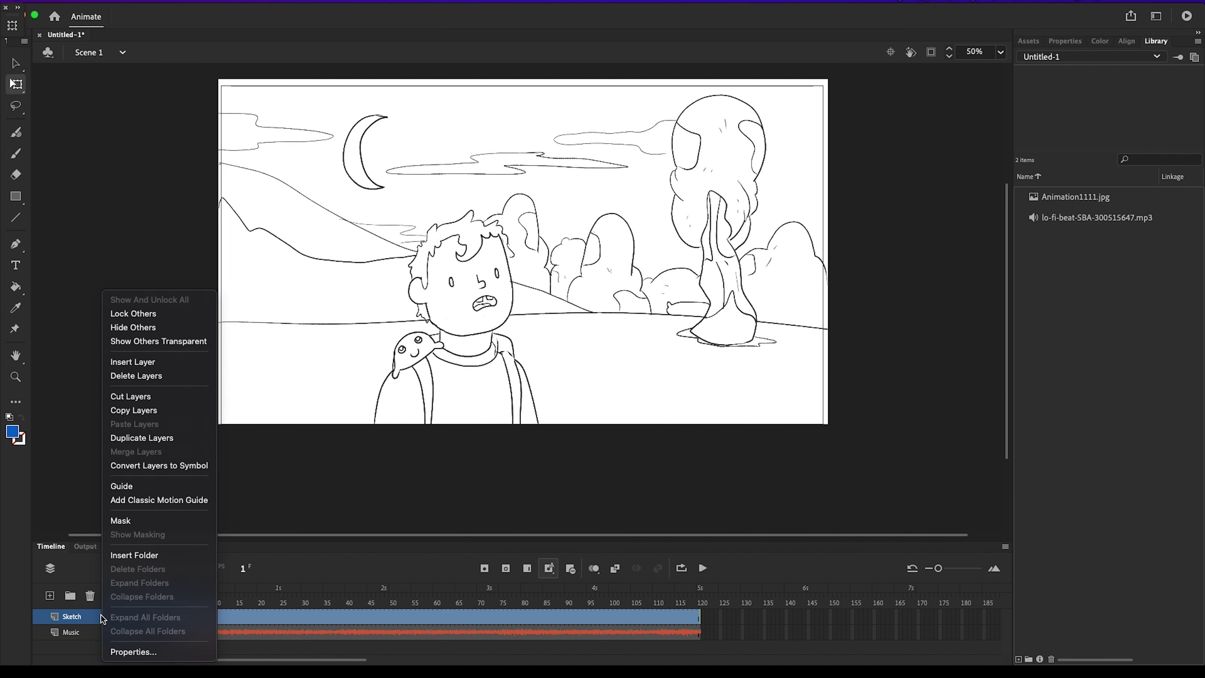
{"action": "left_click", "coordinate": [50, 596]}
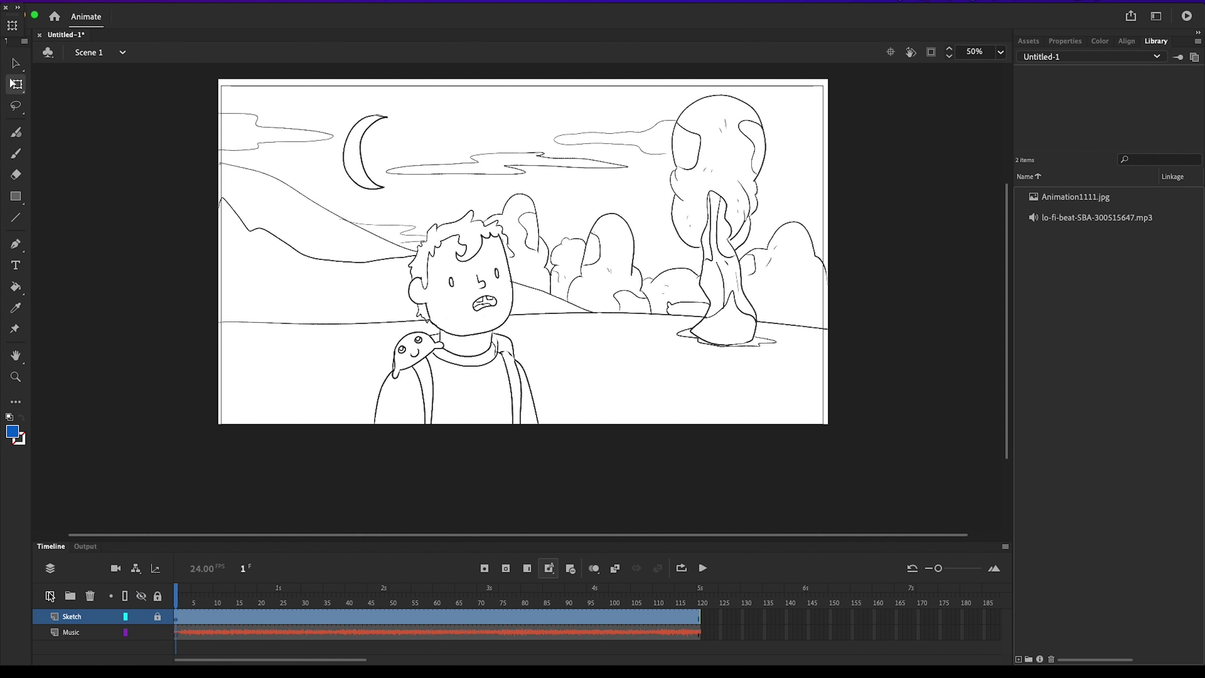
{"action": "left_click", "coordinate": [50, 595]}
{"action": "left_click", "coordinate": [50, 595]}
{"action": "left_click", "coordinate": [50, 596]}
{"action": "left_click", "coordinate": [50, 595]}
{"action": "scroll", "coordinate": [150, 619], "scroll_direction": "down", "scroll_amount": 3}
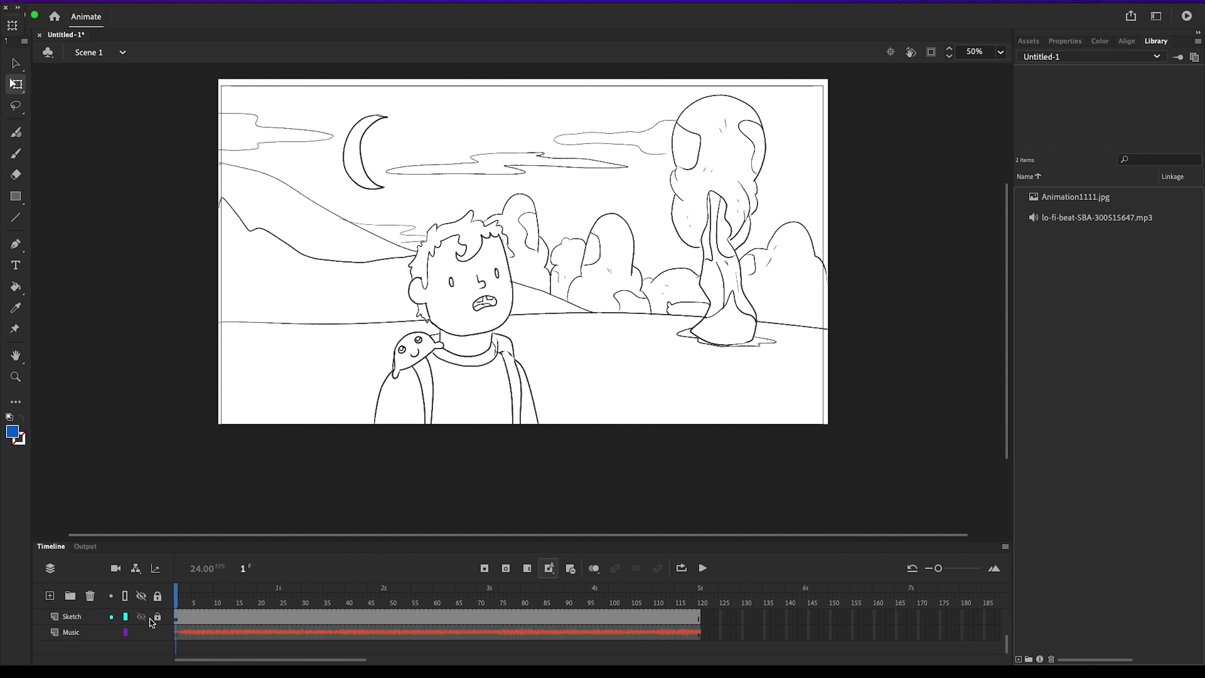
{"action": "scroll", "coordinate": [145, 624], "scroll_direction": "up", "scroll_amount": 1}
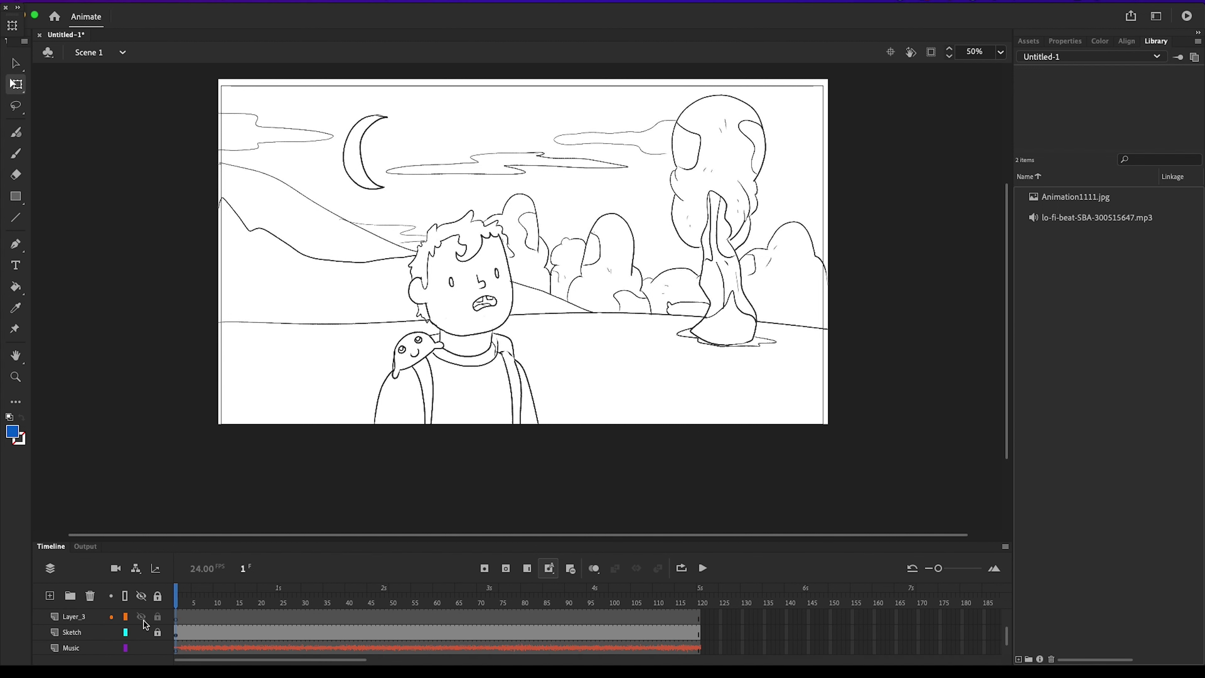
Step: Rename Layer_3, directly above the Sketch layer, as Moon
{"action": "left_click", "coordinate": [73, 617]}
{"action": "double_click", "coordinate": [73, 617]}
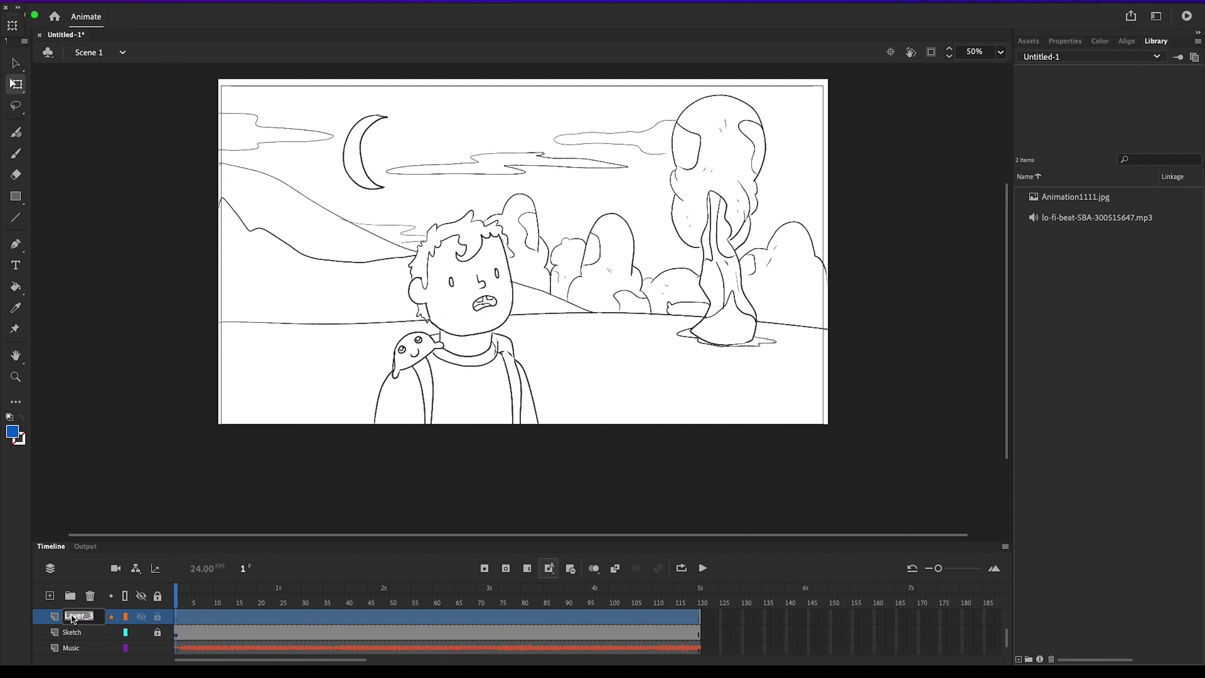
{"action": "type", "text": "Moon"}
{"action": "key", "text": "Return"}
{"action": "left_click", "coordinate": [176, 618]}
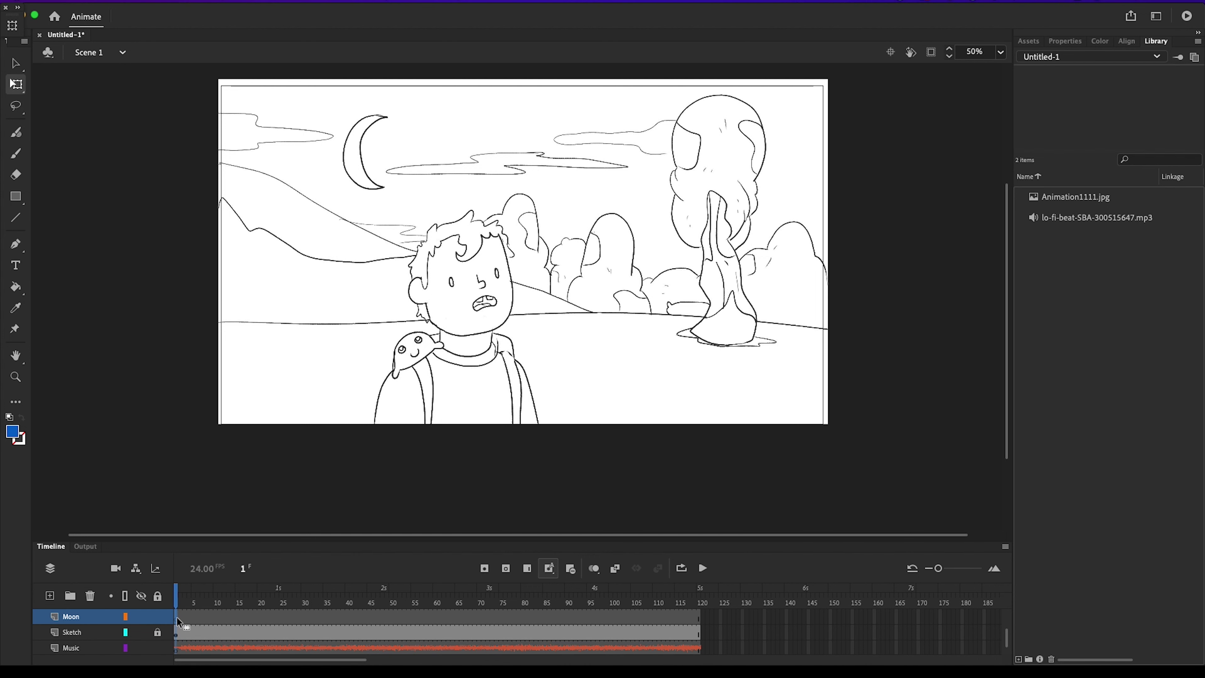
{"action": "key", "text": "F4"}
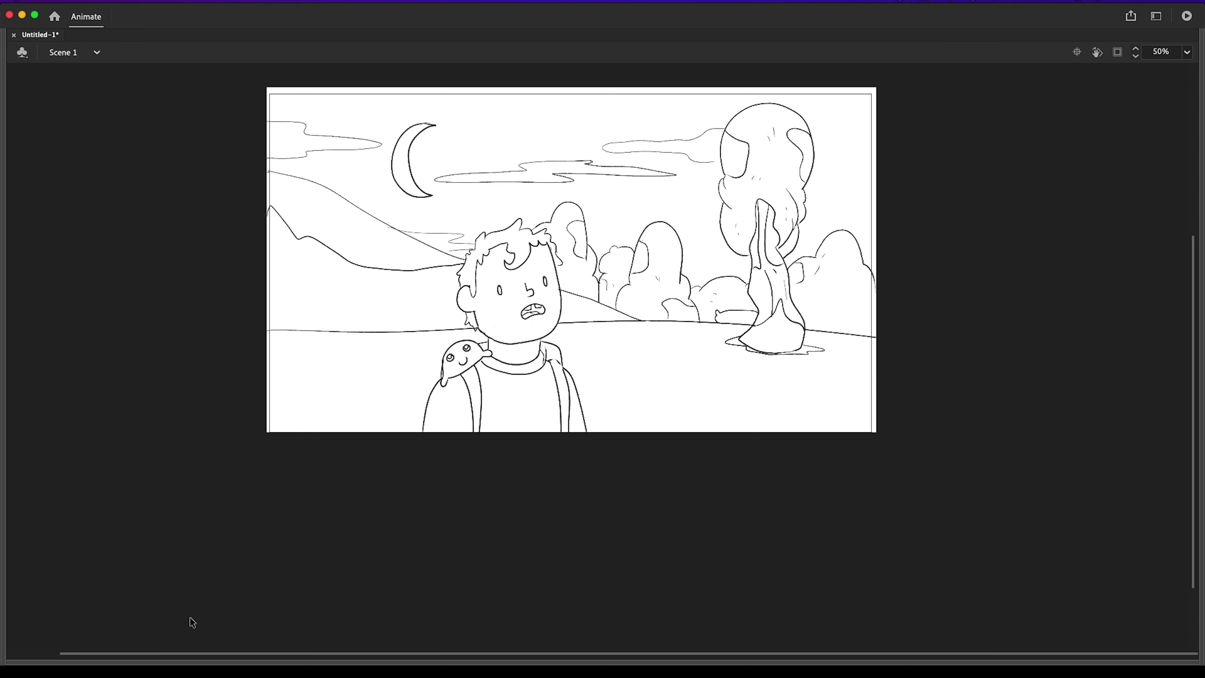
{"action": "key", "text": "F4"}
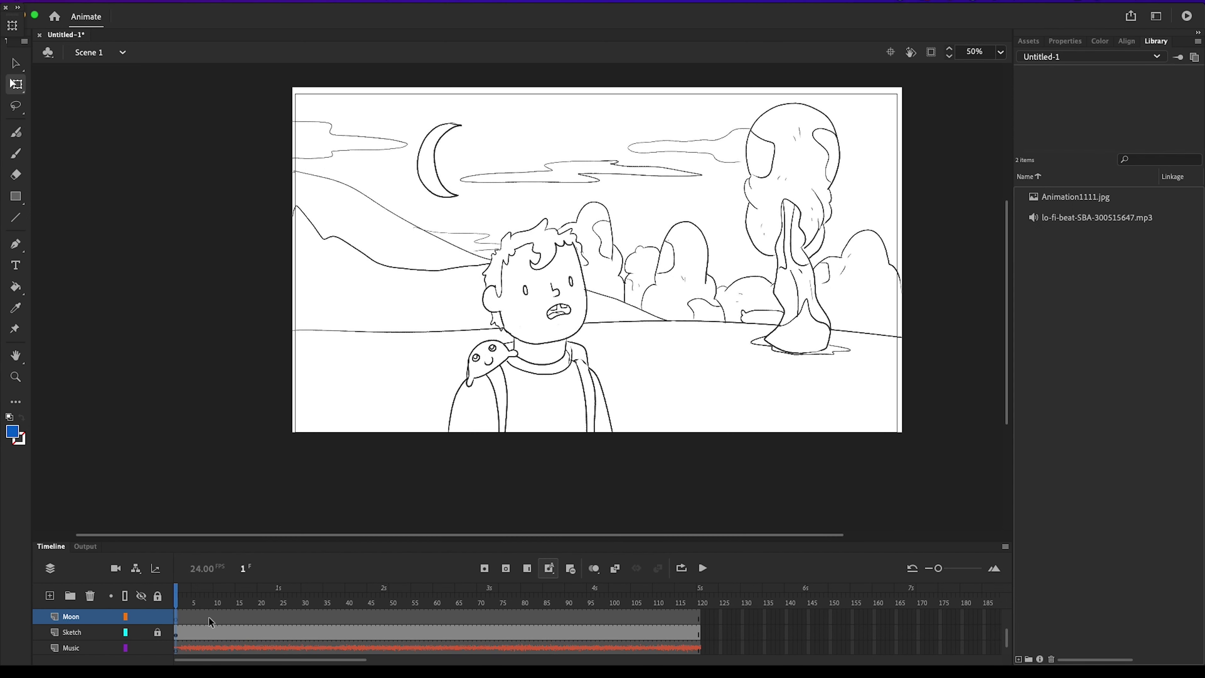
Step: Try inserting a keyframe at frame 5 of the Moon layer, and return the playhead to frame 1
{"action": "left_click", "coordinate": [208, 617]}
{"action": "left_click", "coordinate": [242, 620]}
{"action": "key", "text": "super+z"}
{"action": "right_click", "coordinate": [196, 619]}
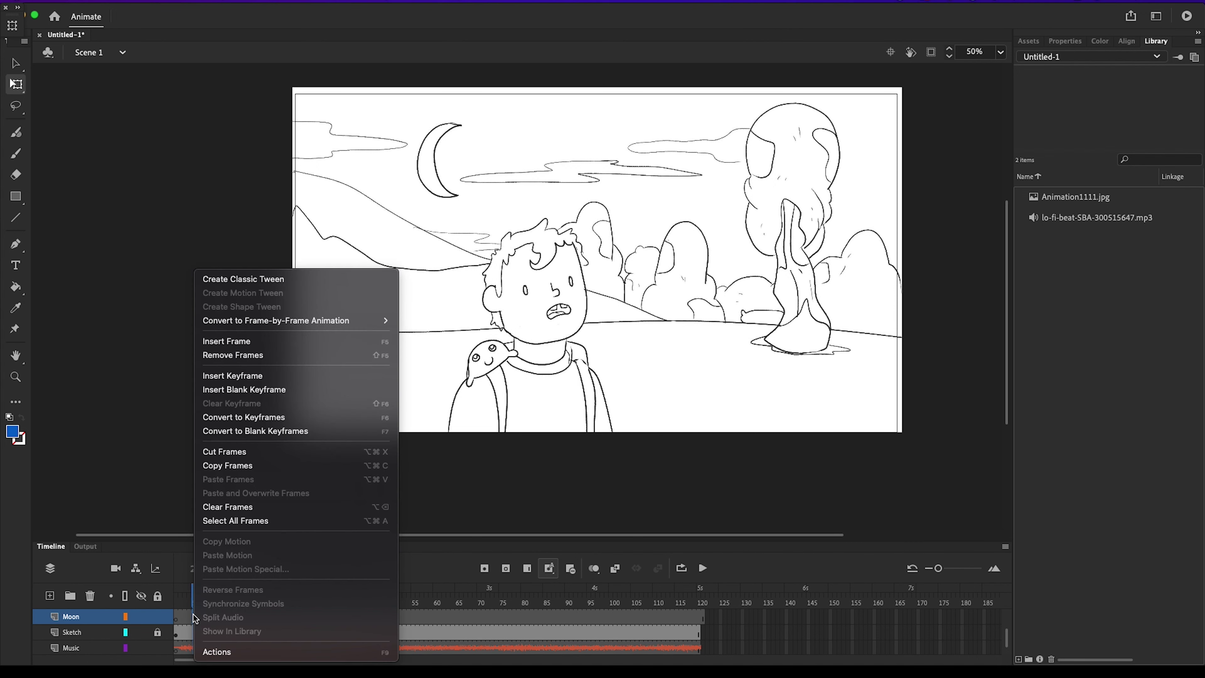
{"action": "left_click", "coordinate": [300, 380]}
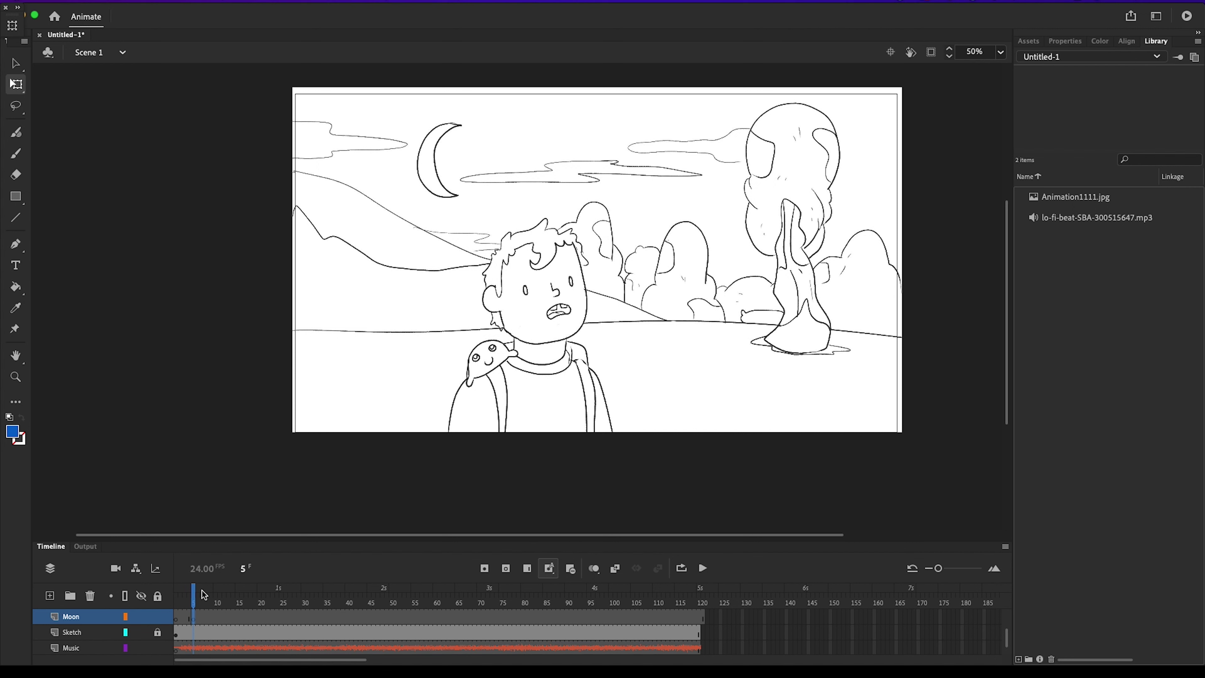
{"action": "mouse_move", "coordinate": [195, 594]}
{"action": "left_mouse_down"}
{"action": "mouse_move", "coordinate": [176, 595]}
{"action": "mouse_move", "coordinate": [255, 595]}
{"action": "mouse_move", "coordinate": [182, 602]}
{"action": "mouse_move", "coordinate": [198, 601]}
{"action": "left_mouse_up"}
{"action": "key", "text": "comma"}
Step: Set up the Fluid Brush with a stabilizer of 49 and curve smoothing of 93
{"action": "left_click", "coordinate": [17, 133]}
{"action": "left_click", "coordinate": [23, 154]}
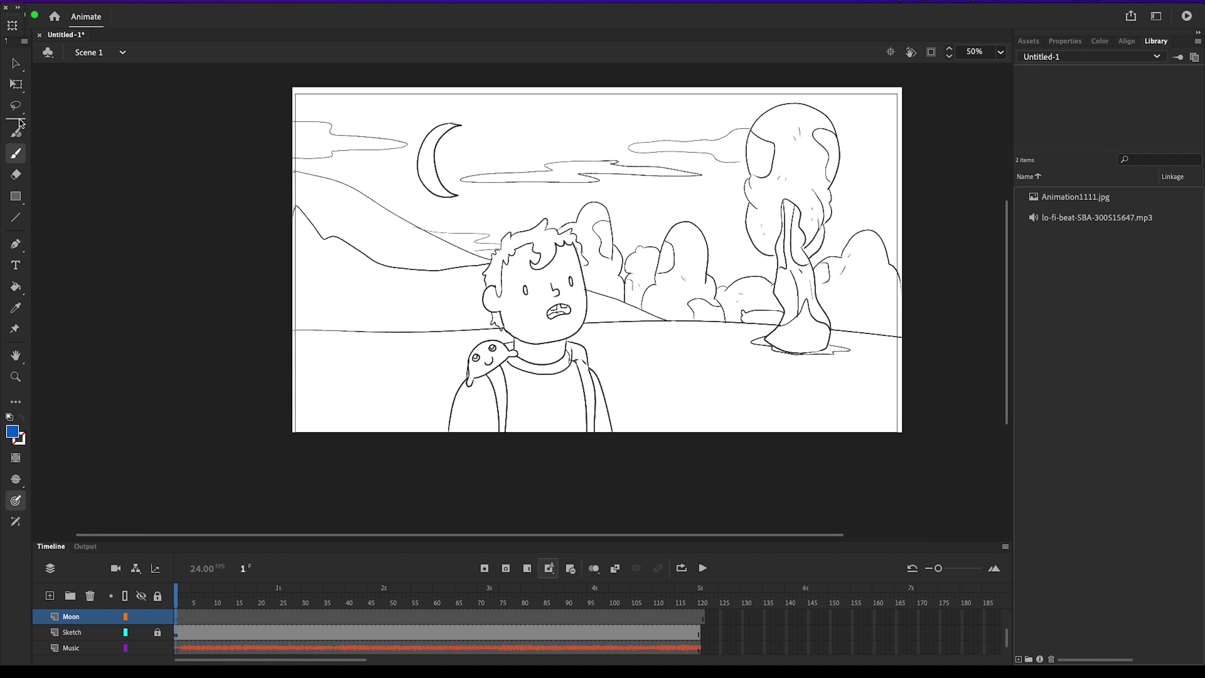
{"action": "left_click", "coordinate": [1036, 42]}
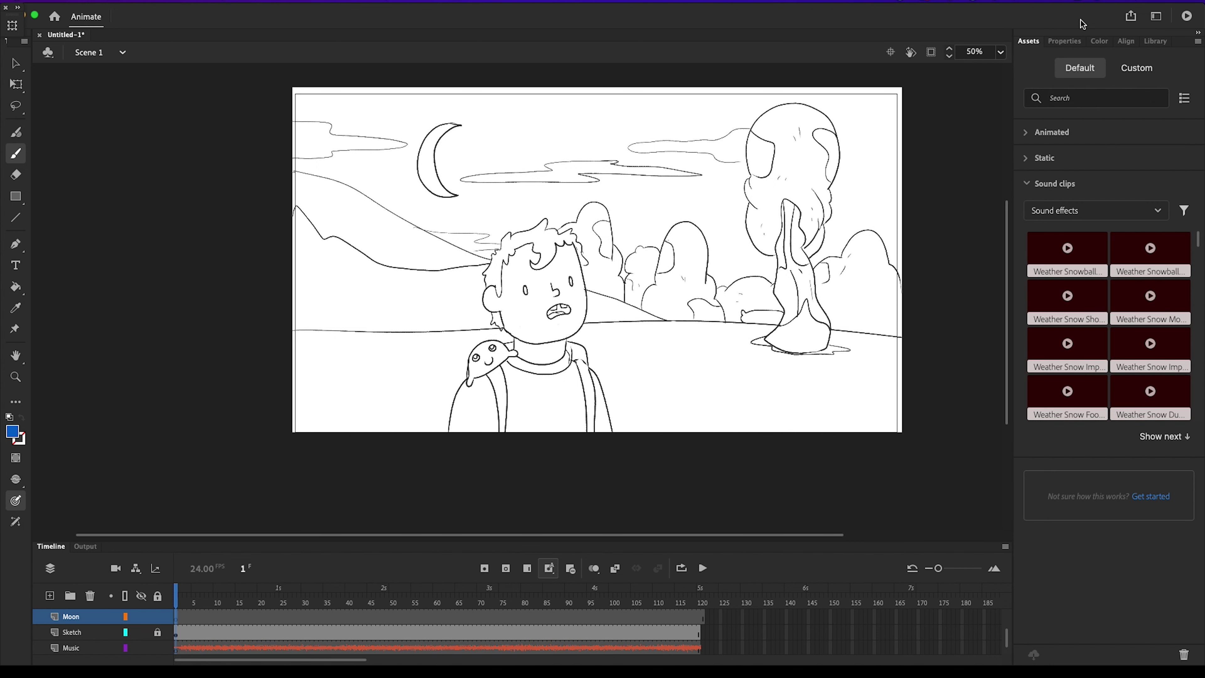
{"action": "left_click", "coordinate": [20, 135]}
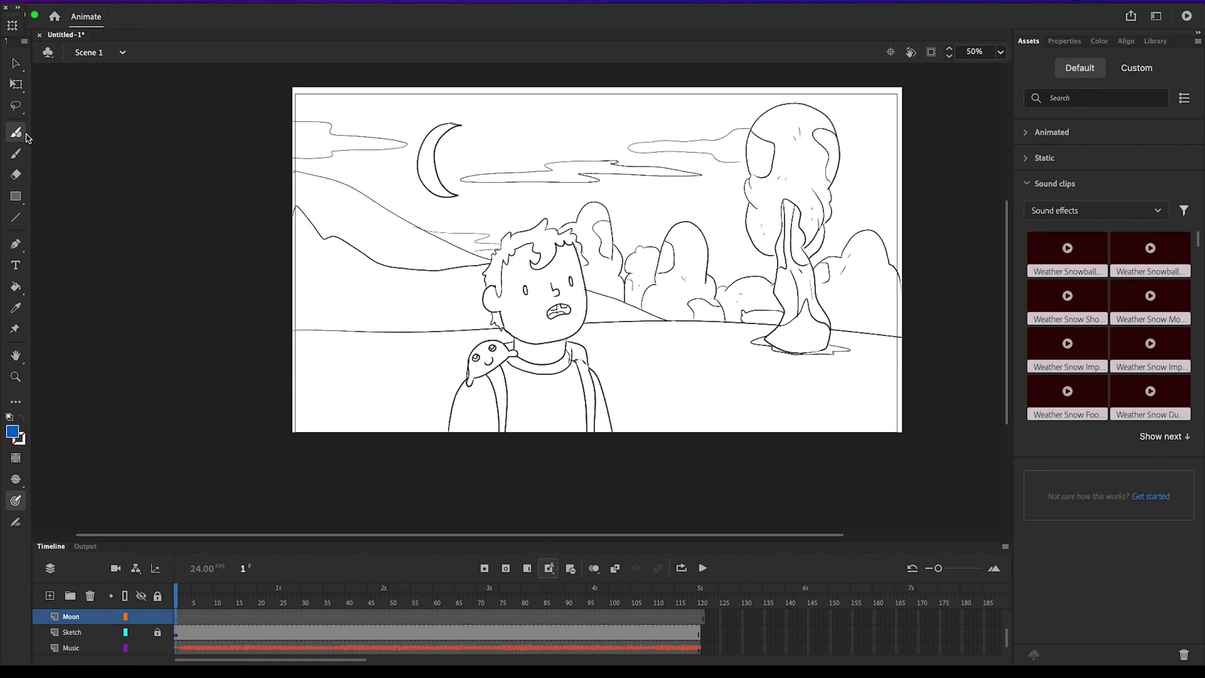
{"action": "left_click", "coordinate": [1102, 42]}
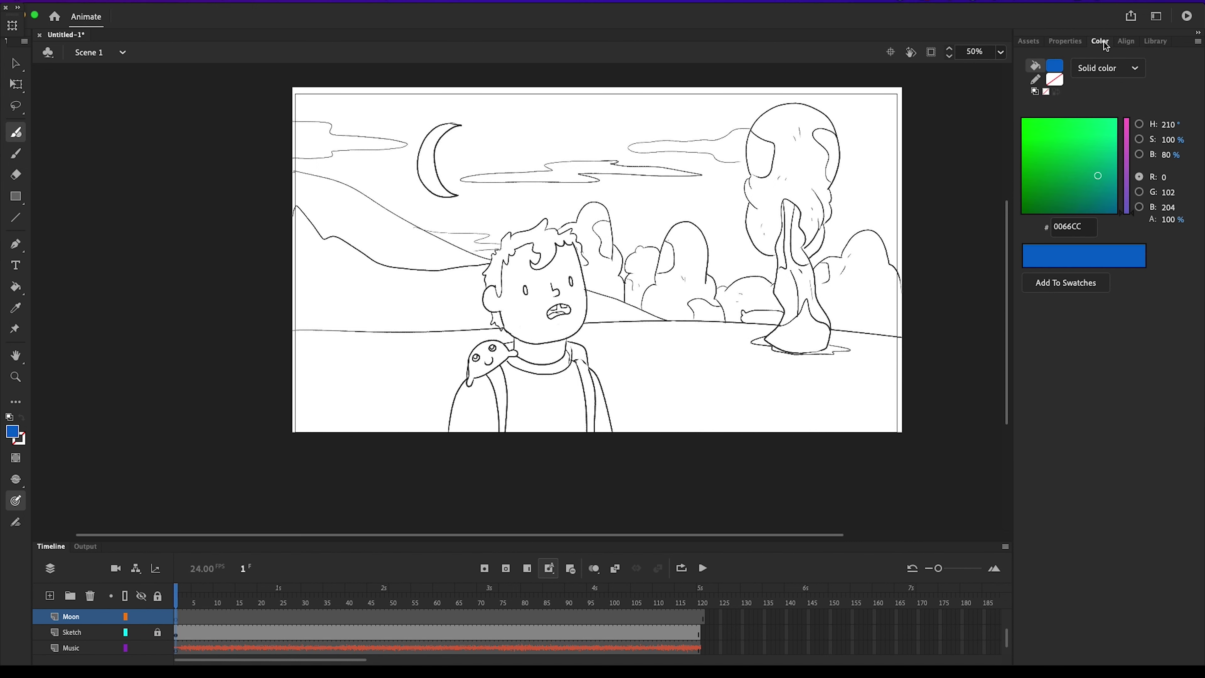
{"action": "left_click", "coordinate": [1066, 41]}
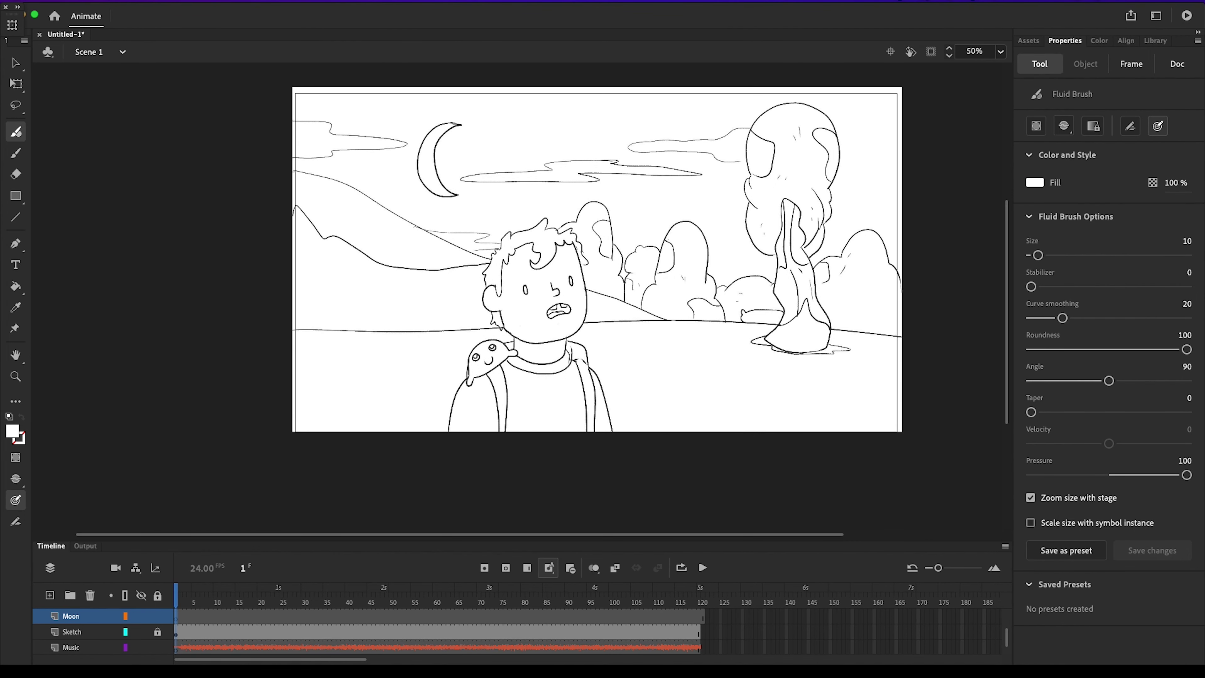
{"action": "left_click_drag", "start_coordinate": [1032, 287], "coordinate": [1095, 318]}
{"action": "mouse_move", "coordinate": [1101, 287]}
{"action": "left_mouse_down"}
{"action": "mouse_move", "coordinate": [1157, 287]}
{"action": "mouse_move", "coordinate": [1108, 287]}
{"action": "left_mouse_up"}
Step: Choose a teal fill, trace the crescent moon on the Moon layer with the Fluid Brush, and fill its inside
{"action": "left_click", "coordinate": [1035, 183]}
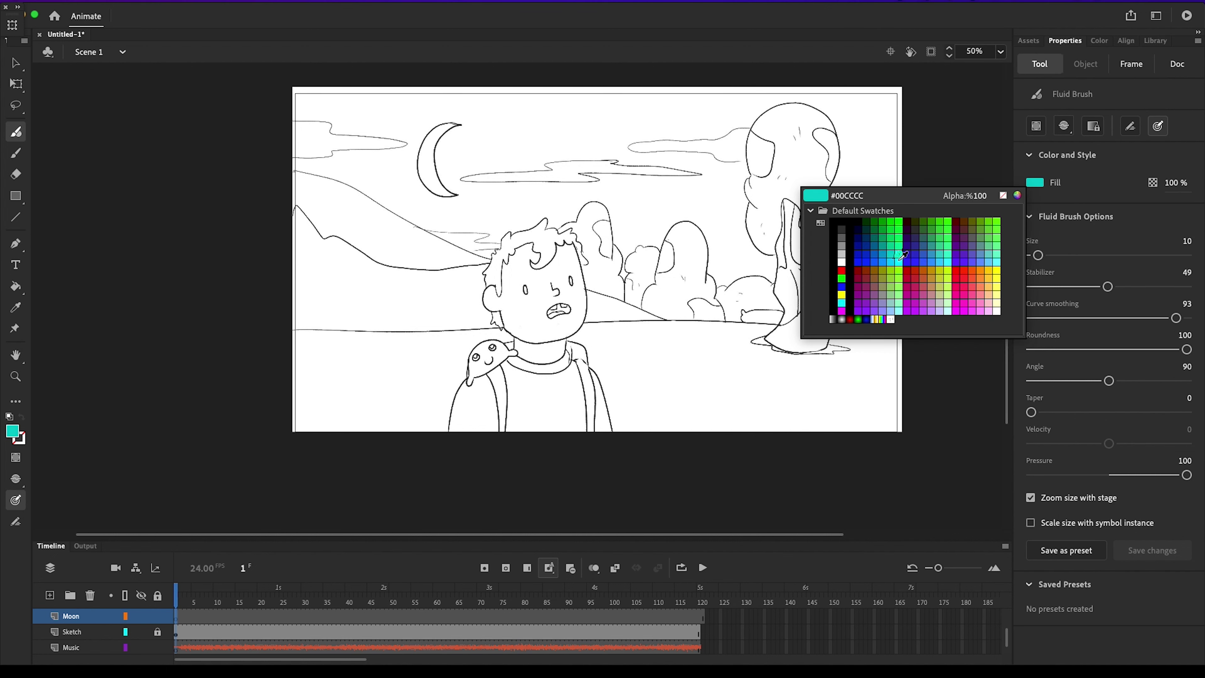
{"action": "left_click", "coordinate": [938, 255]}
{"action": "mouse_move", "coordinate": [458, 124]}
{"action": "left_mouse_down"}
{"action": "mouse_move", "coordinate": [436, 177]}
{"action": "mouse_move", "coordinate": [453, 195]}
{"action": "mouse_move", "coordinate": [423, 167]}
{"action": "mouse_move", "coordinate": [456, 126]}
{"action": "left_mouse_up"}
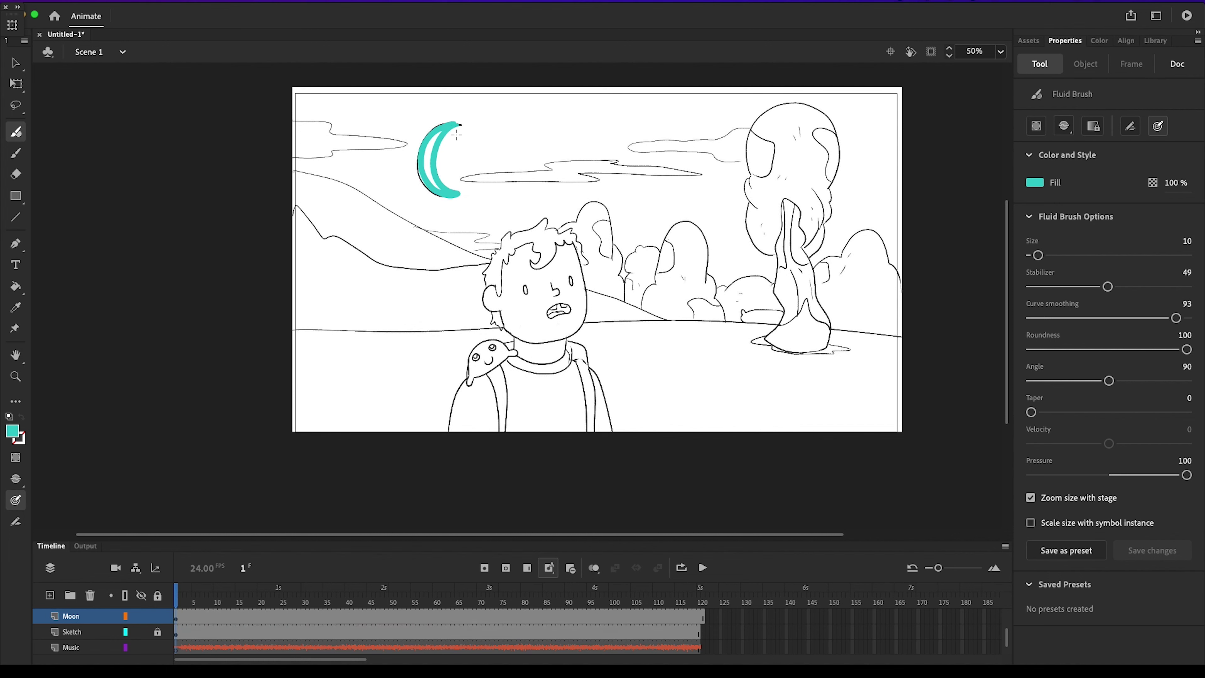
{"action": "key", "text": "k"}
{"action": "left_click", "coordinate": [428, 162]}
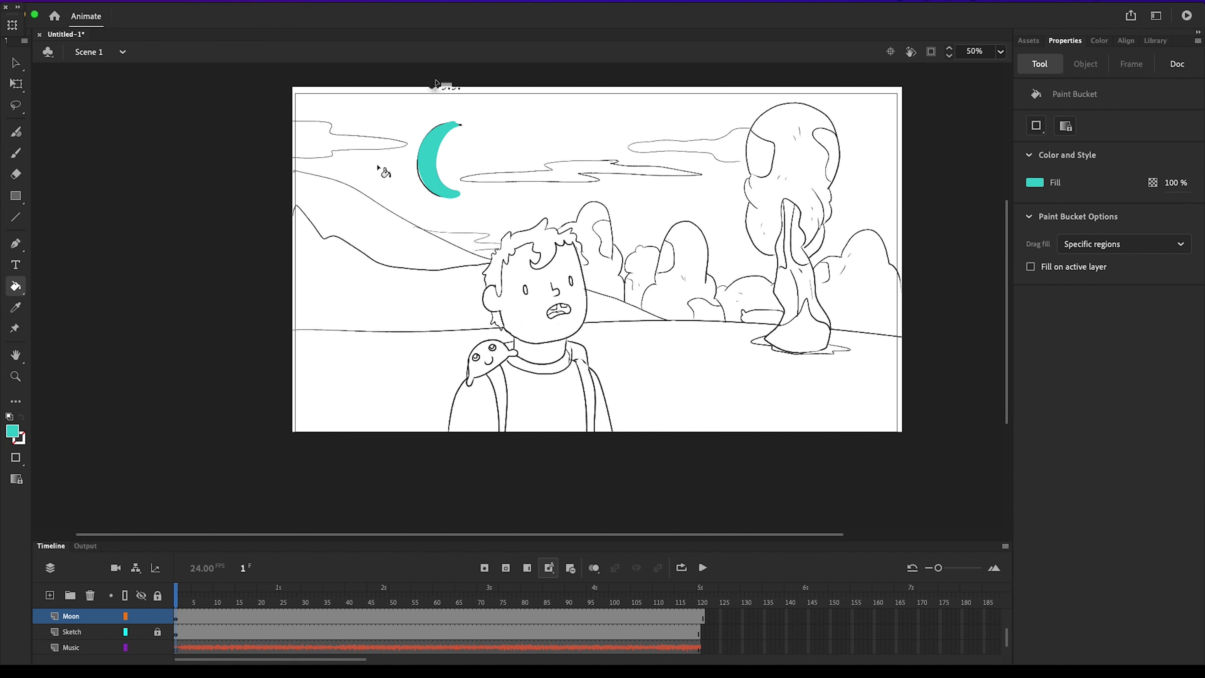
Step: Convert the painted teal moon on the Moon layer to a Graphic symbol
{"action": "right_click", "coordinate": [73, 616]}
{"action": "right_click", "coordinate": [432, 172]}
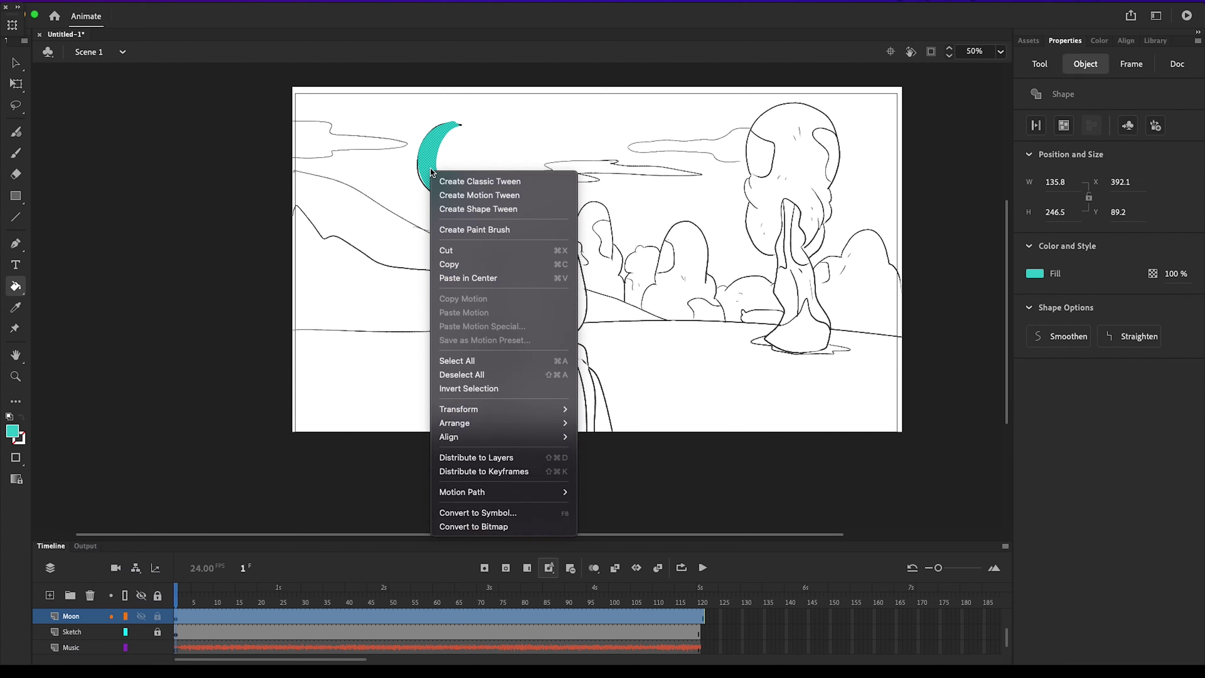
{"action": "left_click", "coordinate": [478, 513]}
{"action": "left_click", "coordinate": [498, 153]}
{"action": "left_click", "coordinate": [512, 216]}
{"action": "left_click", "coordinate": [694, 126]}
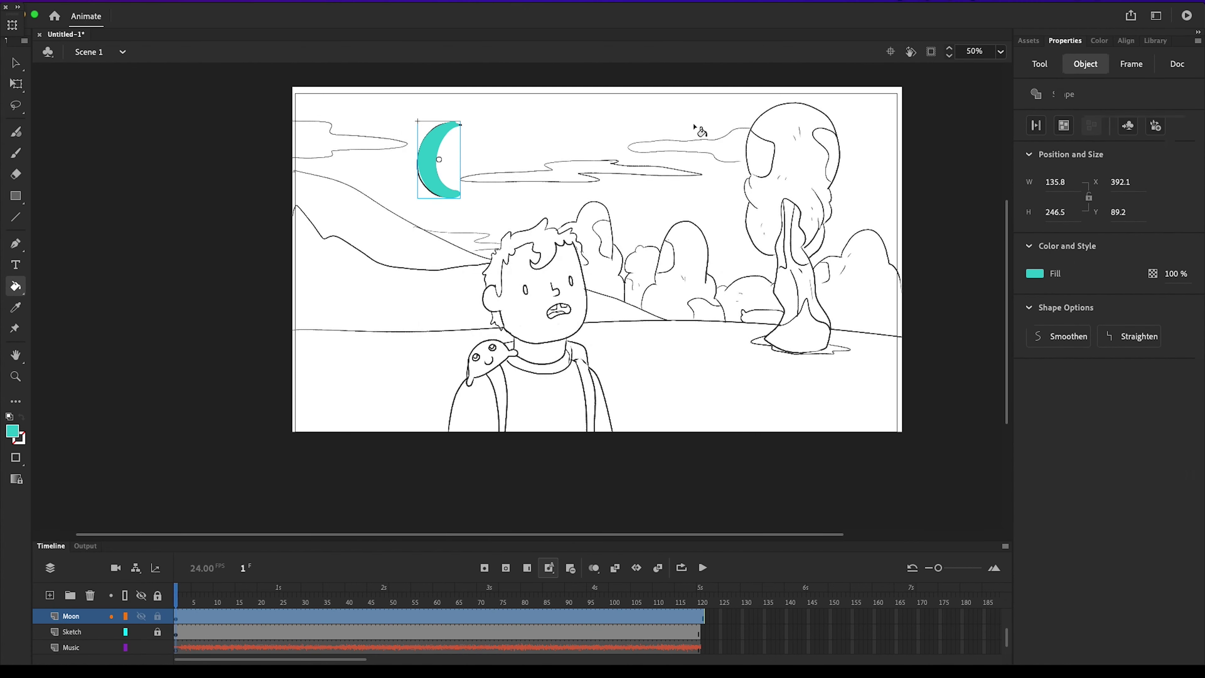
{"action": "left_click", "coordinate": [78, 616]}
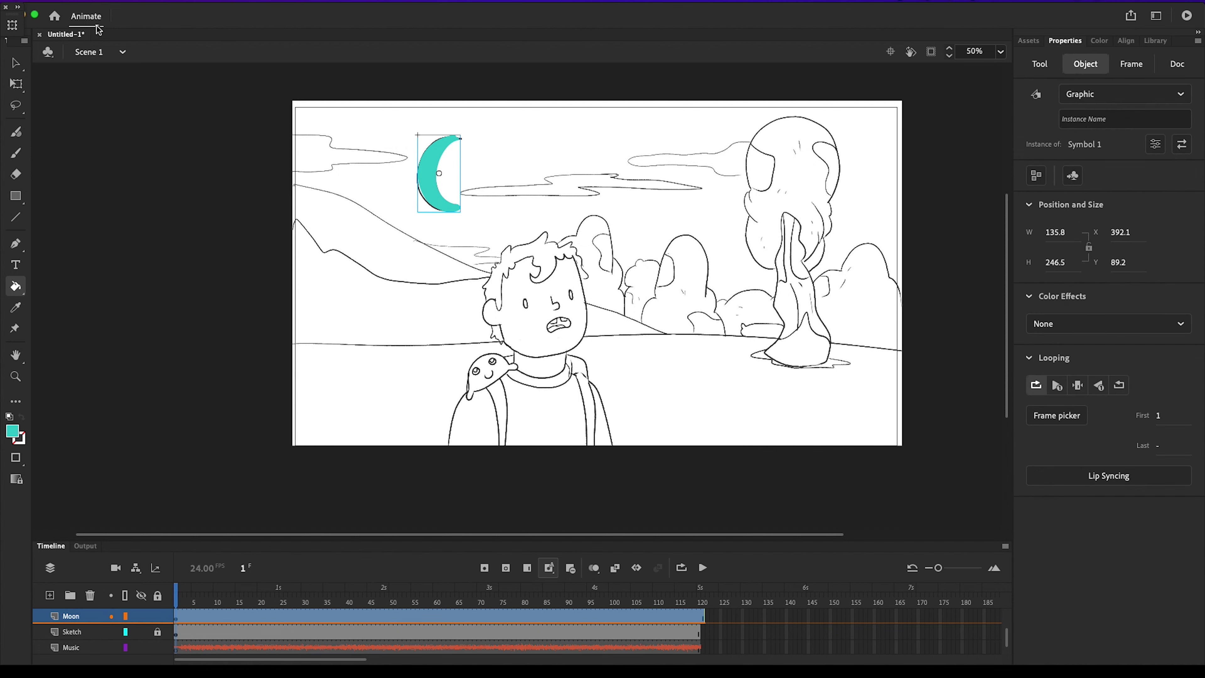
Step: Inside the moon symbol, turn on onion skinning and insert a keyframe at frame 4
{"action": "key", "text": "v"}
{"action": "double_click", "coordinate": [429, 180]}
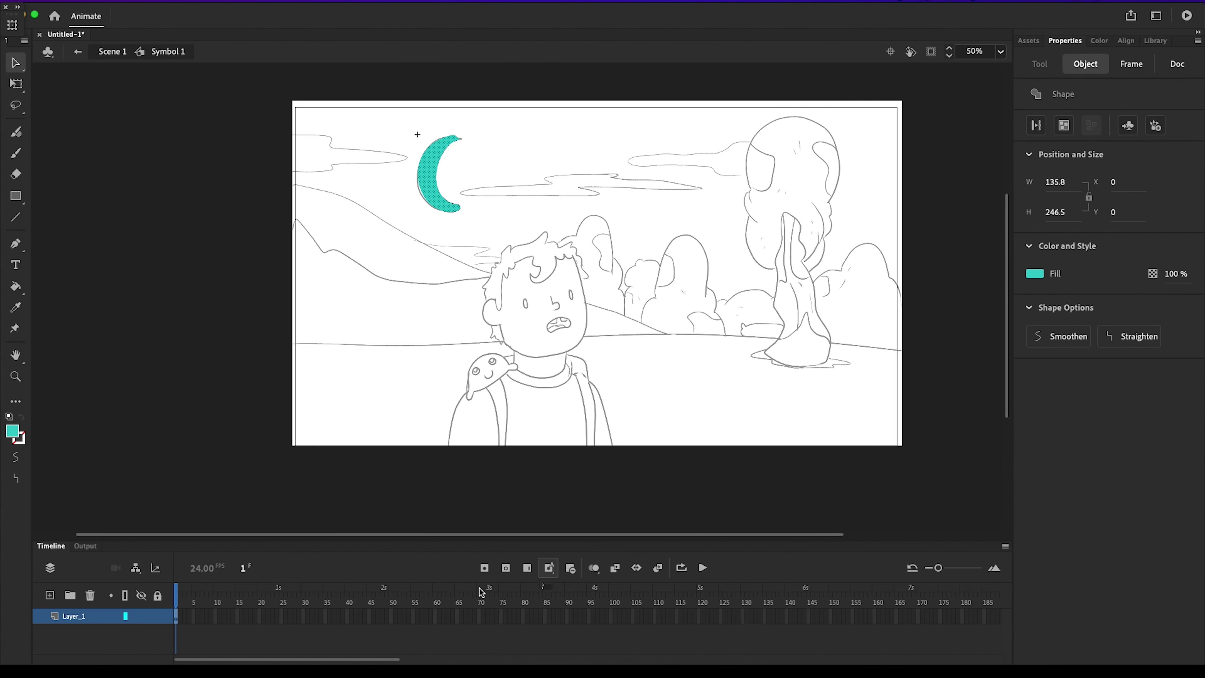
{"action": "left_click", "coordinate": [183, 599]}
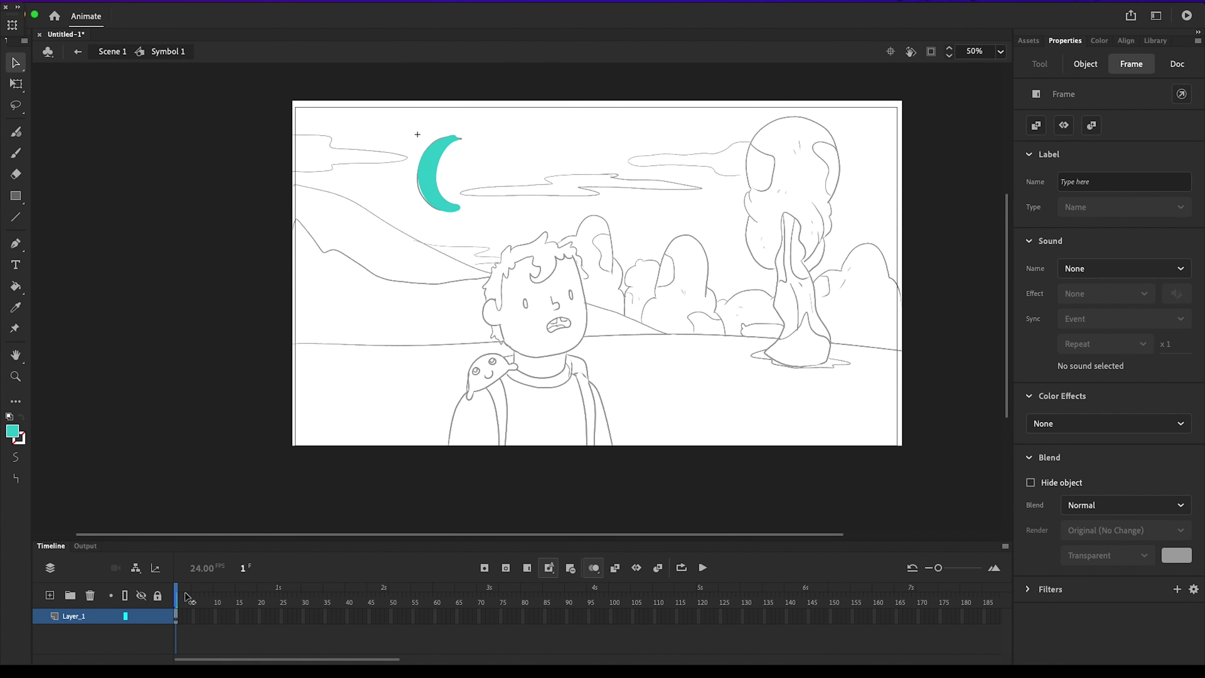
{"action": "left_click", "coordinate": [189, 617]}
{"action": "right_click", "coordinate": [189, 618]}
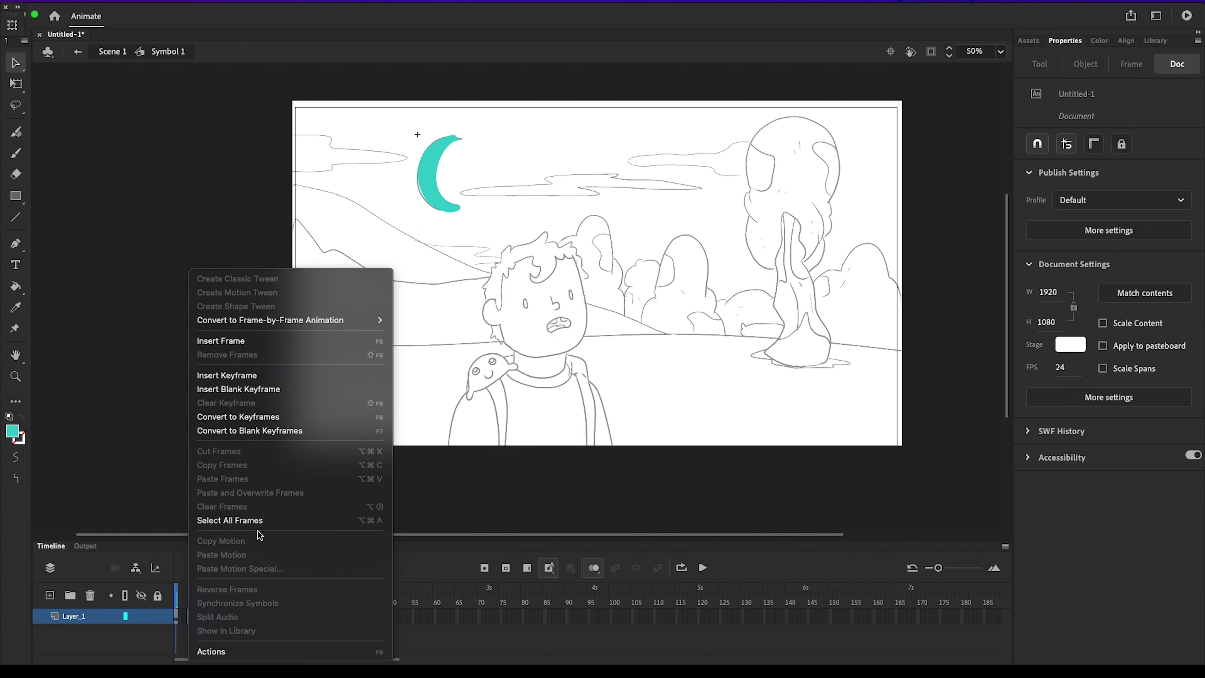
{"action": "left_click", "coordinate": [307, 378]}
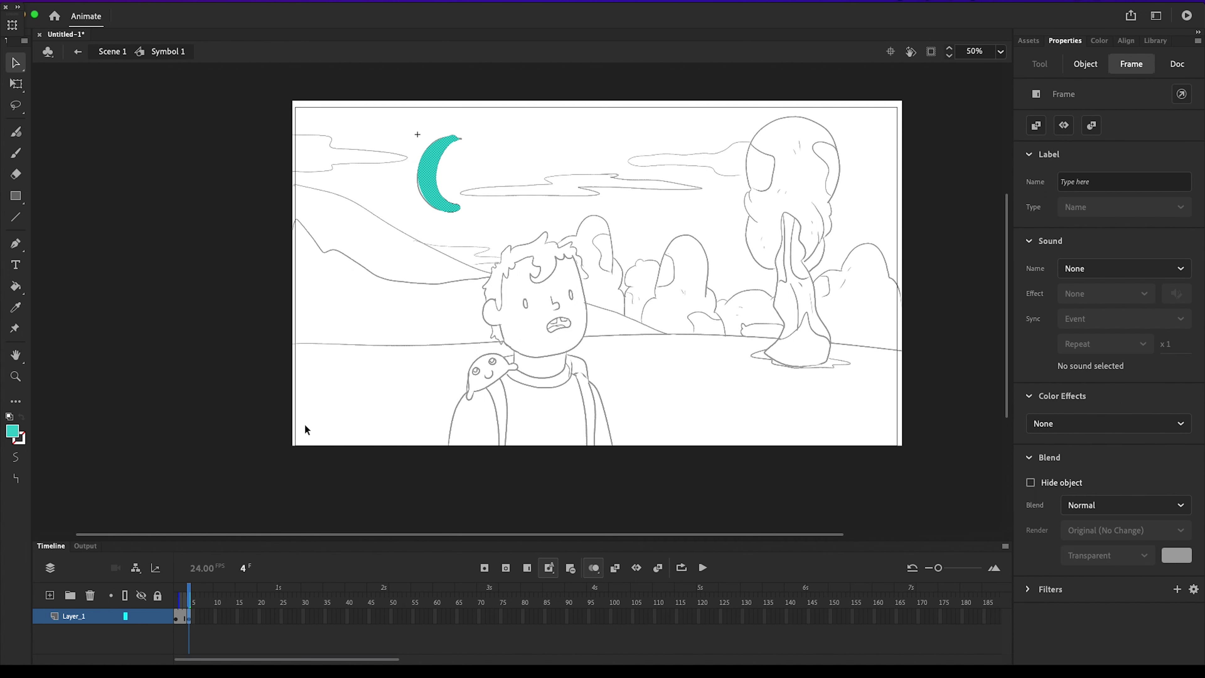
Step: Brush over the moon's edges at frame 4 with the Fluid Brush to vary its outline slightly
{"action": "key", "text": "b"}
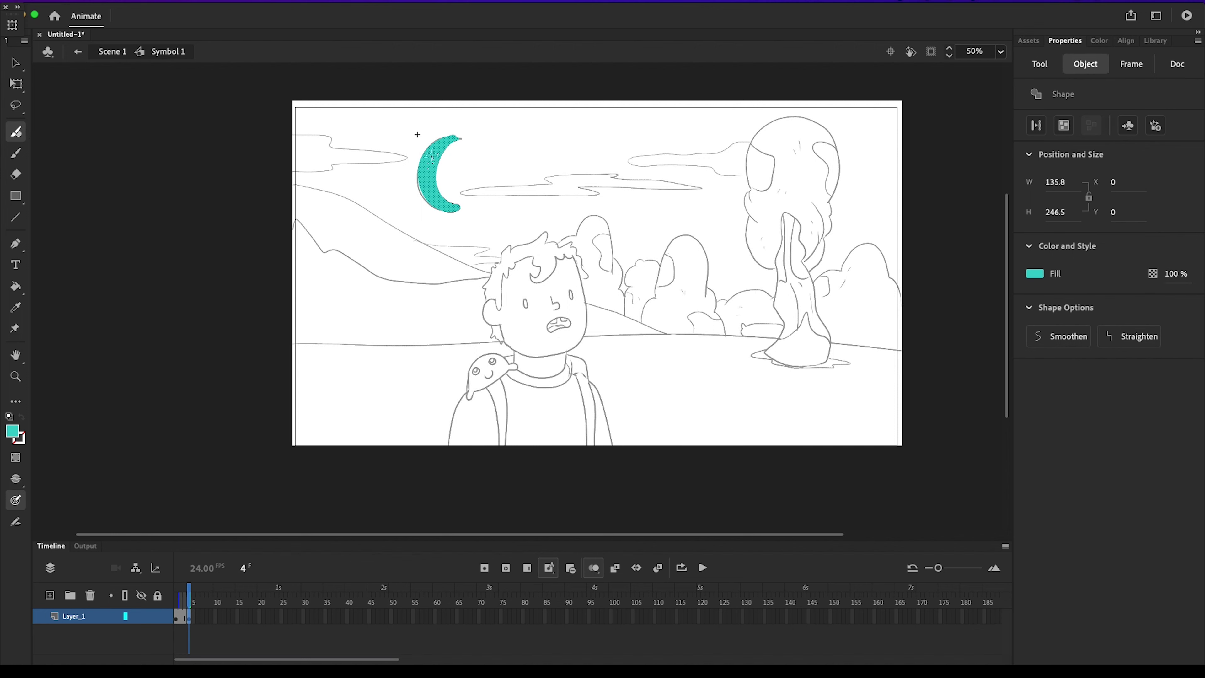
{"action": "left_click", "coordinate": [455, 138]}
{"action": "mouse_move", "coordinate": [422, 165]}
{"action": "left_mouse_down"}
{"action": "mouse_move", "coordinate": [458, 207]}
{"action": "mouse_move", "coordinate": [449, 139]}
{"action": "left_mouse_up"}
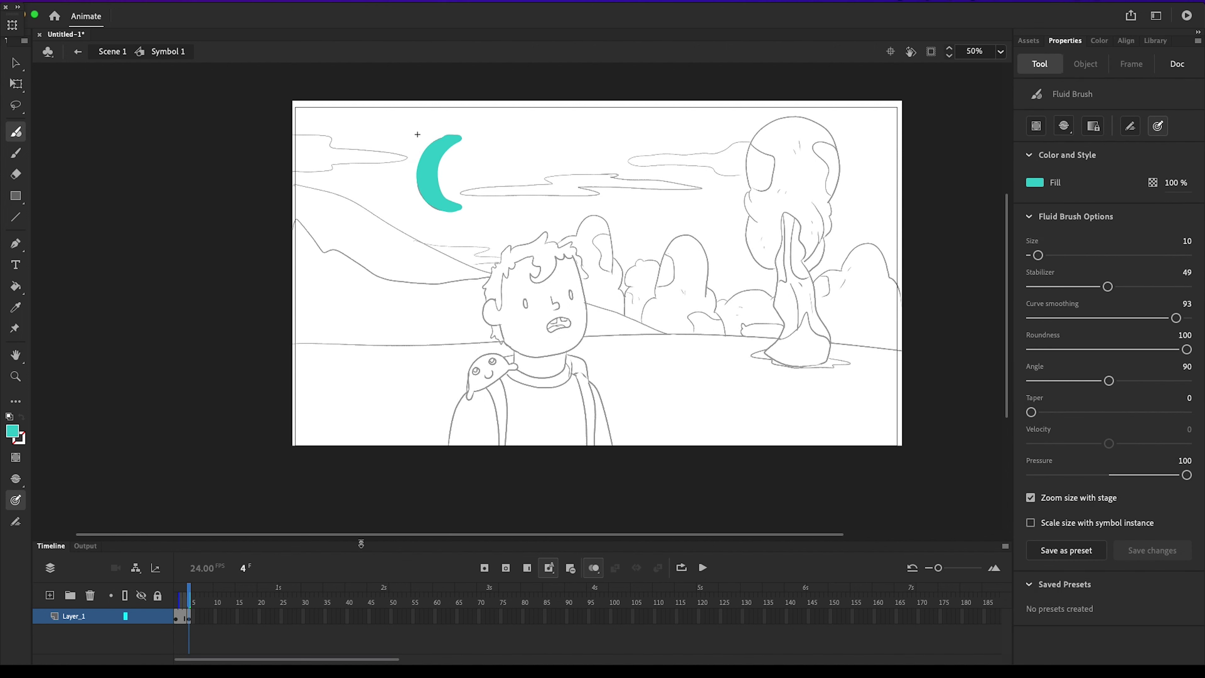
Step: Scrub between the moon symbol's frames, then return to Scene 1 and play the timeline to preview the moon
{"action": "left_click_drag", "start_coordinate": [189, 592], "coordinate": [177, 595]}
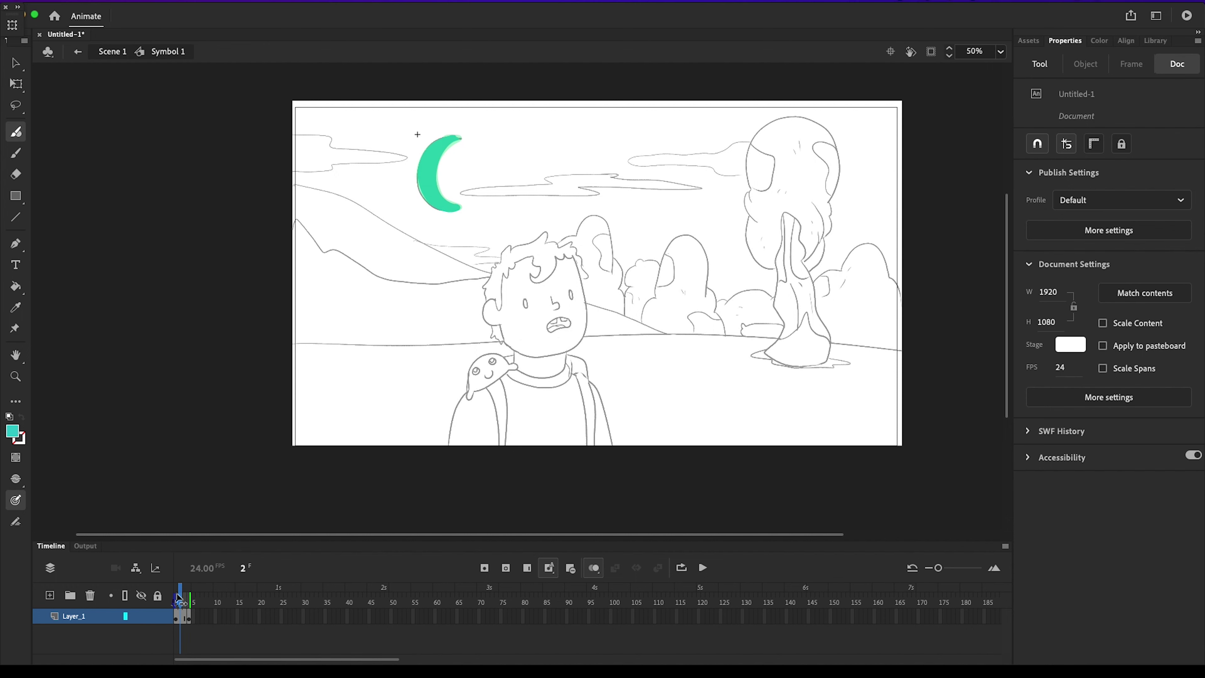
{"action": "left_click", "coordinate": [112, 51]}
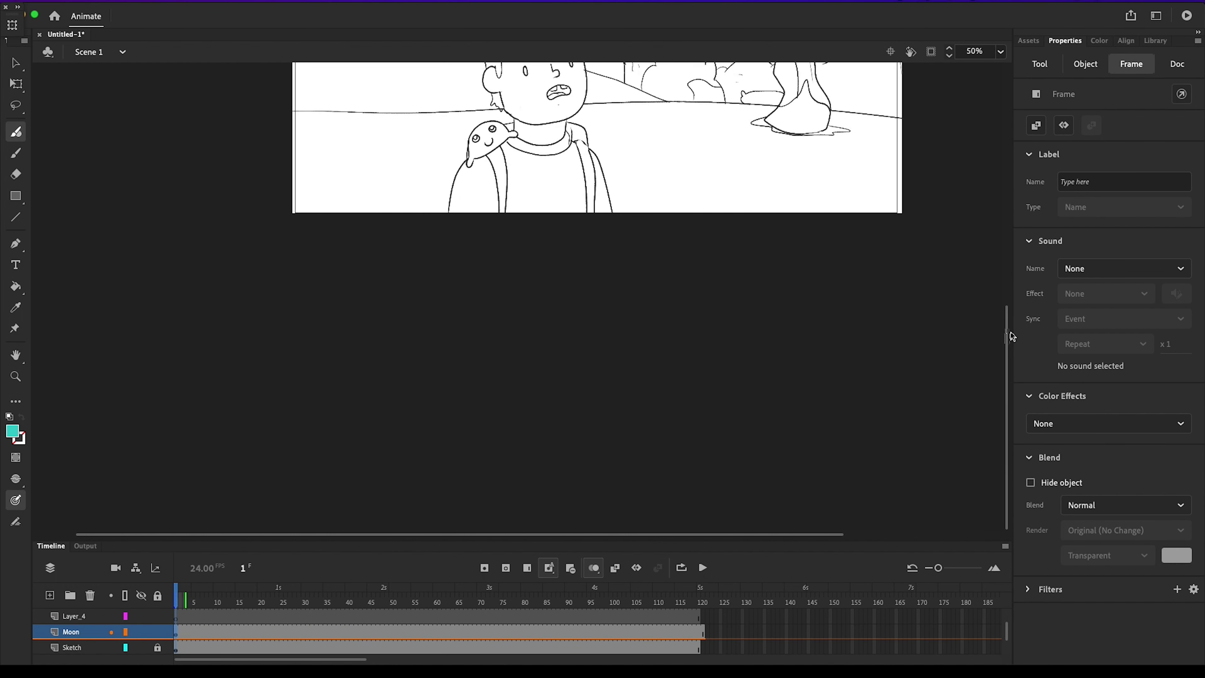
{"action": "left_click", "coordinate": [703, 568]}
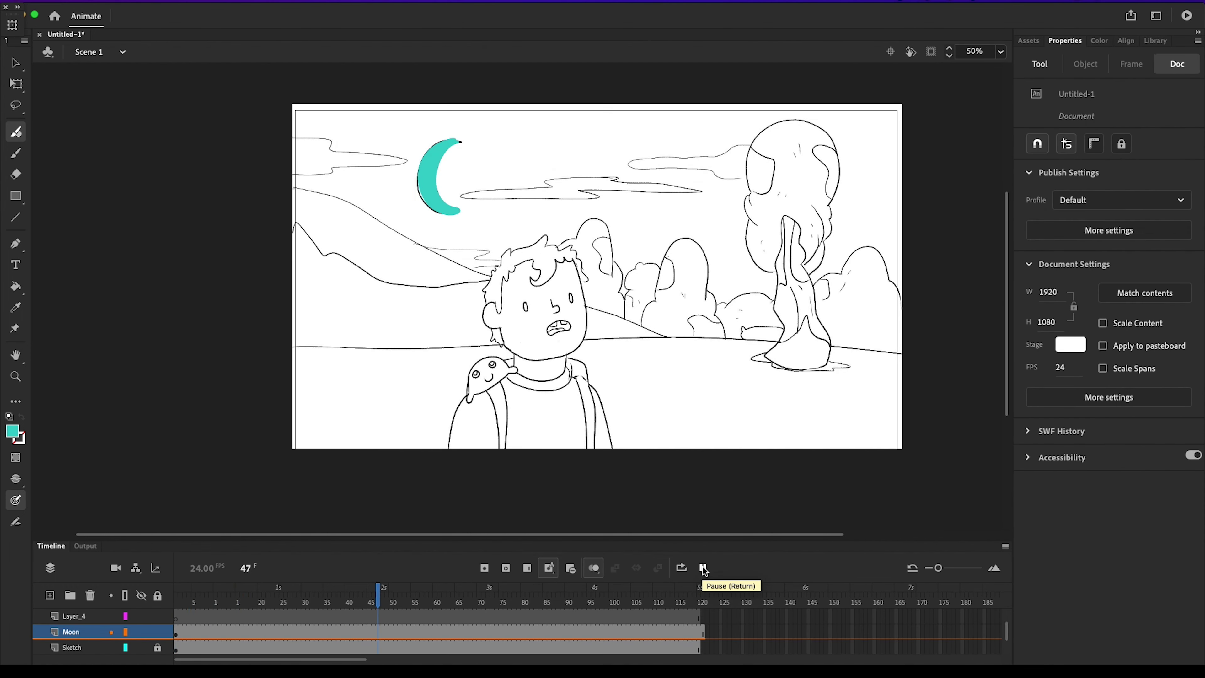
Step: Remove the Moon layer's extra frame at 121 and play the timeline
{"action": "left_click", "coordinate": [701, 632]}
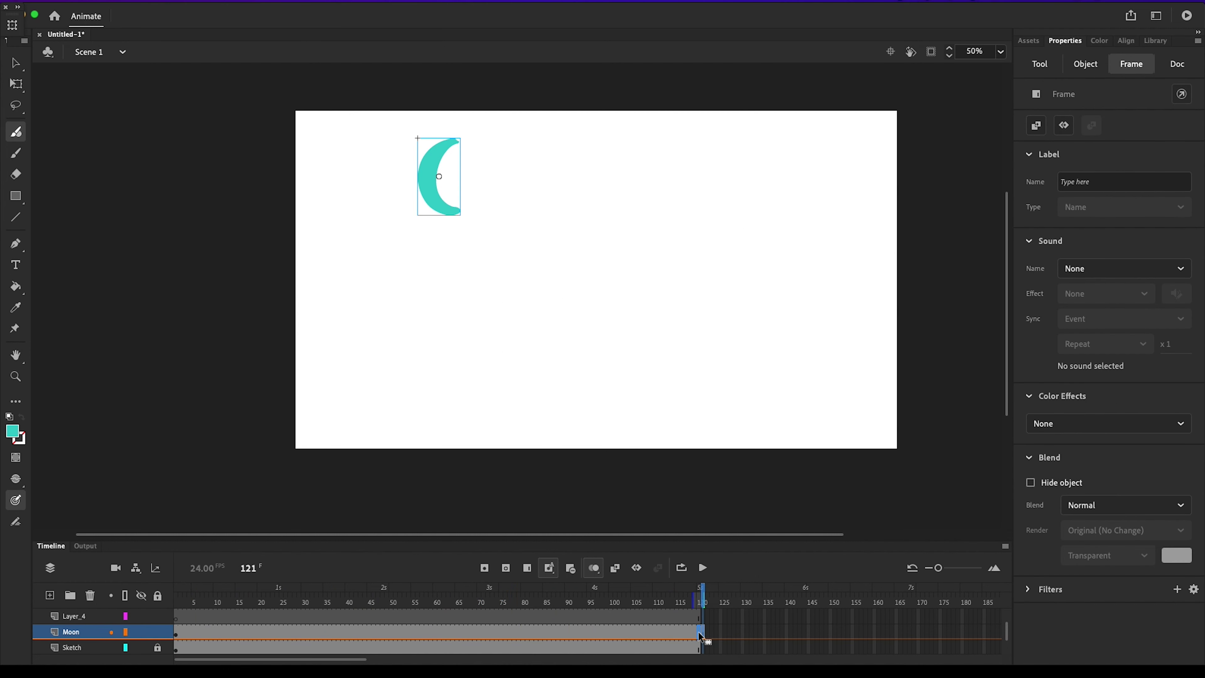
{"action": "left_click", "coordinate": [699, 634]}
{"action": "left_click_drag", "start_coordinate": [697, 589], "coordinate": [677, 580]}
{"action": "left_click", "coordinate": [702, 633]}
{"action": "right_click", "coordinate": [705, 633]}
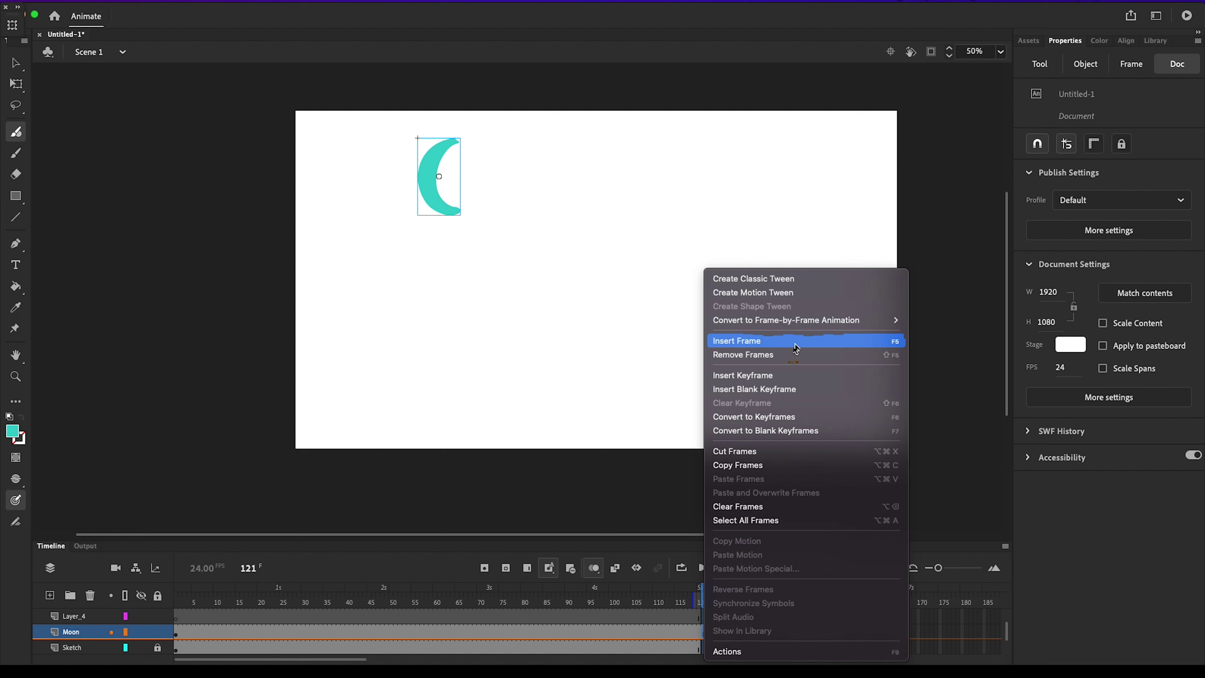
{"action": "left_click", "coordinate": [796, 349]}
{"action": "left_click", "coordinate": [705, 568]}
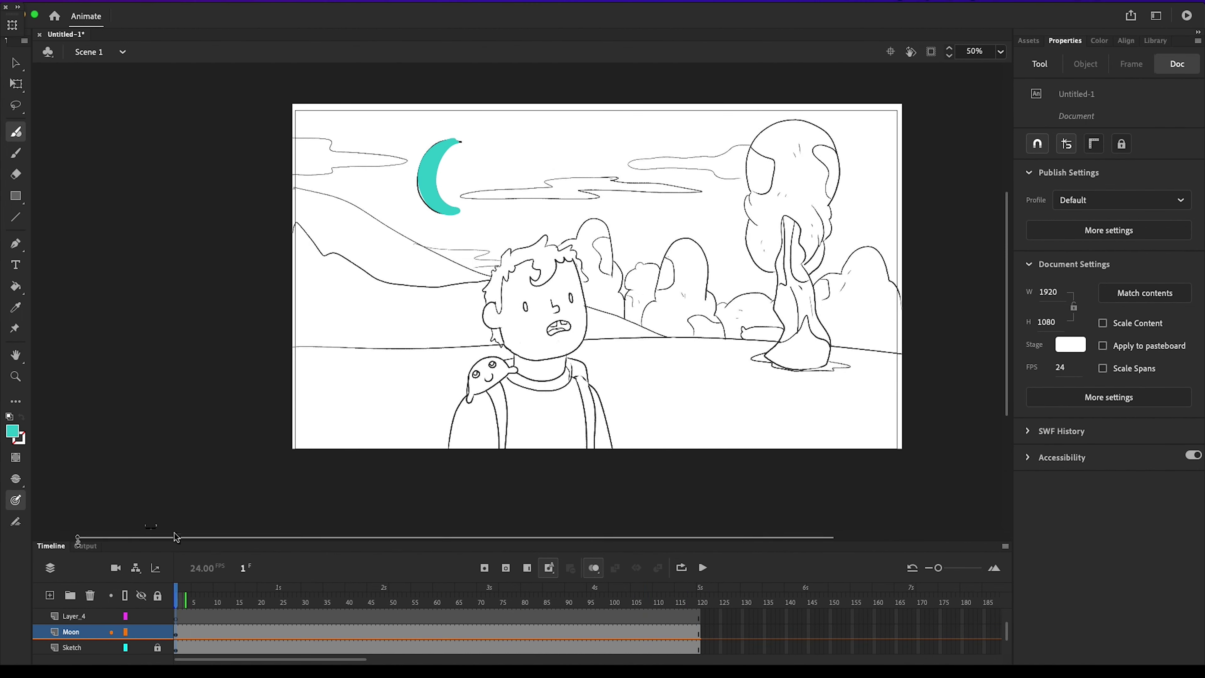
Step: Rename the layer above Moon as Trees and make it the active layer
{"action": "left_click", "coordinate": [72, 616]}
{"action": "right_click", "coordinate": [75, 617]}
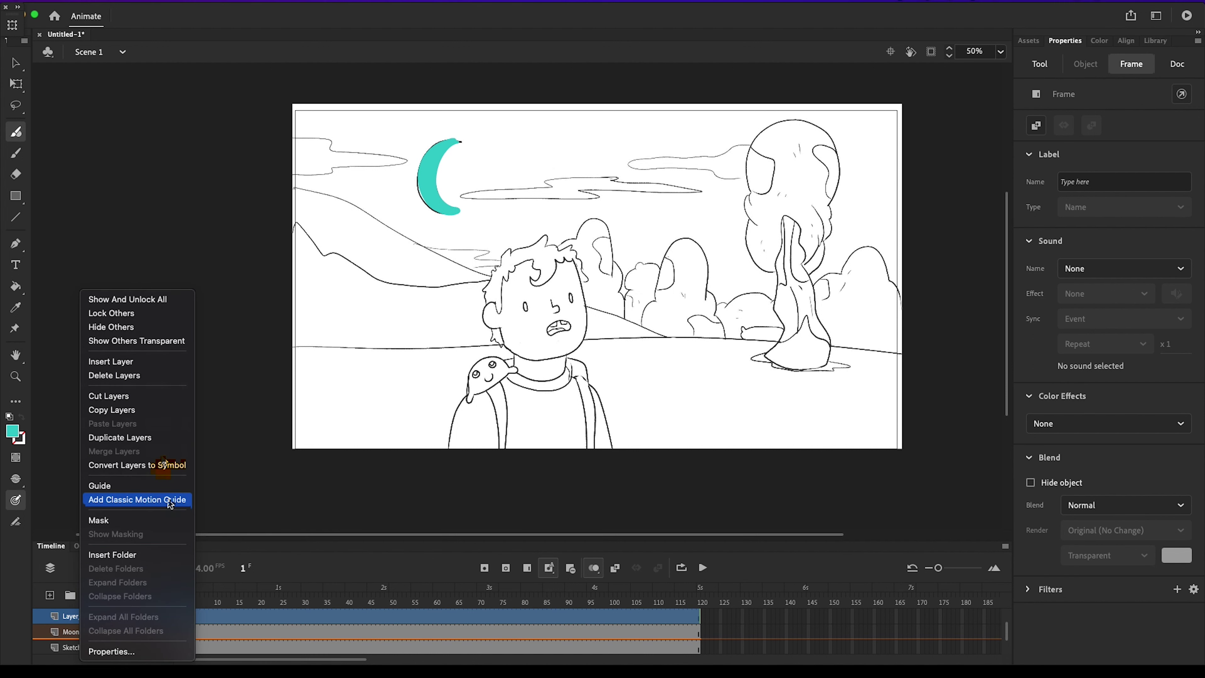
{"action": "left_click", "coordinate": [48, 477]}
{"action": "scroll", "coordinate": [68, 632], "scroll_direction": "up", "scroll_amount": 2}
{"action": "scroll", "coordinate": [76, 632], "scroll_direction": "down", "scroll_amount": 2}
{"action": "double_click", "coordinate": [88, 616]}
{"action": "type", "text": "Trees"}
{"action": "key", "text": "Return"}
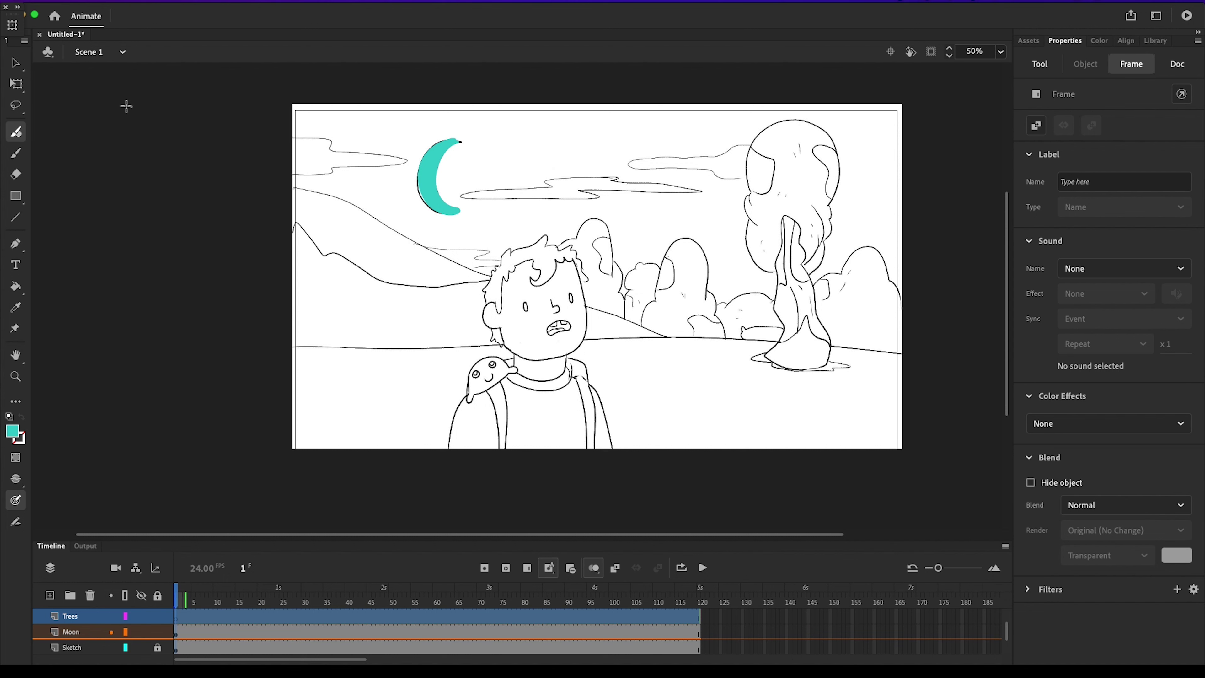
{"action": "left_click", "coordinate": [95, 632]}
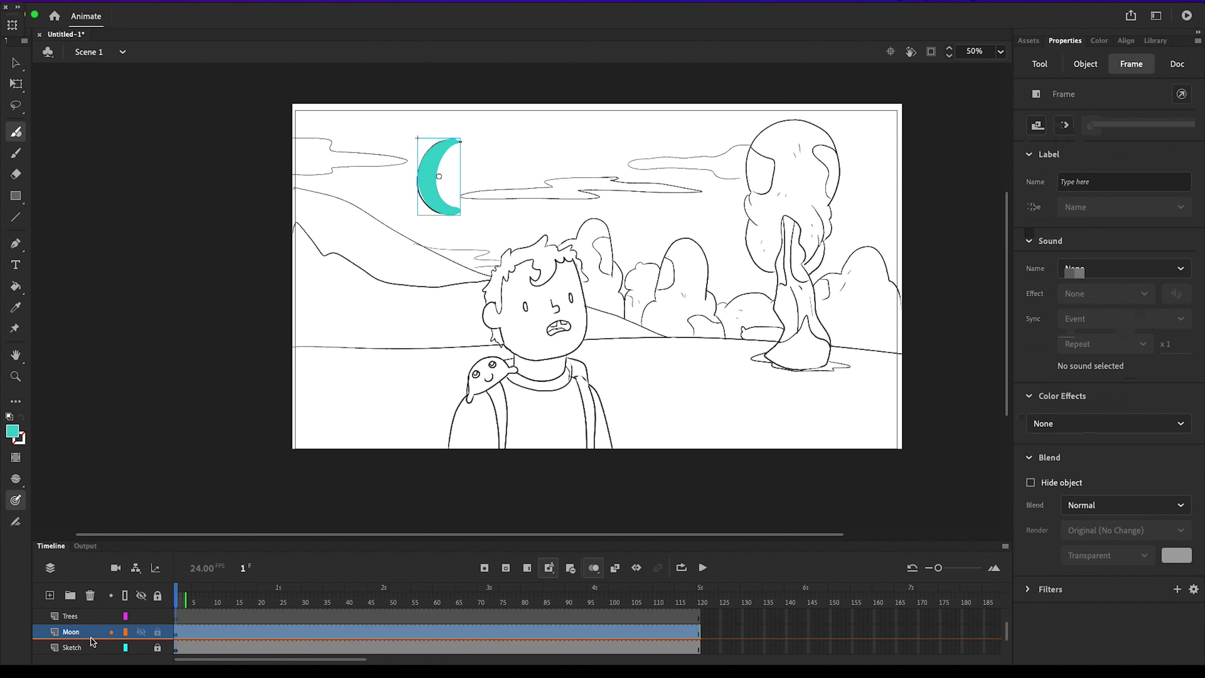
{"action": "left_click", "coordinate": [94, 616]}
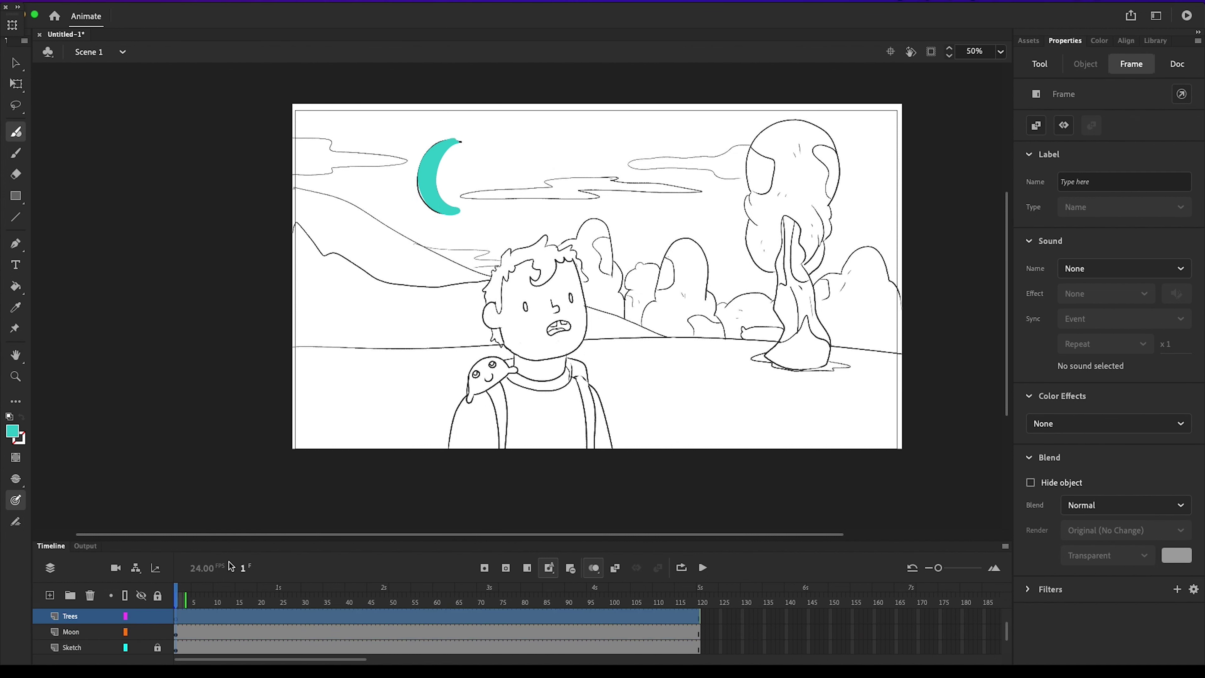
Step: Choose a bright green fill for the Fluid Brush and trace the large tree's foliage outline and inner contours on the Trees layer
{"action": "left_click", "coordinate": [1040, 64]}
{"action": "left_click", "coordinate": [1034, 182]}
{"action": "left_click", "coordinate": [933, 190]}
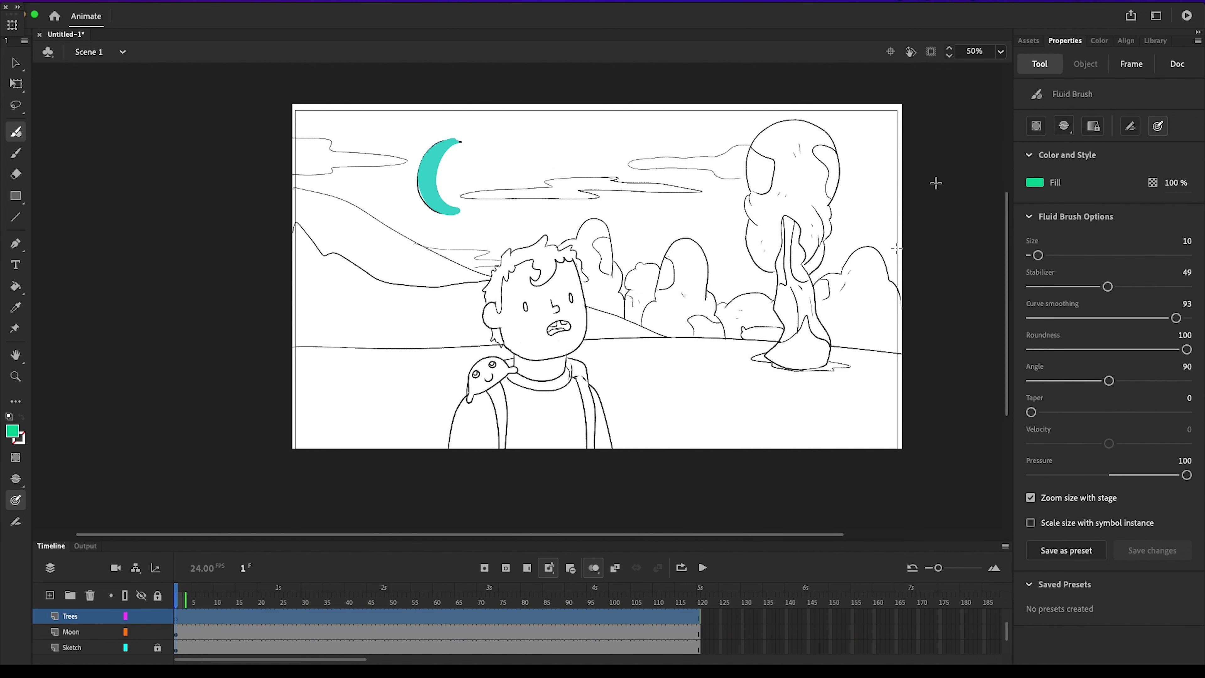
{"action": "mouse_move", "coordinate": [751, 191]}
{"action": "left_mouse_down"}
{"action": "mouse_move", "coordinate": [752, 143]}
{"action": "mouse_move", "coordinate": [825, 135]}
{"action": "mouse_move", "coordinate": [821, 243]}
{"action": "mouse_move", "coordinate": [752, 209]}
{"action": "mouse_move", "coordinate": [779, 271]}
{"action": "mouse_move", "coordinate": [801, 238]}
{"action": "mouse_move", "coordinate": [807, 266]}
{"action": "mouse_move", "coordinate": [822, 214]}
{"action": "left_mouse_up"}
{"action": "mouse_move", "coordinate": [753, 150]}
{"action": "left_mouse_down"}
{"action": "mouse_move", "coordinate": [772, 186]}
{"action": "mouse_move", "coordinate": [761, 194]}
{"action": "left_mouse_up"}
{"action": "mouse_move", "coordinate": [827, 194]}
{"action": "left_mouse_down"}
{"action": "mouse_move", "coordinate": [823, 144]}
{"action": "mouse_move", "coordinate": [797, 161]}
{"action": "left_mouse_up"}
{"action": "left_click_drag", "start_coordinate": [799, 143], "coordinate": [800, 148]}
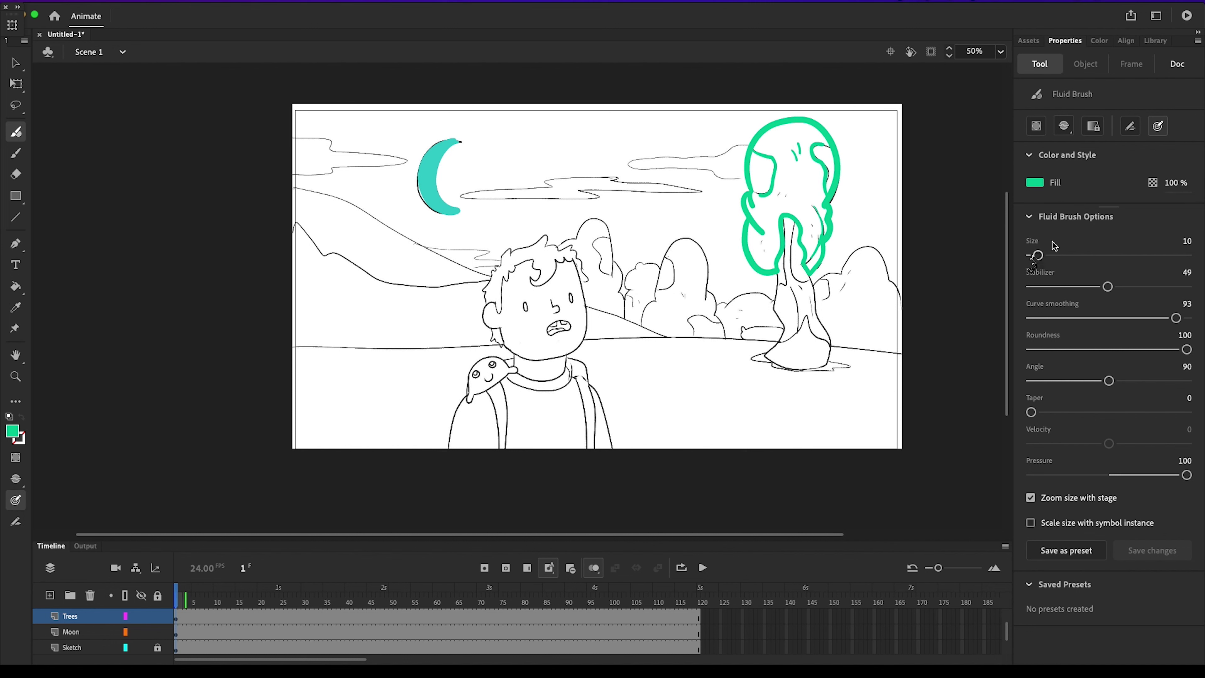
Step: Set the Fluid Brush taper to 14 and add small leaf marks inside the large tree's foliage
{"action": "mouse_move", "coordinate": [1031, 413]}
{"action": "left_mouse_down"}
{"action": "mouse_move", "coordinate": [1065, 409]}
{"action": "mouse_move", "coordinate": [1053, 412]}
{"action": "left_mouse_up"}
{"action": "left_click_drag", "start_coordinate": [764, 240], "coordinate": [762, 244]}
{"action": "left_click_drag", "start_coordinate": [764, 246], "coordinate": [764, 251]}
Step: Fill the large tree's foliage with dark teal using the Paint Bucket
{"action": "key", "text": "k"}
{"action": "left_click", "coordinate": [1034, 182]}
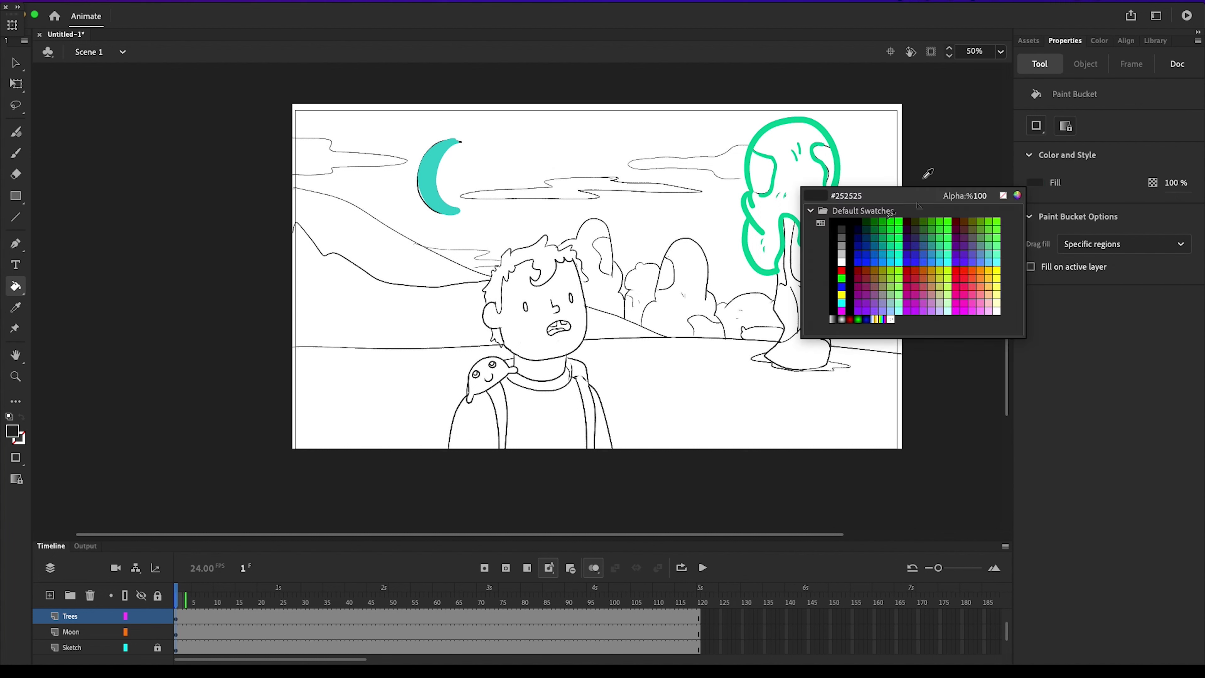
{"action": "left_click", "coordinate": [876, 237]}
{"action": "left_click", "coordinate": [811, 186]}
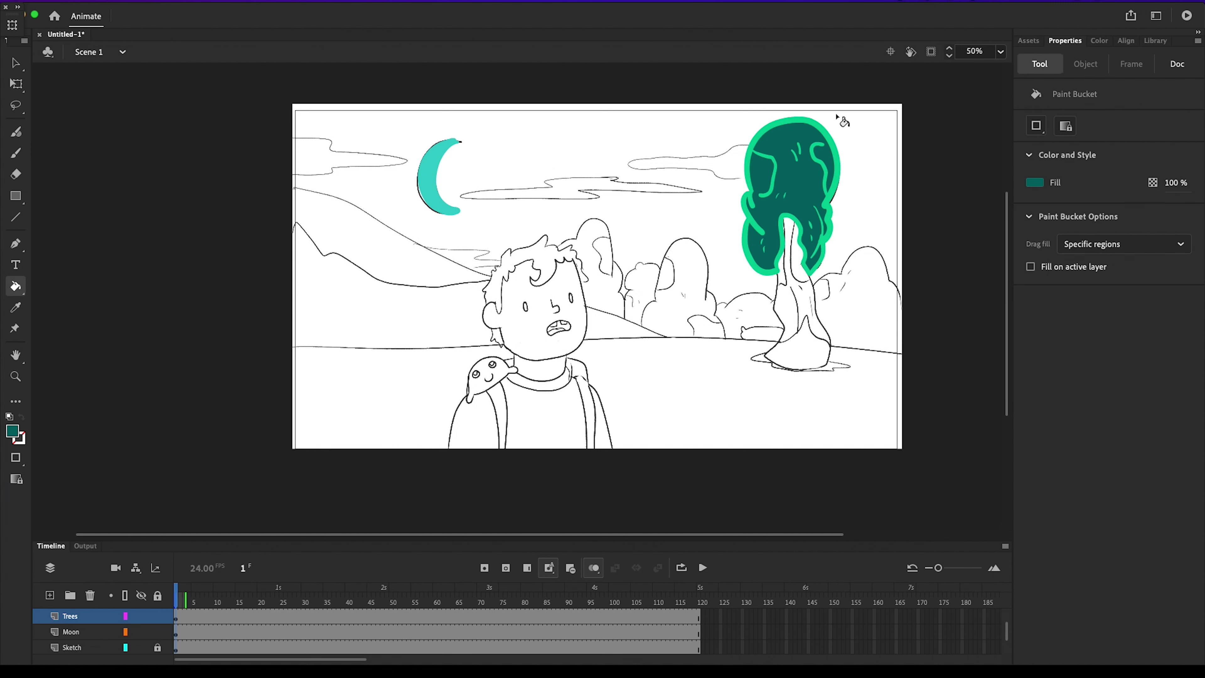
Step: Sample the foliage's bright green and brush outlines and leaf marks over the row of bushes behind the boy and the tree trunk
{"action": "left_click", "coordinate": [16, 132]}
{"action": "left_click", "coordinate": [20, 307]}
{"action": "left_click", "coordinate": [815, 122]}
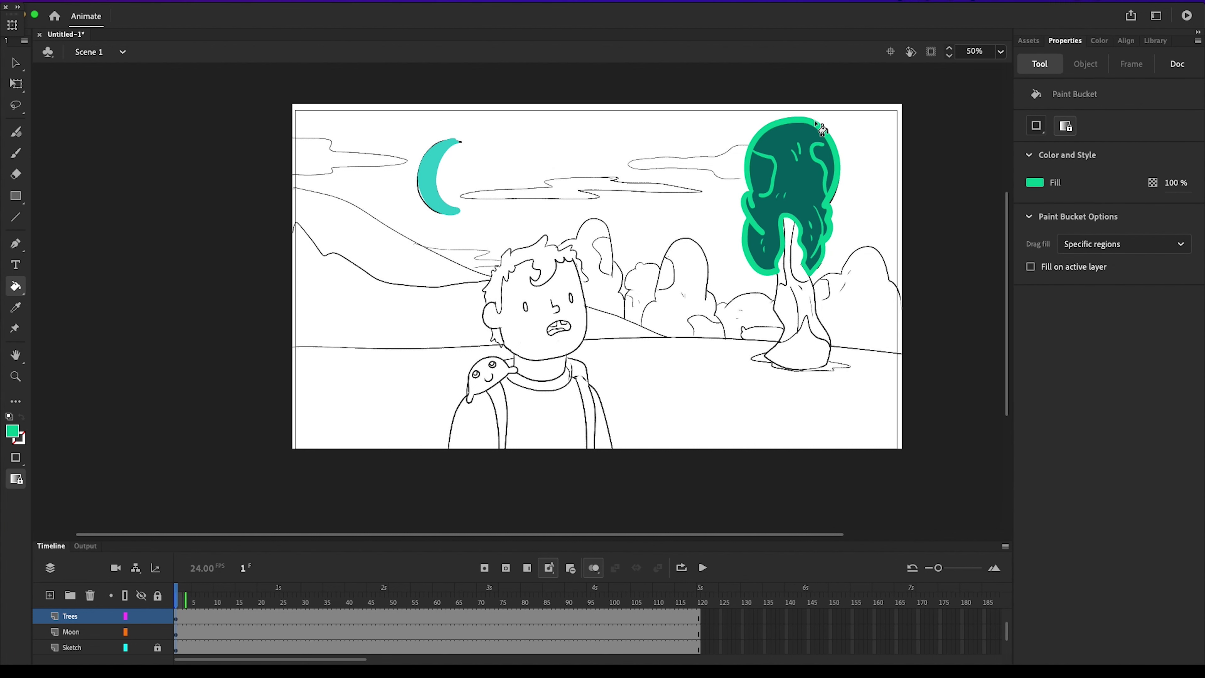
{"action": "key", "text": "b"}
{"action": "mouse_move", "coordinate": [815, 284]}
{"action": "left_mouse_down"}
{"action": "mouse_move", "coordinate": [871, 248]}
{"action": "mouse_move", "coordinate": [902, 307]}
{"action": "left_mouse_up"}
{"action": "left_click_drag", "start_coordinate": [727, 303], "coordinate": [773, 292]}
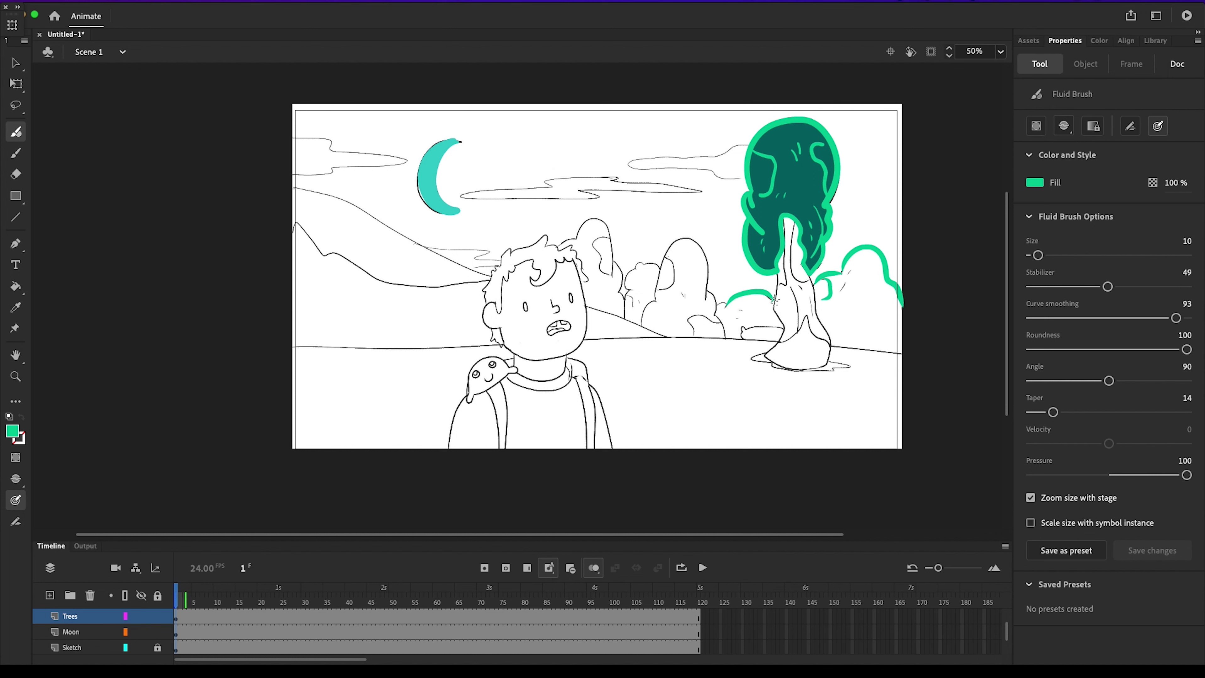
{"action": "mouse_move", "coordinate": [653, 300]}
{"action": "left_mouse_down"}
{"action": "mouse_move", "coordinate": [698, 239]}
{"action": "mouse_move", "coordinate": [704, 297]}
{"action": "mouse_move", "coordinate": [728, 334]}
{"action": "mouse_move", "coordinate": [688, 319]}
{"action": "mouse_move", "coordinate": [721, 318]}
{"action": "left_mouse_up"}
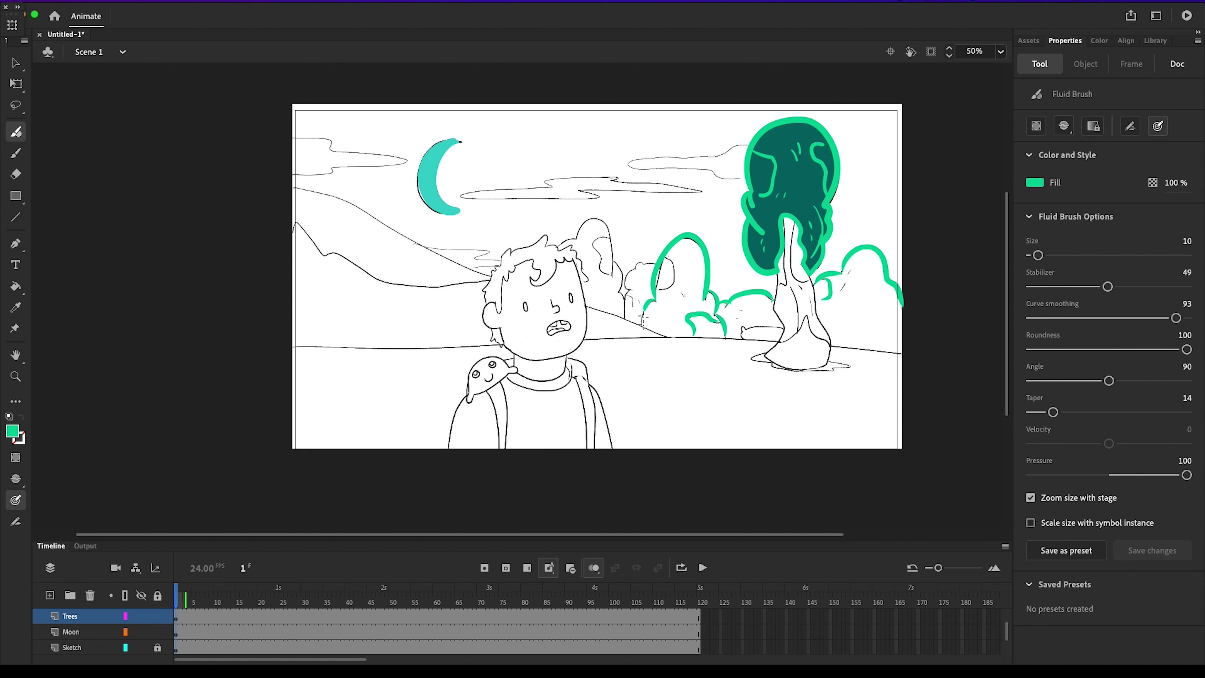
{"action": "mouse_move", "coordinate": [623, 317]}
{"action": "left_mouse_down"}
{"action": "mouse_move", "coordinate": [625, 273]}
{"action": "mouse_move", "coordinate": [641, 261]}
{"action": "mouse_move", "coordinate": [662, 258]}
{"action": "mouse_move", "coordinate": [661, 288]}
{"action": "left_mouse_up"}
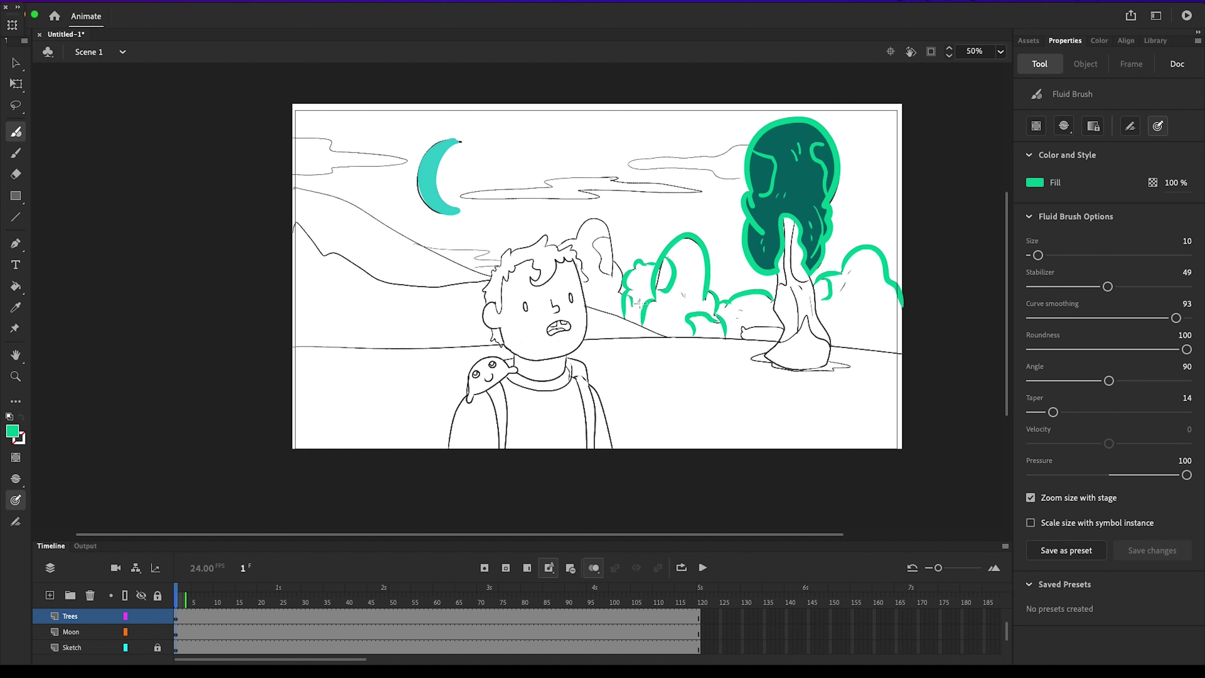
{"action": "left_click_drag", "start_coordinate": [688, 246], "coordinate": [692, 250]}
{"action": "left_click_drag", "start_coordinate": [682, 290], "coordinate": [685, 294]}
{"action": "left_click_drag", "start_coordinate": [738, 308], "coordinate": [742, 306]}
{"action": "mouse_move", "coordinate": [564, 243]}
{"action": "left_mouse_down"}
{"action": "mouse_move", "coordinate": [591, 220]}
{"action": "mouse_move", "coordinate": [615, 254]}
{"action": "mouse_move", "coordinate": [608, 235]}
{"action": "mouse_move", "coordinate": [593, 245]}
{"action": "mouse_move", "coordinate": [620, 275]}
{"action": "mouse_move", "coordinate": [622, 301]}
{"action": "left_mouse_up"}
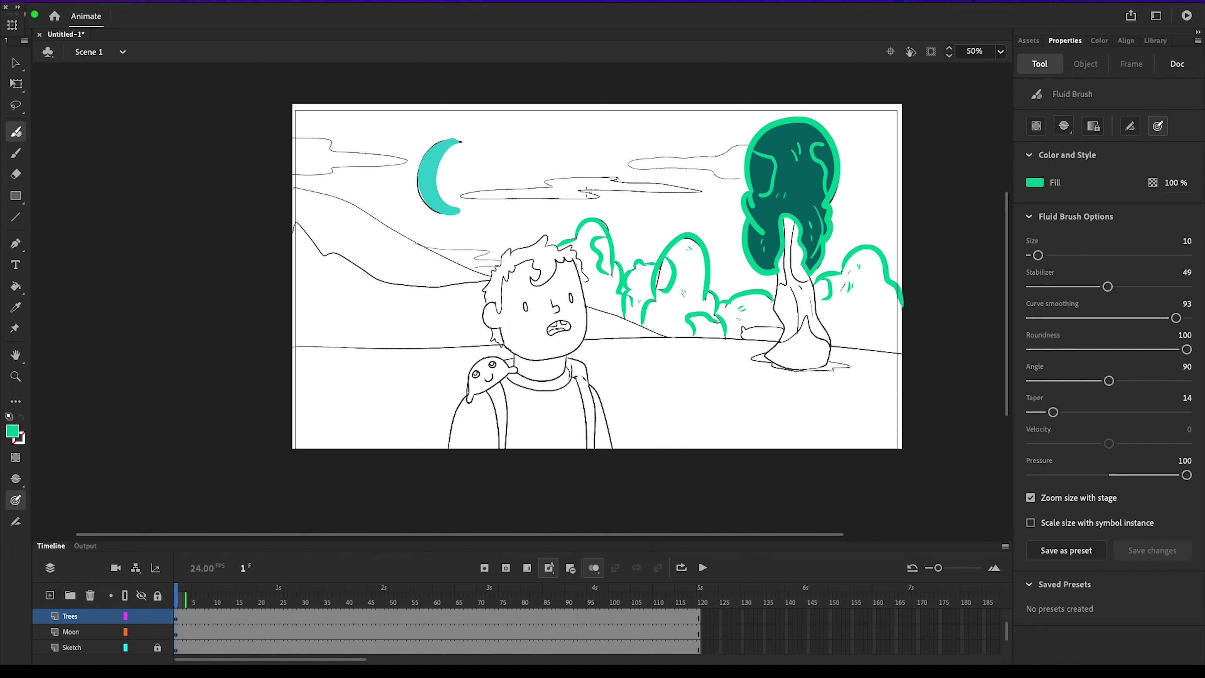
Step: Sample the foliage's dark teal and brush the bushes' lower boundary along the boy's head, hill, trunk and horizon
{"action": "key", "text": "i"}
{"action": "left_click", "coordinate": [803, 185]}
{"action": "left_click", "coordinate": [18, 131]}
{"action": "mouse_move", "coordinate": [571, 243]}
{"action": "left_mouse_down"}
{"action": "mouse_move", "coordinate": [559, 247]}
{"action": "mouse_move", "coordinate": [589, 282]}
{"action": "mouse_move", "coordinate": [587, 304]}
{"action": "mouse_move", "coordinate": [674, 338]}
{"action": "mouse_move", "coordinate": [780, 317]}
{"action": "mouse_move", "coordinate": [771, 292]}
{"action": "mouse_move", "coordinate": [838, 352]}
{"action": "mouse_move", "coordinate": [944, 349]}
{"action": "left_mouse_up"}
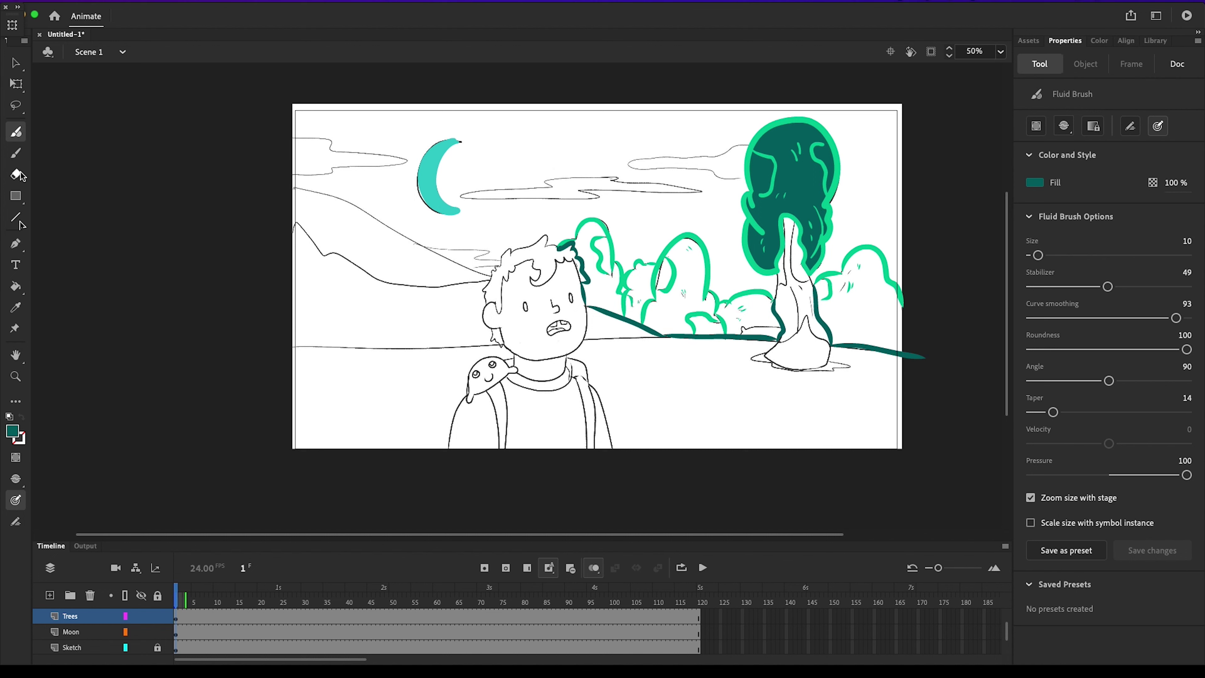
Step: Close the remaining gaps between the bushes in bright green and at the rightmost bush's outer edge in dark teal
{"action": "left_click", "coordinate": [15, 308]}
{"action": "left_click", "coordinate": [613, 248]}
{"action": "left_click", "coordinate": [20, 242]}
{"action": "key", "text": "b"}
{"action": "left_click", "coordinate": [16, 287]}
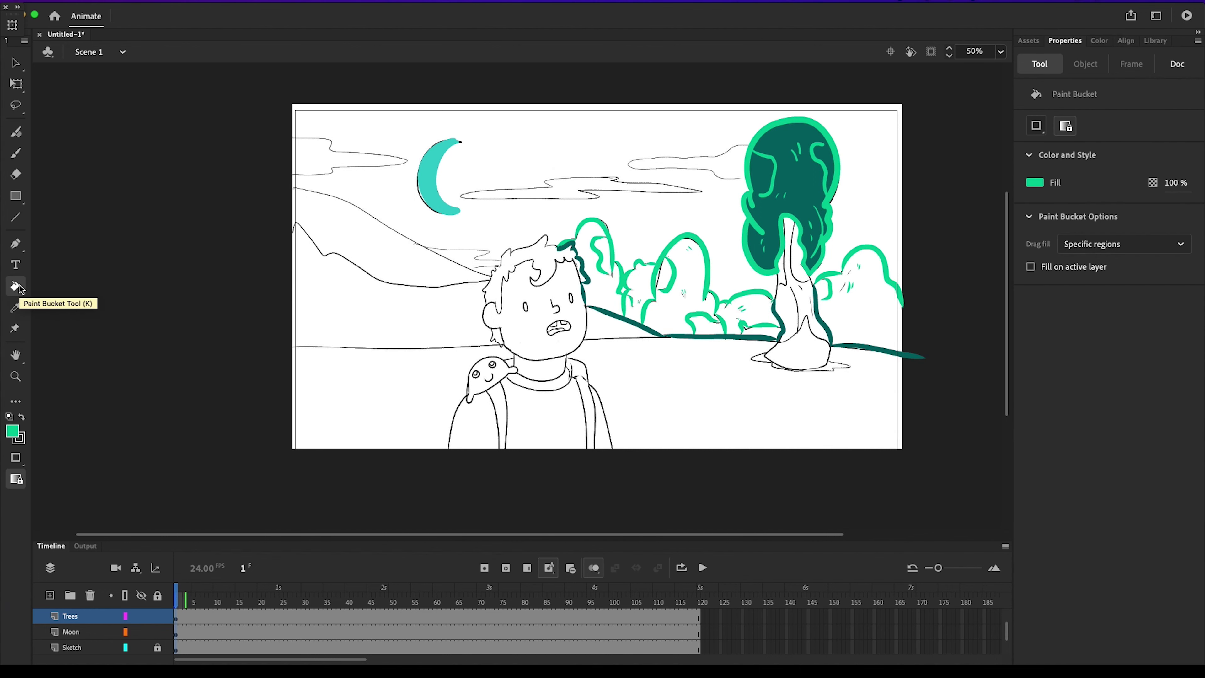
{"action": "left_click", "coordinate": [23, 310]}
{"action": "left_click", "coordinate": [620, 318]}
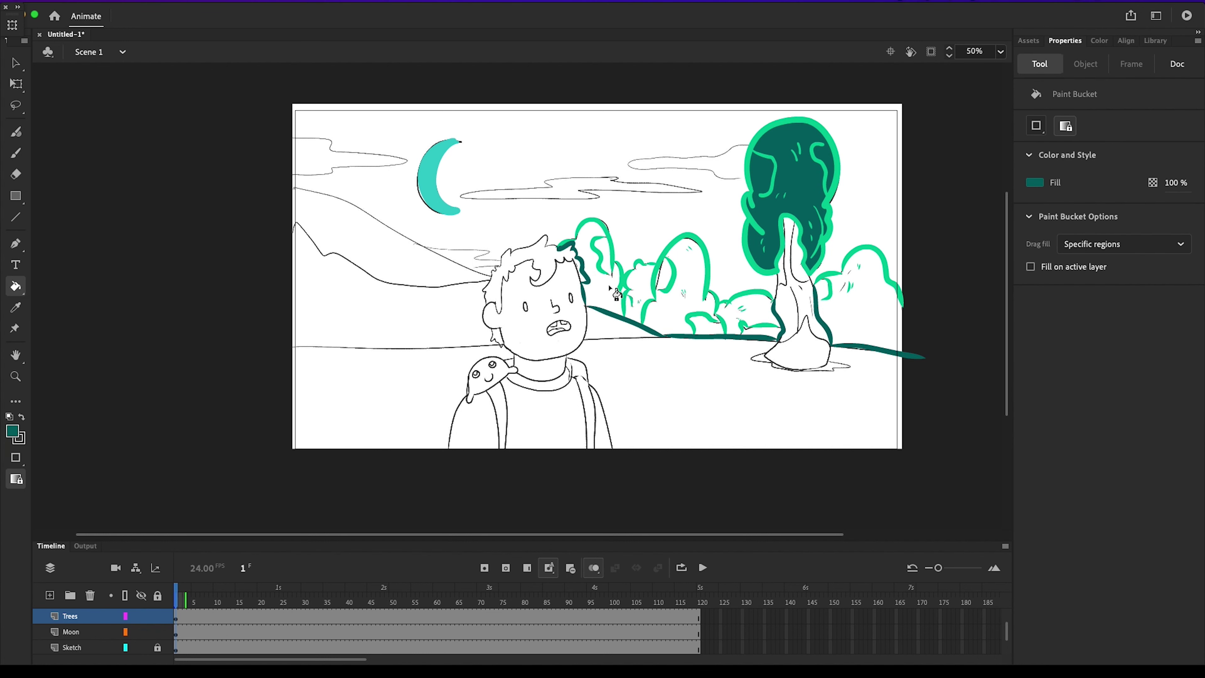
{"action": "key", "text": "b"}
{"action": "left_click", "coordinate": [24, 291]}
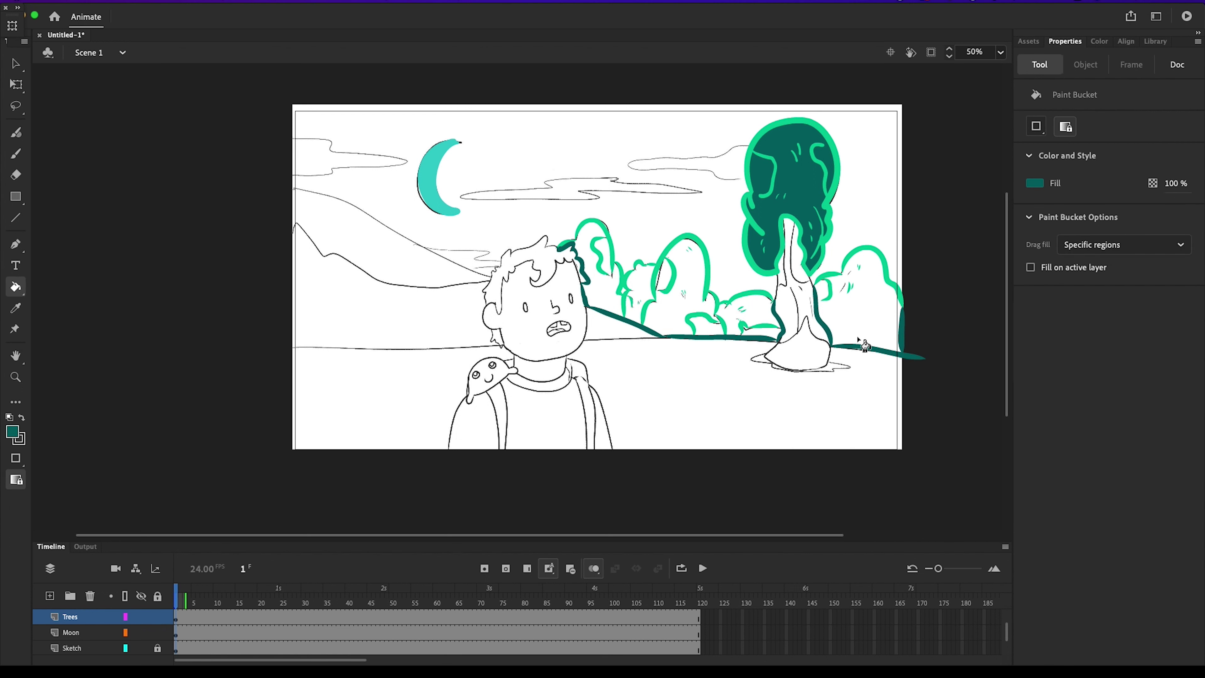
Step: Undo the boundary strokes added below and around the bushes
{"action": "key", "text": "ctrl+z"}
{"action": "key", "text": "ctrl+z"}
{"action": "key", "text": "ctrl+z"}
{"action": "key", "text": "ctrl+z"}
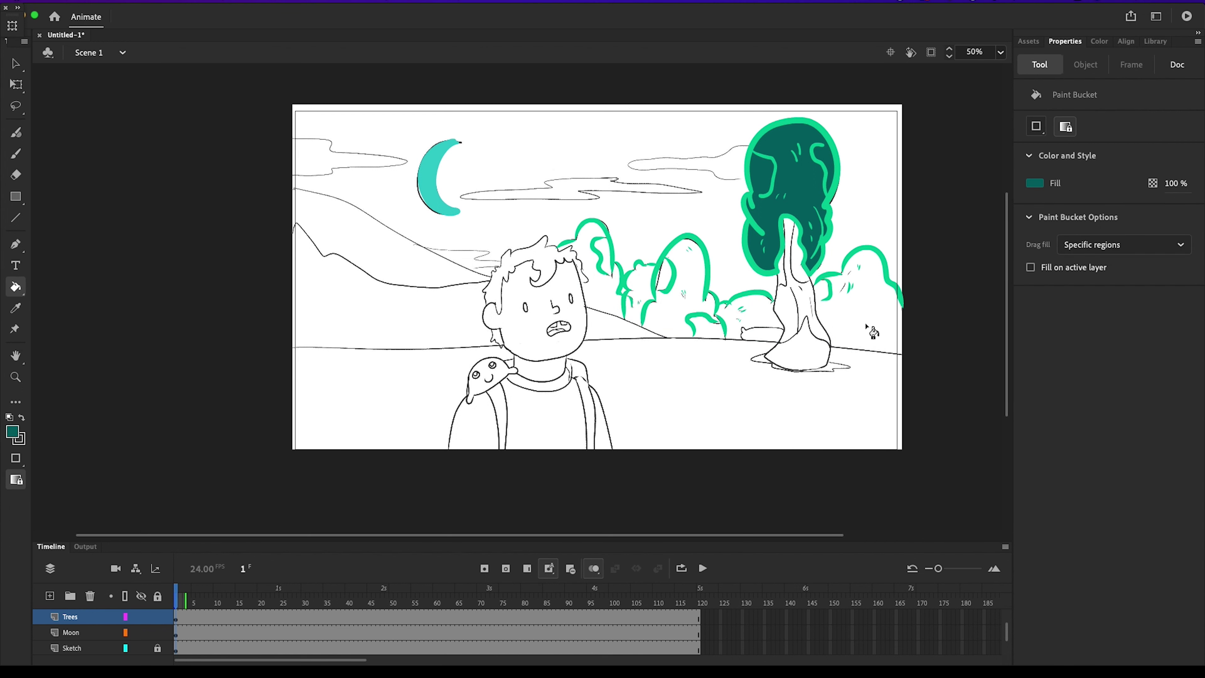
Step: Brush the bushes' lower boundary in bright green along the hill, around the trunk and up the rightmost bush's outer edge
{"action": "left_click", "coordinate": [15, 243]}
{"action": "left_click", "coordinate": [21, 136]}
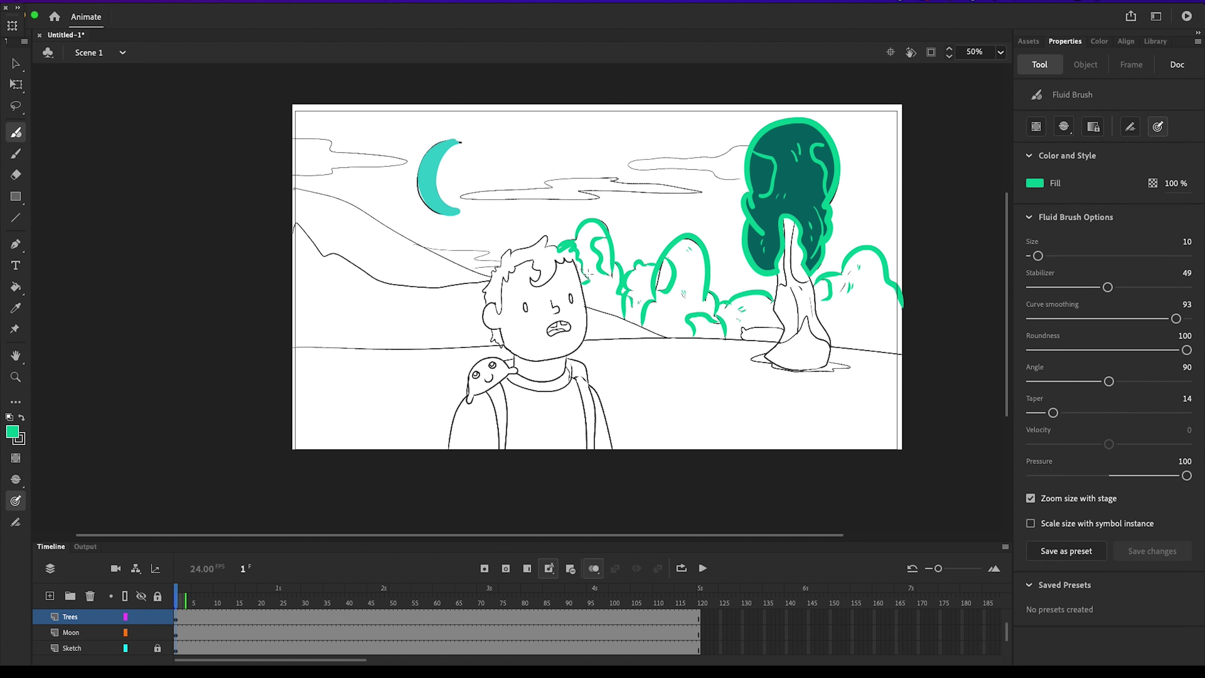
{"action": "mouse_move", "coordinate": [587, 304]}
{"action": "left_mouse_down"}
{"action": "mouse_move", "coordinate": [674, 337]}
{"action": "mouse_move", "coordinate": [738, 337]}
{"action": "left_mouse_up"}
{"action": "mouse_move", "coordinate": [771, 297]}
{"action": "left_mouse_down"}
{"action": "mouse_move", "coordinate": [780, 344]}
{"action": "mouse_move", "coordinate": [781, 326]}
{"action": "left_mouse_up"}
{"action": "left_click_drag", "start_coordinate": [814, 287], "coordinate": [831, 345]}
{"action": "mouse_move", "coordinate": [832, 347]}
{"action": "left_mouse_down"}
{"action": "mouse_move", "coordinate": [903, 354]}
{"action": "mouse_move", "coordinate": [909, 290]}
{"action": "left_mouse_up"}
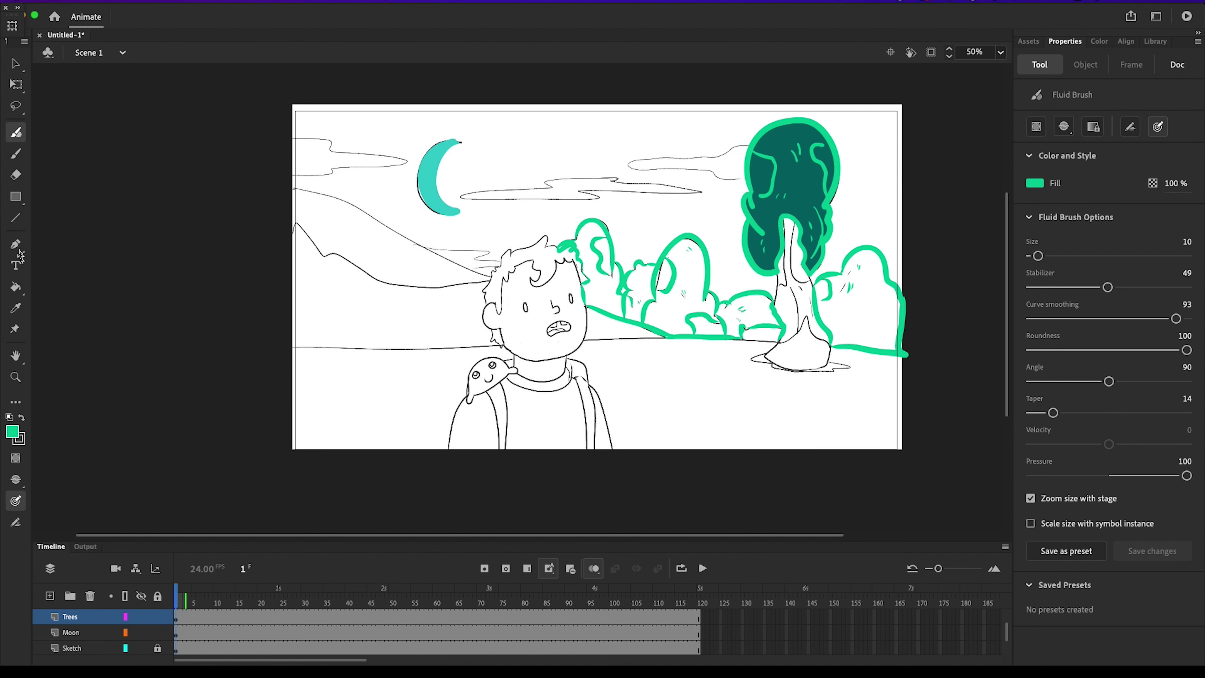
Step: Sample the dark teal and fill the bushes between the trunk and the small bush, closing the small bush's gaps before filling it
{"action": "left_click", "coordinate": [15, 308]}
{"action": "left_click", "coordinate": [764, 247]}
{"action": "left_click", "coordinate": [752, 311]}
{"action": "left_click", "coordinate": [707, 314]}
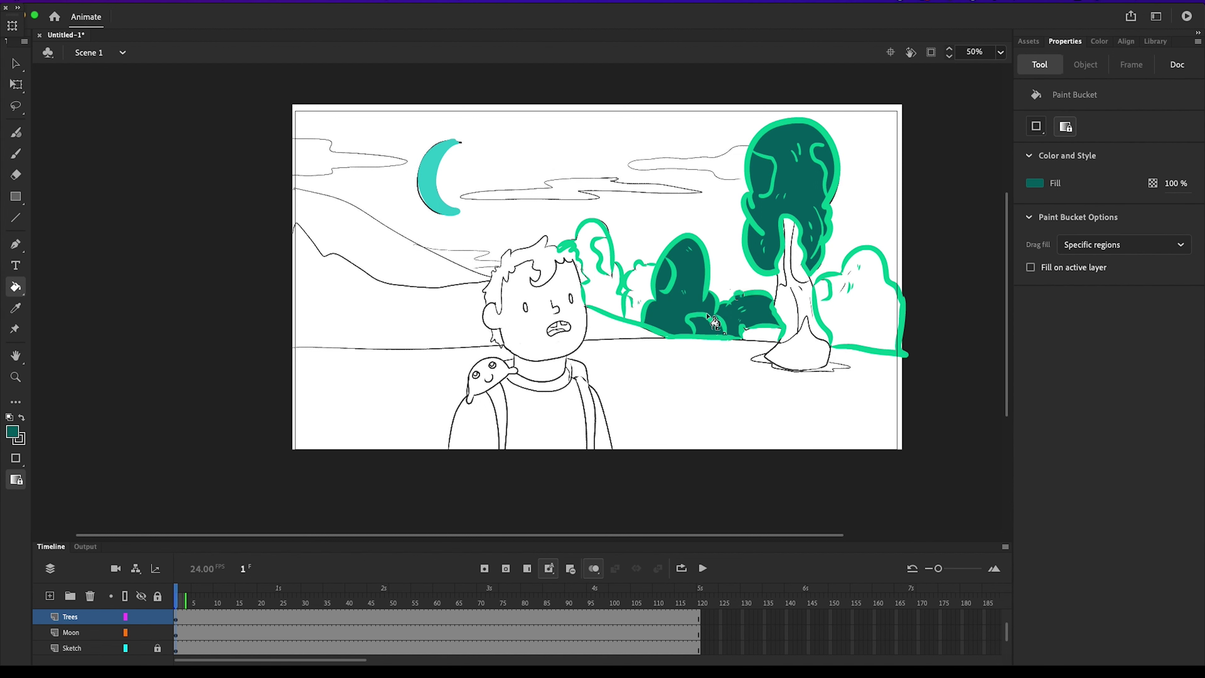
{"action": "left_click", "coordinate": [22, 127]}
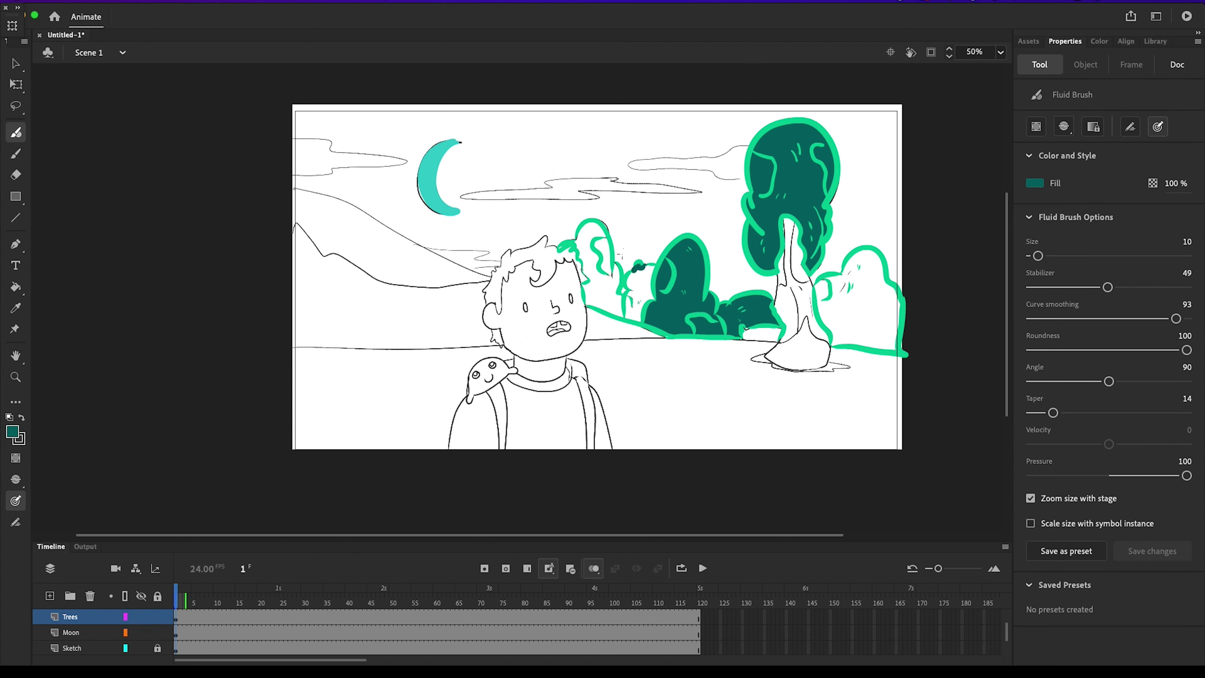
{"action": "left_click", "coordinate": [22, 288]}
{"action": "left_click", "coordinate": [637, 296]}
Step: Close the outline of the bush beside the boy's head with dark teal strokes, then fill it and the gap below the bushes
{"action": "key", "text": "b"}
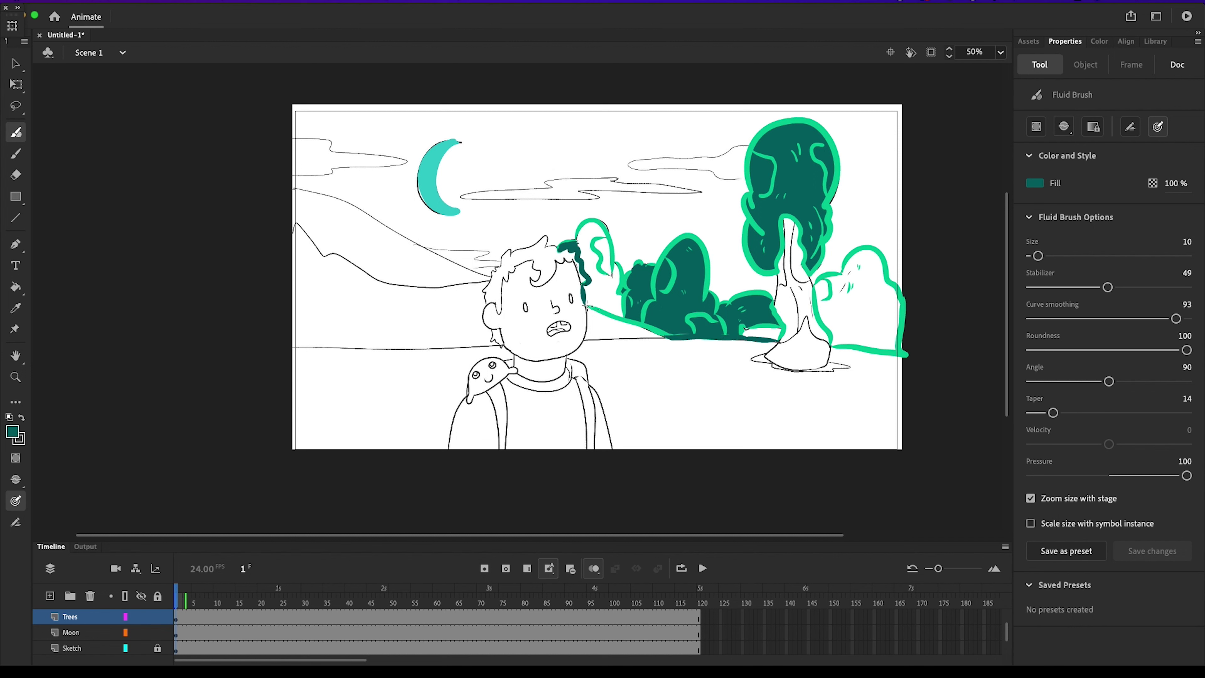
{"action": "left_click_drag", "start_coordinate": [587, 307], "coordinate": [587, 304]}
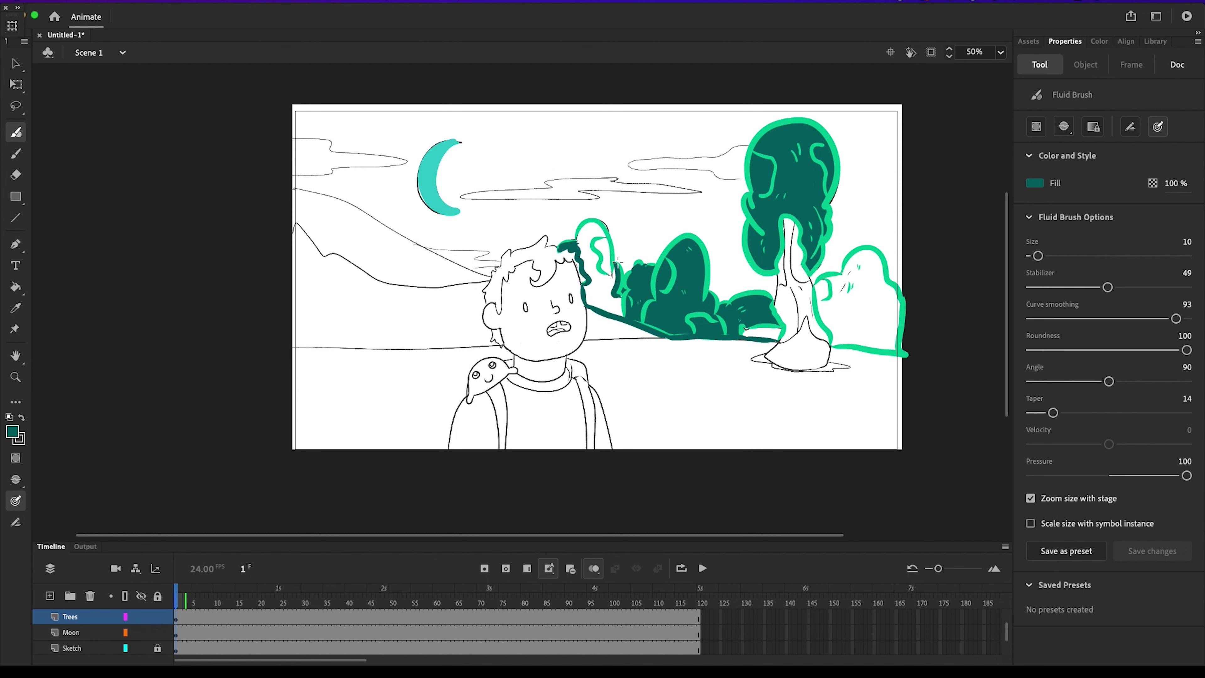
{"action": "left_click", "coordinate": [16, 245]}
{"action": "left_click", "coordinate": [15, 287]}
{"action": "left_click", "coordinate": [599, 285]}
{"action": "left_click", "coordinate": [764, 331]}
Step: Brush a dark teal base under the rightmost bush and fill the bush with the same colour
{"action": "left_click", "coordinate": [16, 132]}
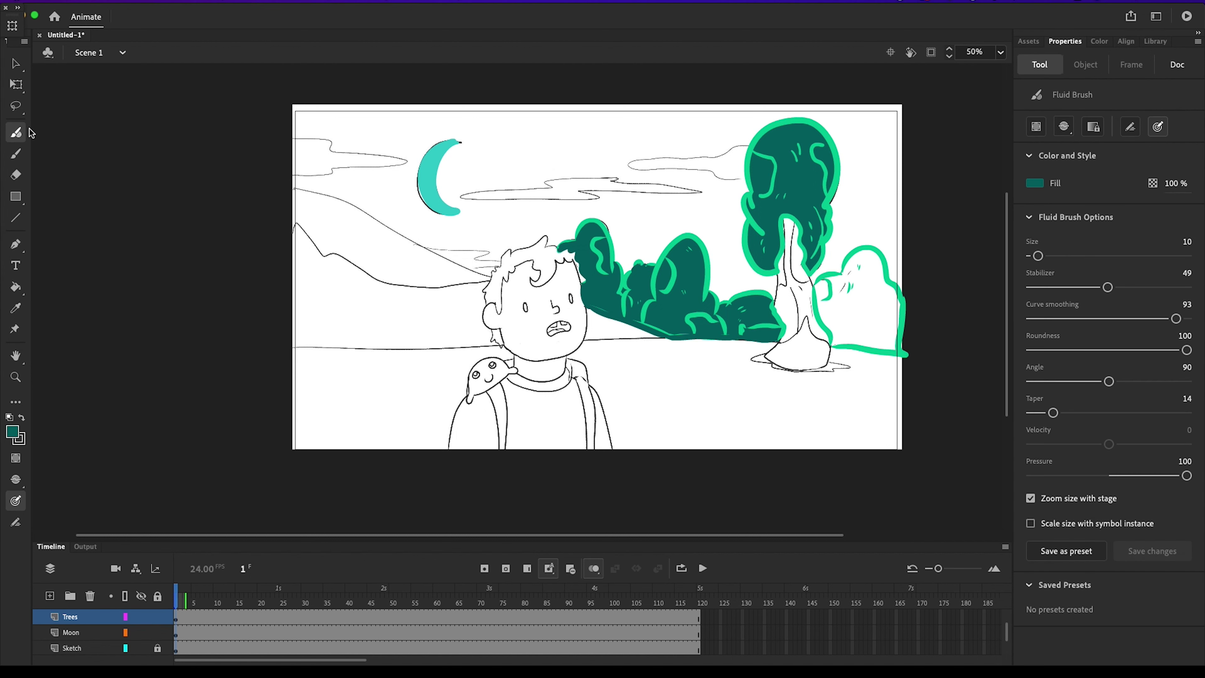
{"action": "left_click_drag", "start_coordinate": [834, 343], "coordinate": [930, 356]}
{"action": "key", "text": "k"}
{"action": "left_click", "coordinate": [881, 284]}
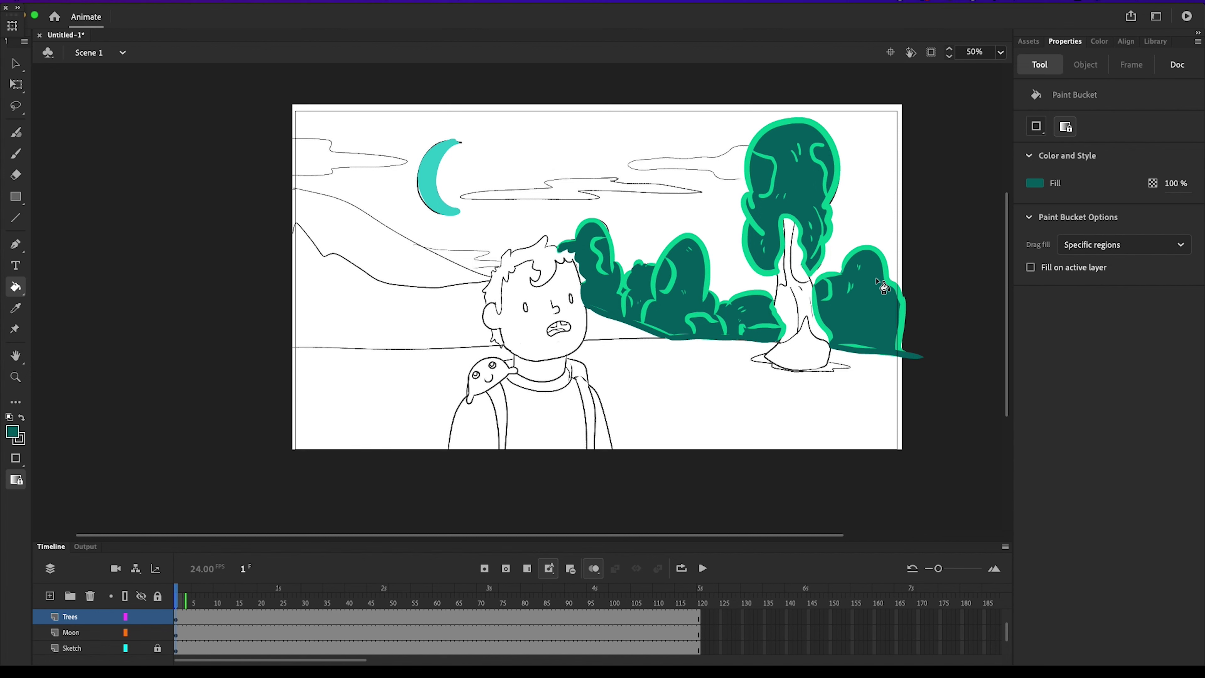
Step: Sample the bright green and brush extra leaf marks across the dark teal bushes and foliage
{"action": "key", "text": "b"}
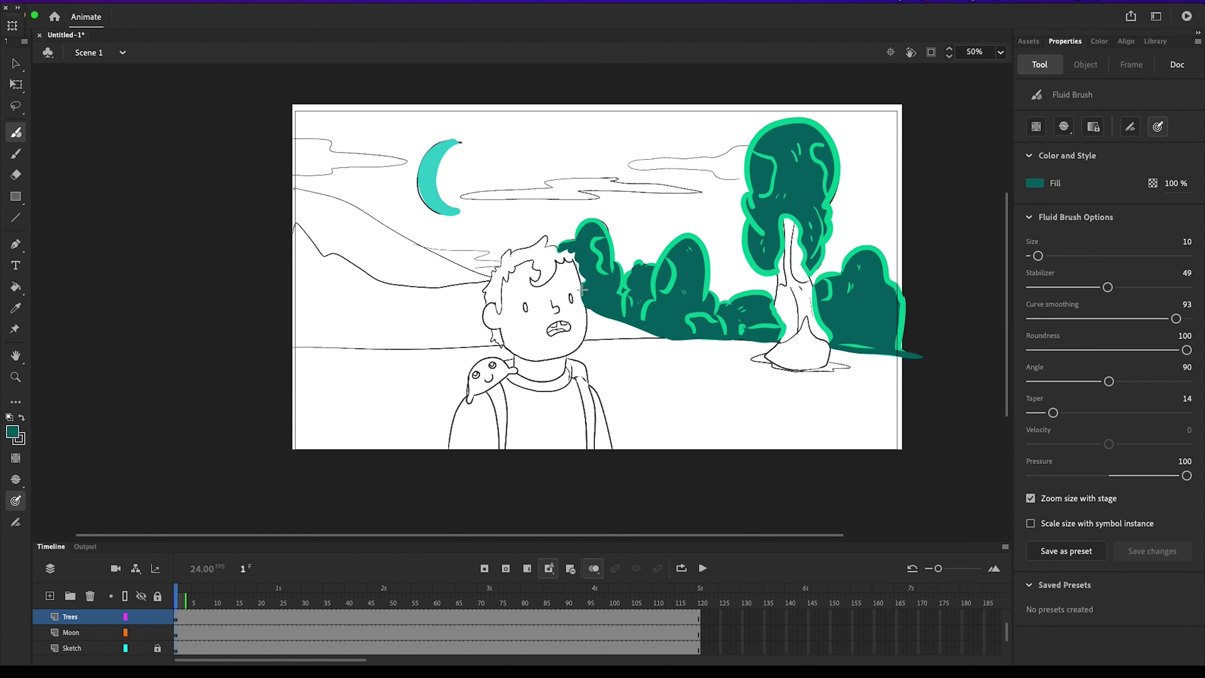
{"action": "key", "text": "i"}
{"action": "left_click", "coordinate": [593, 291]}
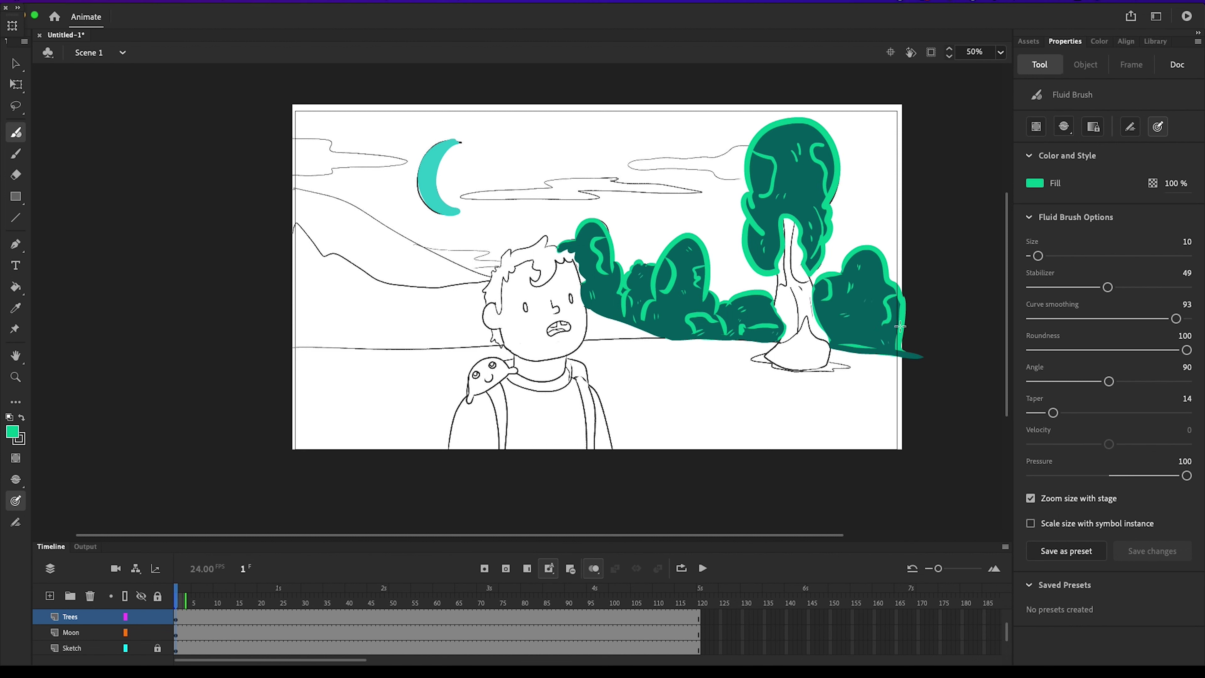
Step: Select all artwork on the Trees layer and convert it to a symbol
{"action": "left_click", "coordinate": [81, 620]}
{"action": "left_click", "coordinate": [16, 63]}
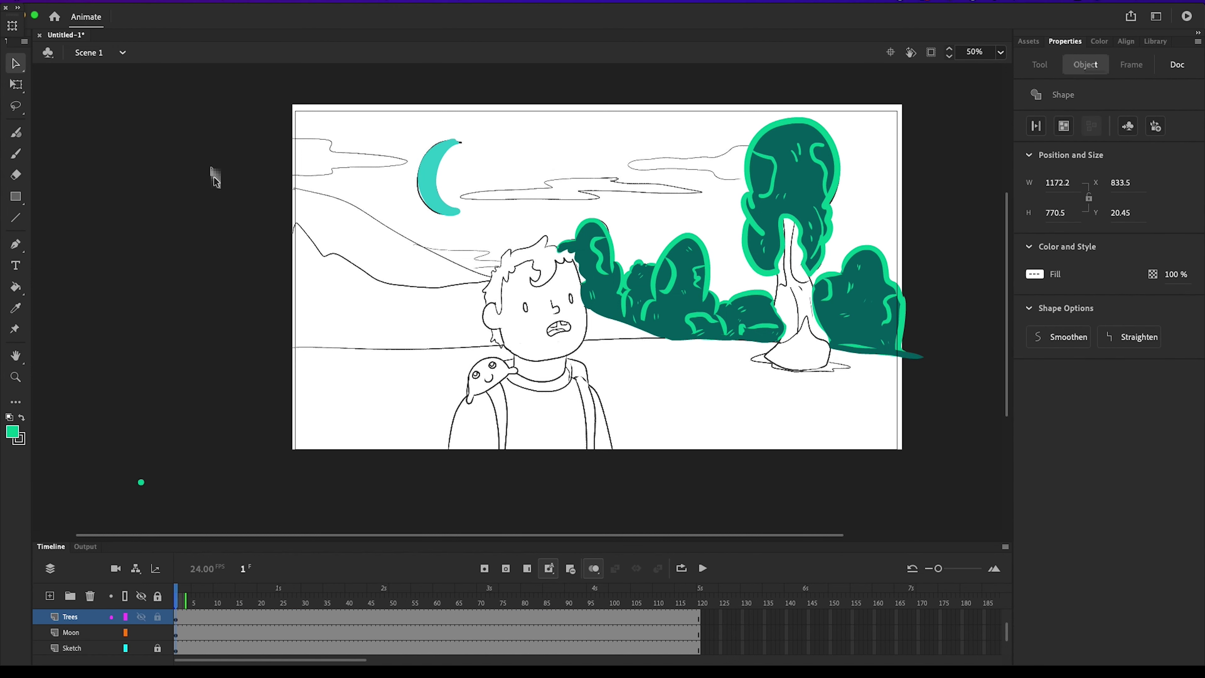
{"action": "right_click", "coordinate": [813, 205]}
{"action": "left_click", "coordinate": [859, 549]}
{"action": "key", "text": "Return"}
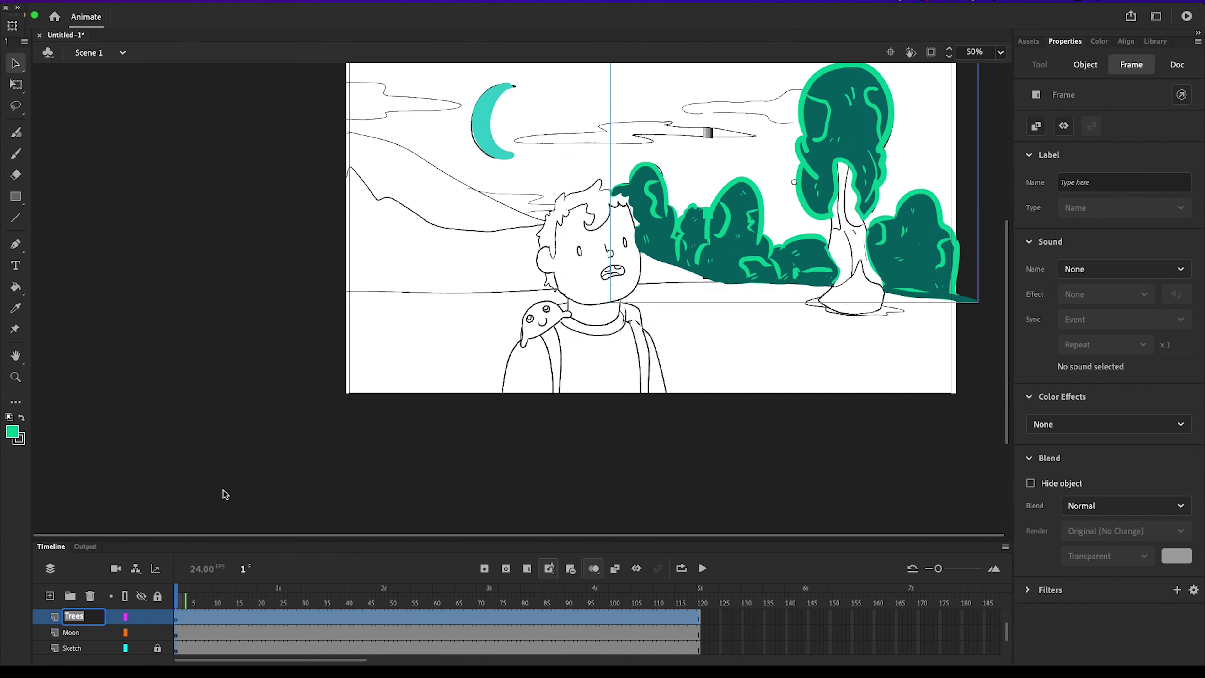
Step: Inside the trees symbol, extend the artwork's frames and insert a keyframe at frame 6
{"action": "double_click", "coordinate": [849, 216]}
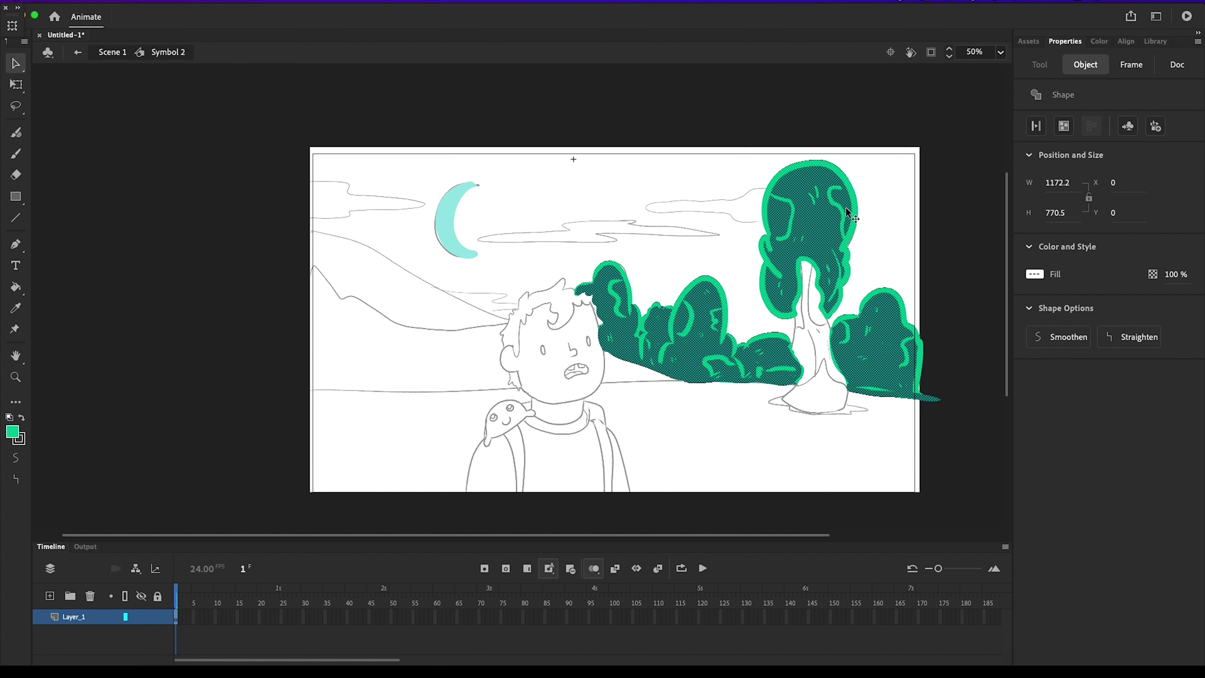
{"action": "left_click", "coordinate": [191, 620]}
{"action": "left_click_drag", "start_coordinate": [176, 618], "coordinate": [193, 619]}
{"action": "right_click", "coordinate": [193, 618]}
{"action": "left_click", "coordinate": [206, 654]}
{"action": "key", "text": "F5"}
{"action": "left_click", "coordinate": [197, 595]}
{"action": "right_click", "coordinate": [198, 616]}
{"action": "left_click", "coordinate": [314, 418]}
{"action": "left_click", "coordinate": [199, 597]}
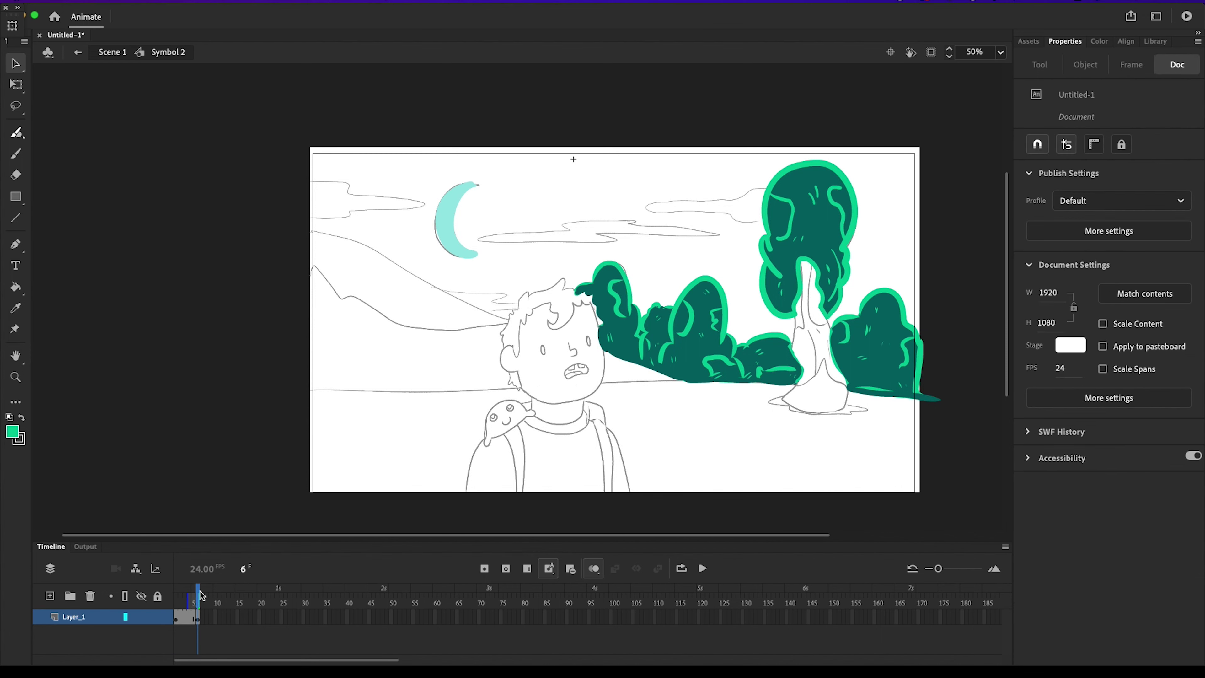
Step: Sample the dark teal of the bushes and paint over their small leaf marks at frame 6
{"action": "left_click", "coordinate": [15, 307]}
{"action": "left_click", "coordinate": [681, 326]}
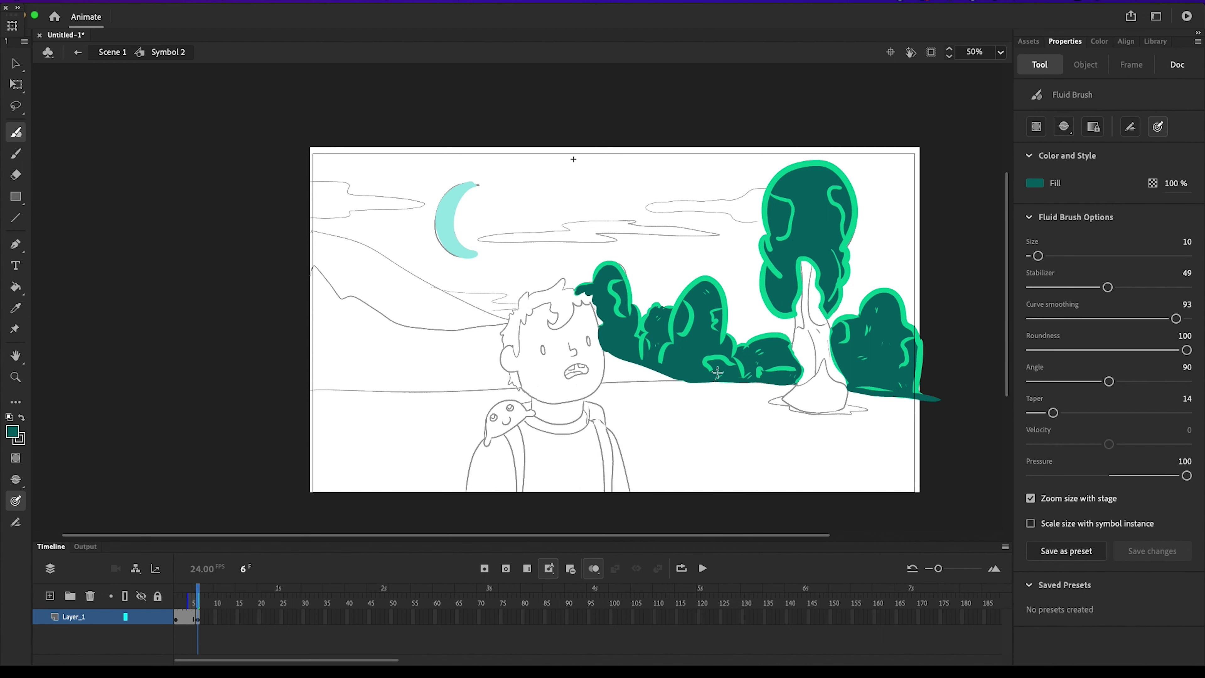
{"action": "left_click_drag", "start_coordinate": [869, 332], "coordinate": [886, 330]}
Step: Sample the bright green and brush slightly shifted leaf marks on the leftmost and tall middle bushes at frame 6
{"action": "key", "text": "i"}
{"action": "left_click", "coordinate": [918, 380]}
{"action": "left_click", "coordinate": [15, 132]}
{"action": "left_click_drag", "start_coordinate": [199, 599], "coordinate": [175, 601]}
{"action": "left_click_drag", "start_coordinate": [198, 596], "coordinate": [198, 596]}
{"action": "left_click_drag", "start_coordinate": [611, 330], "coordinate": [610, 336]}
{"action": "left_click_drag", "start_coordinate": [192, 591], "coordinate": [198, 585]}
{"action": "left_click", "coordinate": [658, 319]}
{"action": "key", "text": "super+z"}
{"action": "left_click_drag", "start_coordinate": [700, 331], "coordinate": [702, 336]}
{"action": "left_click_drag", "start_coordinate": [703, 331], "coordinate": [706, 335]}
Step: Brush shifted bright green leaf marks on the lower middle bushes and the rightmost bush at frame 6
{"action": "left_click_drag", "start_coordinate": [191, 591], "coordinate": [200, 577]}
{"action": "left_click_drag", "start_coordinate": [670, 355], "coordinate": [673, 361]}
{"action": "left_click_drag", "start_coordinate": [674, 354], "coordinate": [676, 359]}
{"action": "left_click_drag", "start_coordinate": [708, 378], "coordinate": [750, 378]}
{"action": "left_click", "coordinate": [199, 585]}
{"action": "left_click_drag", "start_coordinate": [192, 591], "coordinate": [200, 586]}
{"action": "left_click_drag", "start_coordinate": [878, 303], "coordinate": [880, 308]}
{"action": "left_click_drag", "start_coordinate": [866, 343], "coordinate": [860, 353]}
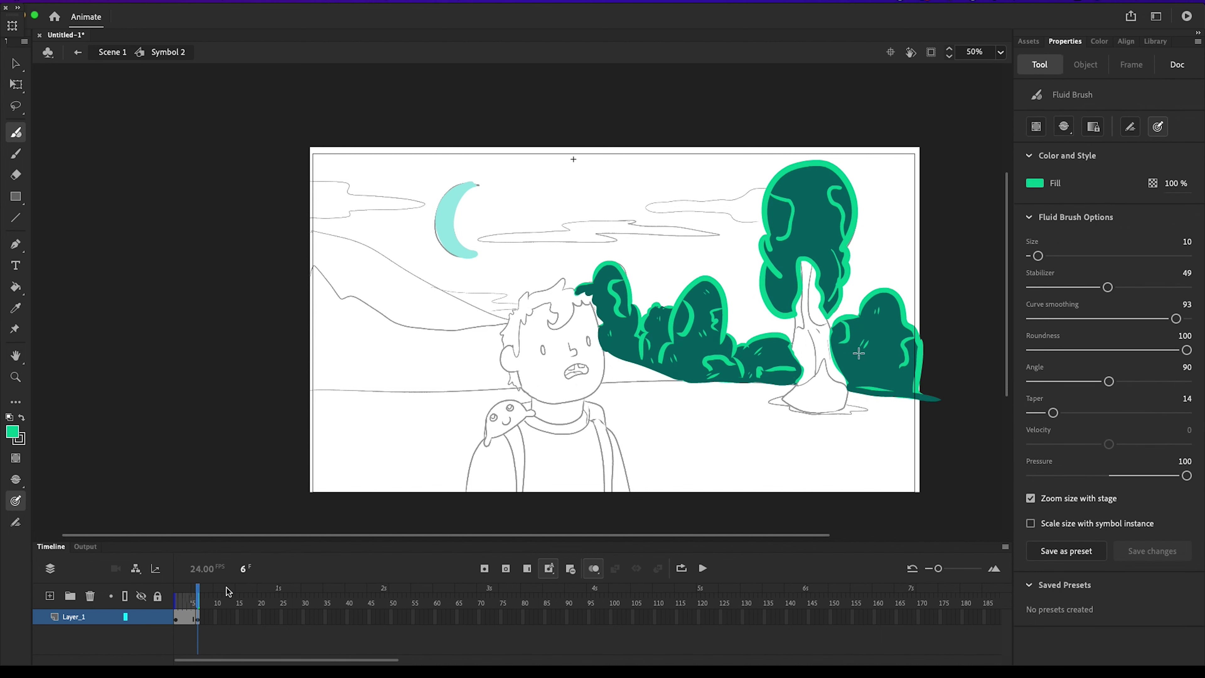
Step: Brush shifted bright green leaf marks on the tree crown at frame 6 and compare the two drawings
{"action": "left_click_drag", "start_coordinate": [199, 590], "coordinate": [194, 590]}
{"action": "left_click", "coordinate": [199, 591]}
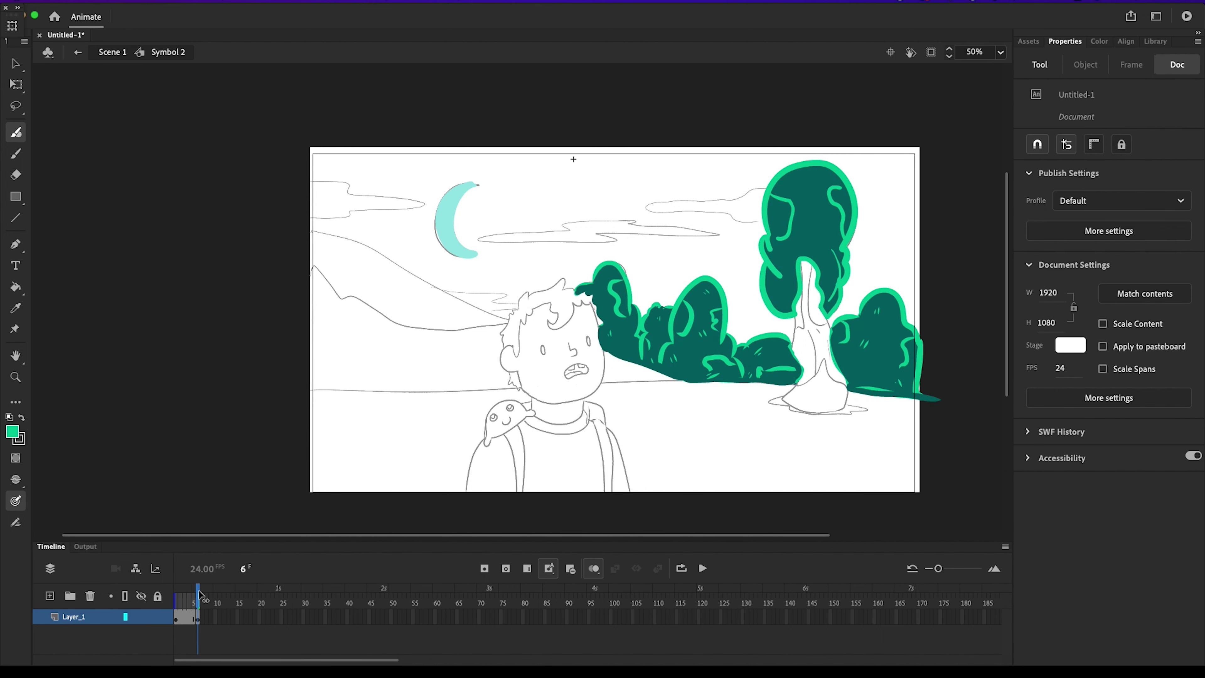
{"action": "left_click_drag", "start_coordinate": [828, 272], "coordinate": [831, 280]}
{"action": "left_click_drag", "start_coordinate": [199, 591], "coordinate": [199, 589]}
{"action": "left_click_drag", "start_coordinate": [832, 283], "coordinate": [830, 289]}
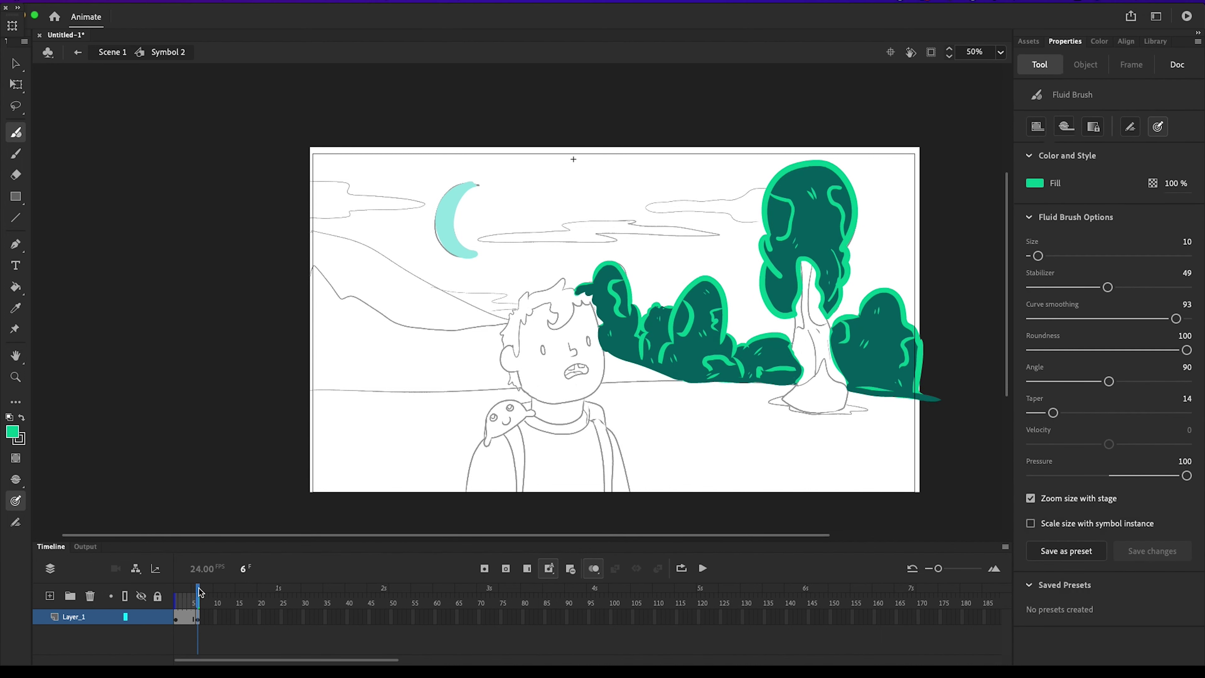
{"action": "left_click_drag", "start_coordinate": [194, 590], "coordinate": [197, 583]}
Step: Return to Scene 1, turn on looping for the full frame range and play the animation
{"action": "left_click", "coordinate": [108, 55]}
{"action": "left_click", "coordinate": [702, 569]}
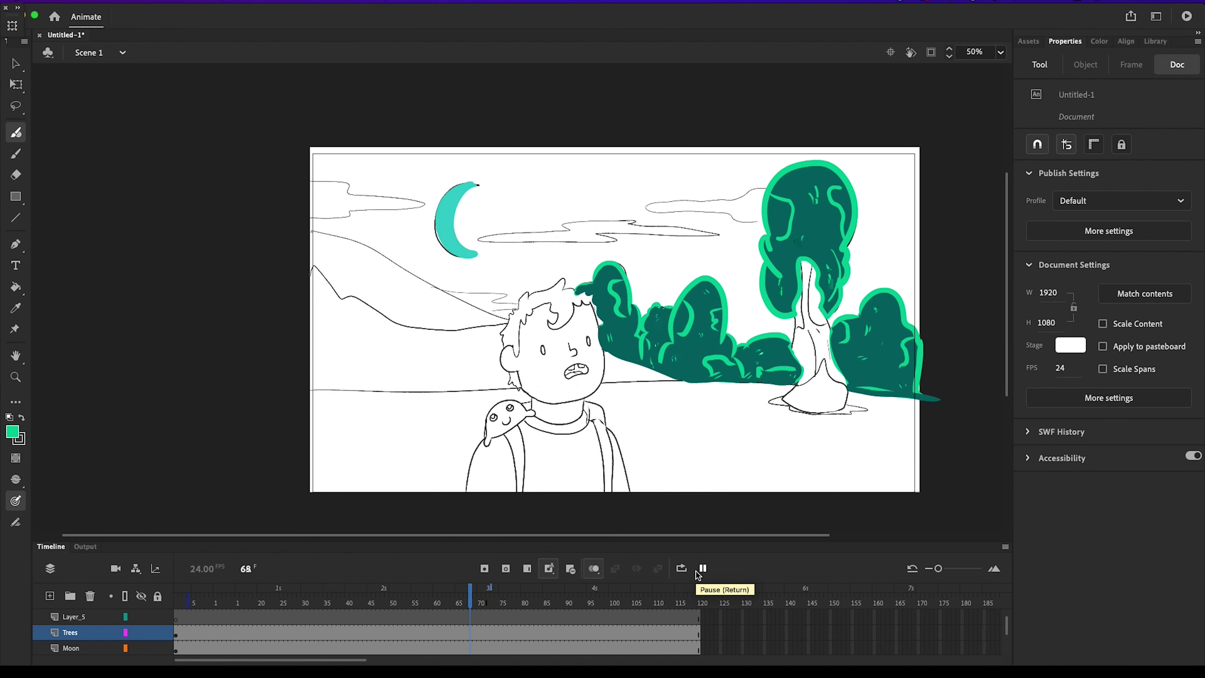
{"action": "left_click", "coordinate": [701, 569]}
{"action": "left_click", "coordinate": [701, 568]}
{"action": "left_click", "coordinate": [683, 567]}
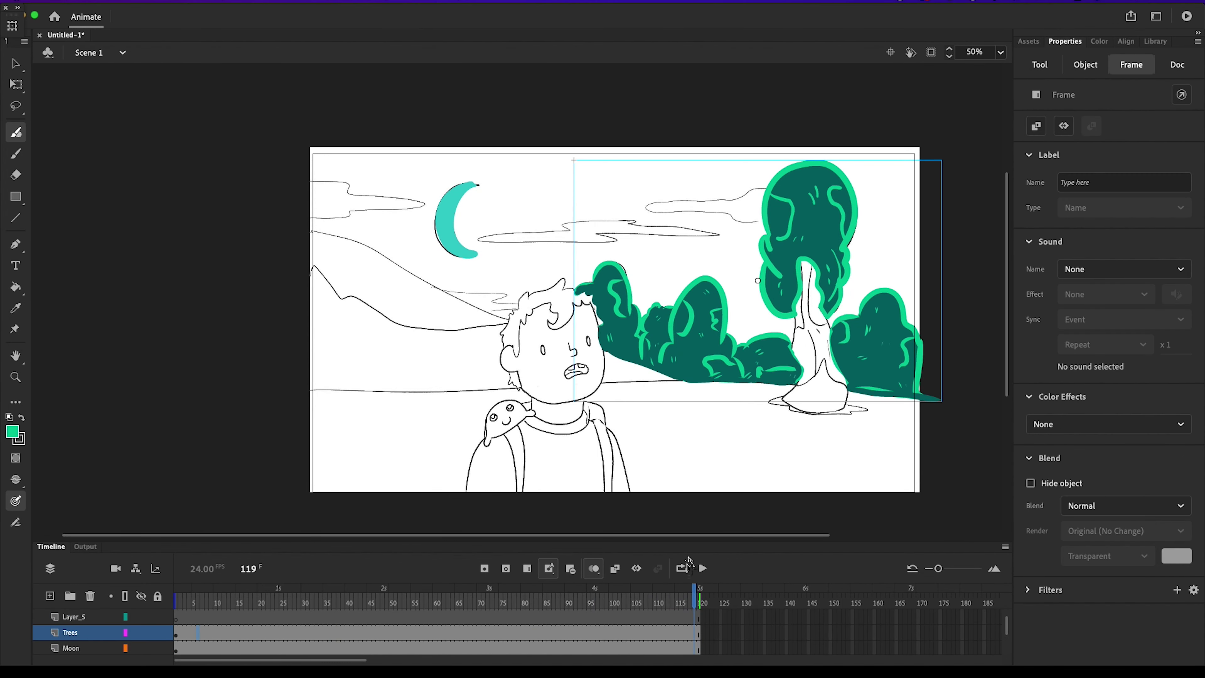
{"action": "left_click_drag", "start_coordinate": [696, 589], "coordinate": [689, 589]}
{"action": "left_click", "coordinate": [702, 568]}
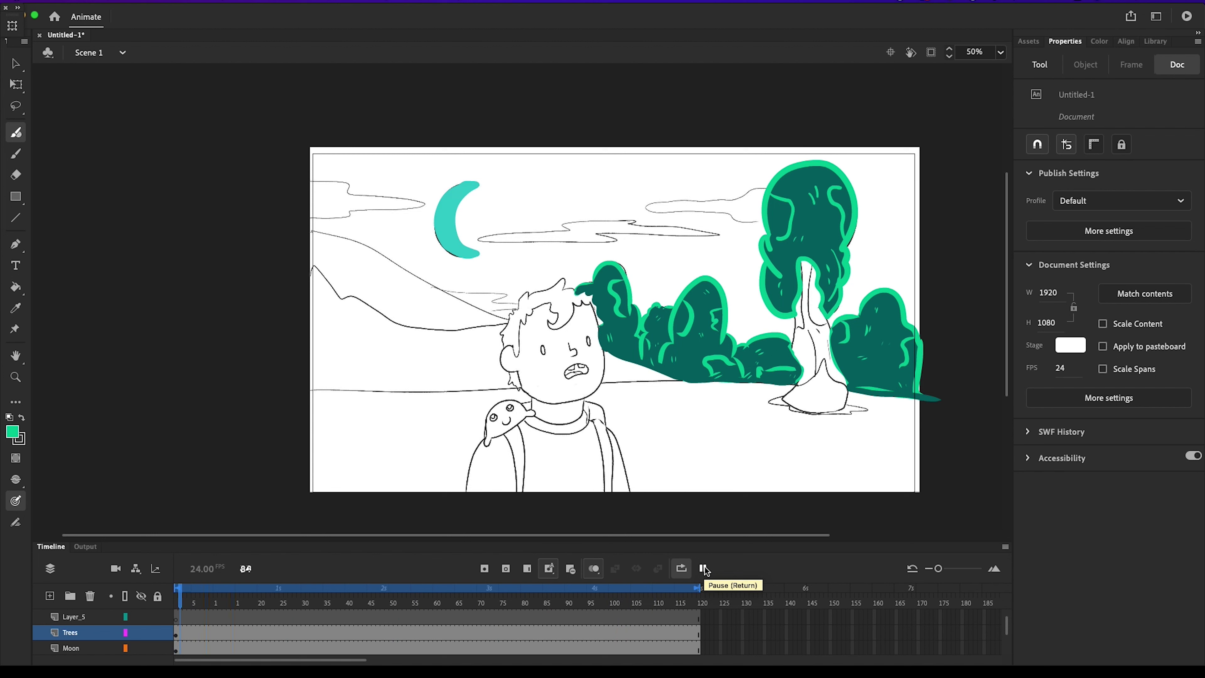
{"action": "left_click", "coordinate": [704, 569]}
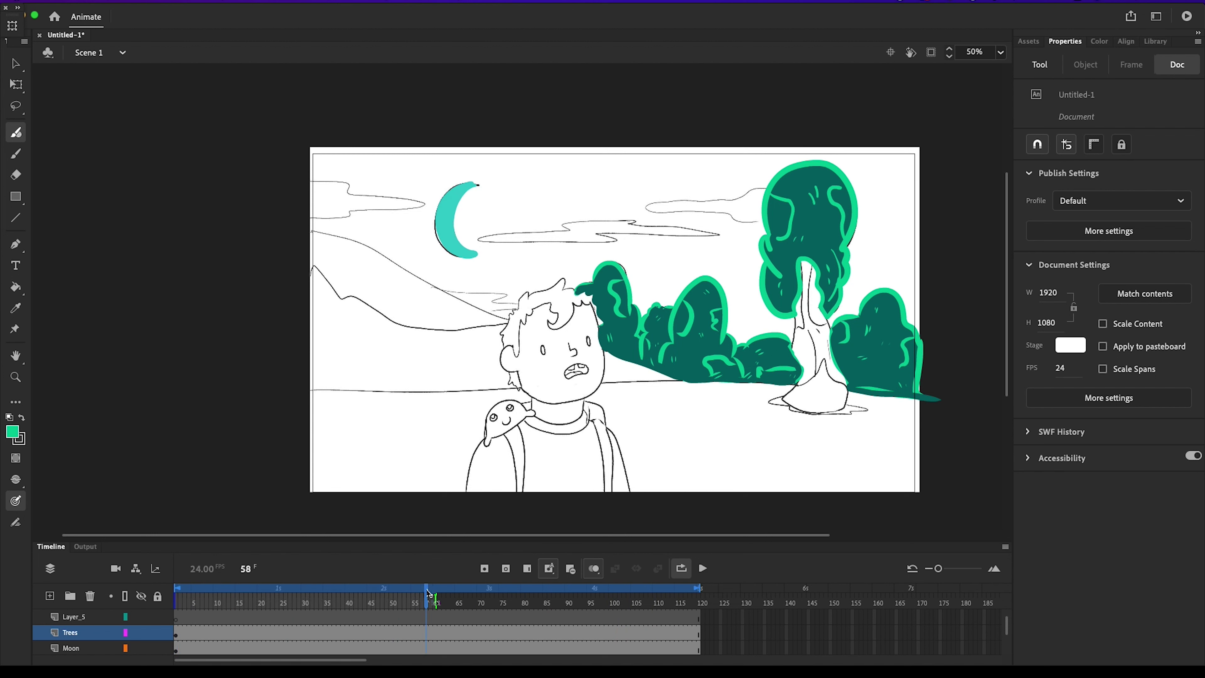
Step: Go back to frame 1 and rename the empty layer above Trees as mountain
{"action": "left_click_drag", "start_coordinate": [428, 594], "coordinate": [176, 594]}
{"action": "double_click", "coordinate": [98, 616]}
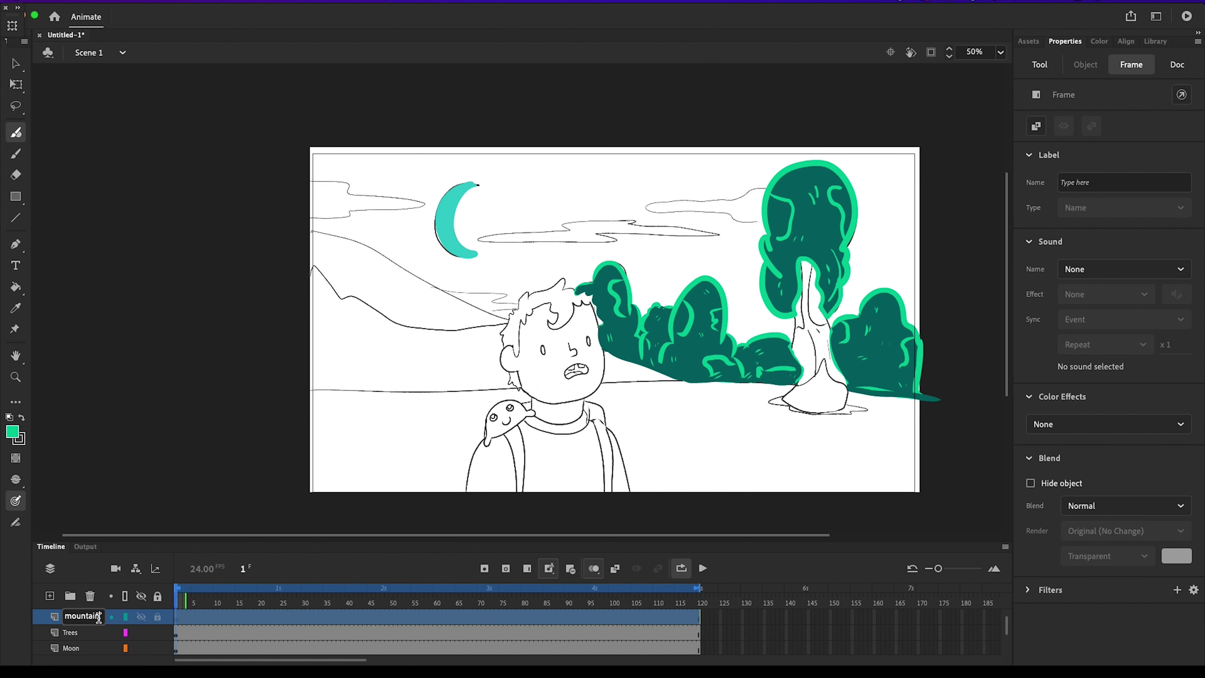
{"action": "type", "text": "mountain"}
{"action": "key", "text": "Return"}
Step: Brush the mountain's closed outline and slanted shading strokes in dark blue over the sketch
{"action": "left_click", "coordinate": [16, 133]}
{"action": "left_click", "coordinate": [1035, 183]}
{"action": "left_click", "coordinate": [917, 241]}
{"action": "mouse_move", "coordinate": [343, 239]}
{"action": "left_mouse_down"}
{"action": "mouse_move", "coordinate": [531, 327]}
{"action": "mouse_move", "coordinate": [691, 378]}
{"action": "left_mouse_up"}
{"action": "left_click_drag", "start_coordinate": [299, 392], "coordinate": [683, 379]}
{"action": "left_click_drag", "start_coordinate": [313, 263], "coordinate": [333, 338]}
{"action": "left_click_drag", "start_coordinate": [318, 266], "coordinate": [367, 362]}
{"action": "left_click_drag", "start_coordinate": [337, 283], "coordinate": [394, 375]}
{"action": "left_click_drag", "start_coordinate": [354, 287], "coordinate": [399, 335]}
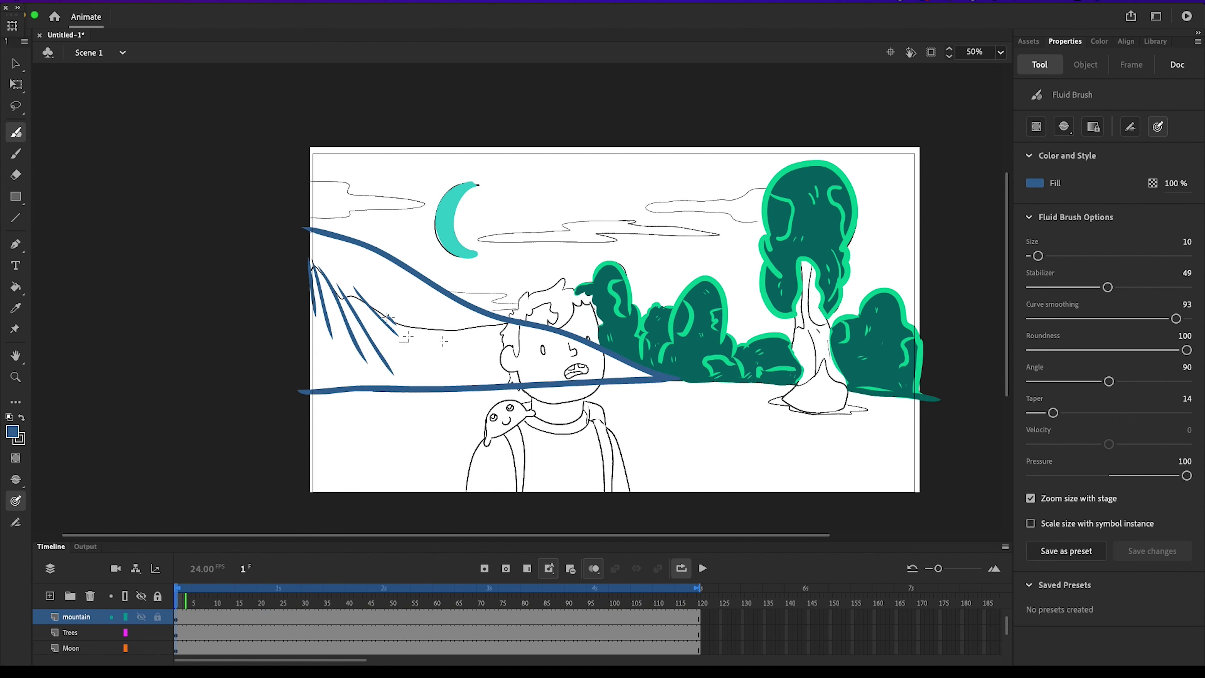
{"action": "left_click_drag", "start_coordinate": [305, 228], "coordinate": [307, 360]}
Step: Fill the mountain outline with light blue using the Paint Bucket
{"action": "key", "text": "k"}
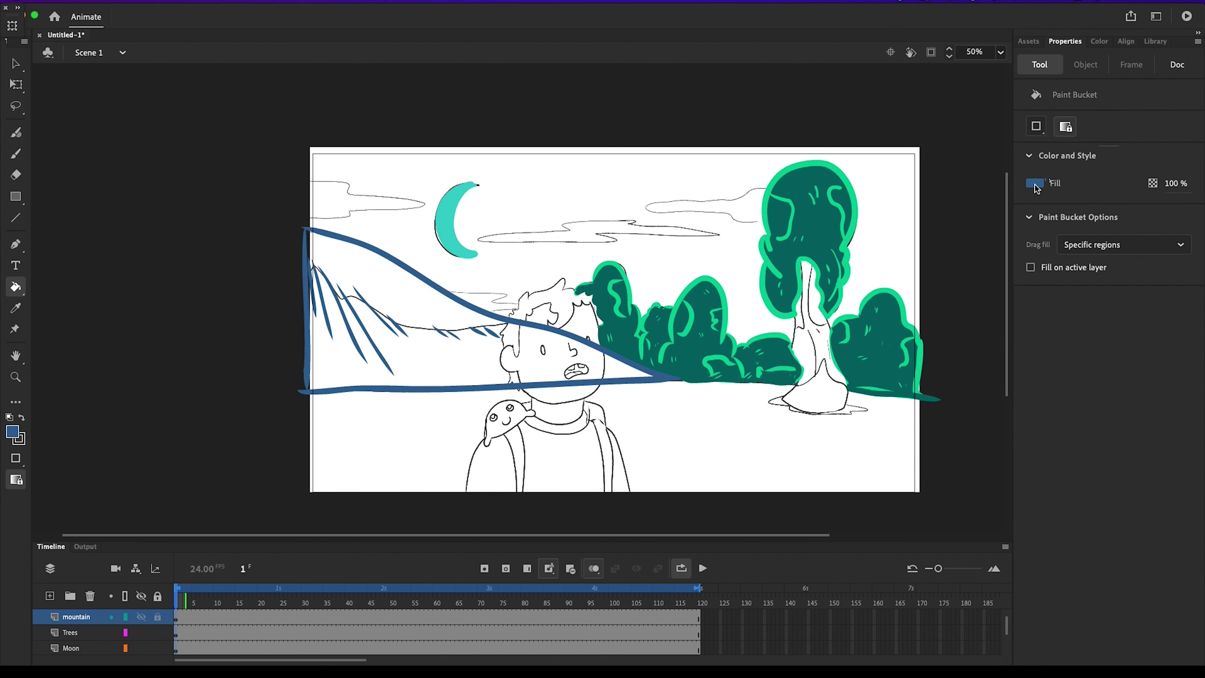
{"action": "left_click", "coordinate": [1035, 182]}
{"action": "left_click", "coordinate": [937, 248]}
{"action": "left_click", "coordinate": [441, 309]}
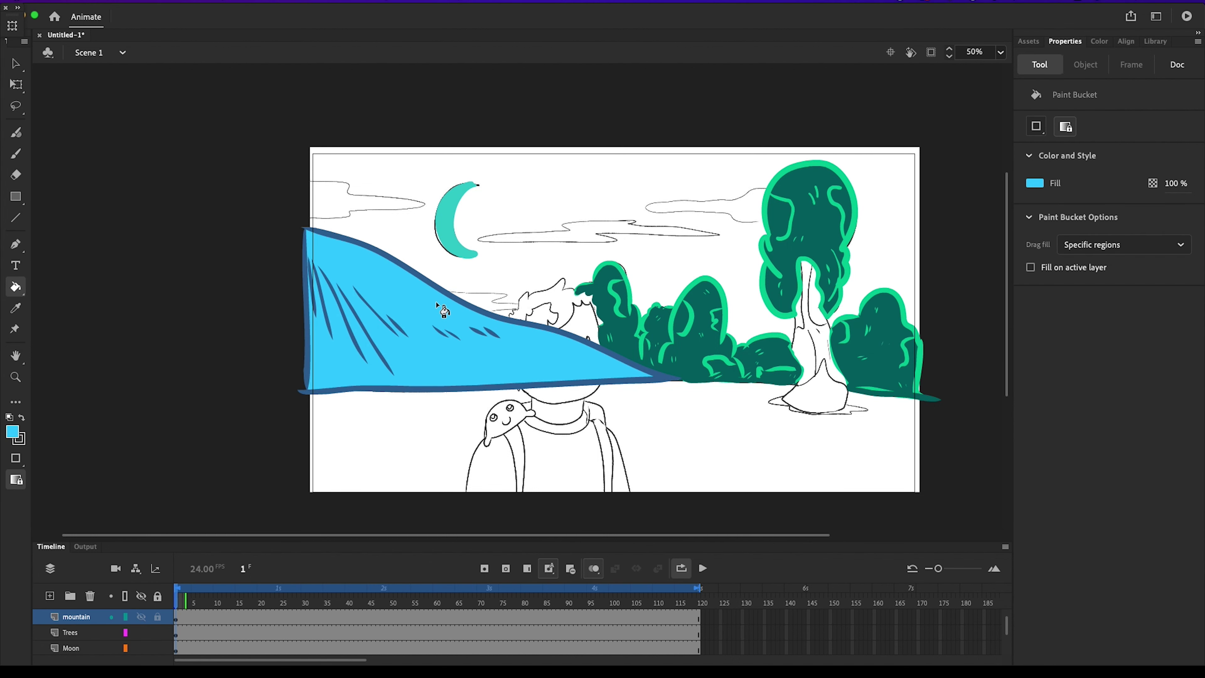
Step: Hide the mountain layer and add a new layer named Sky below the Moon layer
{"action": "left_click", "coordinate": [142, 616]}
{"action": "left_click", "coordinate": [142, 617]}
{"action": "left_click", "coordinate": [142, 617]}
{"action": "scroll", "coordinate": [131, 634], "scroll_direction": "down", "scroll_amount": 3}
{"action": "scroll", "coordinate": [108, 627], "scroll_direction": "up", "scroll_amount": 2}
{"action": "left_click", "coordinate": [50, 596]}
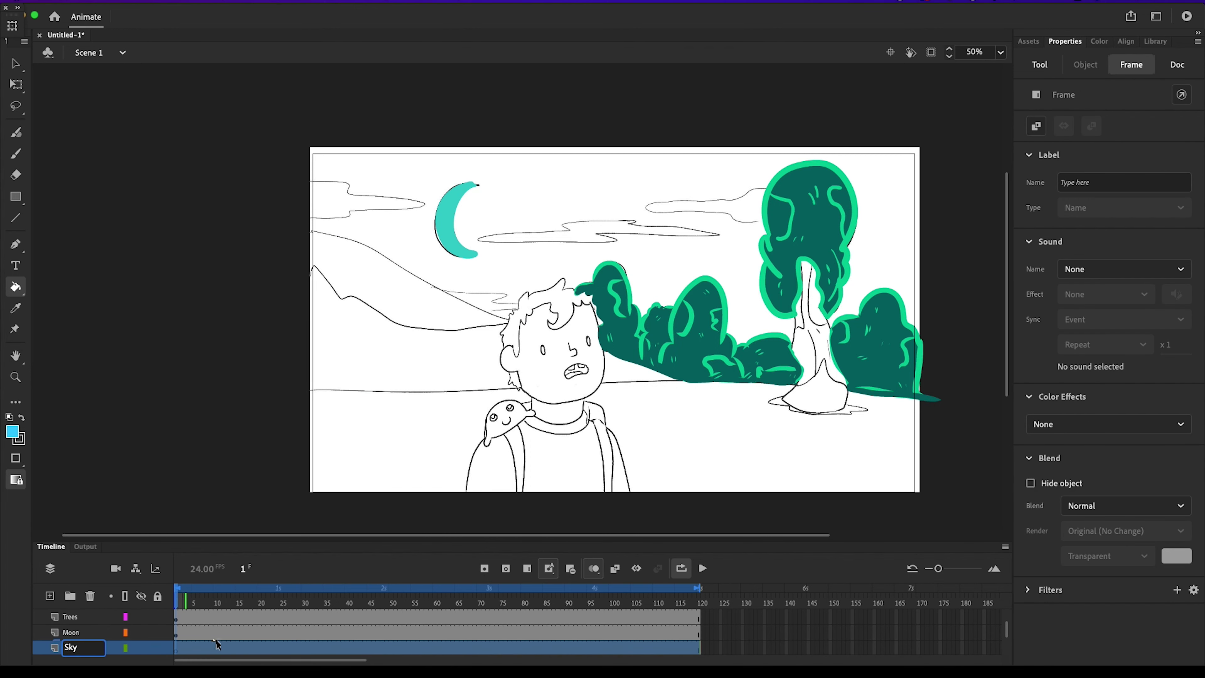
{"action": "left_click", "coordinate": [178, 649]}
Step: Brush a closed purple outline around the sky, extending past the stage edges, and fill it with purple
{"action": "key", "text": "b"}
{"action": "left_click", "coordinate": [1036, 184]}
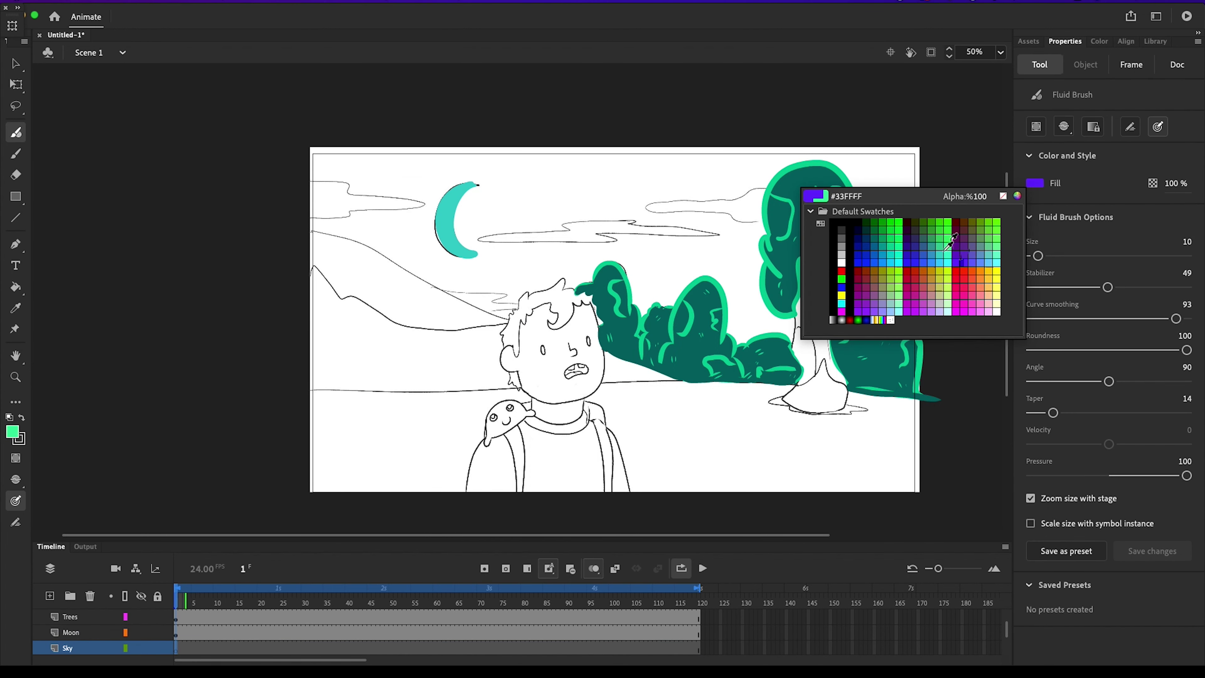
{"action": "left_click", "coordinate": [967, 252]}
{"action": "mouse_move", "coordinate": [288, 128]}
{"action": "left_mouse_down"}
{"action": "mouse_move", "coordinate": [514, 111]}
{"action": "mouse_move", "coordinate": [930, 394]}
{"action": "mouse_move", "coordinate": [682, 380]}
{"action": "mouse_move", "coordinate": [304, 108]}
{"action": "left_mouse_up"}
{"action": "left_click", "coordinate": [106, 651]}
{"action": "key", "text": "k"}
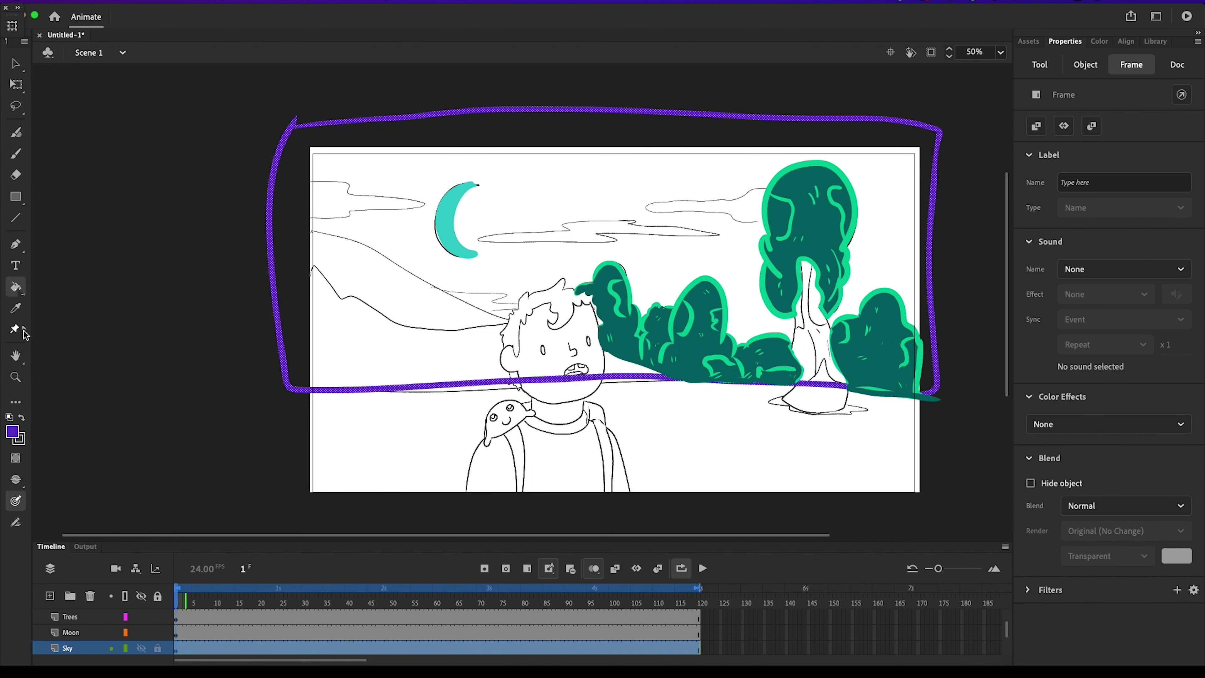
{"action": "left_click", "coordinate": [496, 209]}
Step: Show the mountain layer and play the animation to check the sky, mountain, moon and trees together
{"action": "left_click", "coordinate": [412, 594]}
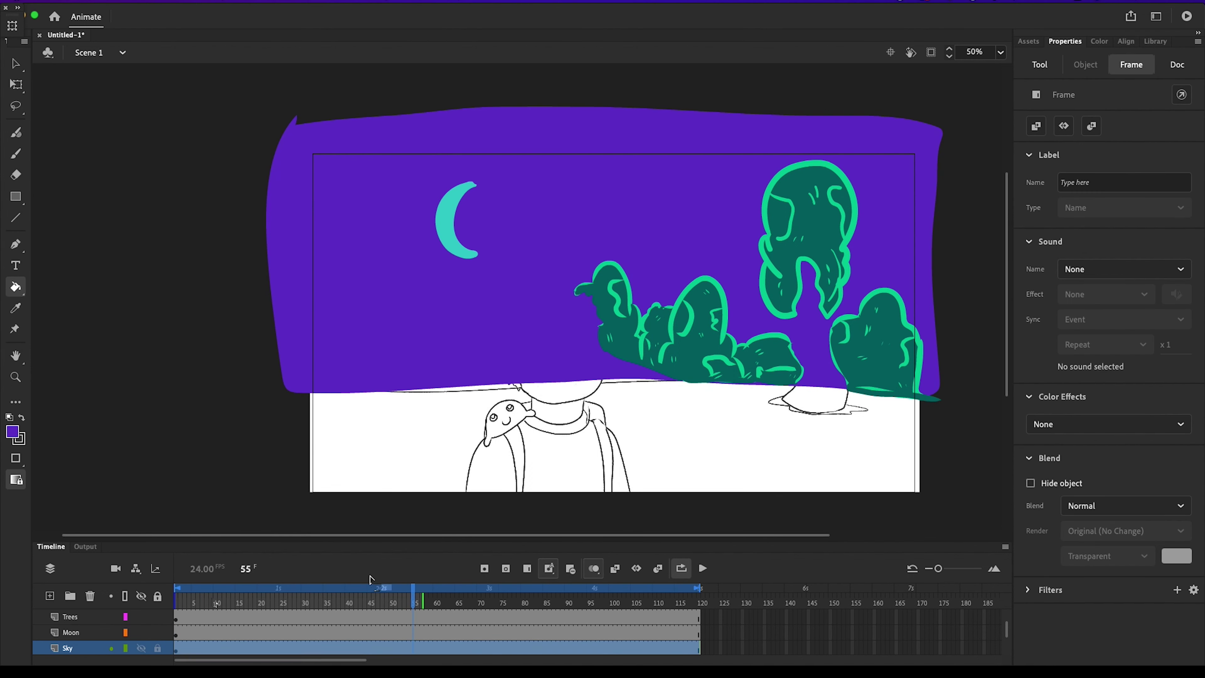
{"action": "scroll", "coordinate": [152, 619], "scroll_direction": "up", "scroll_amount": 2}
{"action": "left_click", "coordinate": [141, 634]}
{"action": "scroll", "coordinate": [125, 632], "scroll_direction": "down", "scroll_amount": 3}
{"action": "scroll", "coordinate": [124, 633], "scroll_direction": "down", "scroll_amount": 2}
{"action": "left_click", "coordinate": [702, 568]}
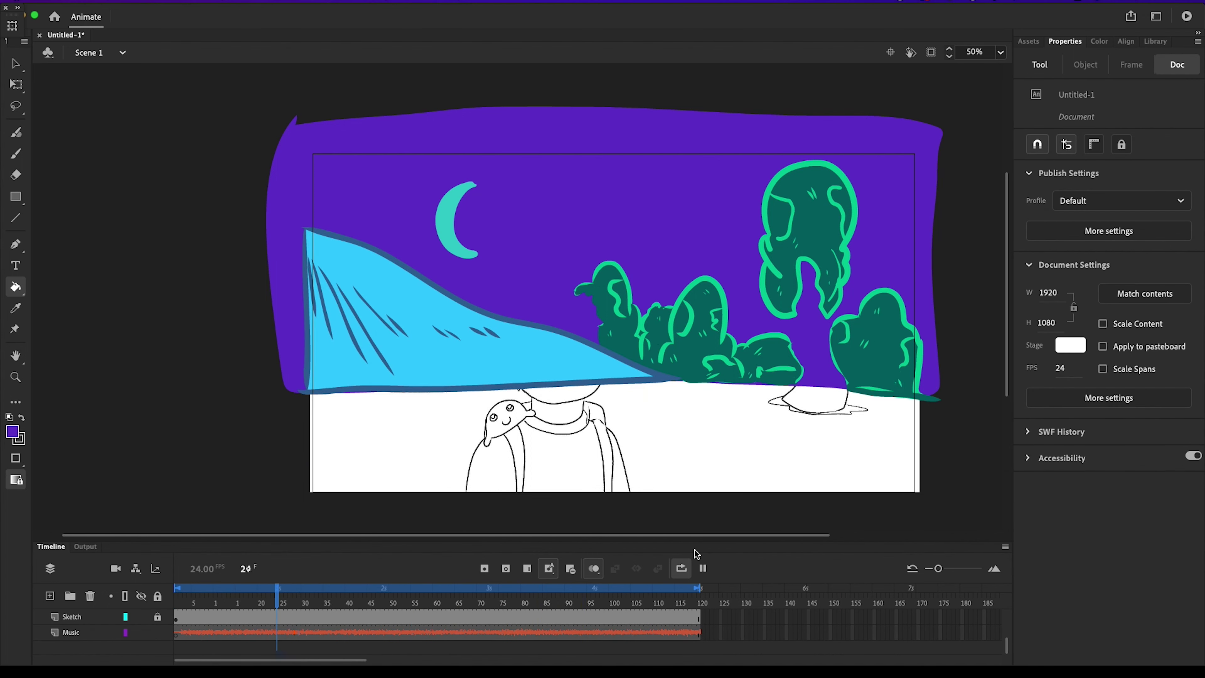
{"action": "left_click", "coordinate": [703, 568]}
Step: Hide the Sky and mountain layers to reveal the sketch again
{"action": "scroll", "coordinate": [85, 621], "scroll_direction": "up", "scroll_amount": 1}
{"action": "scroll", "coordinate": [86, 620], "scroll_direction": "down", "scroll_amount": 1}
{"action": "left_click", "coordinate": [141, 619]}
{"action": "scroll", "coordinate": [143, 620], "scroll_direction": "up", "scroll_amount": 4}
{"action": "scroll", "coordinate": [144, 620], "scroll_direction": "right", "scroll_amount": 2}
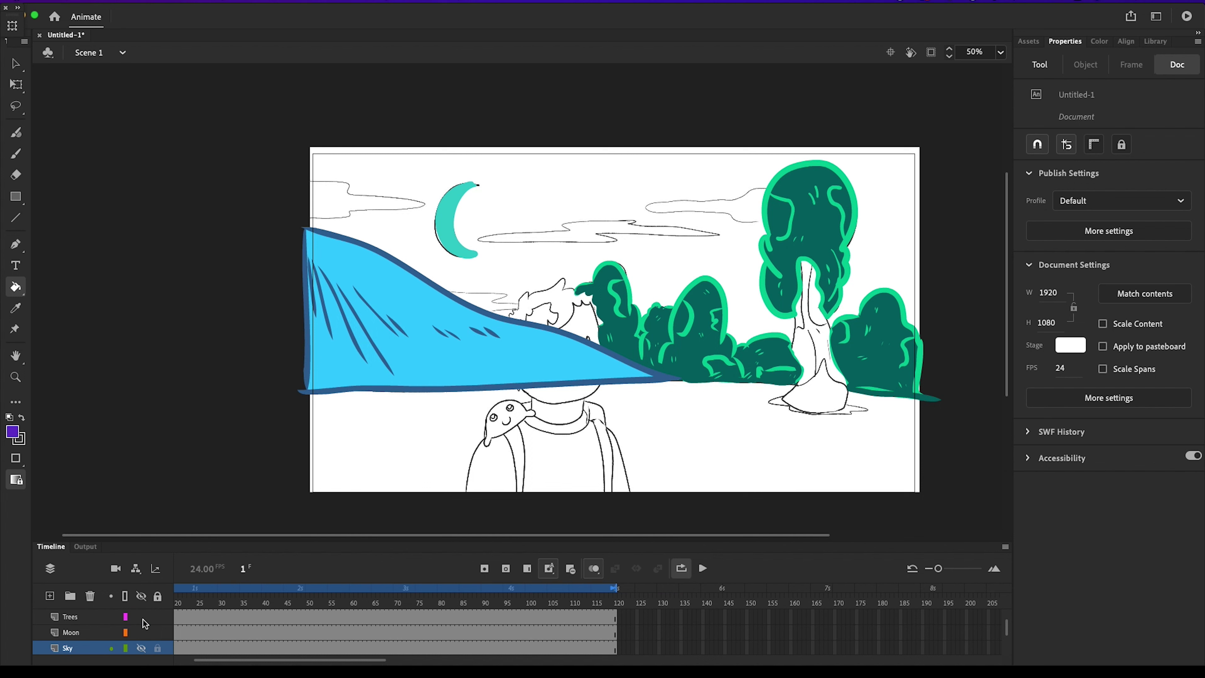
{"action": "left_click", "coordinate": [142, 632]}
Step: Add a new layer above the mountain layer and name it Ground
{"action": "key", "text": "b"}
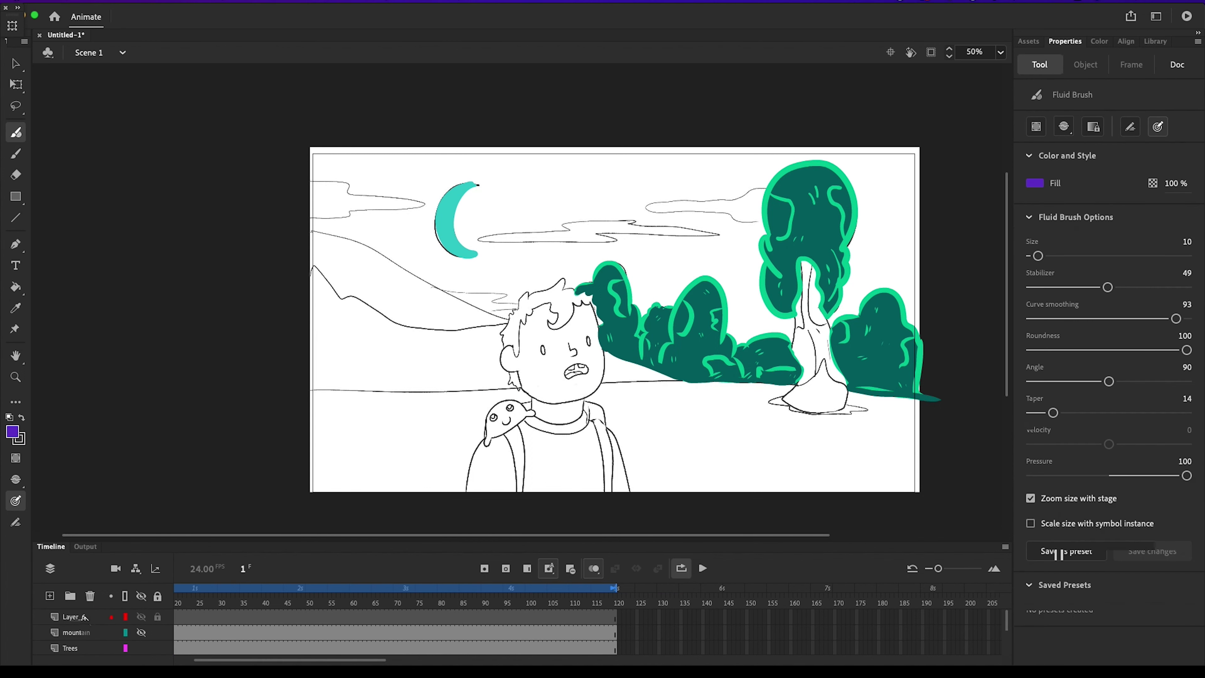
{"action": "left_click", "coordinate": [85, 616]}
{"action": "scroll", "coordinate": [88, 615], "scroll_direction": "down", "scroll_amount": 1}
{"action": "left_click", "coordinate": [109, 628]}
{"action": "scroll", "coordinate": [109, 627], "scroll_direction": "up", "scroll_amount": 1}
{"action": "left_click", "coordinate": [78, 617]}
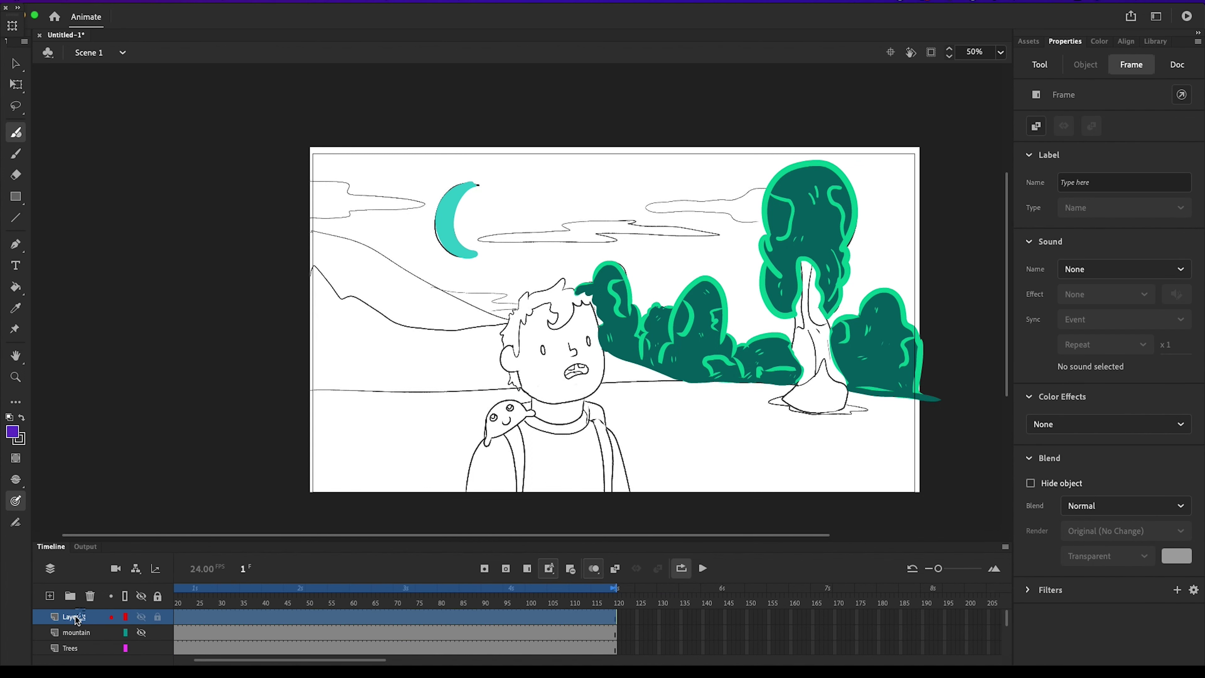
{"action": "type", "text": "Ground"}
{"action": "key", "text": "Return"}
{"action": "scroll", "coordinate": [242, 625], "scroll_direction": "left", "scroll_amount": 3}
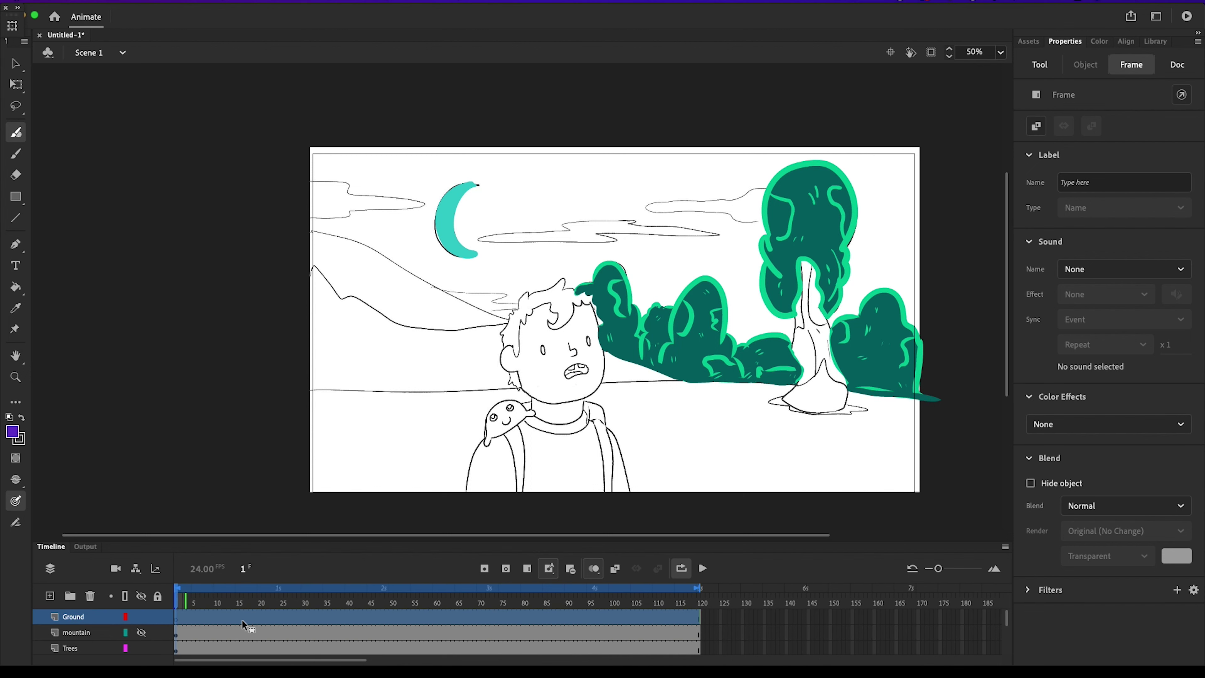
Step: Brush a closed ground outline in muted teal below the horizon and past the stage edges, and fill it
{"action": "left_click", "coordinate": [1040, 64]}
{"action": "left_click", "coordinate": [1035, 182]}
{"action": "left_click", "coordinate": [935, 235]}
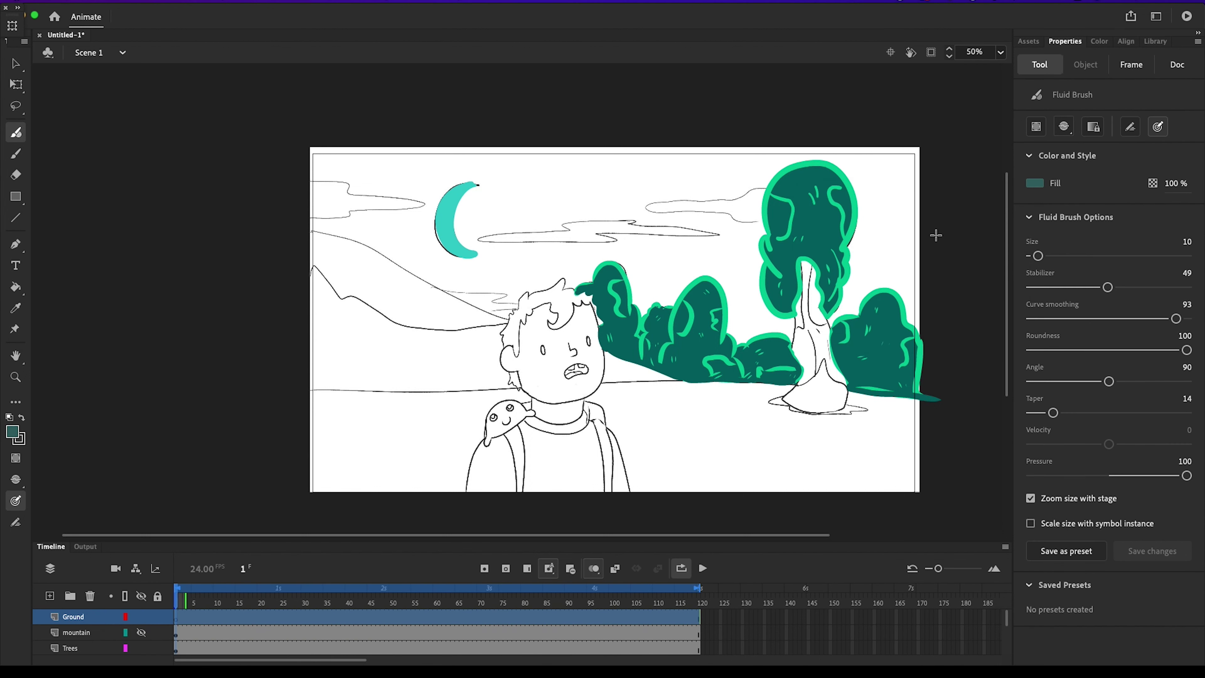
{"action": "mouse_move", "coordinate": [352, 392]}
{"action": "left_mouse_down"}
{"action": "mouse_move", "coordinate": [719, 379]}
{"action": "mouse_move", "coordinate": [957, 400]}
{"action": "left_mouse_up"}
{"action": "mouse_move", "coordinate": [297, 390]}
{"action": "left_mouse_down"}
{"action": "mouse_move", "coordinate": [291, 481]}
{"action": "mouse_move", "coordinate": [961, 430]}
{"action": "mouse_move", "coordinate": [969, 393]}
{"action": "left_mouse_up"}
{"action": "key", "text": "k"}
{"action": "left_click", "coordinate": [386, 508]}
Step: Brush small grass tufts near the corners of the ground in a very dark teal
{"action": "key", "text": "b"}
{"action": "left_click", "coordinate": [1035, 183]}
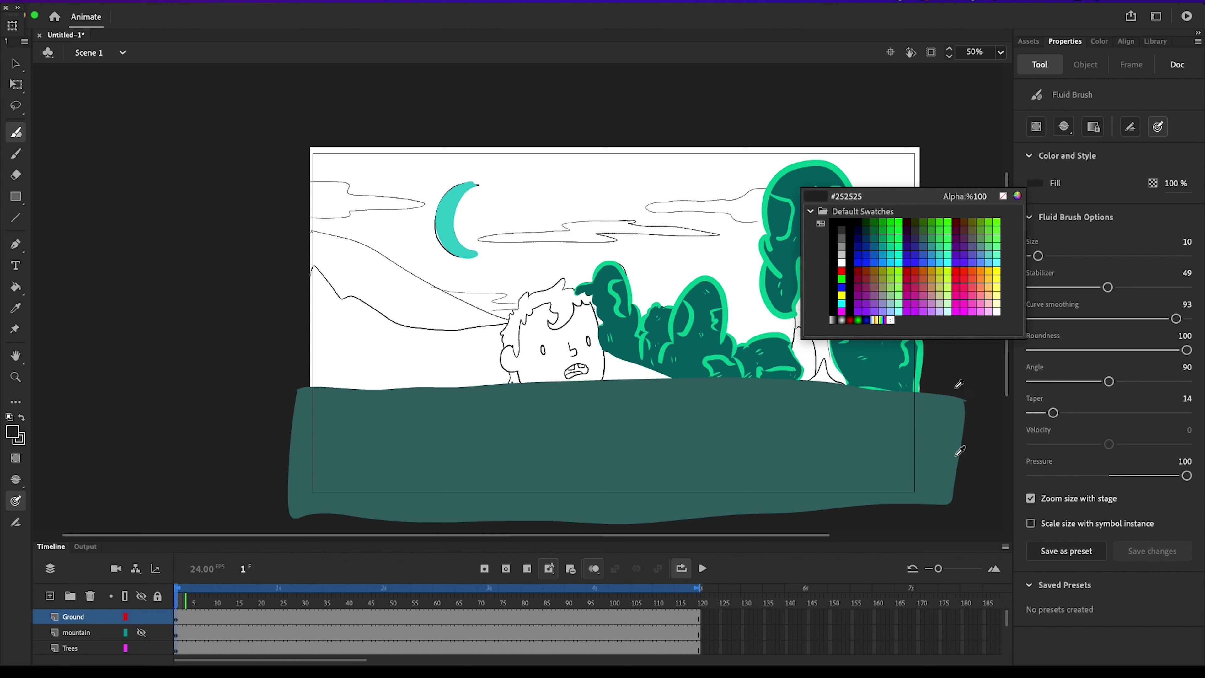
{"action": "left_click", "coordinate": [876, 221]}
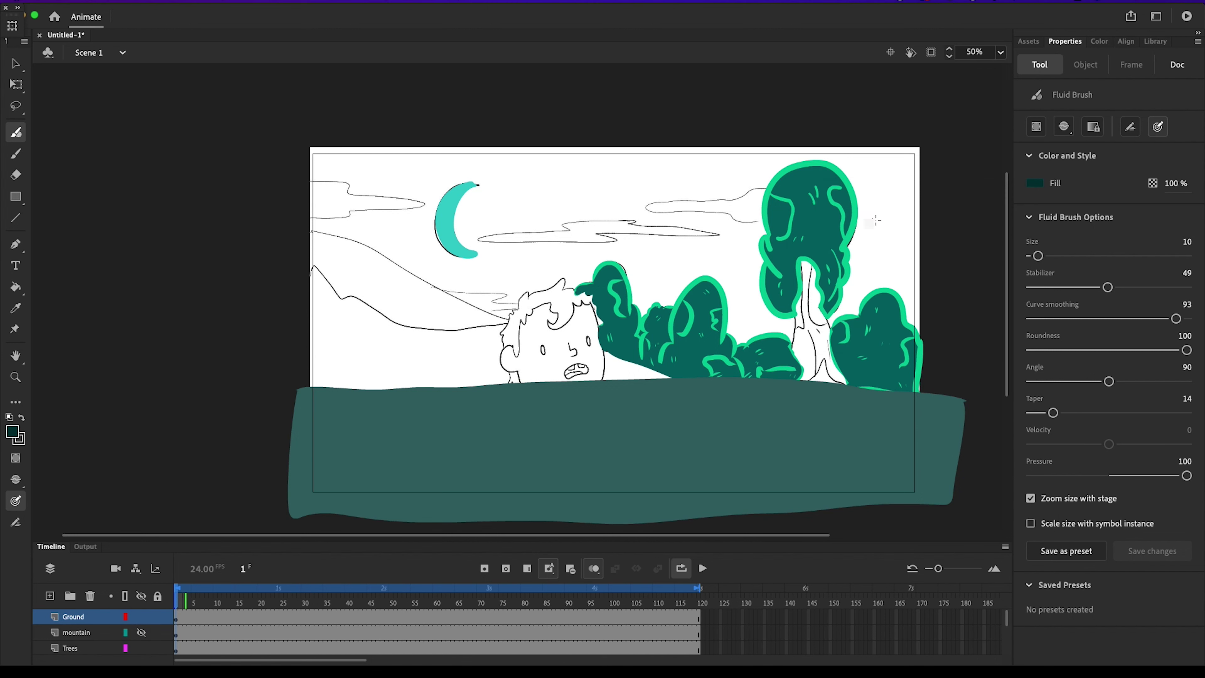
{"action": "left_click_drag", "start_coordinate": [880, 484], "coordinate": [887, 475]}
{"action": "left_click_drag", "start_coordinate": [328, 487], "coordinate": [323, 477]}
Step: Convert the ground artwork to a Graphic symbol
{"action": "right_click", "coordinate": [439, 459]}
{"action": "left_click", "coordinate": [475, 640]}
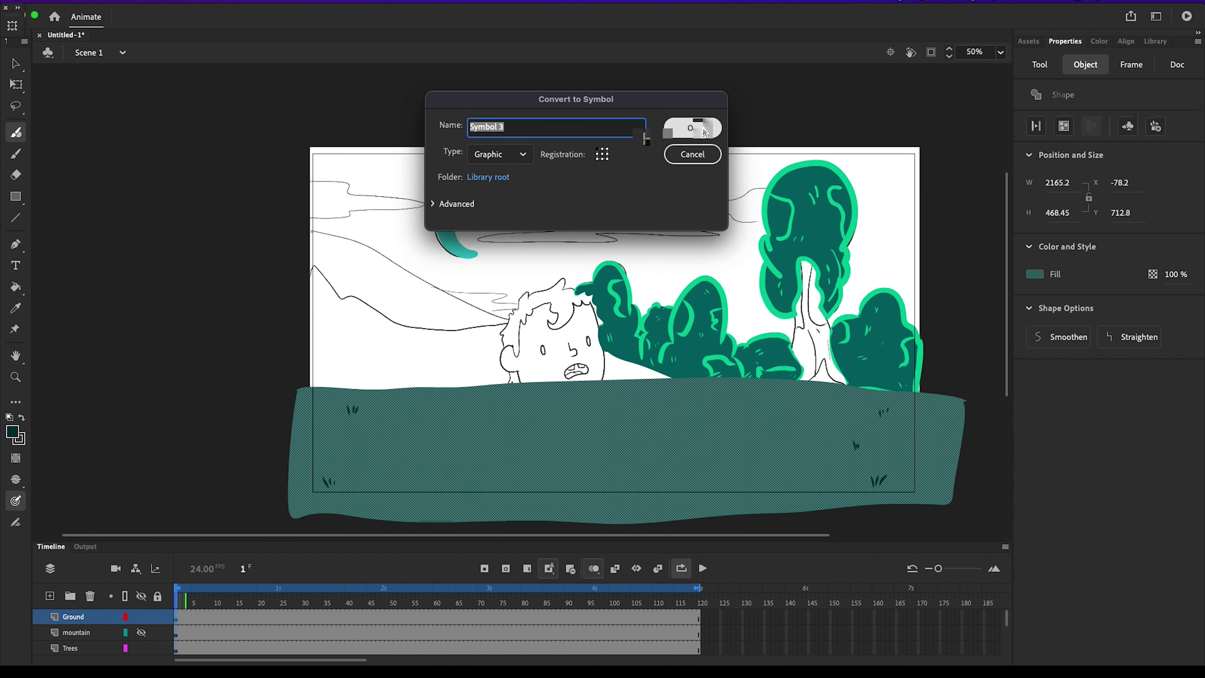
{"action": "left_click", "coordinate": [705, 132]}
Step: Open the ground symbol for editing and extend its artwork to frame 5
{"action": "left_click", "coordinate": [16, 61]}
{"action": "double_click", "coordinate": [309, 429]}
{"action": "left_click", "coordinate": [189, 620]}
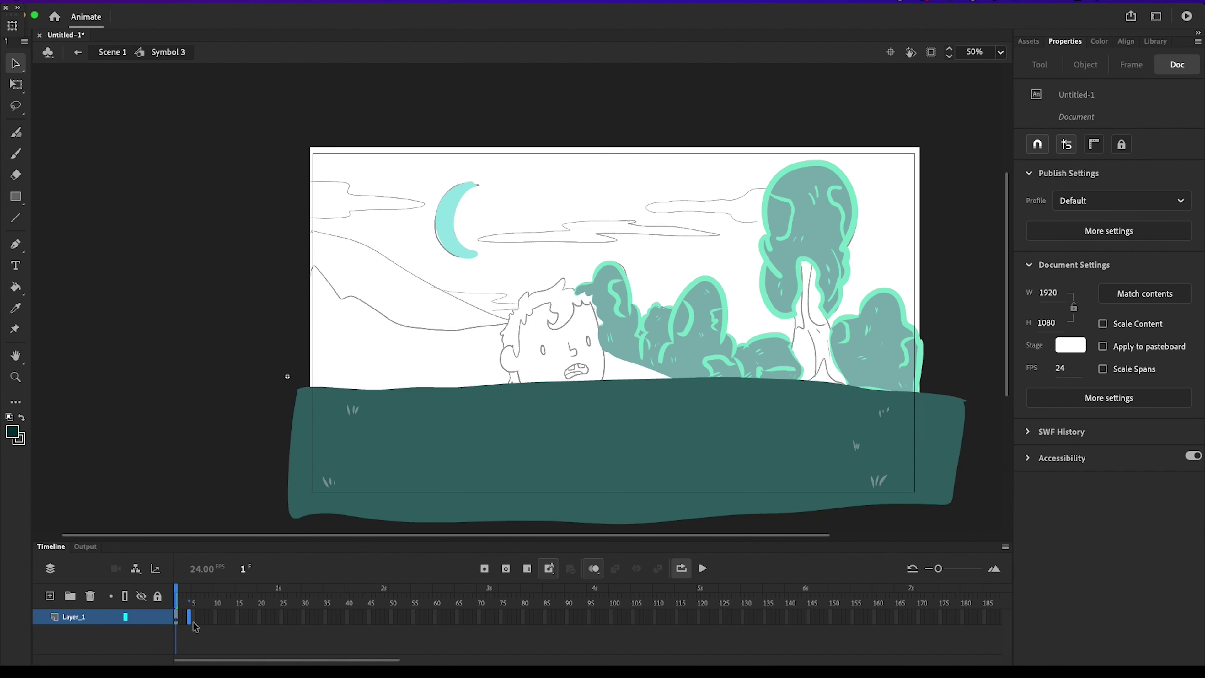
{"action": "key", "text": "super+F5"}
{"action": "left_click", "coordinate": [731, 387]}
{"action": "key", "text": "F5"}
Step: Try brushing leaning dark grass blades beside the tufts at frame 5 and compare them with frame 1
{"action": "key", "text": "b"}
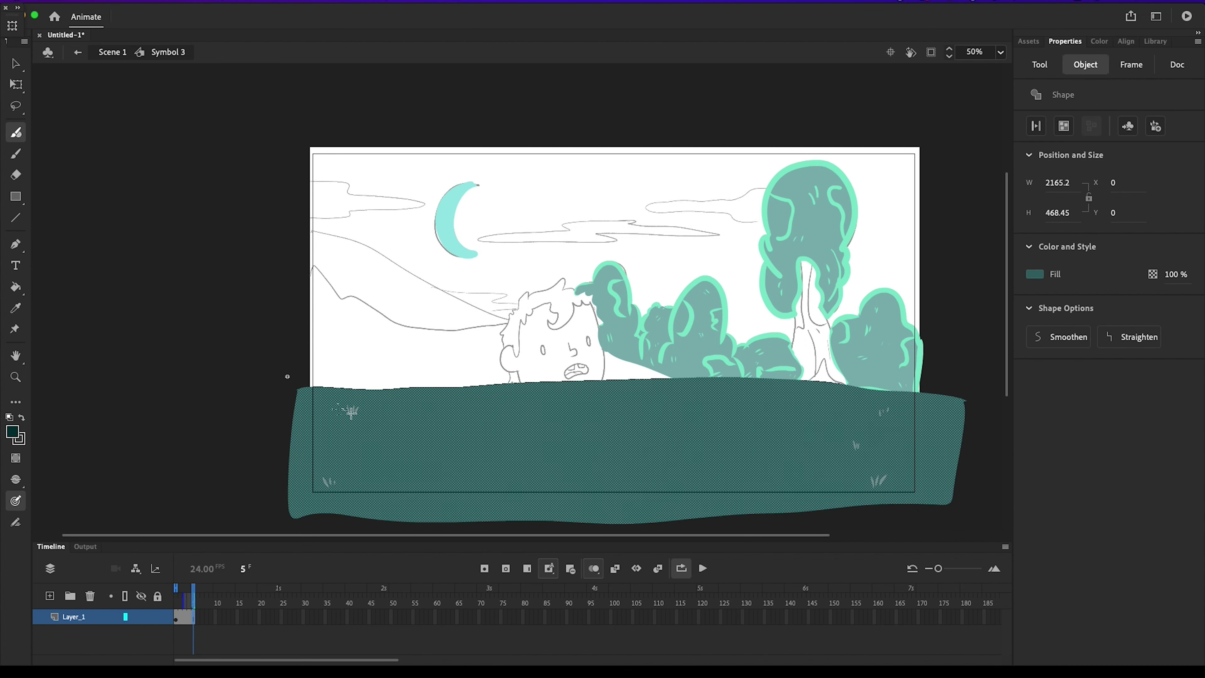
{"action": "left_click_drag", "start_coordinate": [350, 412], "coordinate": [352, 402]}
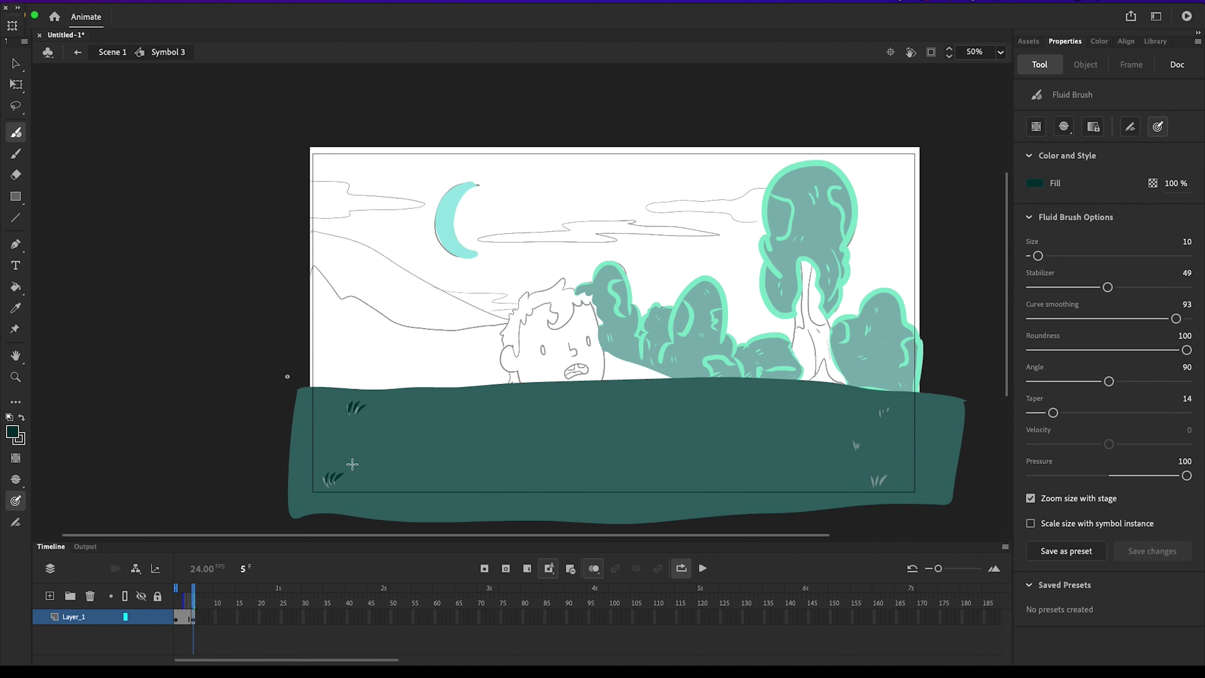
{"action": "left_click_drag", "start_coordinate": [888, 416], "coordinate": [895, 410]}
{"action": "left_click_drag", "start_coordinate": [193, 594], "coordinate": [177, 593]}
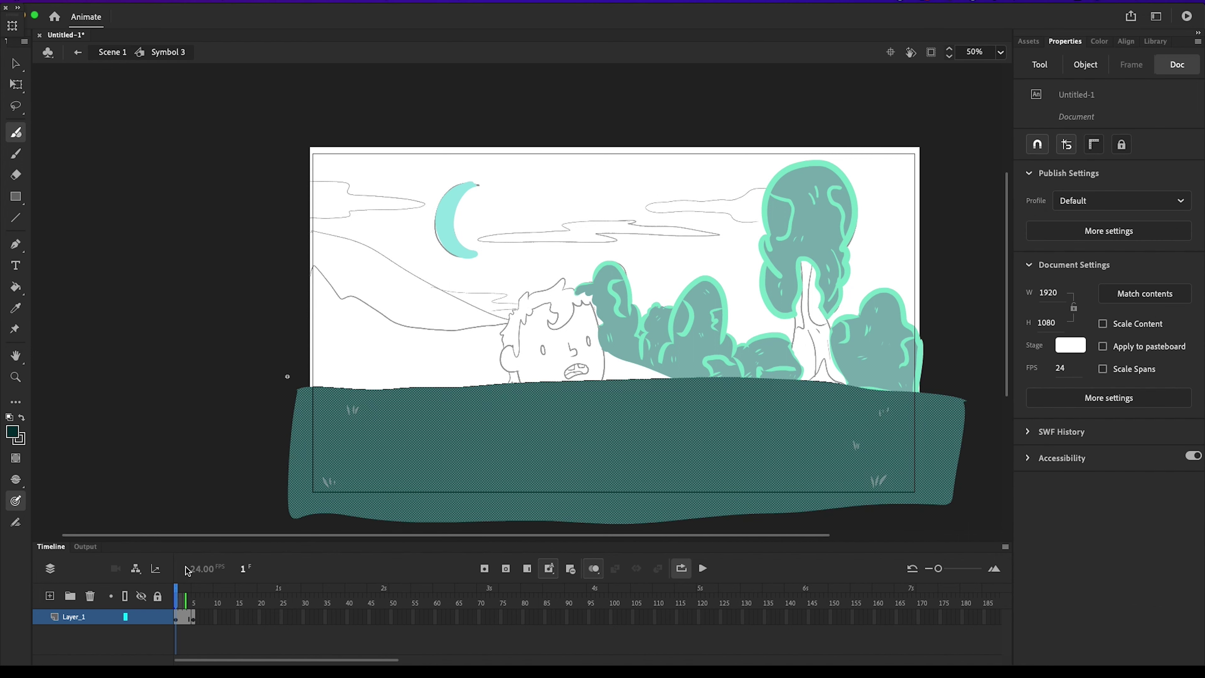
{"action": "left_click", "coordinate": [79, 53]}
{"action": "left_click", "coordinate": [705, 569]}
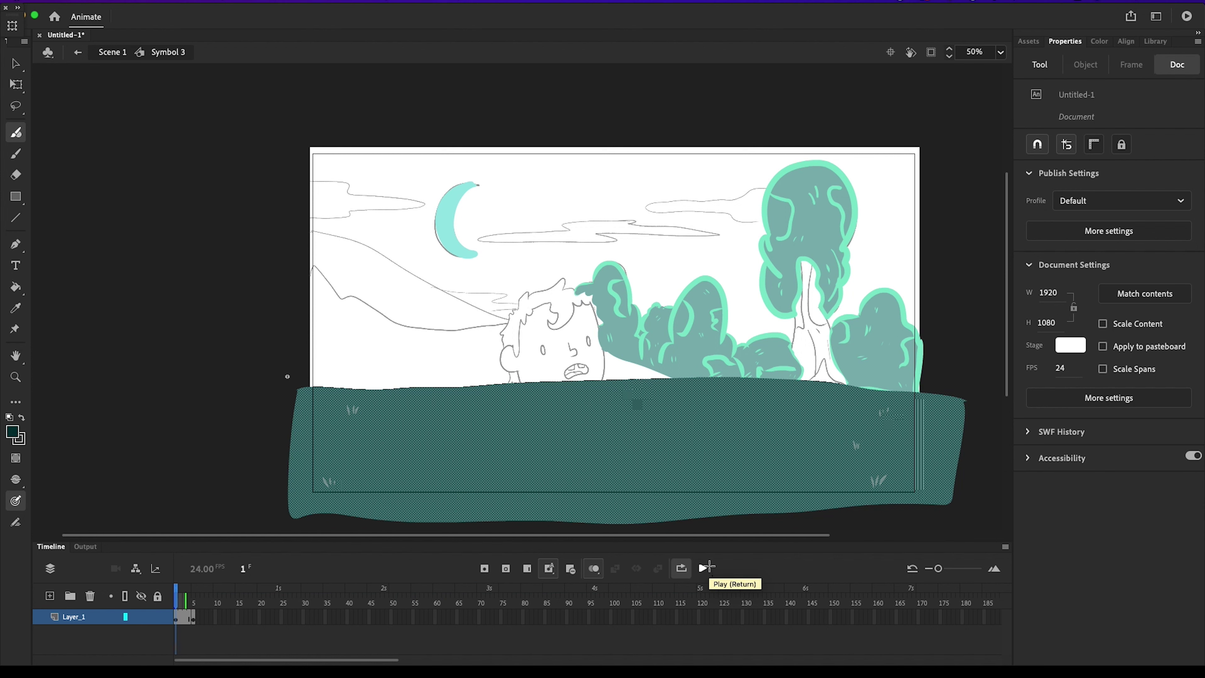
{"action": "left_click", "coordinate": [703, 569]}
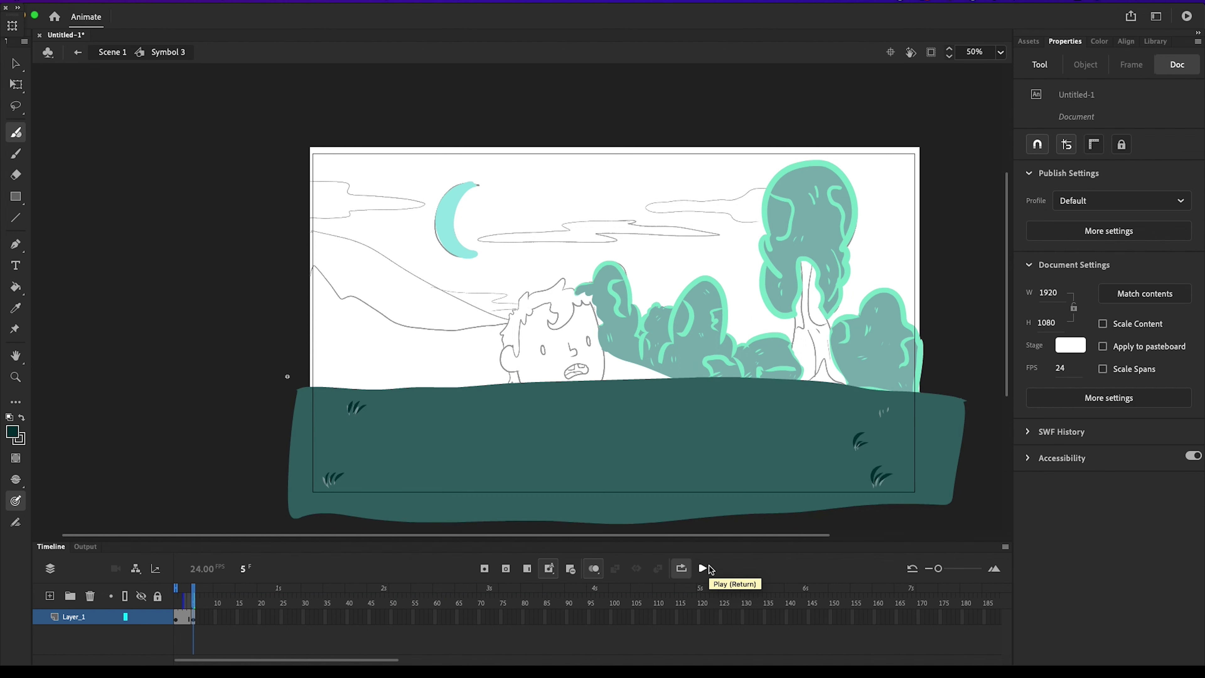
Step: Undo the leaning grass strokes at frame 5
{"action": "key", "text": "super+z"}
{"action": "key", "text": "super+z"}
{"action": "key", "text": "super+z"}
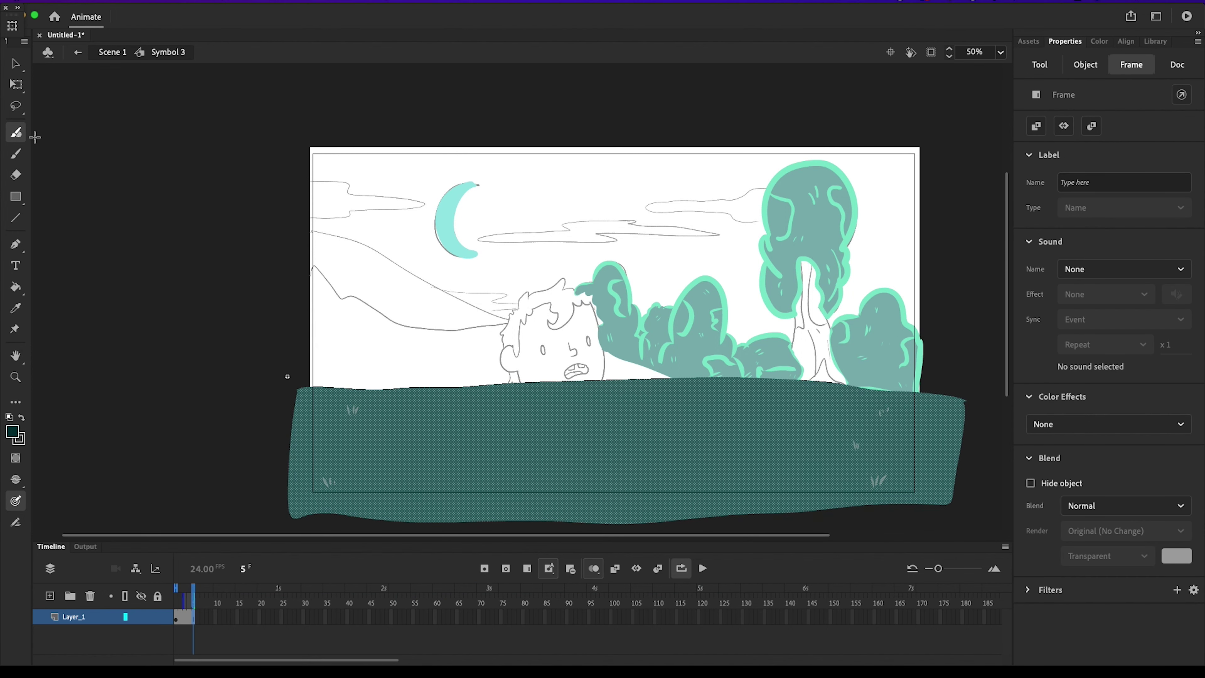
Step: Sample the ground colour and paint over the existing grass tufts at frame 5
{"action": "left_click", "coordinate": [16, 308]}
{"action": "left_click", "coordinate": [398, 452]}
{"action": "left_click", "coordinate": [16, 132]}
{"action": "left_click_drag", "start_coordinate": [324, 483], "coordinate": [336, 481]}
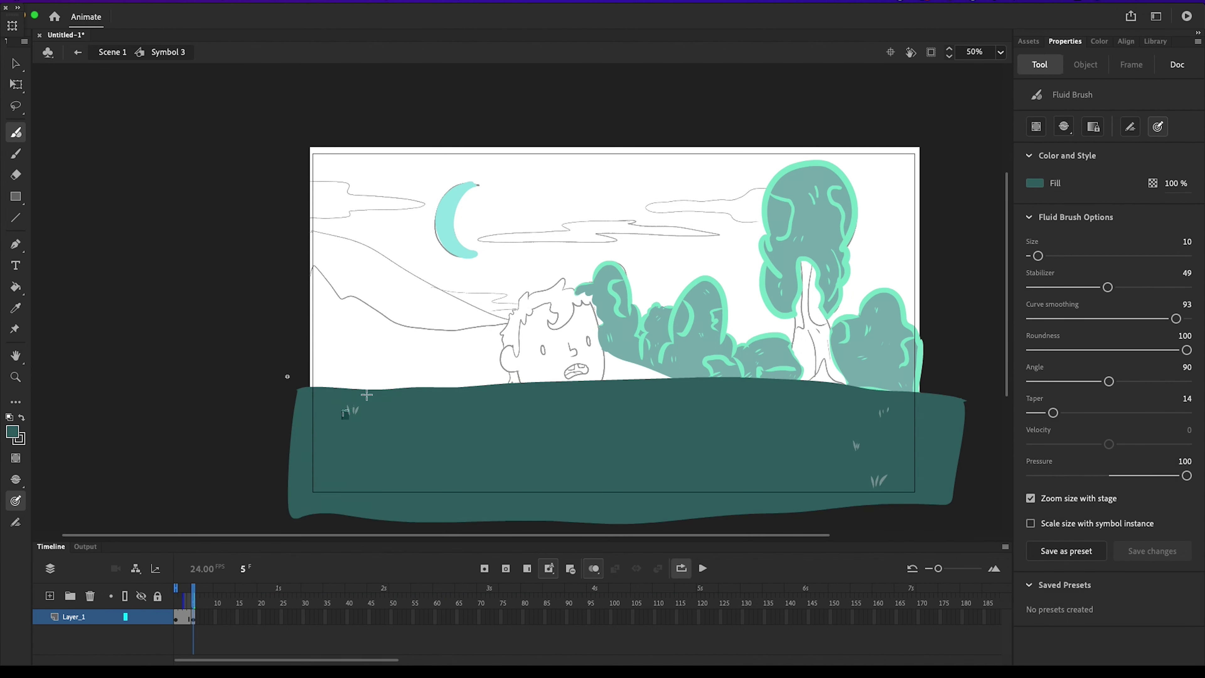
Step: Check the ground symbol's frames, return to Scene 1 and play the animation
{"action": "left_click", "coordinate": [177, 617]}
{"action": "key", "text": "v"}
{"action": "mouse_move", "coordinate": [189, 591]}
{"action": "left_mouse_down"}
{"action": "mouse_move", "coordinate": [178, 592]}
{"action": "mouse_move", "coordinate": [191, 585]}
{"action": "left_mouse_up"}
{"action": "key", "text": "Escape"}
{"action": "left_click", "coordinate": [702, 569]}
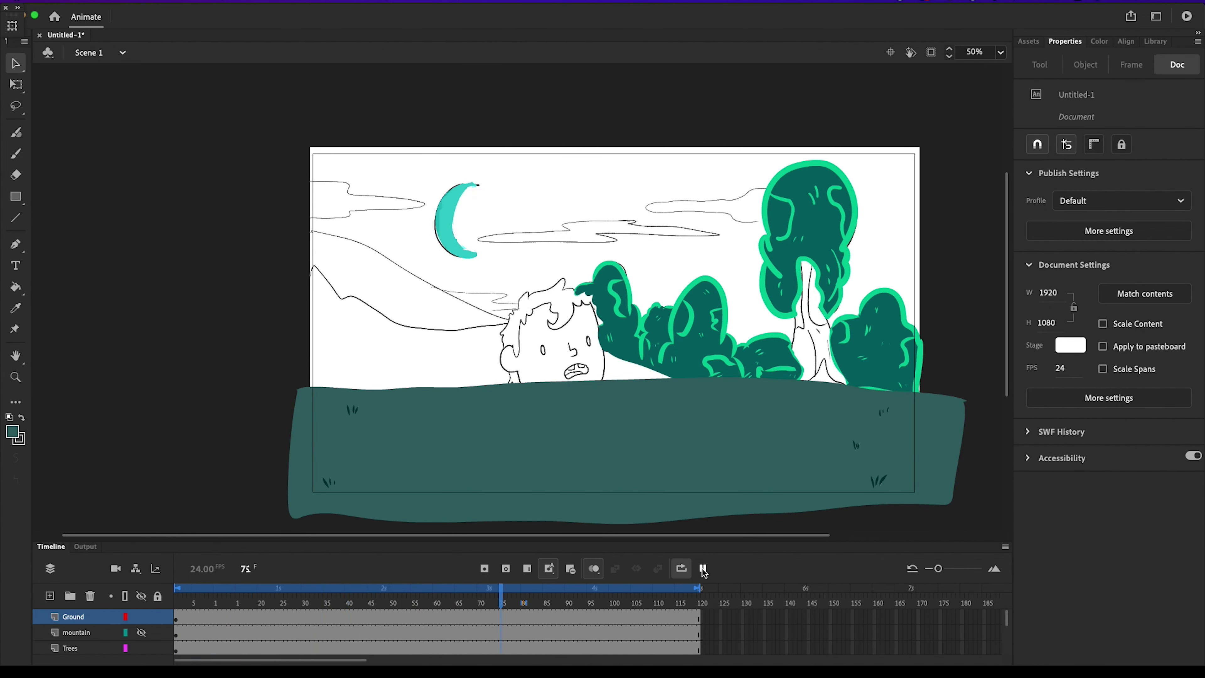
Step: Stop playback, show the mountain layer and select the mountain's blue fill
{"action": "left_click", "coordinate": [224, 616]}
{"action": "left_click", "coordinate": [141, 632]}
{"action": "left_click", "coordinate": [436, 345]}
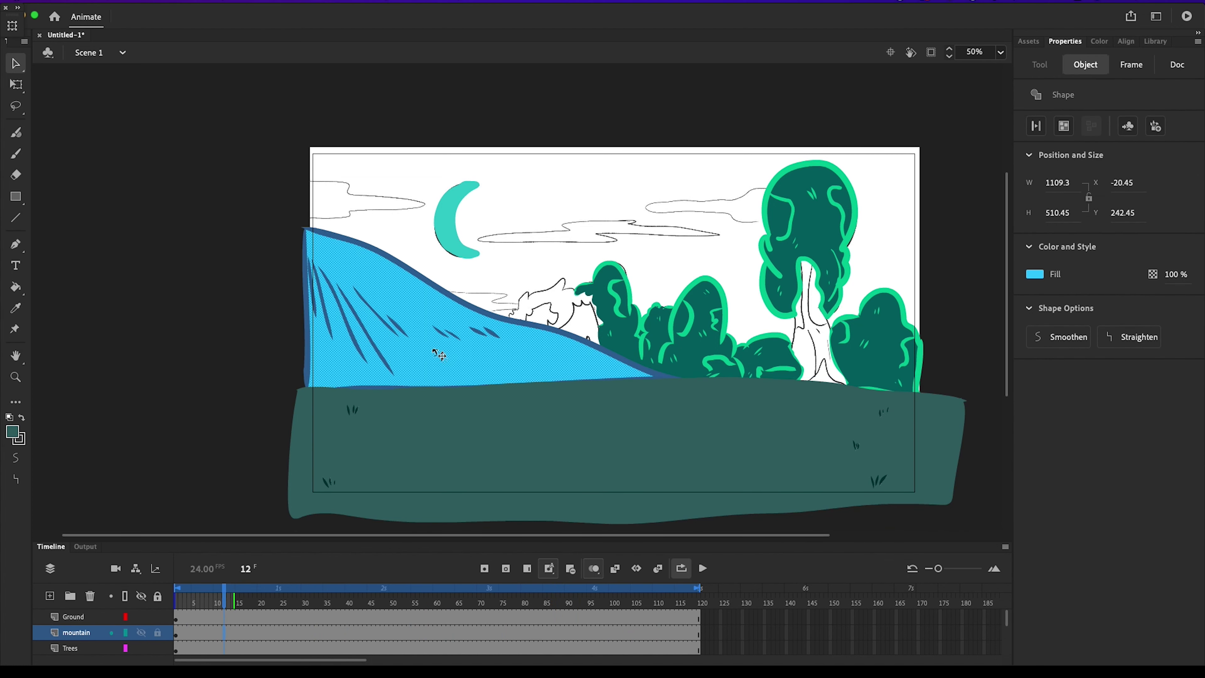
Step: Try shifting the ground slightly upward at frame 12 together with the mountain selection, and undo the changes
{"action": "left_click", "coordinate": [489, 401]}
{"action": "left_click_drag", "start_coordinate": [725, 412], "coordinate": [721, 403]}
{"action": "left_click", "coordinate": [175, 618]}
{"action": "left_click", "coordinate": [479, 363], "text": "shift"}
{"action": "key", "text": "super+z"}
{"action": "key", "text": "super+z"}
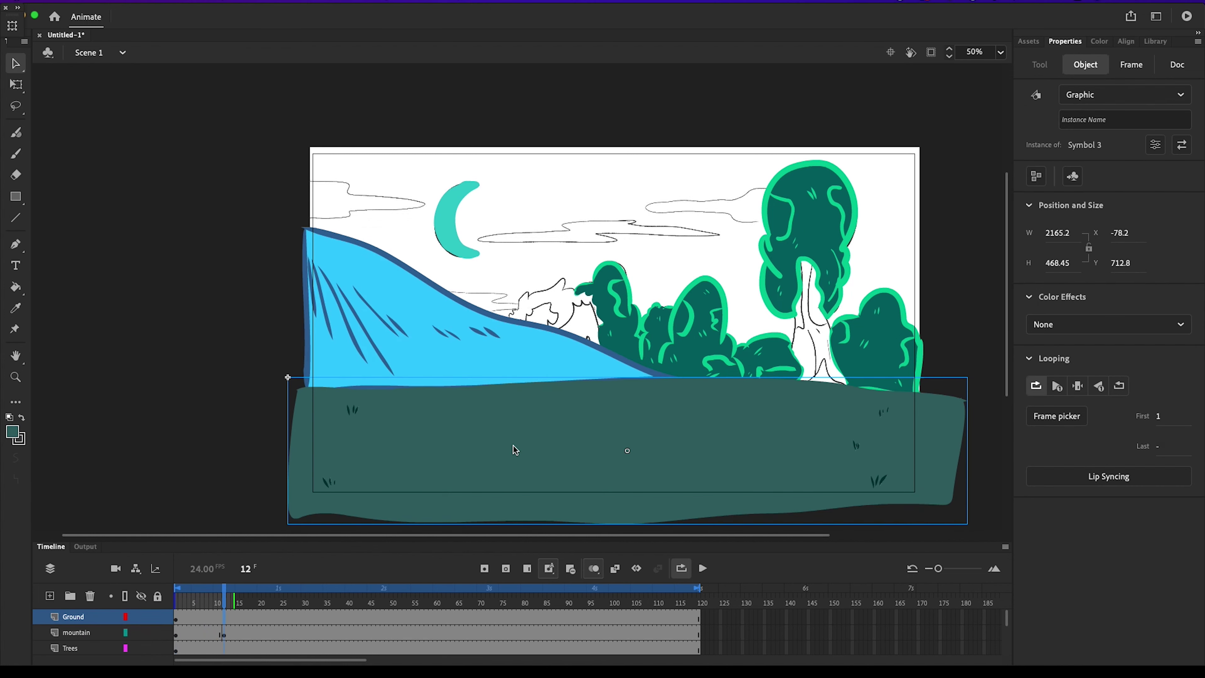
Step: Shift the ground symbol slightly upward at frame 1 to cover the scenery's lower edges, and play the animation
{"action": "left_click", "coordinate": [176, 619]}
{"action": "left_click_drag", "start_coordinate": [685, 471], "coordinate": [684, 464]}
{"action": "left_click", "coordinate": [703, 568]}
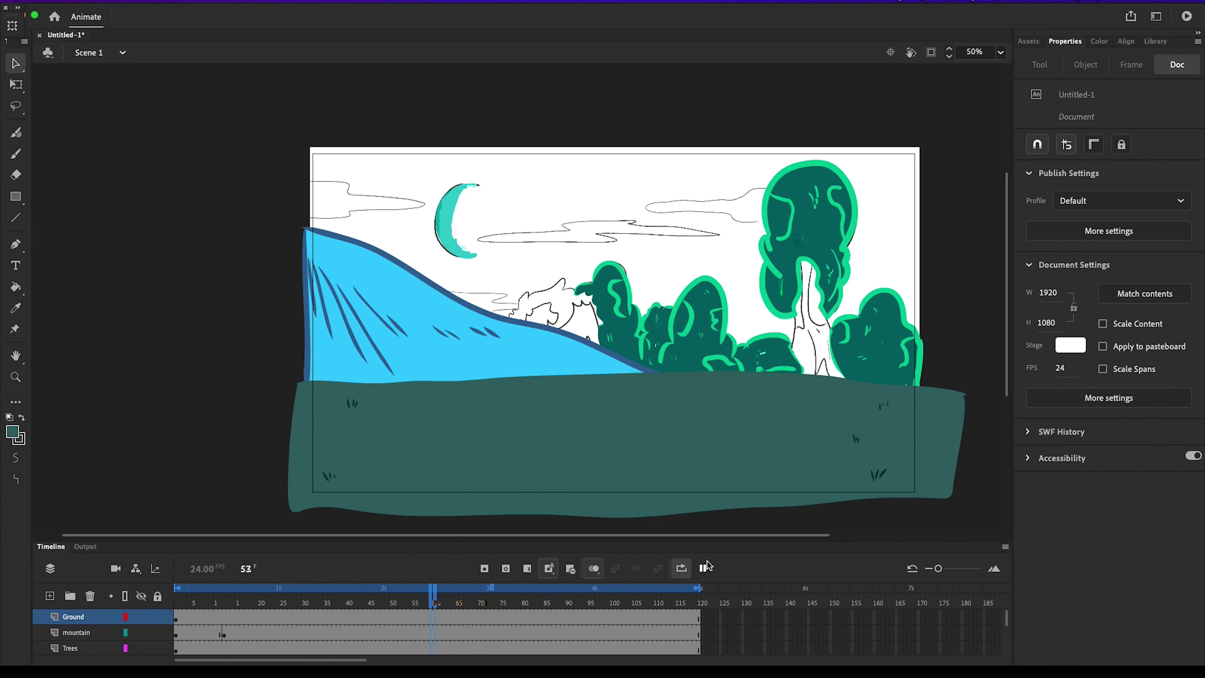
Step: Stop playback, hide the Ground and mountain layers, and add a new layer named tree_trunk
{"action": "left_click", "coordinate": [362, 616]}
{"action": "left_click", "coordinate": [141, 616]}
{"action": "left_click", "coordinate": [141, 633]}
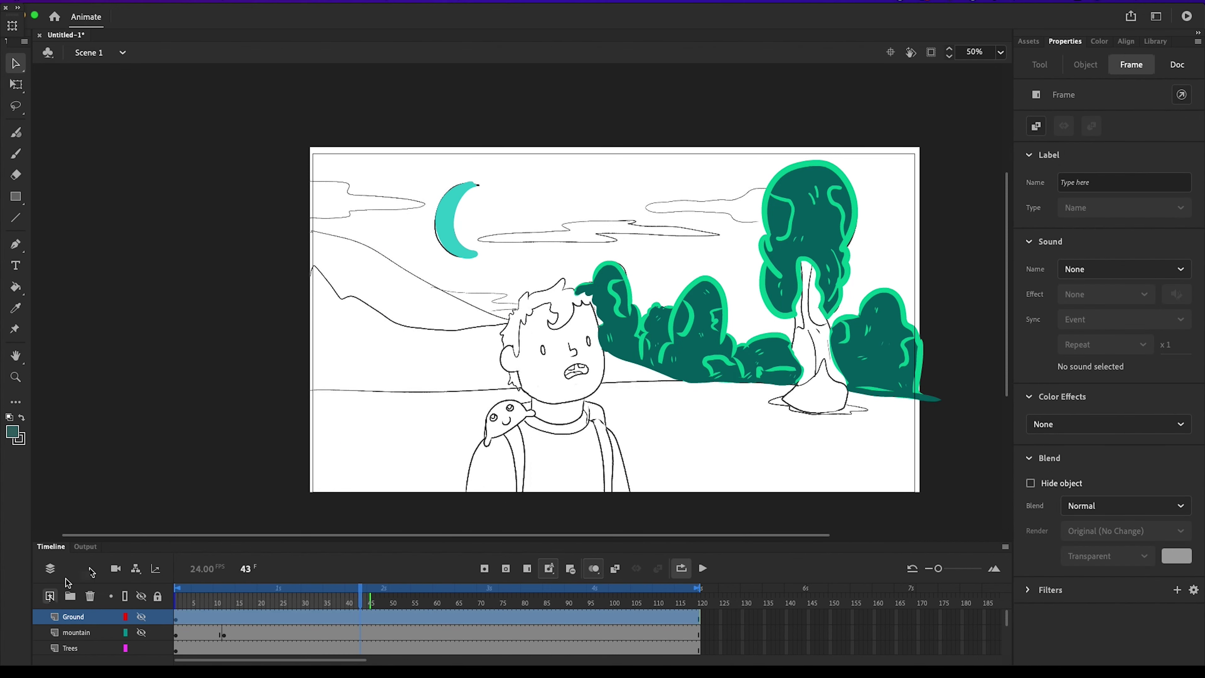
{"action": "left_click", "coordinate": [50, 595]}
{"action": "double_click", "coordinate": [88, 616]}
{"action": "key", "text": "Return"}
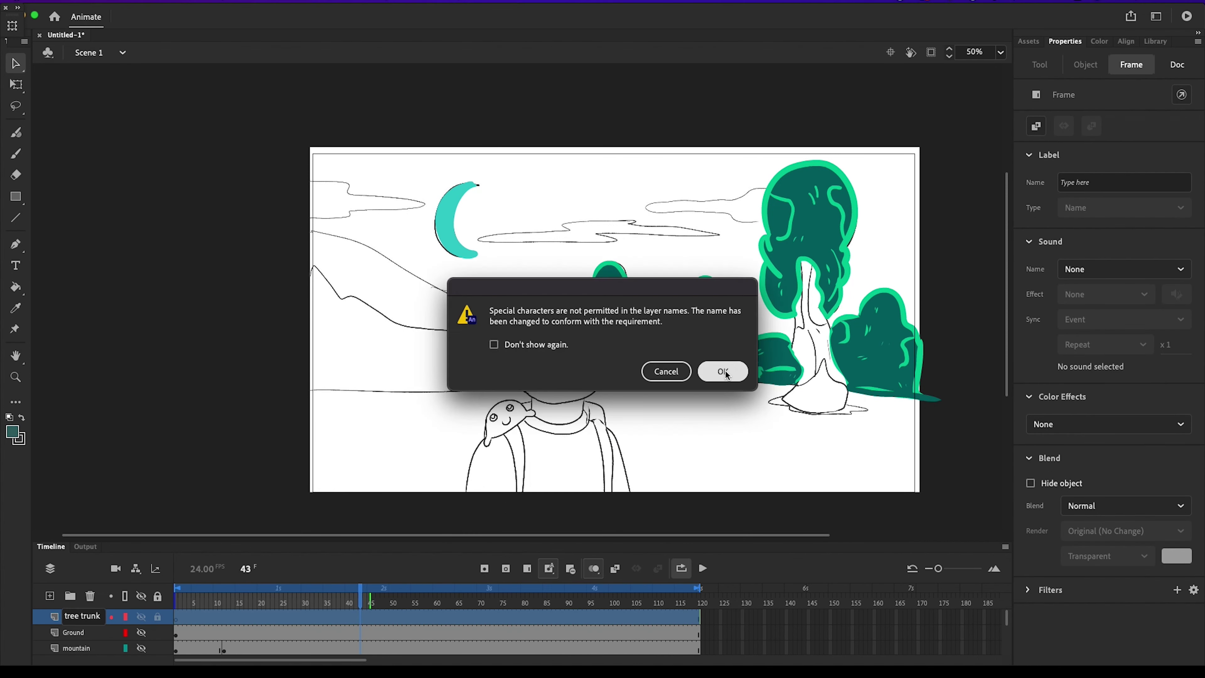
{"action": "left_click", "coordinate": [724, 372]}
Step: Outline the sketched tree trunk with a dark reddish-brown Fluid Brush at size 10
{"action": "key", "text": "shift+b"}
{"action": "left_click", "coordinate": [1035, 183]}
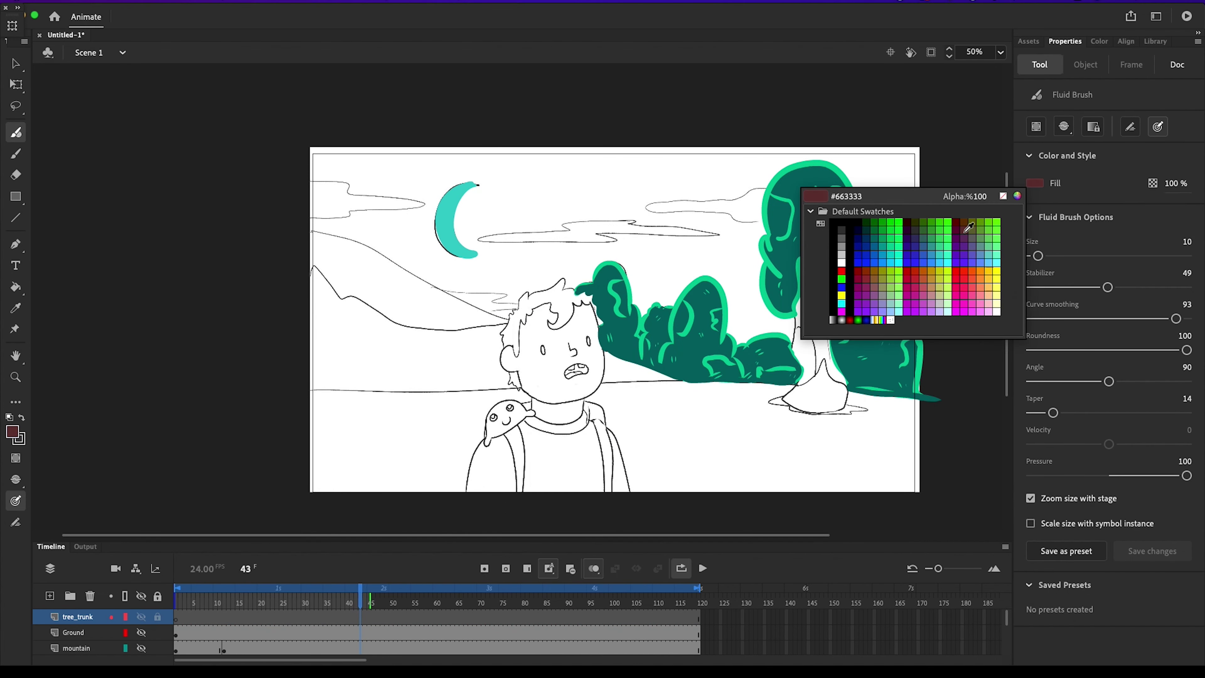
{"action": "left_click", "coordinate": [965, 233]}
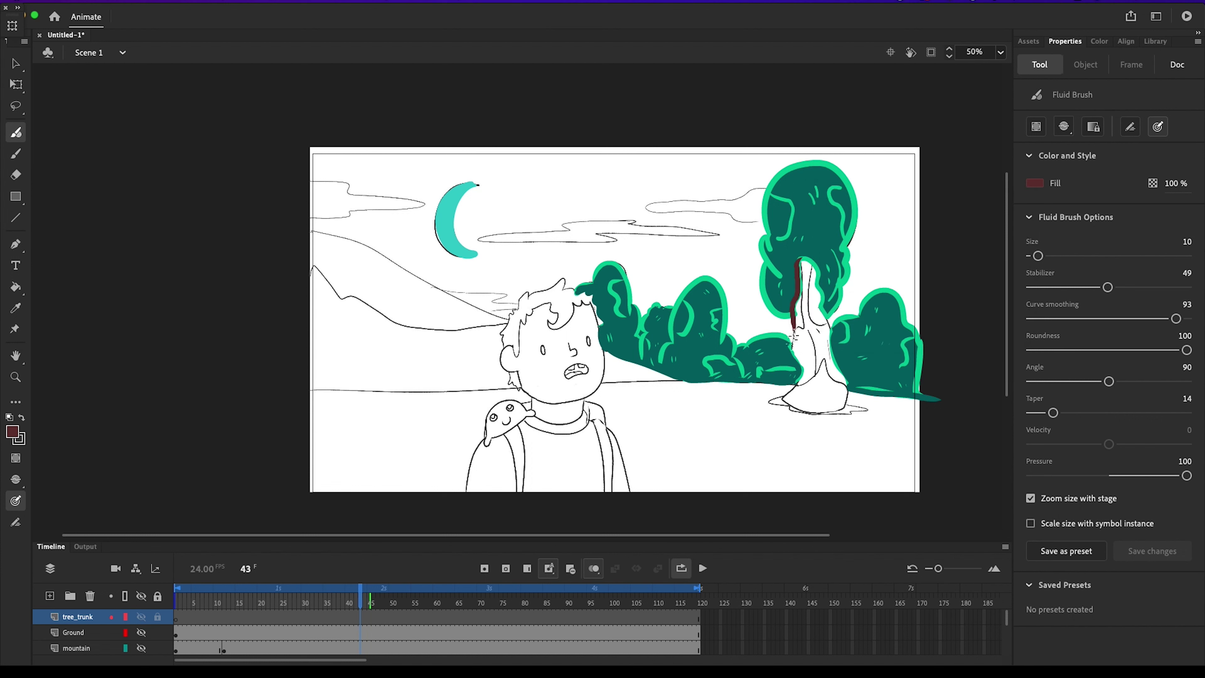
{"action": "left_click_drag", "start_coordinate": [794, 381], "coordinate": [783, 397]}
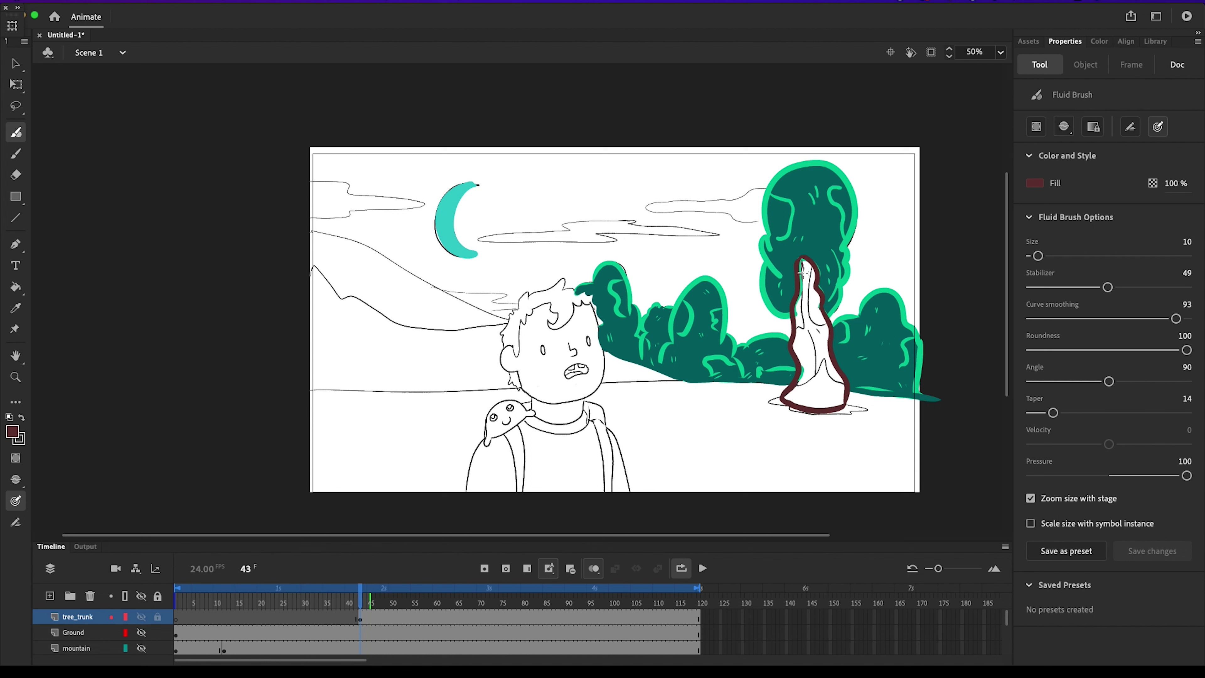
Step: Set the brush's curve smoothing to 49 and draw the bark lines inside the trunk
{"action": "left_click_drag", "start_coordinate": [809, 282], "coordinate": [829, 315]}
{"action": "key", "text": "super+z"}
{"action": "left_click", "coordinate": [1108, 318]}
{"action": "left_click_drag", "start_coordinate": [811, 268], "coordinate": [825, 326]}
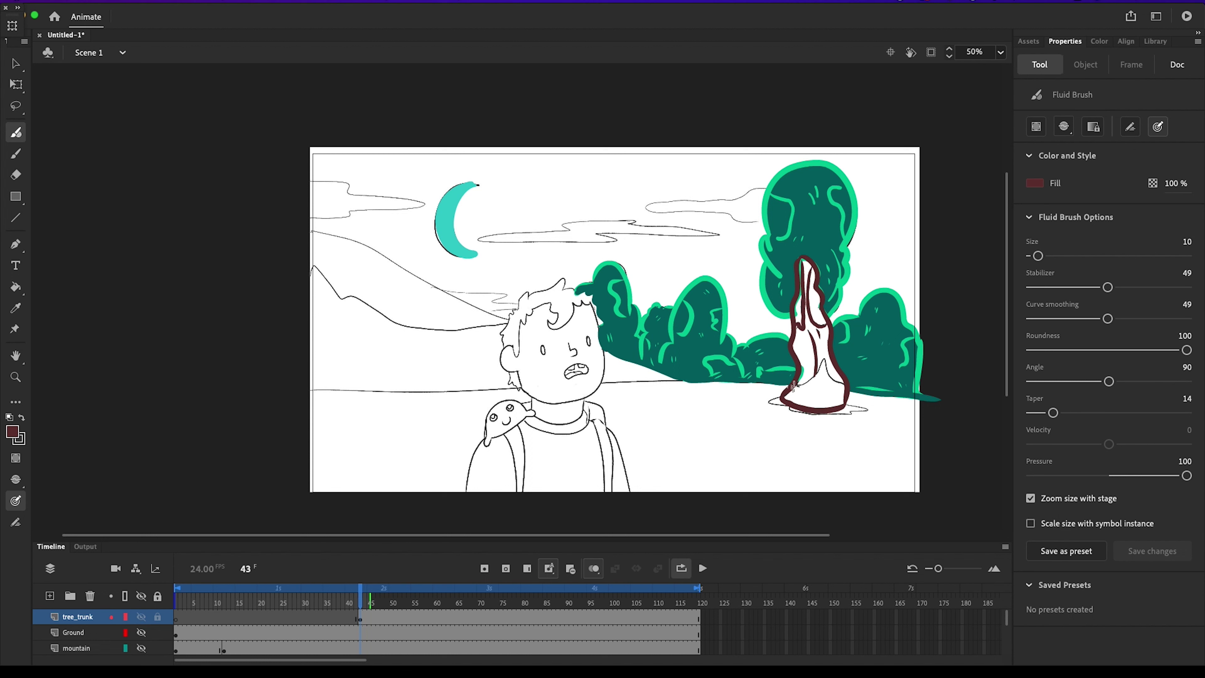
Step: Try filling the upper trunk with brown #996600
{"action": "left_click", "coordinate": [1035, 183]}
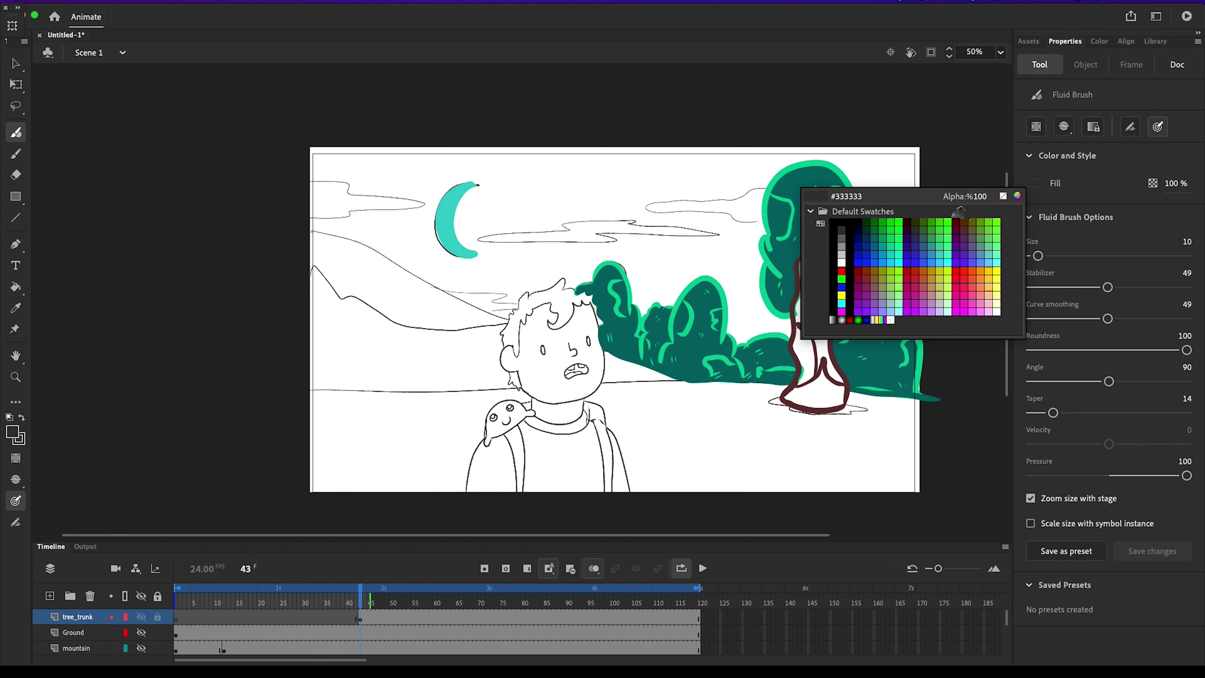
{"action": "left_click", "coordinate": [1039, 187]}
{"action": "left_click", "coordinate": [1035, 184]}
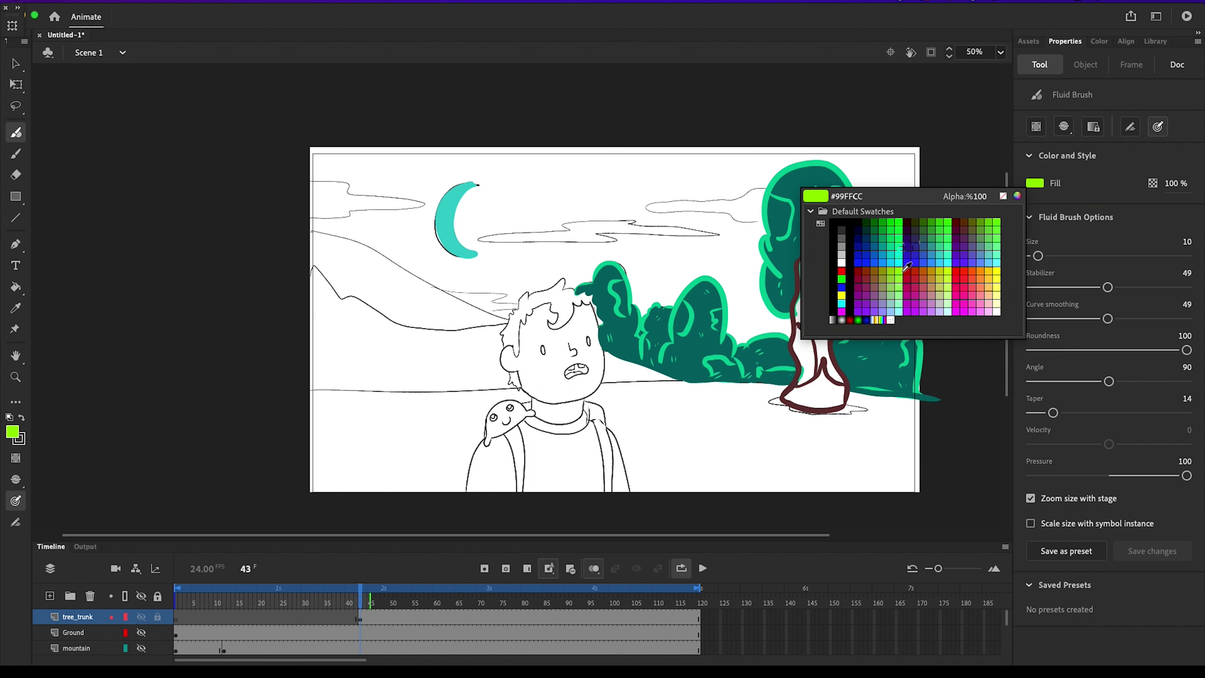
{"action": "left_click", "coordinate": [883, 275]}
{"action": "key", "text": "k"}
{"action": "left_click", "coordinate": [812, 278]}
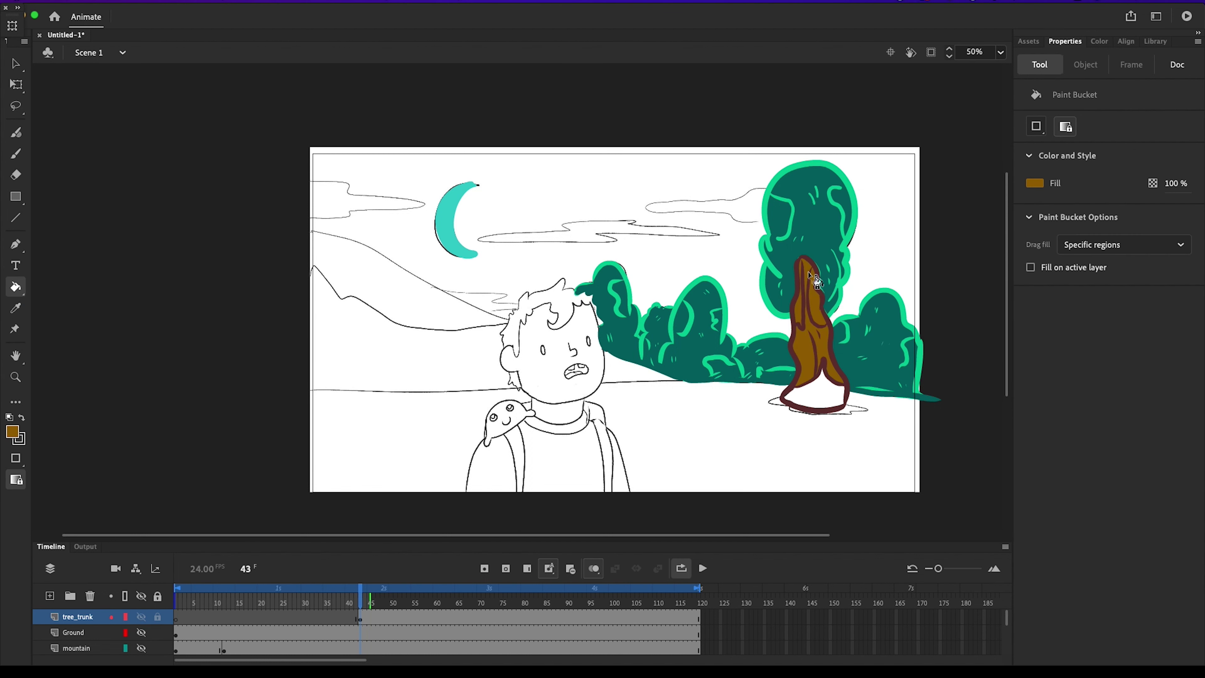
{"action": "key", "text": "ctrl+z"}
{"action": "left_click", "coordinate": [1036, 184]}
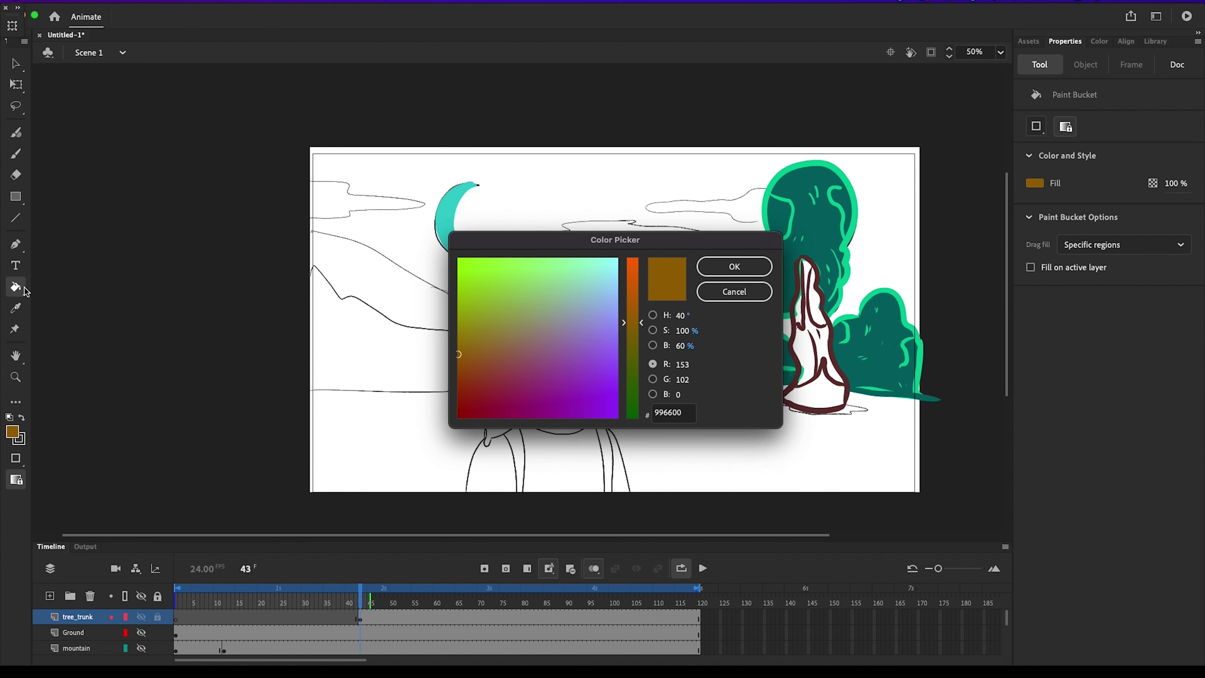
{"action": "left_click", "coordinate": [745, 293]}
Step: Sample the trunk outline colour, mix the muted brown #665445 from it and fill the upper trunk
{"action": "key", "text": "i"}
{"action": "left_click", "coordinate": [800, 285]}
{"action": "left_click", "coordinate": [1035, 183]}
{"action": "left_click", "coordinate": [1014, 196]}
{"action": "left_click_drag", "start_coordinate": [504, 390], "coordinate": [500, 370]}
{"action": "left_click", "coordinate": [734, 267]}
{"action": "left_click", "coordinate": [823, 313]}
Step: Try filling the trunk's base with another mix of the muted brown
{"action": "left_click", "coordinate": [1035, 184]}
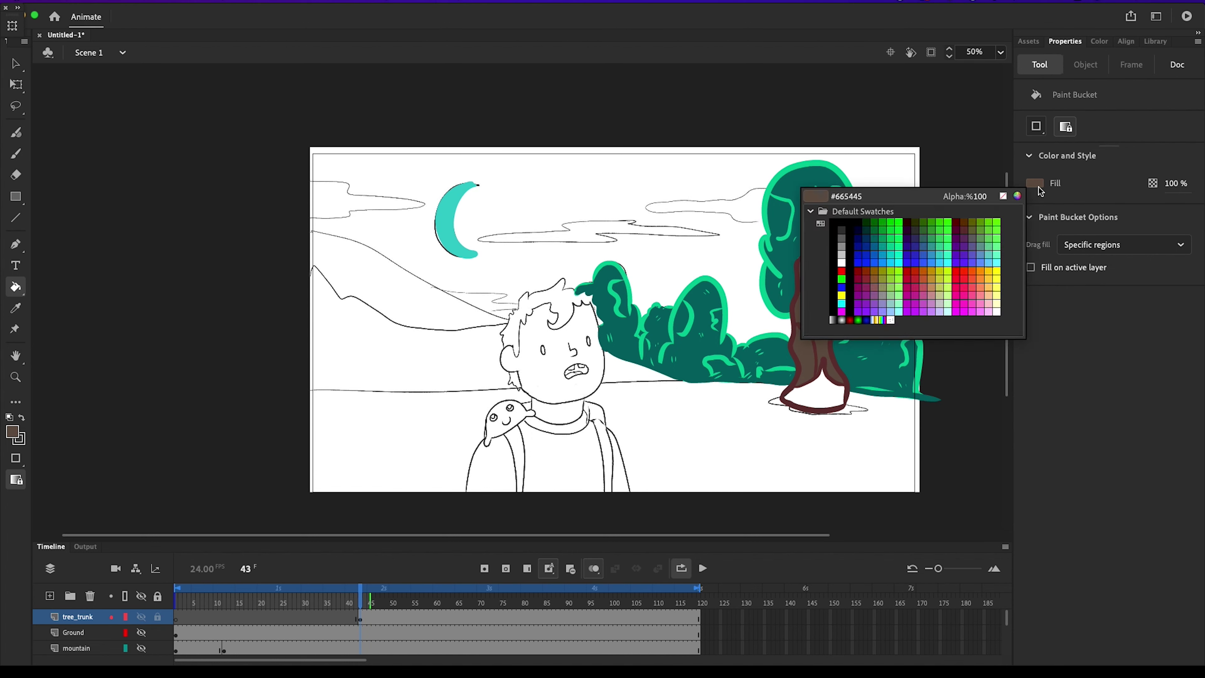
{"action": "left_click", "coordinate": [1001, 196]}
{"action": "left_click", "coordinate": [507, 380]}
{"action": "left_click_drag", "start_coordinate": [508, 380], "coordinate": [502, 385]}
{"action": "key", "text": "Return"}
{"action": "left_click", "coordinate": [820, 398]}
{"action": "key", "text": "super+z"}
Step: Adjust the muted brown fill colour again and apply it to the trunk's base
{"action": "left_click", "coordinate": [1035, 184]}
{"action": "left_click", "coordinate": [1000, 197]}
{"action": "left_click", "coordinate": [509, 367]}
{"action": "left_click", "coordinate": [734, 267]}
Step: Sample the trunk colour, adjust it to a muted brown, and paint and fill a flat patch around the trunk's foot
{"action": "left_click", "coordinate": [17, 133]}
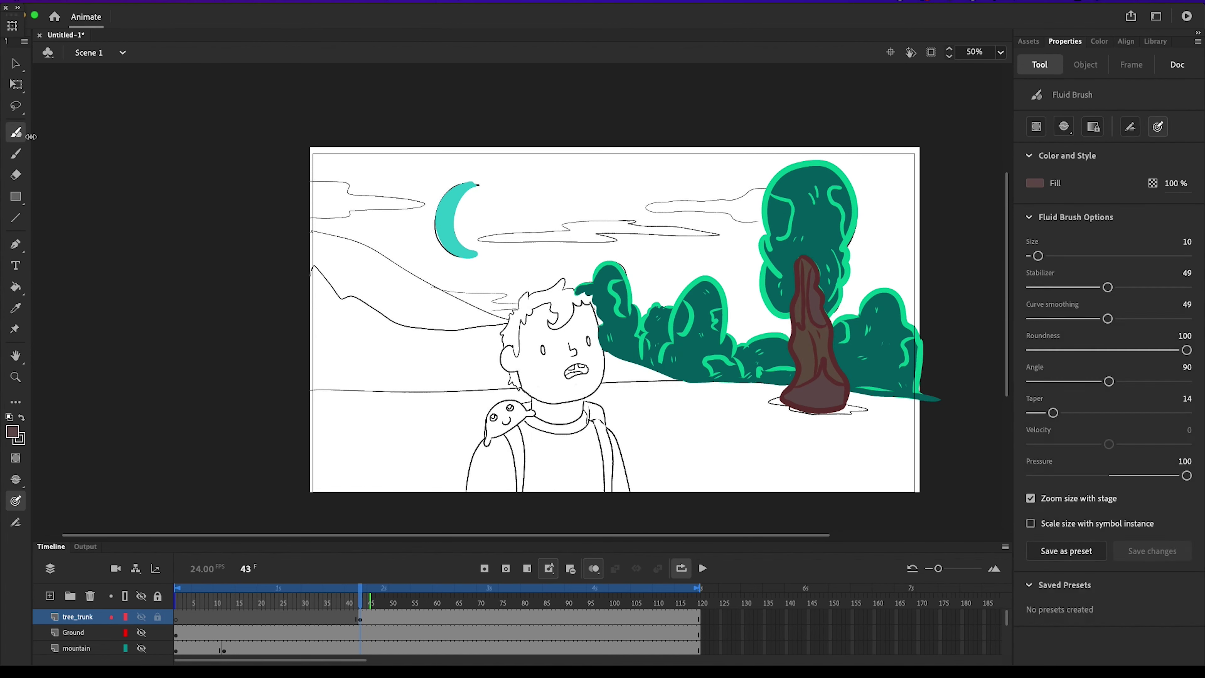
{"action": "left_click", "coordinate": [16, 307]}
{"action": "left_click", "coordinate": [783, 398]}
{"action": "left_click", "coordinate": [1035, 184]}
{"action": "left_click", "coordinate": [1001, 196]}
{"action": "left_click_drag", "start_coordinate": [483, 383], "coordinate": [491, 369]}
{"action": "left_click", "coordinate": [734, 267]}
{"action": "key", "text": "b"}
{"action": "left_click", "coordinate": [17, 286]}
{"action": "left_click", "coordinate": [860, 408]}
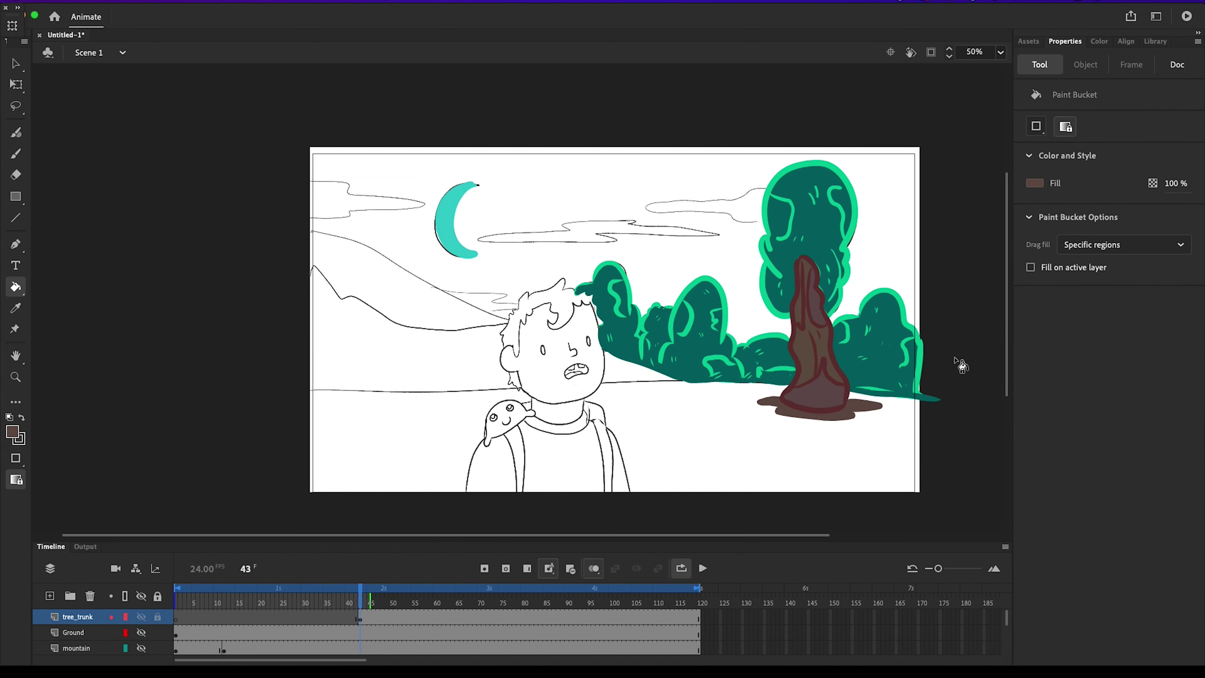
Step: Show the Ground and mountain layers and play the animation from frame 1
{"action": "left_click", "coordinate": [142, 633]}
{"action": "left_click", "coordinate": [142, 648]}
{"action": "left_click", "coordinate": [177, 601]}
{"action": "left_click", "coordinate": [703, 568]}
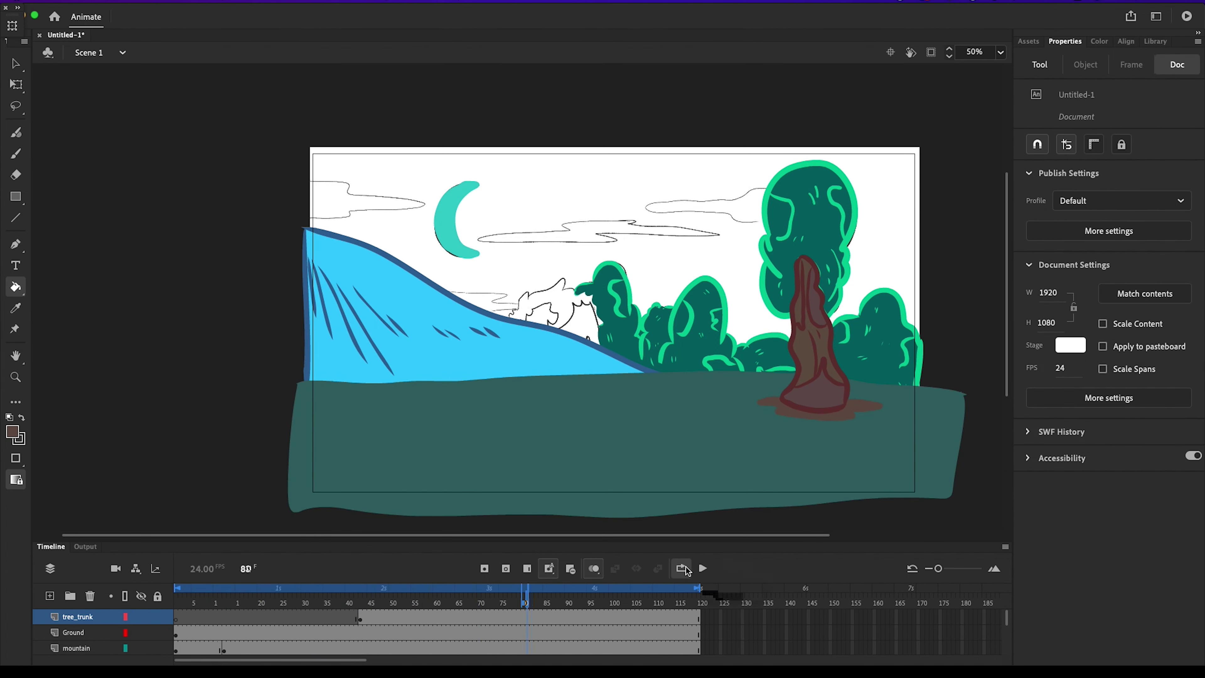
Step: Move the tree_trunk keyframe to frame 1 and replay the animation
{"action": "left_click", "coordinate": [703, 569]}
{"action": "double_click", "coordinate": [364, 620]}
{"action": "left_click_drag", "start_coordinate": [364, 620], "coordinate": [176, 620]}
{"action": "left_click", "coordinate": [704, 568]}
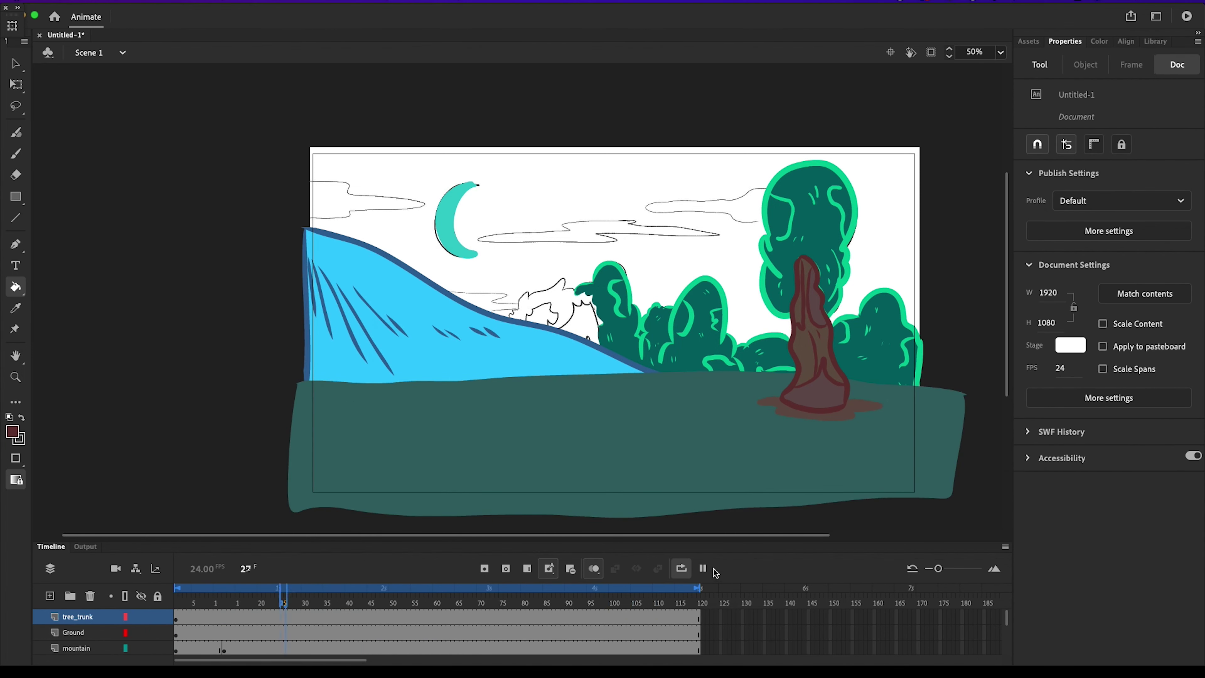
{"action": "left_click", "coordinate": [703, 568]}
Step: Hide the tree_trunk, Ground and mountain layers, and add a new layer named Guy
{"action": "left_click_drag", "start_coordinate": [141, 616], "coordinate": [142, 648]}
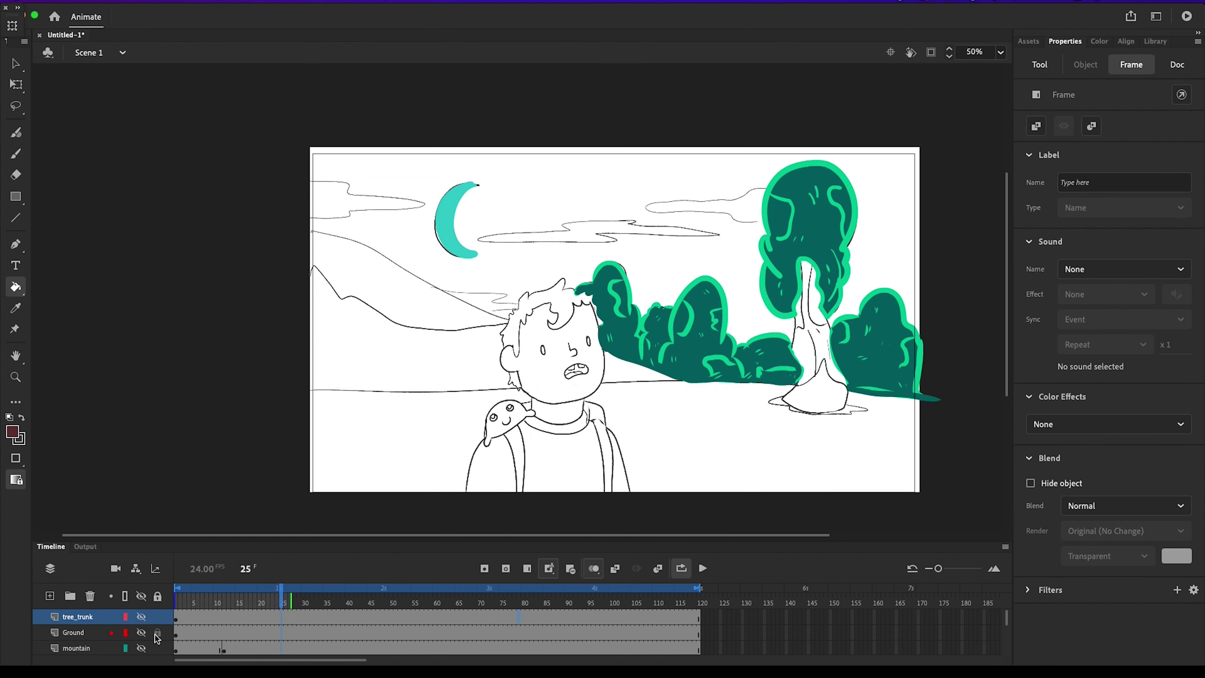
{"action": "left_click", "coordinate": [50, 596]}
{"action": "double_click", "coordinate": [72, 616]}
{"action": "type", "text": "Guy"}
{"action": "key", "text": "Return"}
Step: Trace the boy's ear, hair and fringe with a black Fluid Brush at size 5
{"action": "left_click", "coordinate": [15, 132]}
{"action": "left_click", "coordinate": [1035, 182]}
{"action": "left_click", "coordinate": [831, 214]}
{"action": "left_click_drag", "start_coordinate": [1038, 256], "coordinate": [1034, 257]}
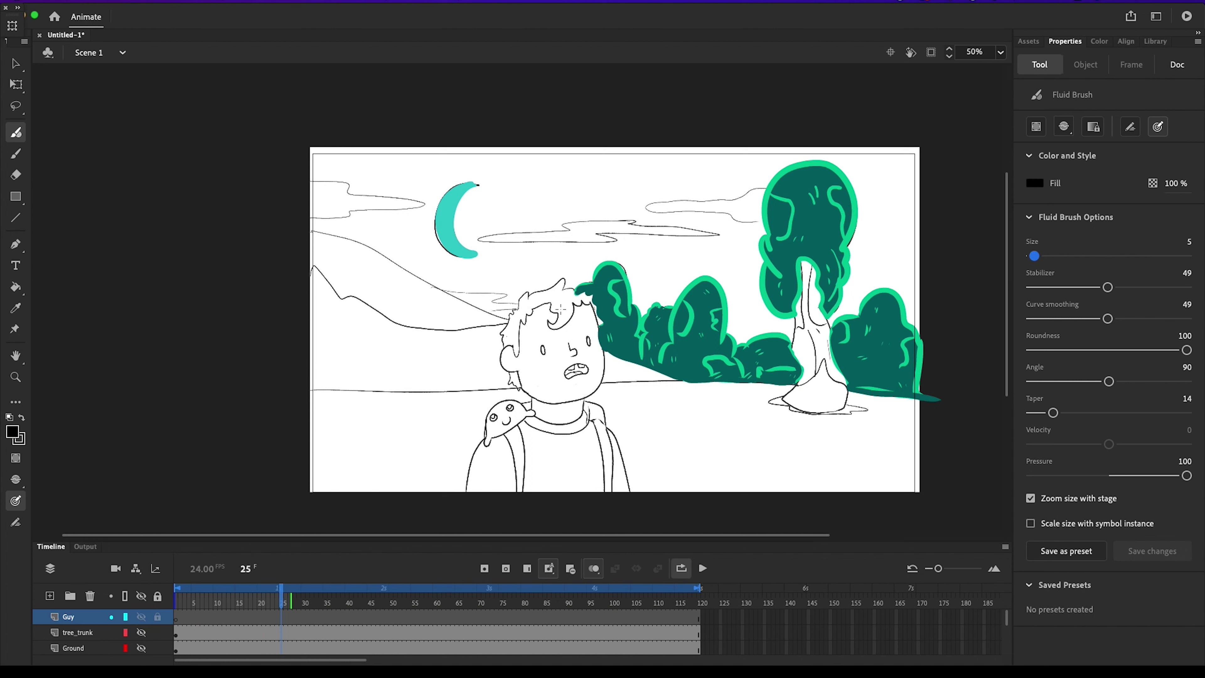
{"action": "left_click_drag", "start_coordinate": [504, 353], "coordinate": [509, 335]}
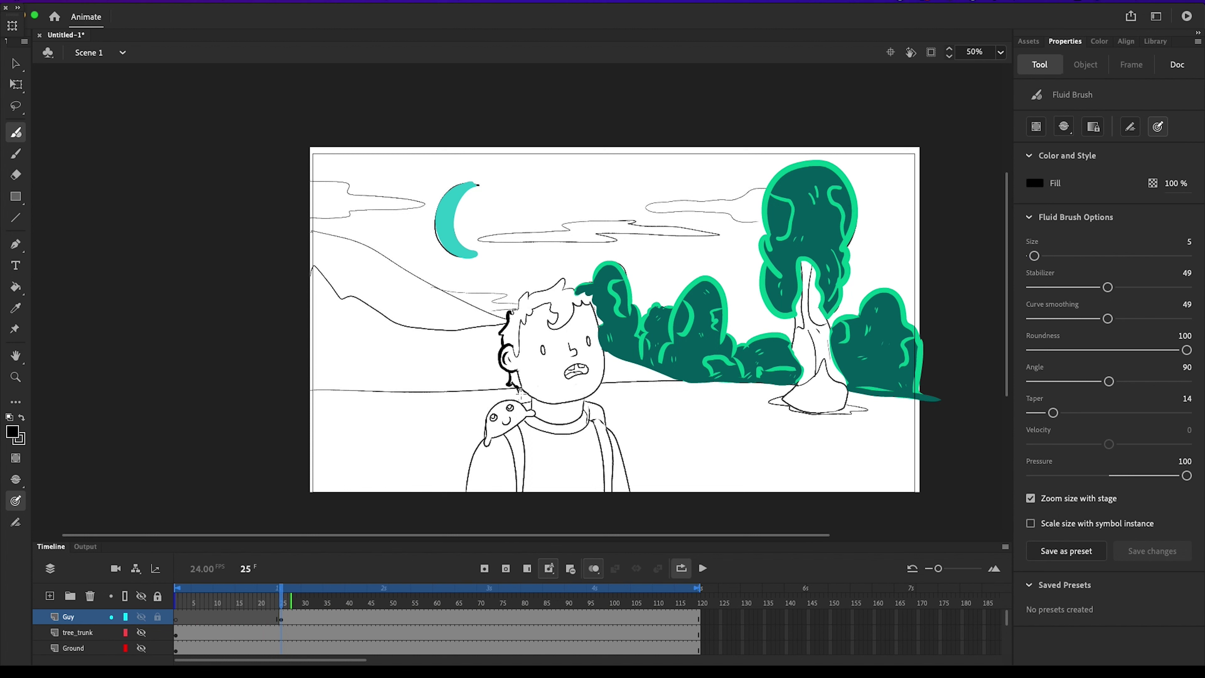
{"action": "mouse_move", "coordinate": [520, 362]}
{"action": "left_mouse_down"}
{"action": "mouse_move", "coordinate": [512, 312]}
{"action": "mouse_move", "coordinate": [523, 295]}
{"action": "mouse_move", "coordinate": [565, 278]}
{"action": "mouse_move", "coordinate": [601, 312]}
{"action": "left_mouse_up"}
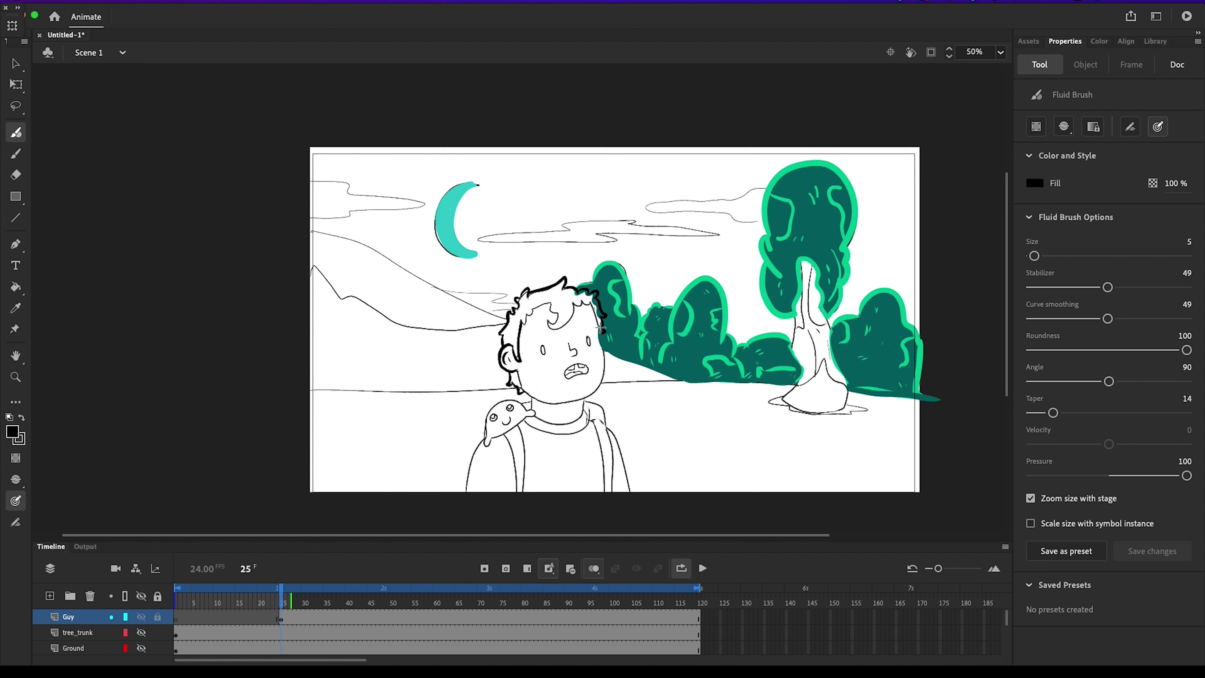
{"action": "mouse_move", "coordinate": [527, 314]}
{"action": "left_mouse_down"}
{"action": "mouse_move", "coordinate": [551, 304]}
{"action": "mouse_move", "coordinate": [569, 327]}
{"action": "mouse_move", "coordinate": [587, 310]}
{"action": "mouse_move", "coordinate": [604, 356]}
{"action": "left_mouse_up"}
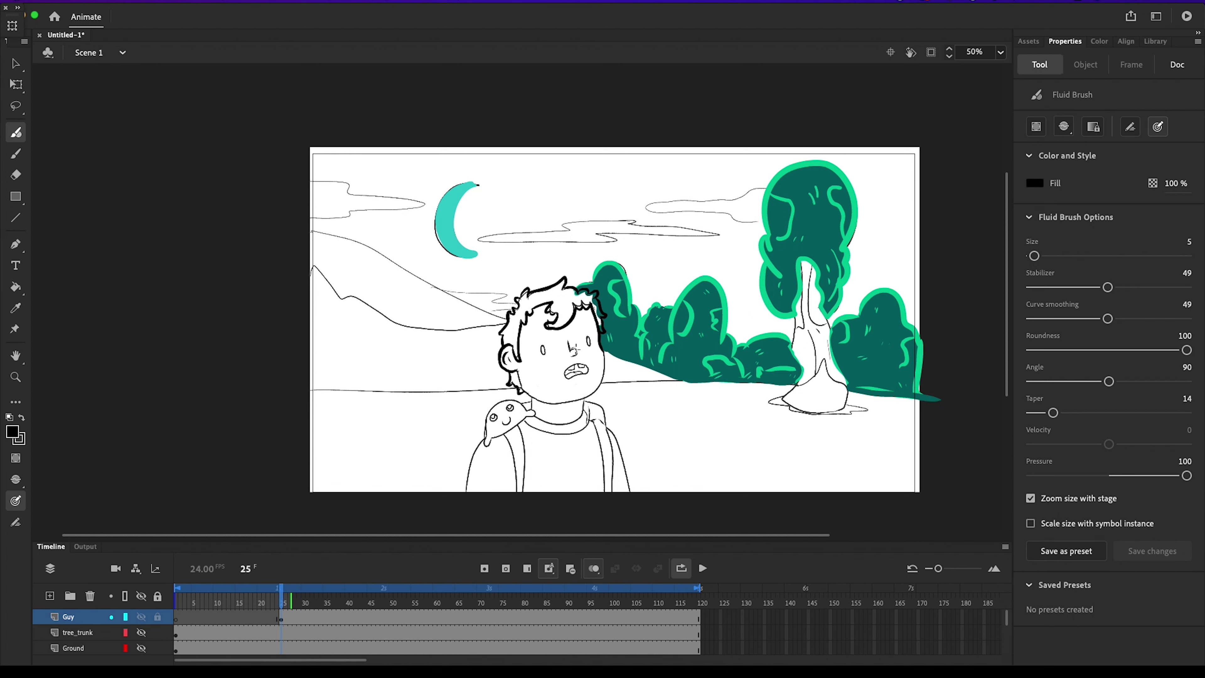
Step: Redo the stray facial strokes and trace the boy's eyes, nose, mouth and jawline in black
{"action": "key", "text": "super+z"}
{"action": "mouse_move", "coordinate": [589, 337]}
{"action": "left_mouse_down"}
{"action": "mouse_move", "coordinate": [538, 341]}
{"action": "mouse_move", "coordinate": [594, 326]}
{"action": "mouse_move", "coordinate": [571, 378]}
{"action": "mouse_move", "coordinate": [585, 374]}
{"action": "mouse_move", "coordinate": [567, 366]}
{"action": "mouse_move", "coordinate": [596, 375]}
{"action": "left_mouse_up"}
{"action": "key", "text": "super+z"}
{"action": "mouse_move", "coordinate": [519, 385]}
{"action": "left_mouse_down"}
{"action": "mouse_move", "coordinate": [544, 402]}
{"action": "mouse_move", "coordinate": [606, 353]}
{"action": "left_mouse_up"}
Step: Trace the small creature on the boy's shoulder, redrawing its eye details
{"action": "mouse_move", "coordinate": [482, 408]}
{"action": "left_mouse_down"}
{"action": "mouse_move", "coordinate": [521, 403]}
{"action": "mouse_move", "coordinate": [489, 434]}
{"action": "mouse_move", "coordinate": [524, 420]}
{"action": "left_mouse_up"}
{"action": "mouse_move", "coordinate": [485, 434]}
{"action": "left_mouse_down"}
{"action": "mouse_move", "coordinate": [480, 447]}
{"action": "mouse_move", "coordinate": [496, 416]}
{"action": "left_mouse_up"}
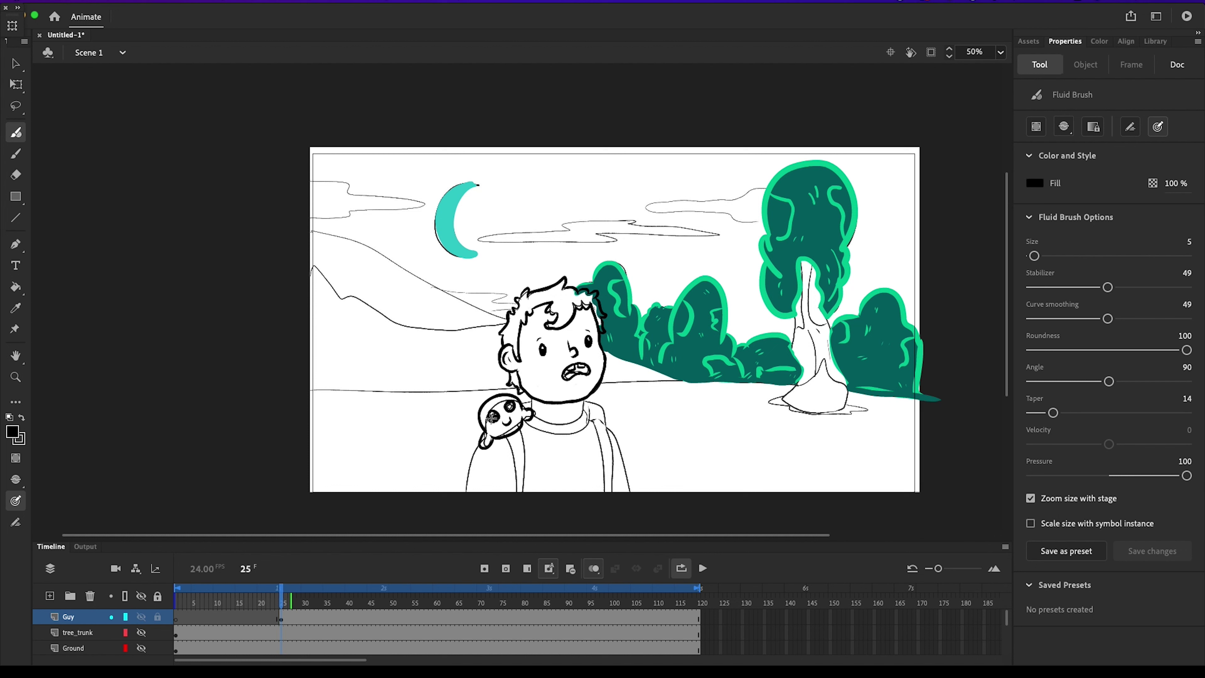
{"action": "key", "text": "ctrl+z"}
{"action": "key", "text": "ctrl+z"}
{"action": "left_click_drag", "start_coordinate": [491, 417], "coordinate": [493, 416]}
Step: Trace the boy's neck, collar, shoulders and backpack straps, closing the body outline below the stage edge
{"action": "mouse_move", "coordinate": [508, 408]}
{"action": "left_mouse_down"}
{"action": "mouse_move", "coordinate": [479, 446]}
{"action": "mouse_move", "coordinate": [467, 500]}
{"action": "left_mouse_up"}
{"action": "key", "text": "super+z"}
{"action": "mouse_move", "coordinate": [532, 415]}
{"action": "left_mouse_down"}
{"action": "mouse_move", "coordinate": [586, 405]}
{"action": "mouse_move", "coordinate": [611, 503]}
{"action": "left_mouse_up"}
{"action": "key", "text": "super+z"}
{"action": "mouse_move", "coordinate": [591, 417]}
{"action": "left_mouse_down"}
{"action": "mouse_move", "coordinate": [606, 504]}
{"action": "mouse_move", "coordinate": [633, 511]}
{"action": "left_mouse_up"}
{"action": "left_click_drag", "start_coordinate": [509, 431], "coordinate": [515, 514]}
{"action": "mouse_move", "coordinate": [522, 429]}
{"action": "left_mouse_down"}
{"action": "mouse_move", "coordinate": [520, 507]}
{"action": "mouse_move", "coordinate": [639, 510]}
{"action": "left_mouse_up"}
{"action": "left_click_drag", "start_coordinate": [585, 400], "coordinate": [606, 424]}
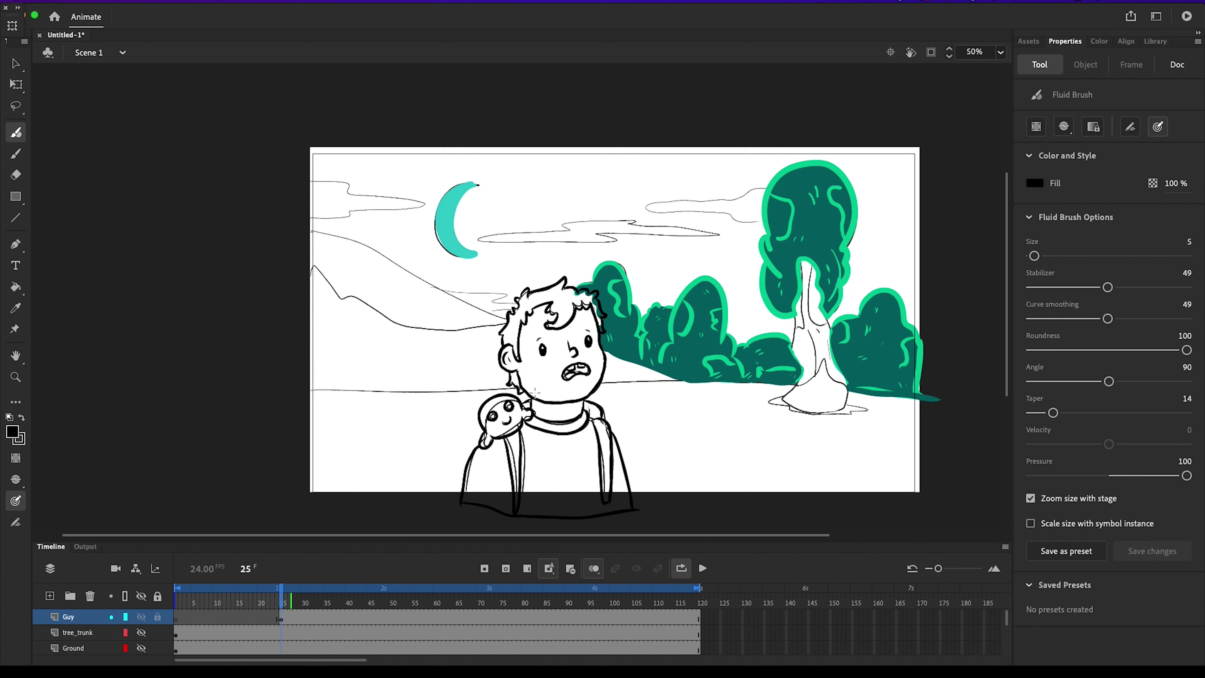
Step: Remove the empty frames before the Guy drawing so that it starts at frame 1
{"action": "left_click_drag", "start_coordinate": [282, 618], "coordinate": [176, 617]}
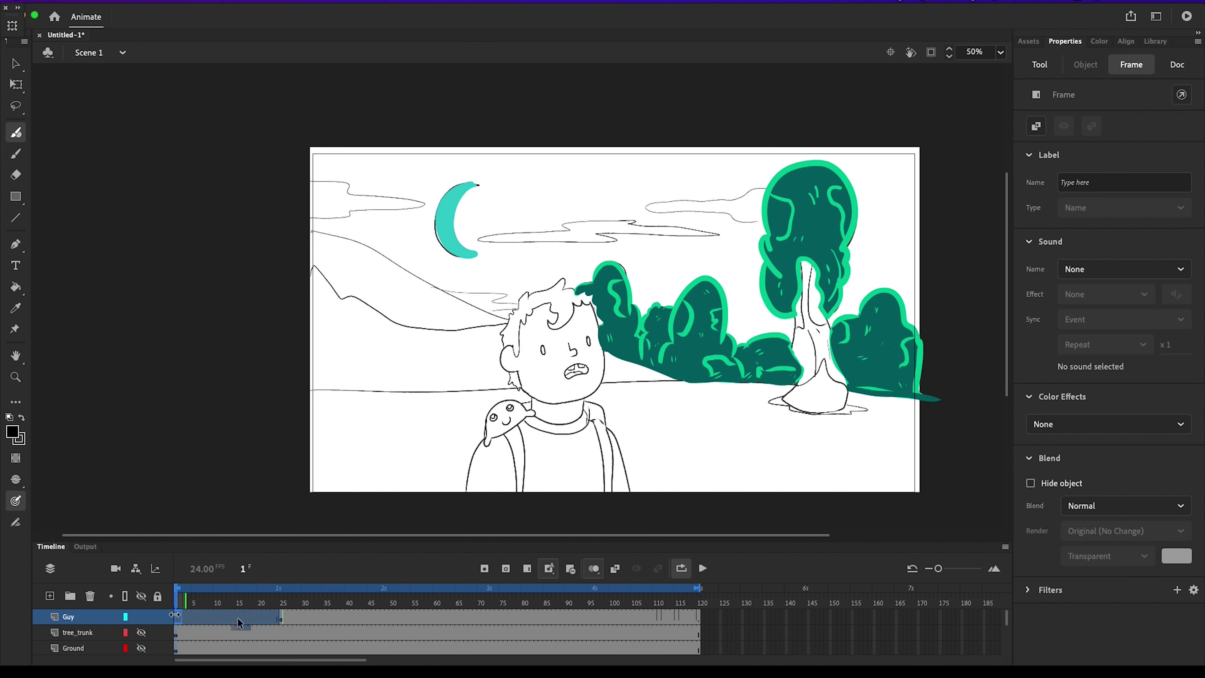
{"action": "key", "text": "shift+F5"}
{"action": "key", "text": "."}
{"action": "key", "text": "."}
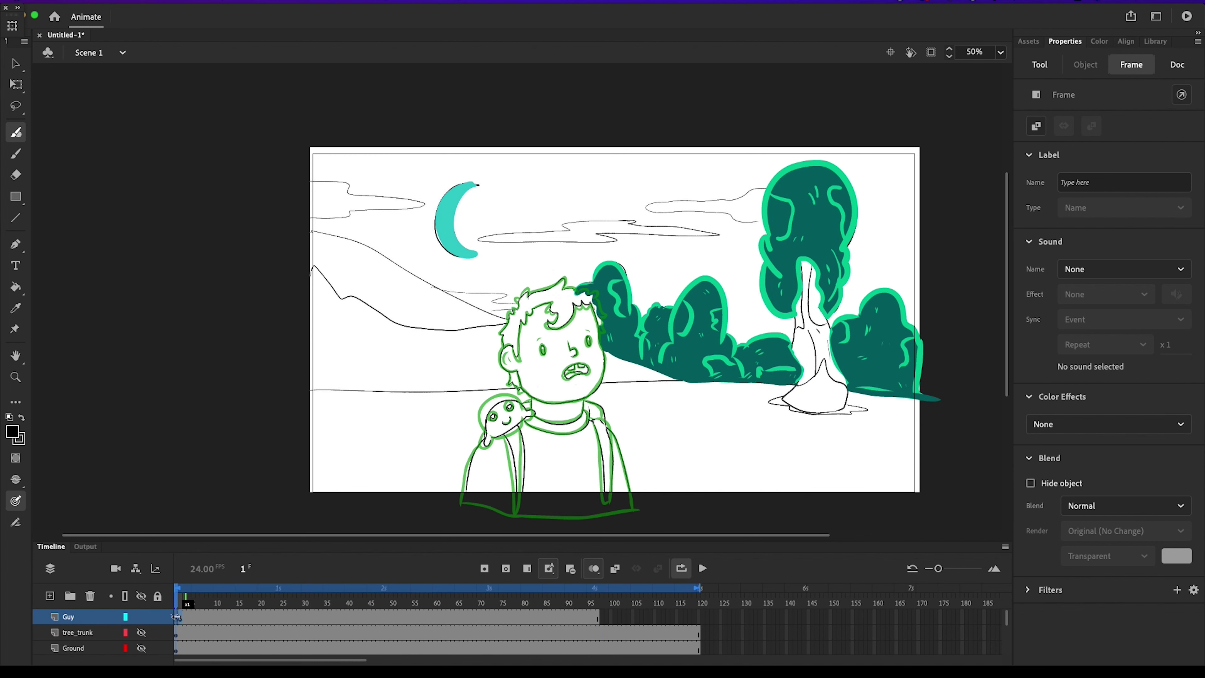
{"action": "right_click", "coordinate": [181, 617]}
{"action": "left_click", "coordinate": [246, 404]}
{"action": "key", "text": "super+z"}
{"action": "left_click_drag", "start_coordinate": [373, 617], "coordinate": [174, 617]}
{"action": "right_click", "coordinate": [175, 619]}
{"action": "left_click", "coordinate": [248, 506]}
{"action": "scroll", "coordinate": [181, 612], "scroll_direction": "up", "scroll_amount": 5}
{"action": "left_click_drag", "start_coordinate": [223, 617], "coordinate": [205, 618]}
{"action": "left_click", "coordinate": [223, 618]}
{"action": "left_click_drag", "start_coordinate": [290, 617], "coordinate": [185, 617]}
{"action": "right_click", "coordinate": [185, 617]}
{"action": "left_click", "coordinate": [247, 507]}
{"action": "key", "text": "super+z"}
{"action": "right_click", "coordinate": [199, 617]}
{"action": "left_click", "coordinate": [246, 466]}
{"action": "left_click", "coordinate": [522, 616]}
{"action": "left_click", "coordinate": [226, 619]}
{"action": "left_click_drag", "start_coordinate": [227, 619], "coordinate": [323, 602]}
Step: Extend the Guy layer's frame span to frame 120 to match the other layers
{"action": "scroll", "coordinate": [477, 603], "scroll_direction": "down", "scroll_amount": 5}
{"action": "left_click_drag", "start_coordinate": [411, 617], "coordinate": [473, 617]}
{"action": "right_click", "coordinate": [461, 617]}
{"action": "left_click", "coordinate": [393, 618]}
{"action": "left_click", "coordinate": [408, 617]}
{"action": "left_click", "coordinate": [373, 617]}
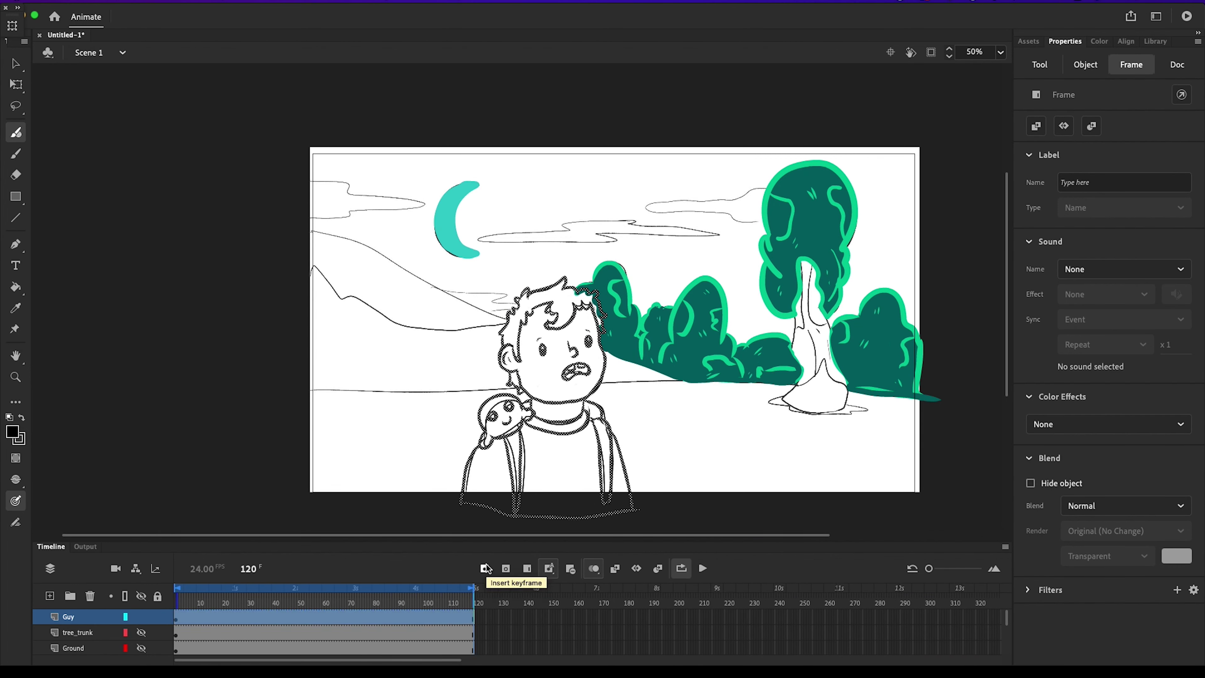
Step: Play the animation, show the tree_trunk layer, replay it and return to frame 1
{"action": "left_click", "coordinate": [703, 568]}
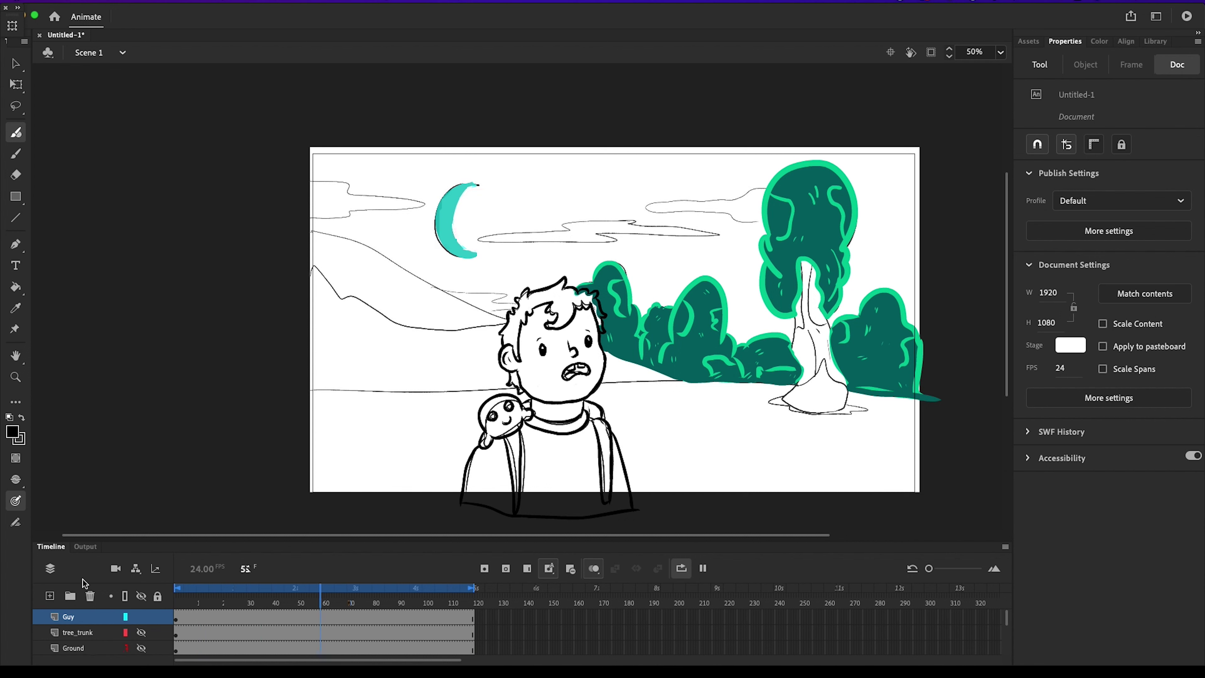
{"action": "left_click", "coordinate": [141, 631]}
{"action": "left_click", "coordinate": [388, 588]}
{"action": "left_click", "coordinate": [703, 568]}
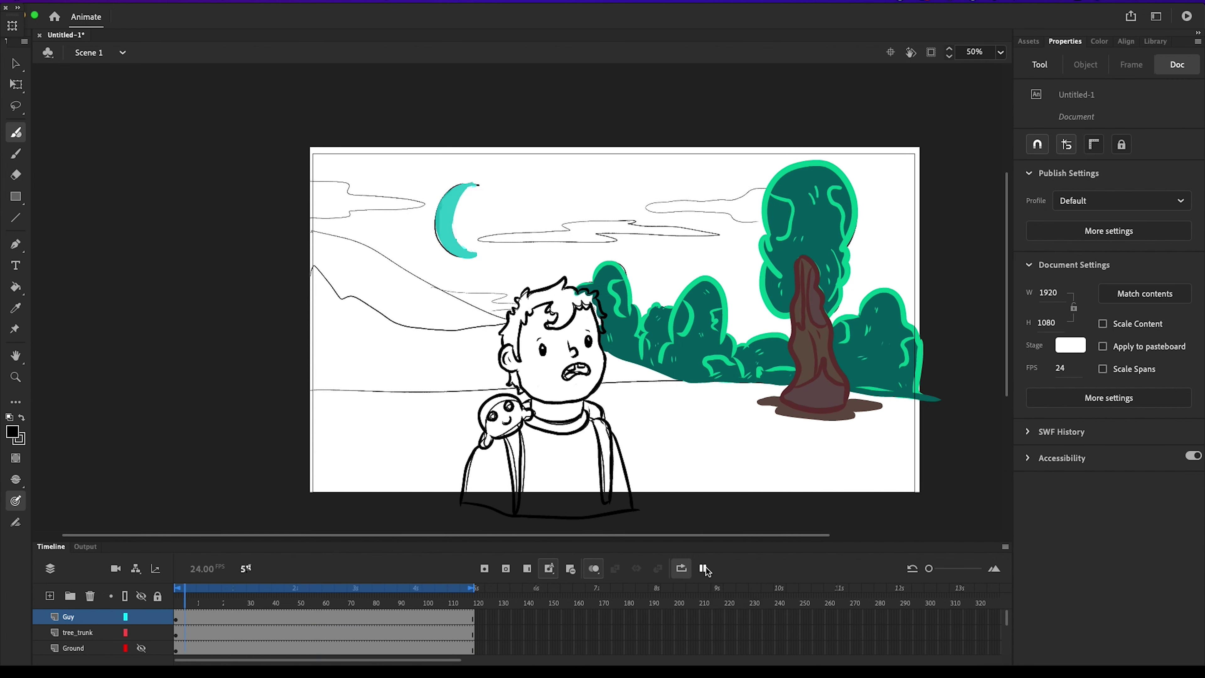
{"action": "left_click", "coordinate": [704, 568]}
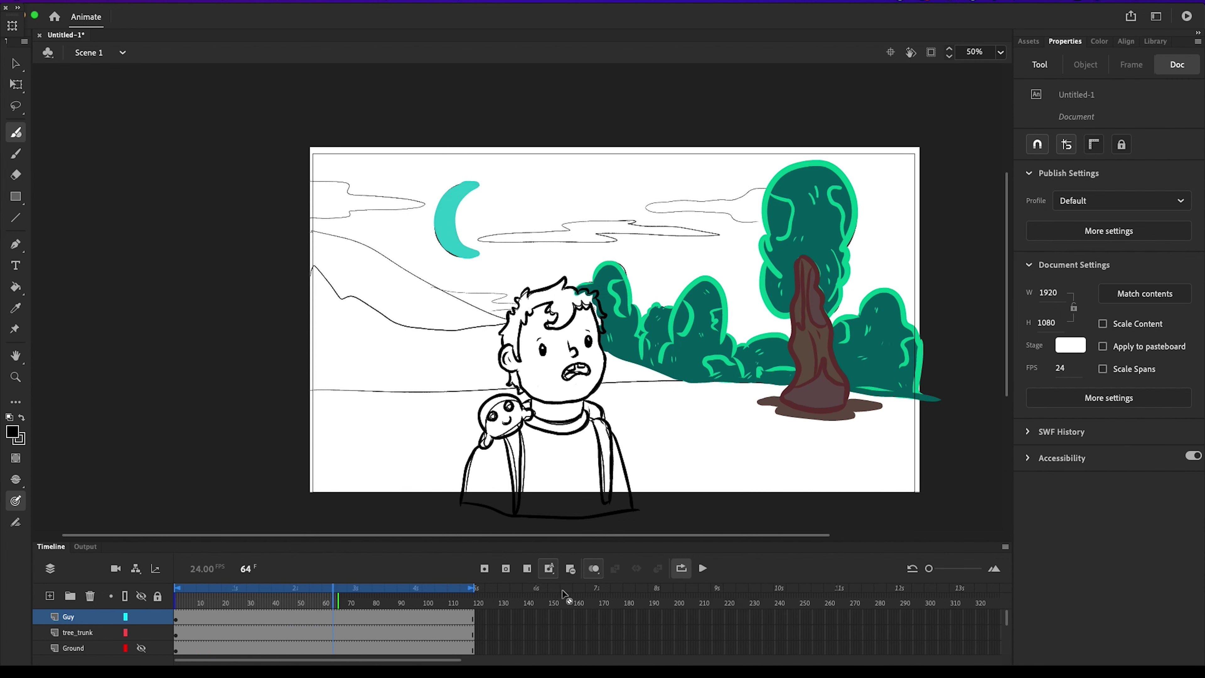
{"action": "left_click_drag", "start_coordinate": [331, 588], "coordinate": [179, 589]}
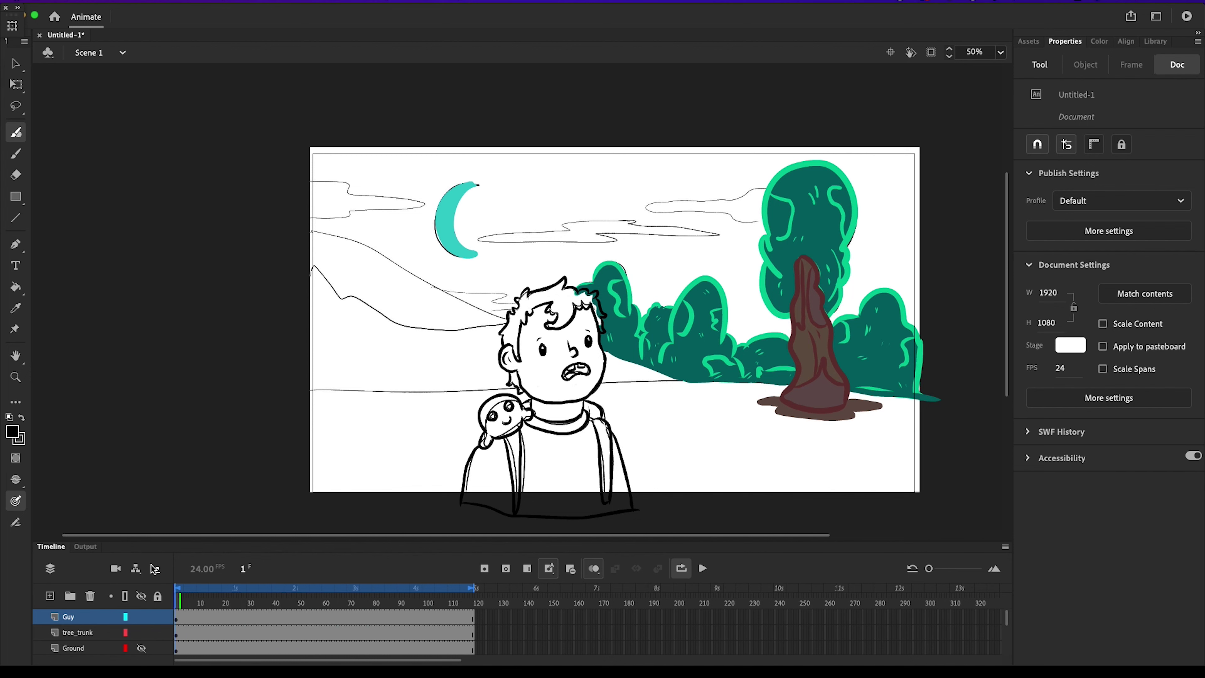
Step: Set the Paint Bucket's fill to a light pink skin colour
{"action": "left_click", "coordinate": [16, 287]}
{"action": "left_click", "coordinate": [1035, 183]}
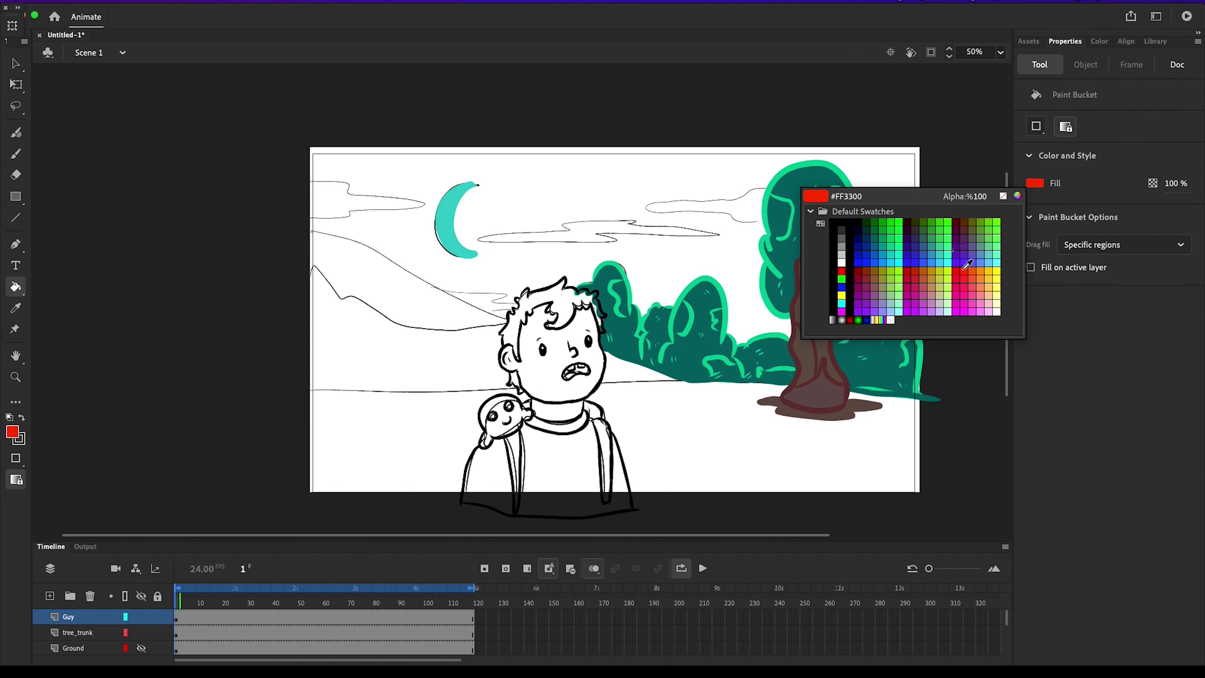
{"action": "left_click", "coordinate": [1017, 196]}
{"action": "left_click_drag", "start_coordinate": [538, 277], "coordinate": [585, 288]}
{"action": "left_click", "coordinate": [762, 271]}
Step: Try to select the boy's outline on the Guy layer for filling with the light pink skin colour
{"action": "left_click", "coordinate": [16, 64]}
{"action": "left_click", "coordinate": [200, 618]}
{"action": "left_click", "coordinate": [177, 618]}
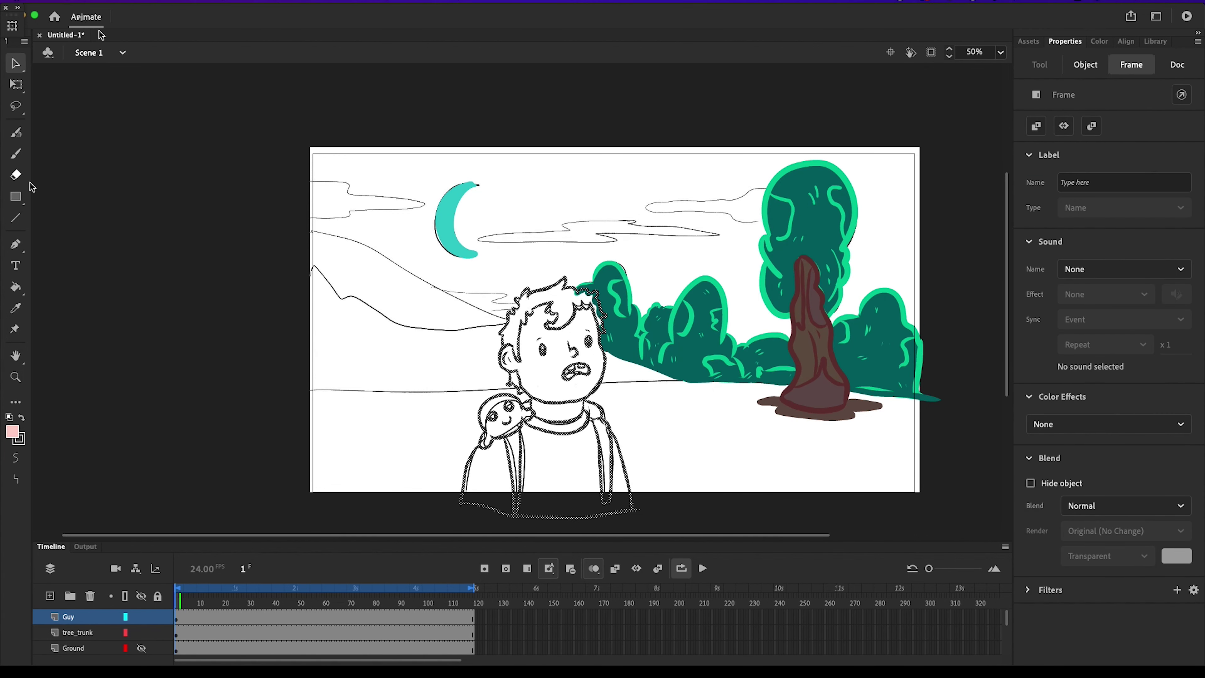
{"action": "left_click", "coordinate": [16, 287]}
{"action": "left_click", "coordinate": [16, 64]}
{"action": "left_click", "coordinate": [149, 237]}
{"action": "left_click", "coordinate": [544, 403]}
{"action": "left_click", "coordinate": [16, 287]}
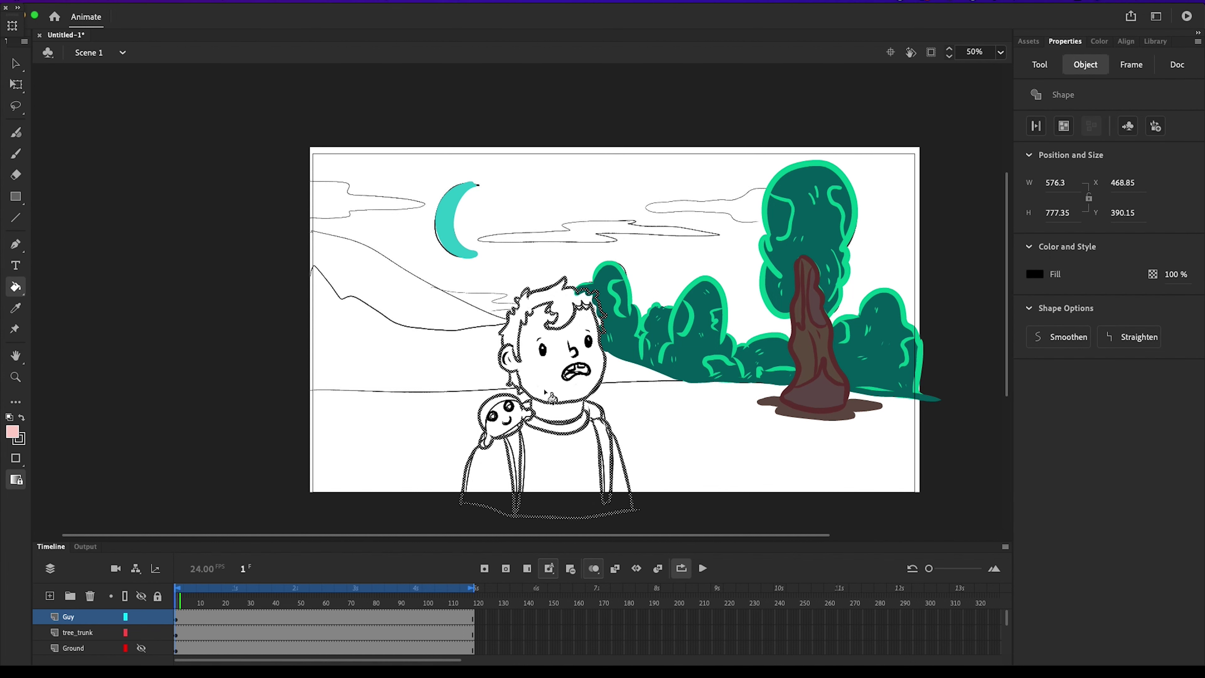
{"action": "left_click", "coordinate": [16, 63]}
{"action": "left_click_drag", "start_coordinate": [486, 302], "coordinate": [618, 519]}
{"action": "left_click", "coordinate": [311, 427]}
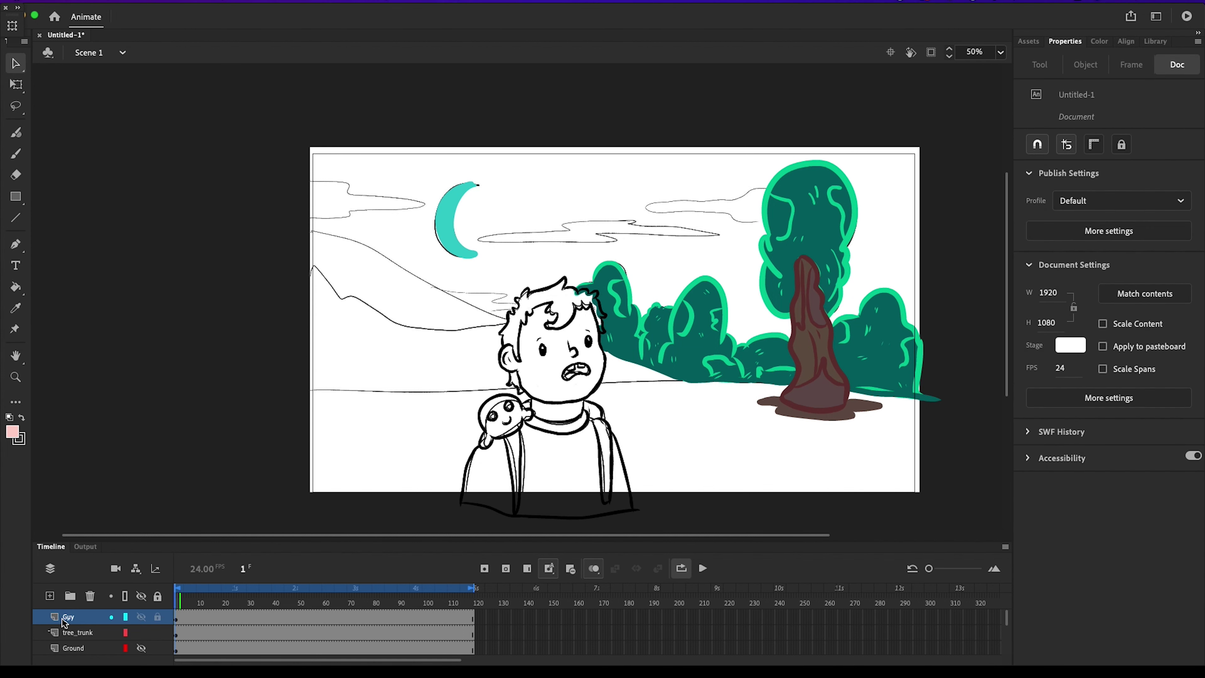
{"action": "left_click", "coordinate": [48, 618]}
{"action": "left_click", "coordinate": [15, 287]}
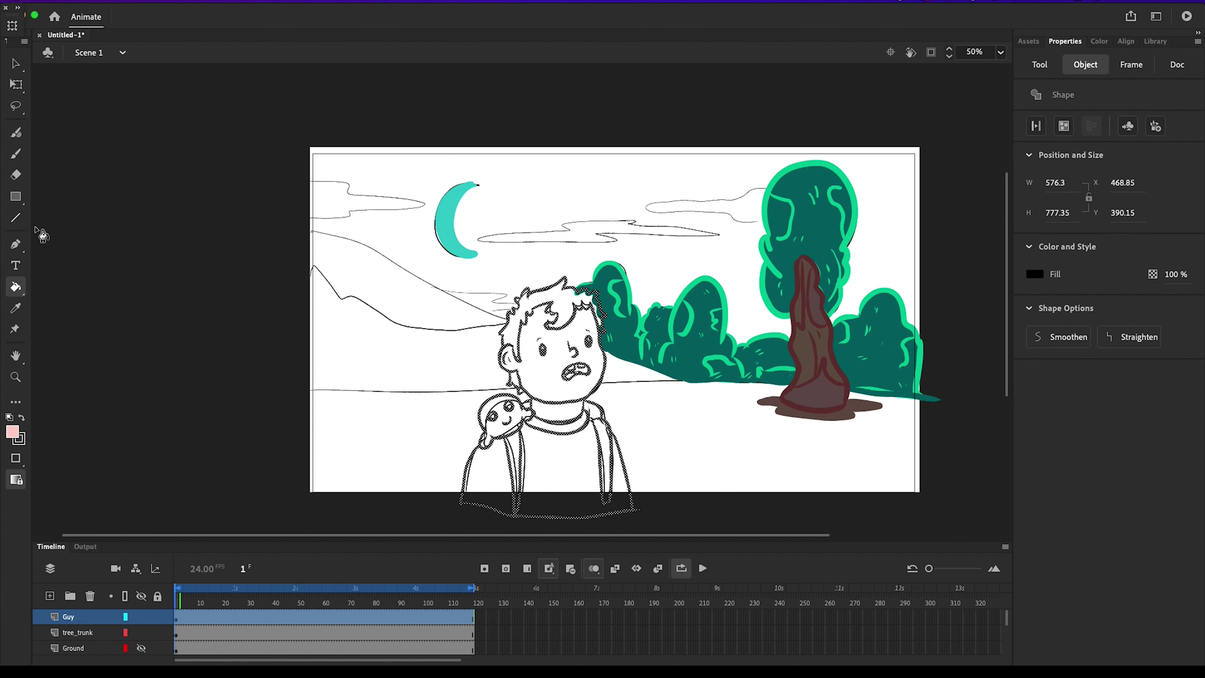
{"action": "left_click", "coordinate": [15, 63]}
{"action": "left_click", "coordinate": [85, 614]}
{"action": "right_click", "coordinate": [87, 615]}
{"action": "left_click", "coordinate": [304, 441]}
{"action": "left_click", "coordinate": [16, 132]}
{"action": "right_click", "coordinate": [88, 617]}
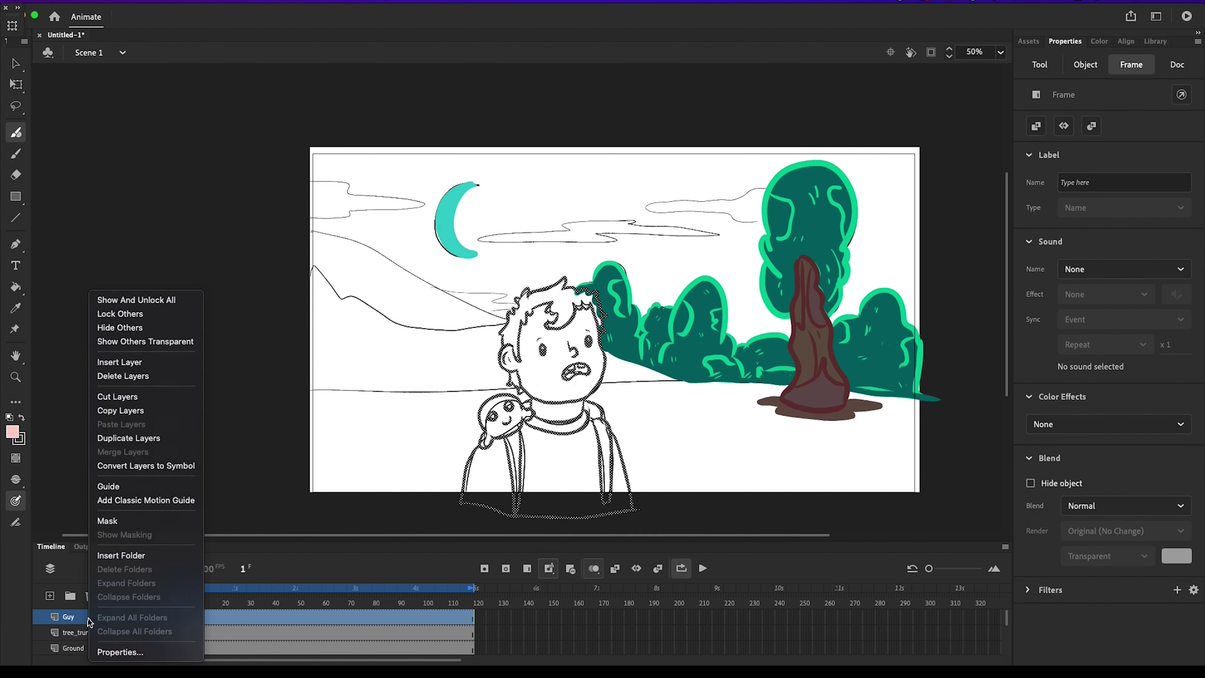
{"action": "left_click", "coordinate": [285, 411]}
{"action": "left_click", "coordinate": [238, 633]}
{"action": "left_click", "coordinate": [88, 629]}
{"action": "left_click", "coordinate": [89, 617]}
{"action": "right_click", "coordinate": [182, 617]}
{"action": "left_click", "coordinate": [17, 65]}
{"action": "left_click", "coordinate": [35, 70]}
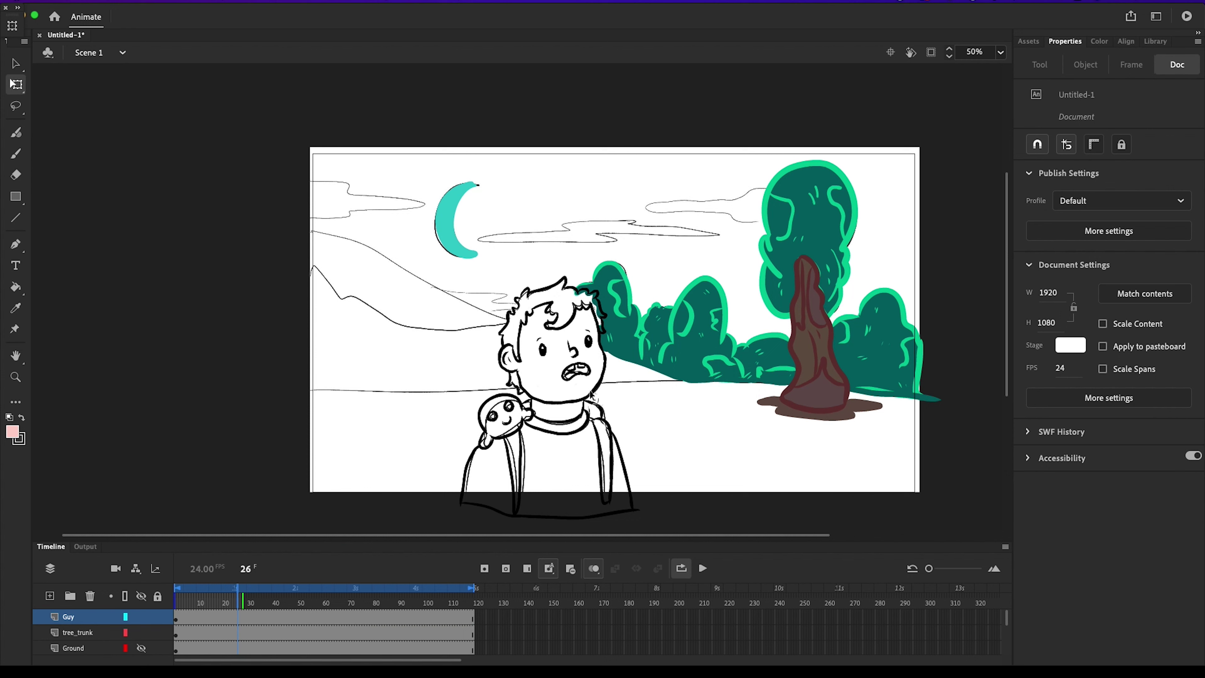
{"action": "left_click", "coordinate": [15, 64]}
Step: Undo the Guy layer's frame edits and the black outline drawing of the boy
{"action": "key", "text": "super+z"}
{"action": "key", "text": "super+z"}
{"action": "key", "text": "super+z"}
{"action": "key", "text": "super+z"}
{"action": "key", "text": "super+z"}
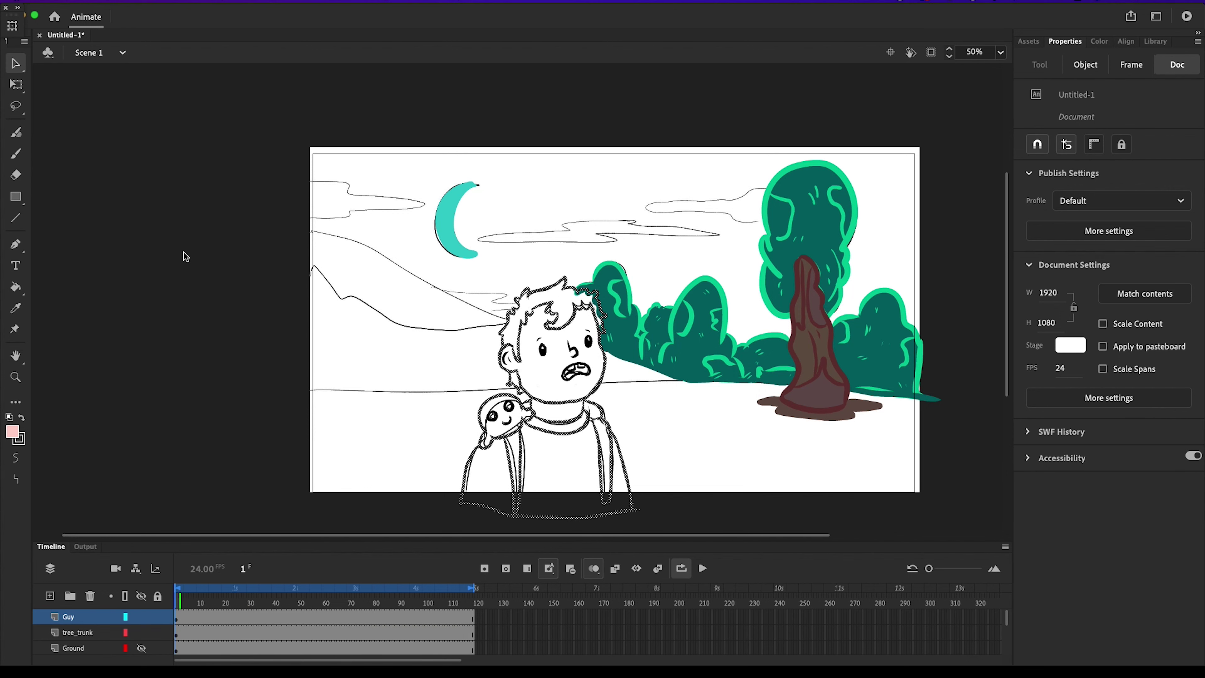
{"action": "key", "text": "super+z"}
{"action": "key", "text": "super+z"}
{"action": "key", "text": "super+z"}
{"action": "key", "text": "super+z"}
{"action": "key", "text": "super+z"}
{"action": "key", "text": "super+z"}
{"action": "key", "text": "super+z"}
{"action": "key", "text": "super+z"}
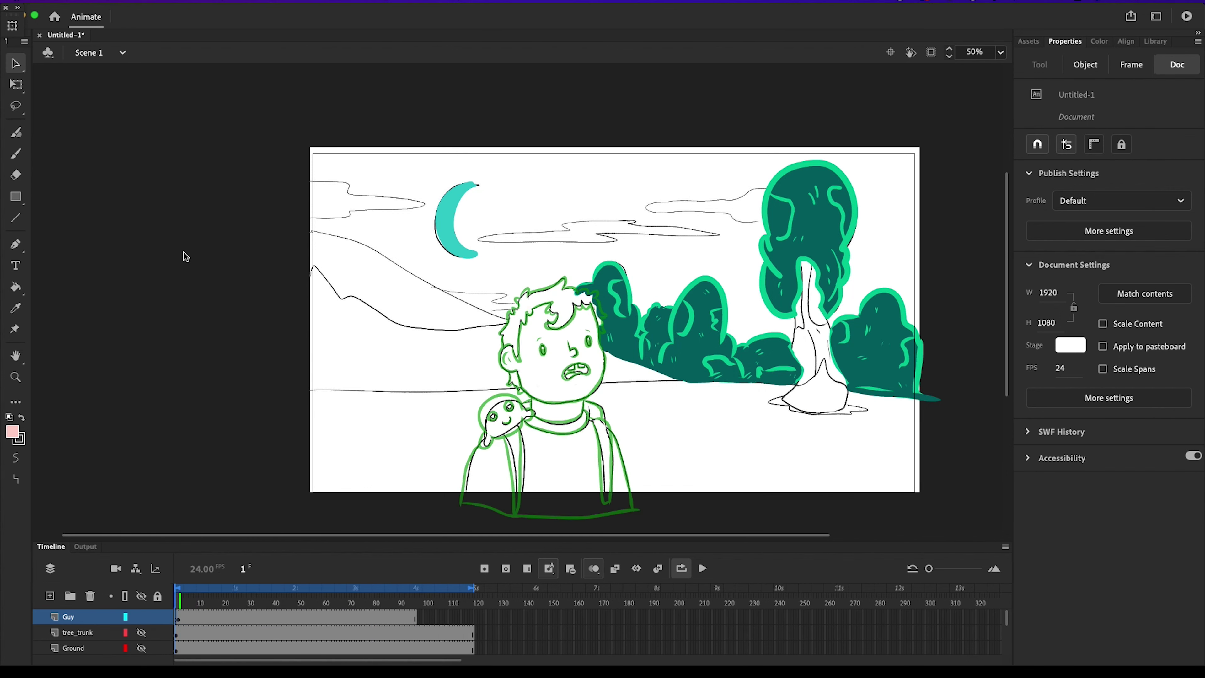
{"action": "key", "text": "super+z"}
{"action": "key", "text": "super+z"}
{"action": "key", "text": "super+z"}
{"action": "key", "text": "super+z"}
{"action": "key", "text": "super+z"}
{"action": "key", "text": "super+z"}
{"action": "key", "text": "super+z"}
{"action": "key", "text": "super+z"}
Step: Replace the emptied boy layer with a new layer named Guy and return to frame 1
{"action": "left_click", "coordinate": [114, 2]}
{"action": "left_click", "coordinate": [313, 606]}
{"action": "left_click", "coordinate": [90, 596]}
{"action": "left_click", "coordinate": [50, 596]}
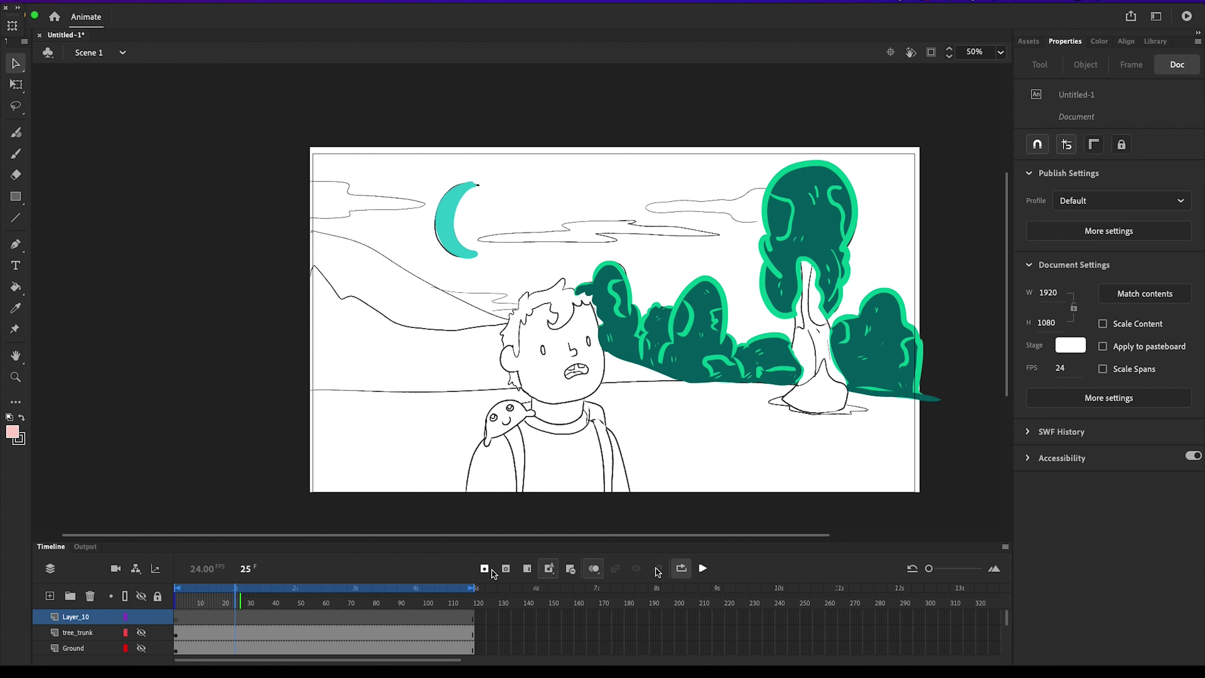
{"action": "left_click_drag", "start_coordinate": [179, 598], "coordinate": [339, 597]}
{"action": "left_click_drag", "start_coordinate": [417, 600], "coordinate": [106, 588]}
{"action": "double_click", "coordinate": [76, 617]}
{"action": "type", "text": "Guy"}
Step: Outline the boy's hair over the sketch on the Guy layer with a black Fluid Brush at size 5
{"action": "scroll", "coordinate": [161, 640], "scroll_direction": "down", "scroll_amount": 3}
{"action": "scroll", "coordinate": [162, 640], "scroll_direction": "up", "scroll_amount": 3}
{"action": "left_click", "coordinate": [48, 207]}
{"action": "left_click", "coordinate": [16, 132]}
{"action": "left_click", "coordinate": [1035, 183]}
{"action": "left_click", "coordinate": [838, 226]}
{"action": "left_click_drag", "start_coordinate": [502, 338], "coordinate": [504, 347]}
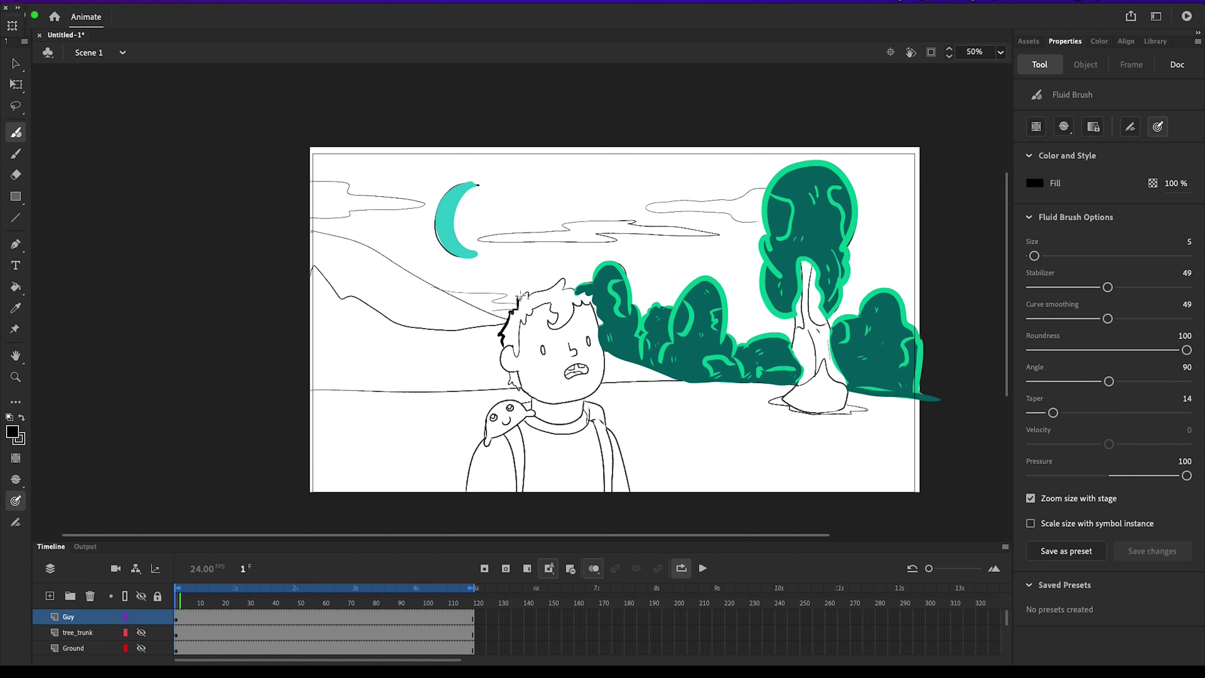
{"action": "left_click_drag", "start_coordinate": [528, 295], "coordinate": [563, 290]}
{"action": "mouse_move", "coordinate": [600, 333]}
{"action": "left_mouse_down"}
{"action": "mouse_move", "coordinate": [590, 298]}
{"action": "mouse_move", "coordinate": [600, 331]}
{"action": "left_mouse_up"}
{"action": "mouse_move", "coordinate": [509, 345]}
{"action": "left_mouse_down"}
{"action": "mouse_move", "coordinate": [521, 365]}
{"action": "mouse_move", "coordinate": [529, 316]}
{"action": "mouse_move", "coordinate": [565, 327]}
{"action": "mouse_move", "coordinate": [585, 305]}
{"action": "left_mouse_up"}
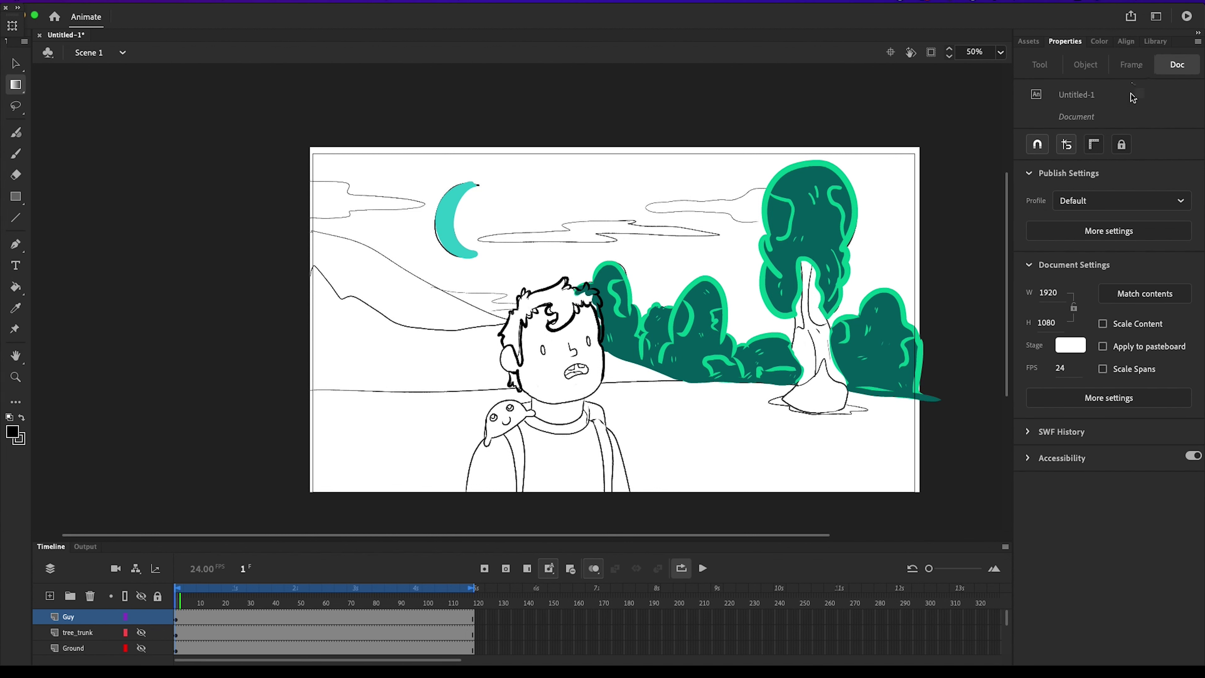
Step: Fill the small hair patch below the boy's ear with yellow using the Paint Bucket
{"action": "left_click", "coordinate": [15, 286]}
{"action": "left_click", "coordinate": [1035, 184]}
{"action": "left_click", "coordinate": [1005, 284]}
{"action": "left_click", "coordinate": [514, 381]}
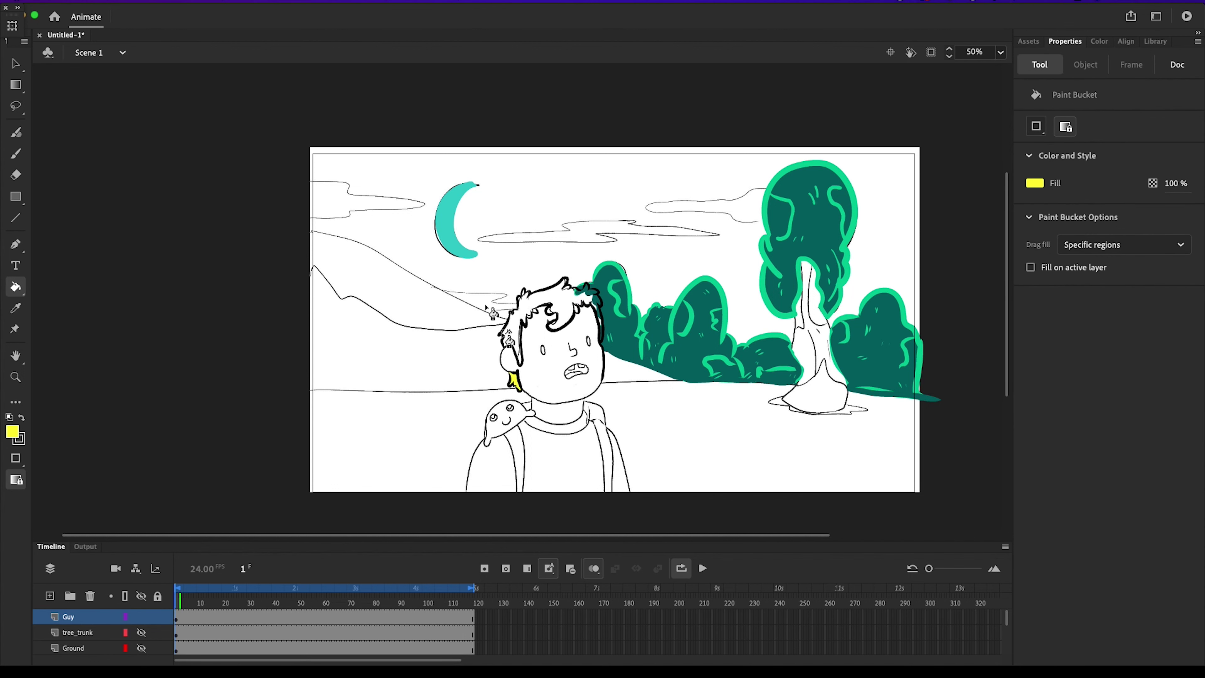
Step: Close the lower edge of the boy's hair and fringe with black Fluid Brush strokes
{"action": "left_click", "coordinate": [21, 135]}
{"action": "left_click", "coordinate": [1035, 183]}
{"action": "left_click", "coordinate": [873, 205]}
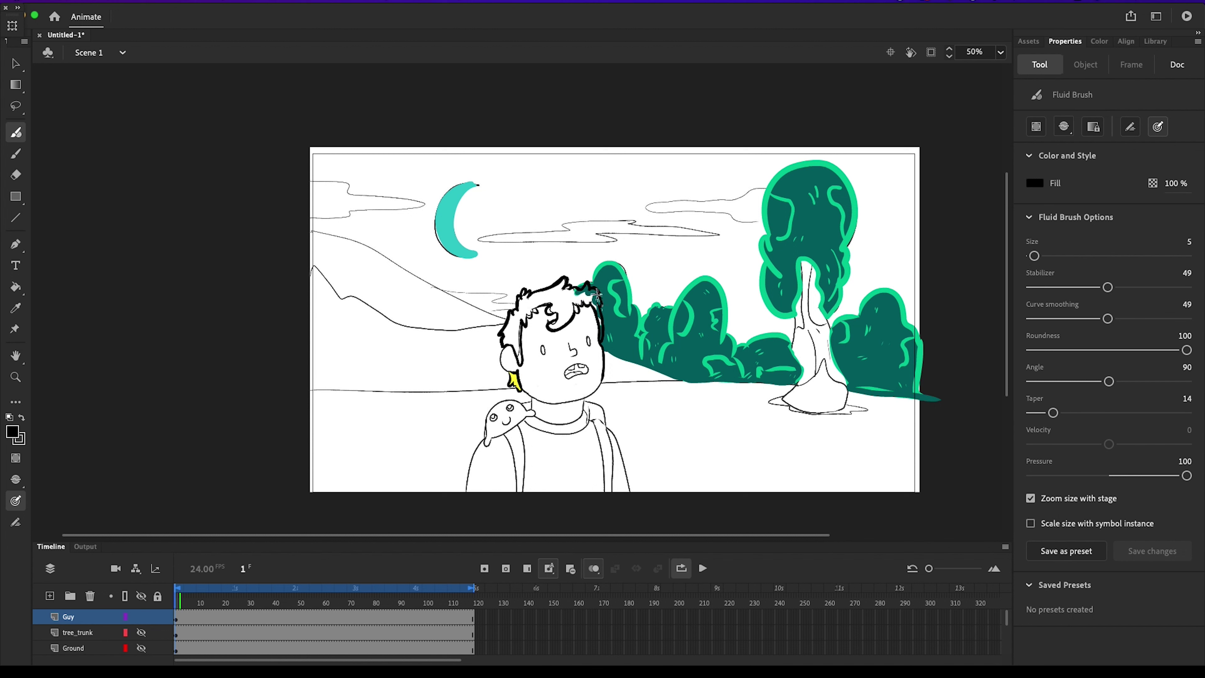
{"action": "mouse_move", "coordinate": [551, 312]}
{"action": "left_mouse_down"}
{"action": "mouse_move", "coordinate": [534, 312]}
{"action": "mouse_move", "coordinate": [515, 346]}
{"action": "left_mouse_up"}
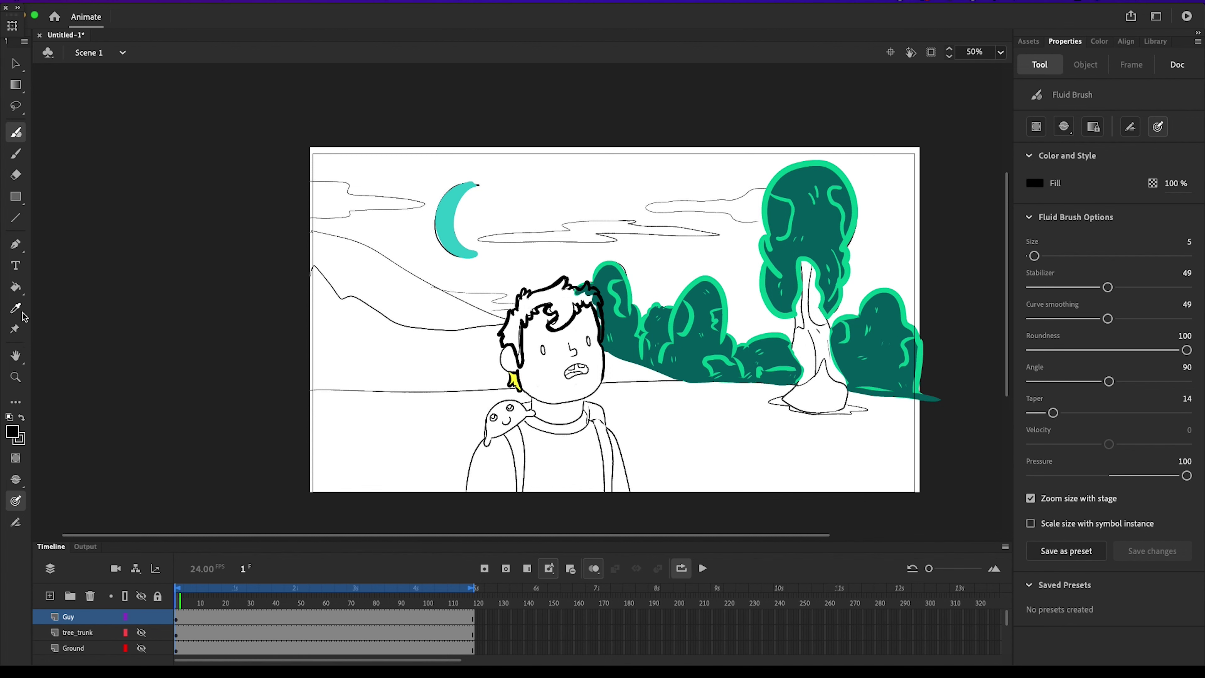
Step: Sample the yellow from the hair patch, fill the rest of the hair and brush over the remaining gaps
{"action": "left_click", "coordinate": [16, 308]}
{"action": "left_click", "coordinate": [515, 381]}
{"action": "left_click", "coordinate": [587, 291]}
{"action": "key", "text": "b"}
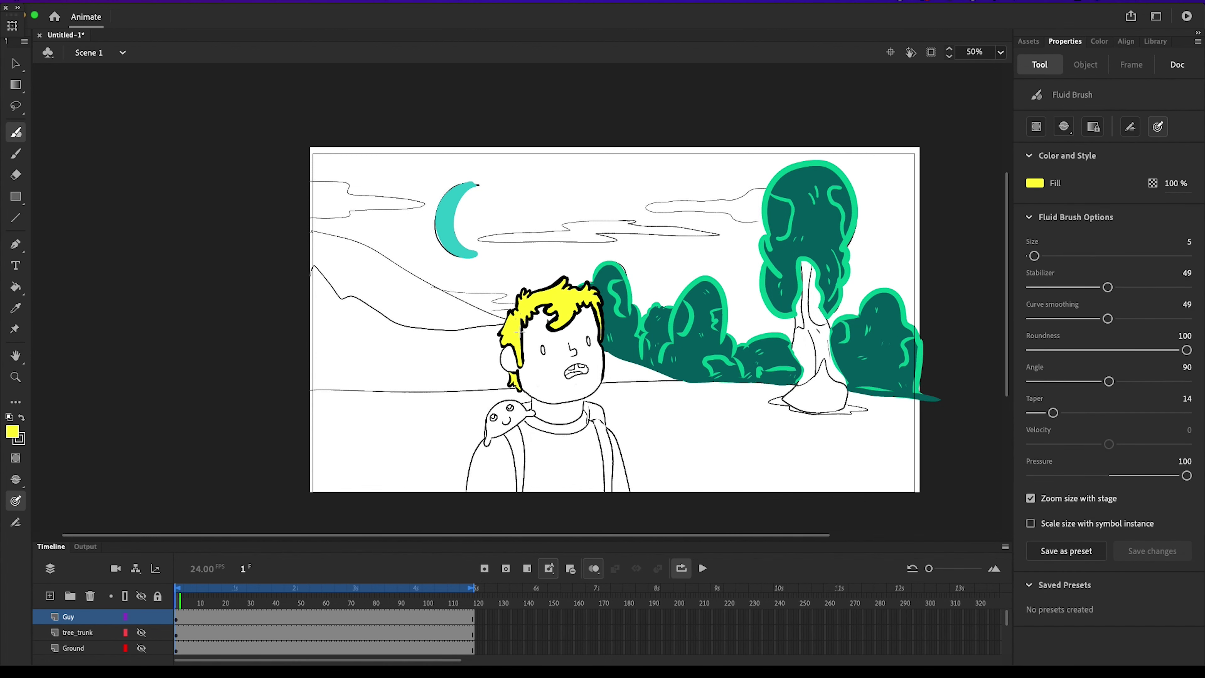
{"action": "left_click_drag", "start_coordinate": [575, 279], "coordinate": [565, 281]}
{"action": "mouse_move", "coordinate": [592, 288]}
{"action": "left_mouse_down"}
{"action": "mouse_move", "coordinate": [601, 336]}
{"action": "mouse_move", "coordinate": [581, 291]}
{"action": "left_mouse_up"}
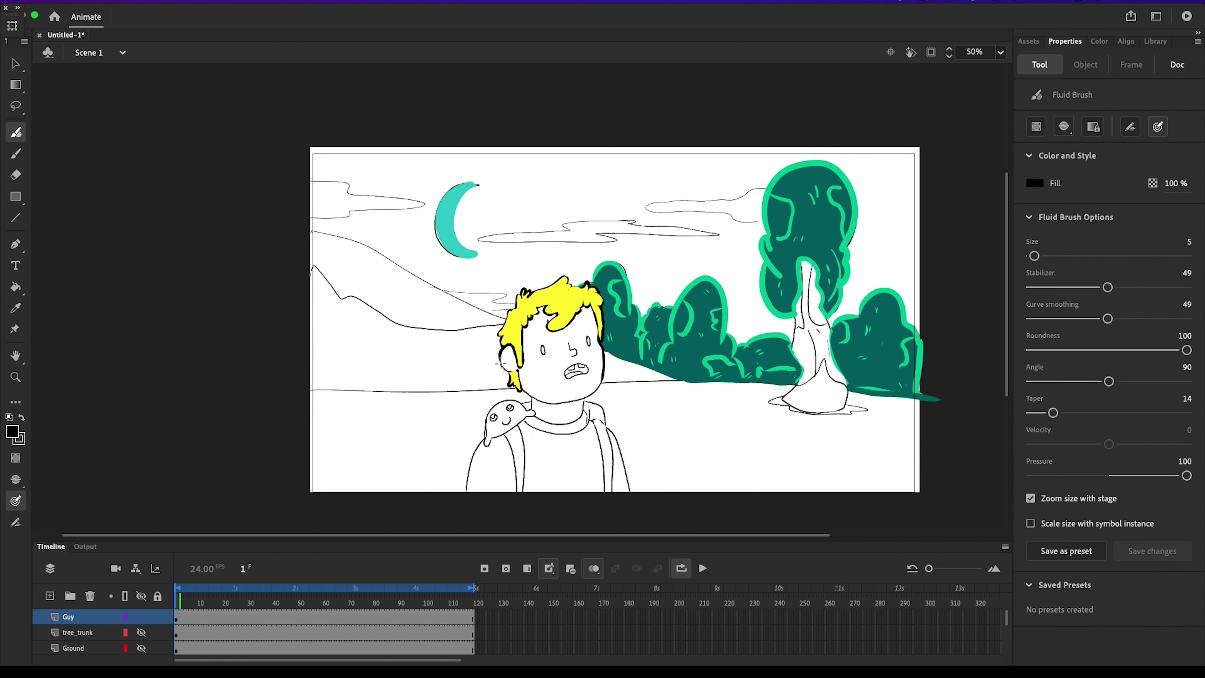
Step: Raise the Fluid Brush's curve smoothing to 68 and outline the boy's ear, face and neck in black
{"action": "mouse_move", "coordinate": [501, 364]}
{"action": "left_mouse_down"}
{"action": "mouse_move", "coordinate": [604, 335]}
{"action": "mouse_move", "coordinate": [529, 397]}
{"action": "mouse_move", "coordinate": [597, 390]}
{"action": "mouse_move", "coordinate": [608, 362]}
{"action": "left_mouse_up"}
{"action": "key", "text": "ctrl+z"}
{"action": "left_click_drag", "start_coordinate": [1108, 319], "coordinate": [1138, 319]}
{"action": "mouse_move", "coordinate": [520, 385]}
{"action": "left_mouse_down"}
{"action": "mouse_move", "coordinate": [554, 399]}
{"action": "mouse_move", "coordinate": [605, 354]}
{"action": "mouse_move", "coordinate": [605, 330]}
{"action": "left_mouse_up"}
{"action": "mouse_move", "coordinate": [532, 413]}
{"action": "left_mouse_down"}
{"action": "mouse_move", "coordinate": [556, 425]}
{"action": "mouse_move", "coordinate": [583, 402]}
{"action": "left_mouse_up"}
{"action": "key", "text": "super+z"}
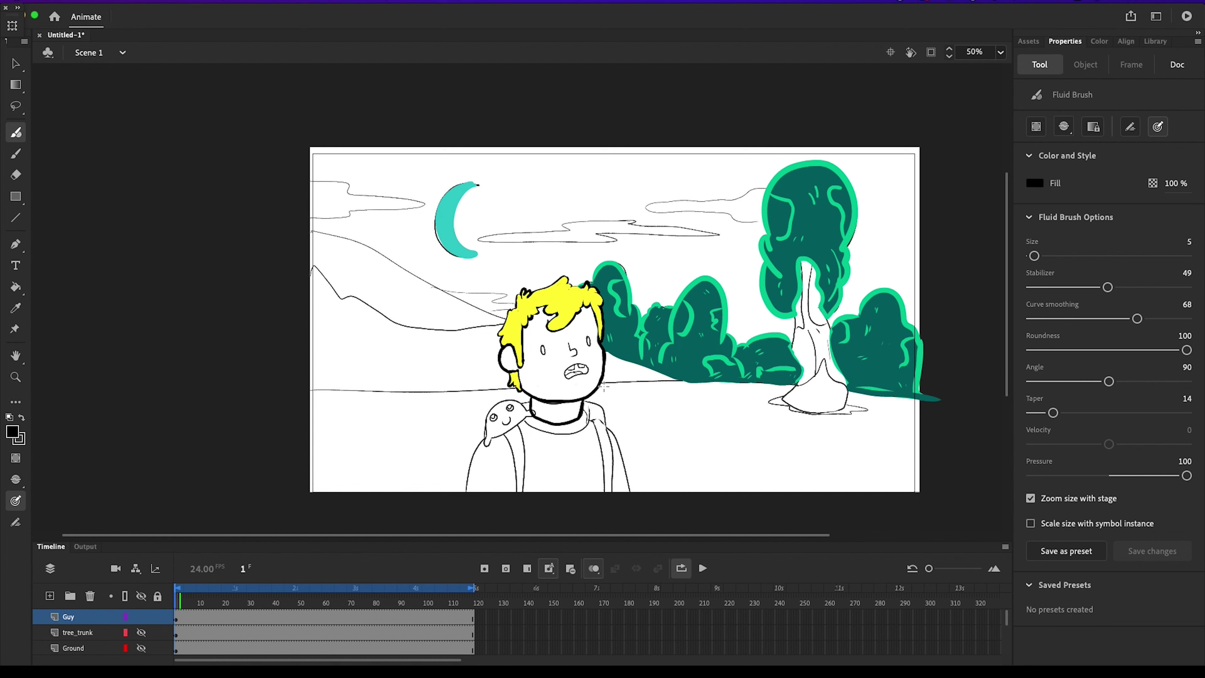
Step: Mix a pale pink skin colour and fill the boy's face, ear and neck with it
{"action": "left_click", "coordinate": [16, 287]}
{"action": "left_click", "coordinate": [1035, 183]}
{"action": "left_click", "coordinate": [1016, 195]}
{"action": "left_click", "coordinate": [602, 306]}
{"action": "left_click", "coordinate": [632, 311]}
{"action": "left_click", "coordinate": [562, 317]}
{"action": "left_click", "coordinate": [632, 264]}
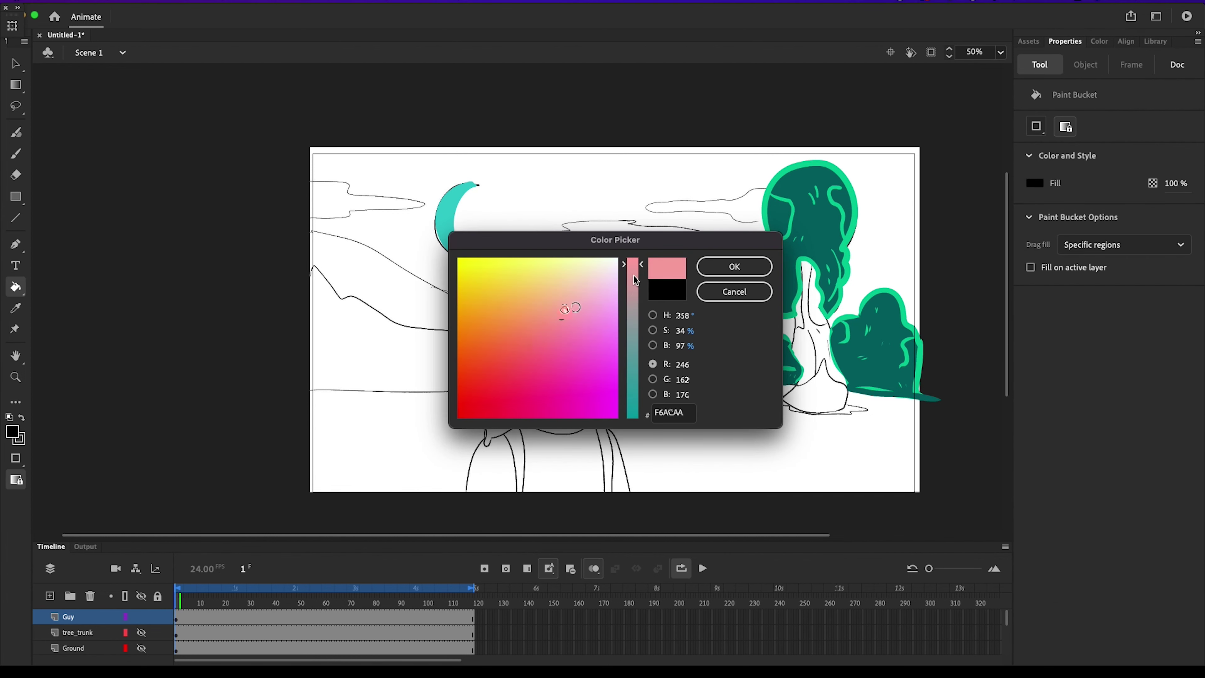
{"action": "left_click", "coordinate": [585, 284]}
{"action": "left_click", "coordinate": [734, 266]}
{"action": "left_click", "coordinate": [562, 361]}
{"action": "left_click", "coordinate": [560, 412]}
Step: Paint the boy's eyes, nose and open mouth with the black Fluid Brush
{"action": "left_click", "coordinate": [16, 132]}
{"action": "left_click", "coordinate": [1035, 184]}
{"action": "left_click", "coordinate": [844, 217]}
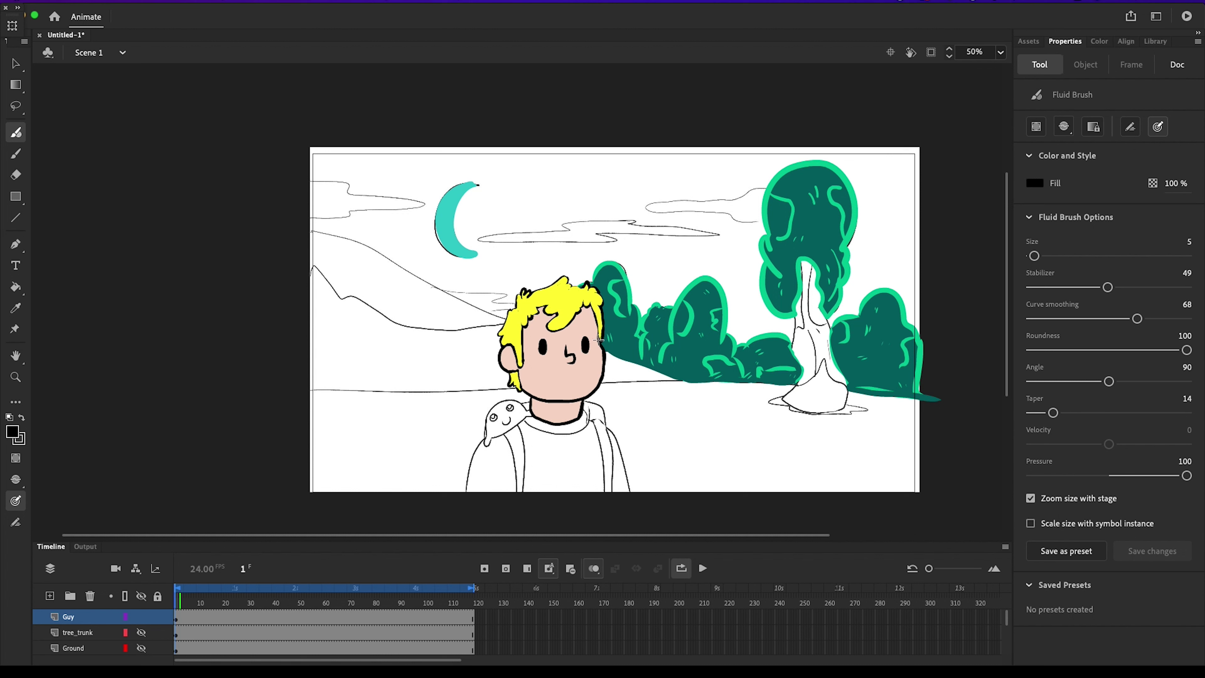
{"action": "left_click_drag", "start_coordinate": [561, 373], "coordinate": [579, 371]}
{"action": "left_click_drag", "start_coordinate": [561, 374], "coordinate": [567, 378]}
Step: Fill the lower part of the boy's mouth with dark red
{"action": "left_click", "coordinate": [15, 286]}
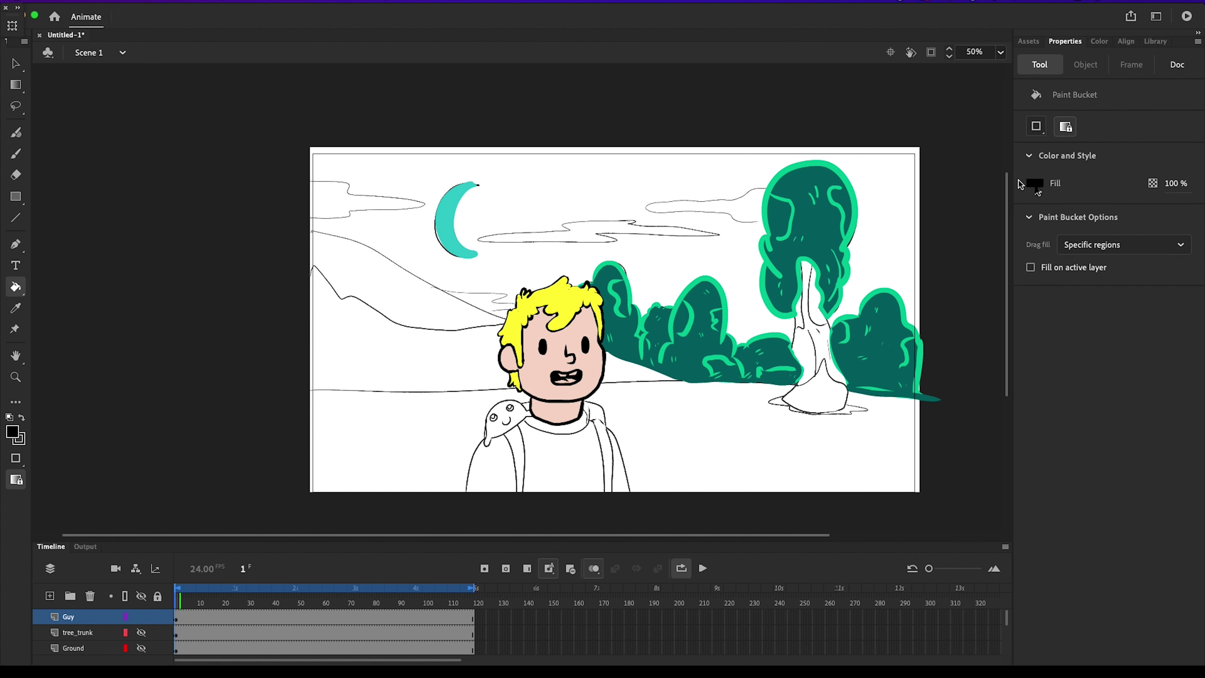
{"action": "left_click", "coordinate": [563, 376]}
{"action": "left_click", "coordinate": [573, 376]}
{"action": "key", "text": "super+z"}
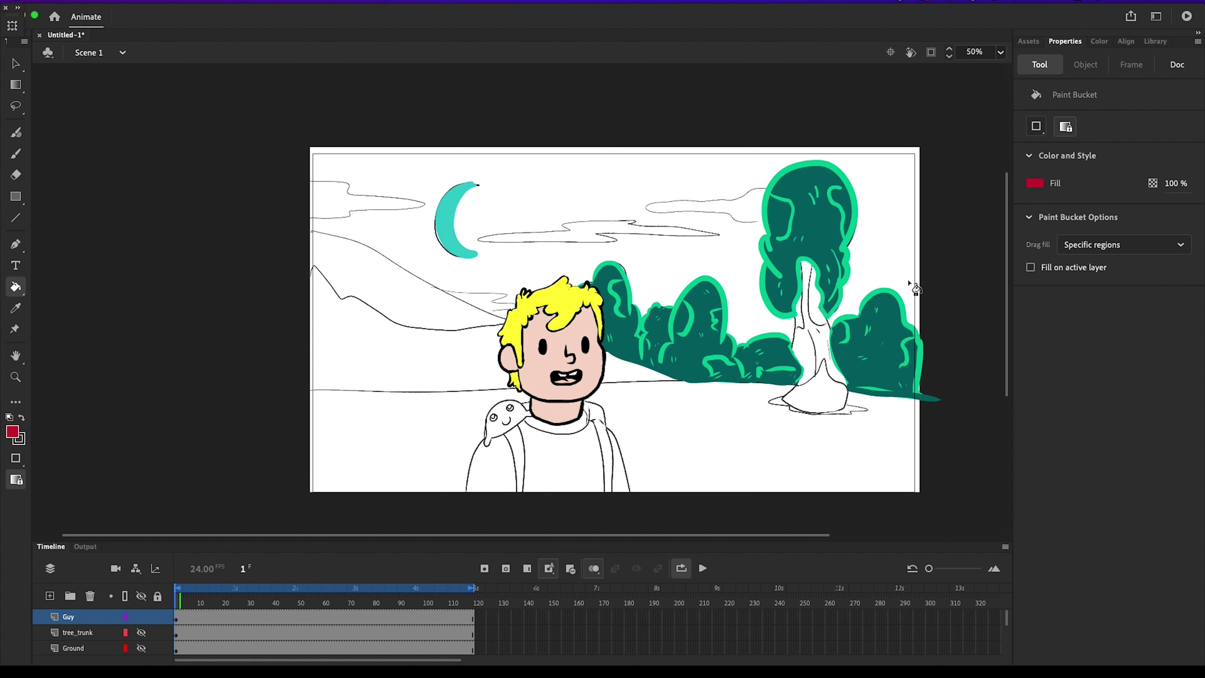
{"action": "left_click", "coordinate": [565, 382]}
Step: Paint white highlights in both of the boy's eyes with the Fluid Brush
{"action": "key", "text": "b"}
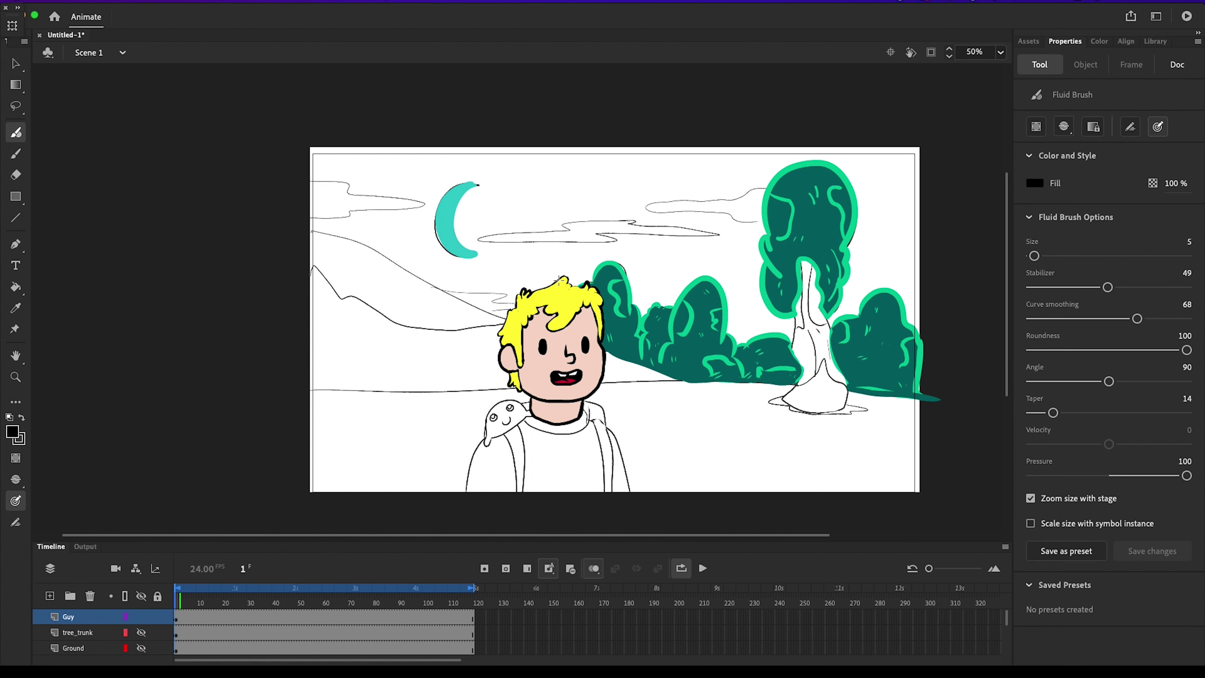
{"action": "left_click", "coordinate": [1035, 184]}
{"action": "left_click", "coordinate": [805, 262]}
Step: Outline the boy's collar, shirt, sleeves and backpack straps in black
{"action": "left_click", "coordinate": [1035, 183]}
{"action": "left_click", "coordinate": [836, 217]}
{"action": "mouse_move", "coordinate": [584, 411]}
{"action": "left_mouse_down"}
{"action": "mouse_move", "coordinate": [541, 430]}
{"action": "mouse_move", "coordinate": [524, 413]}
{"action": "mouse_move", "coordinate": [610, 502]}
{"action": "left_mouse_up"}
{"action": "left_click_drag", "start_coordinate": [608, 427], "coordinate": [629, 501]}
{"action": "mouse_move", "coordinate": [524, 420]}
{"action": "left_mouse_down"}
{"action": "mouse_move", "coordinate": [505, 432]}
{"action": "mouse_move", "coordinate": [474, 523]}
{"action": "mouse_move", "coordinate": [593, 494]}
{"action": "mouse_move", "coordinate": [630, 499]}
{"action": "left_mouse_up"}
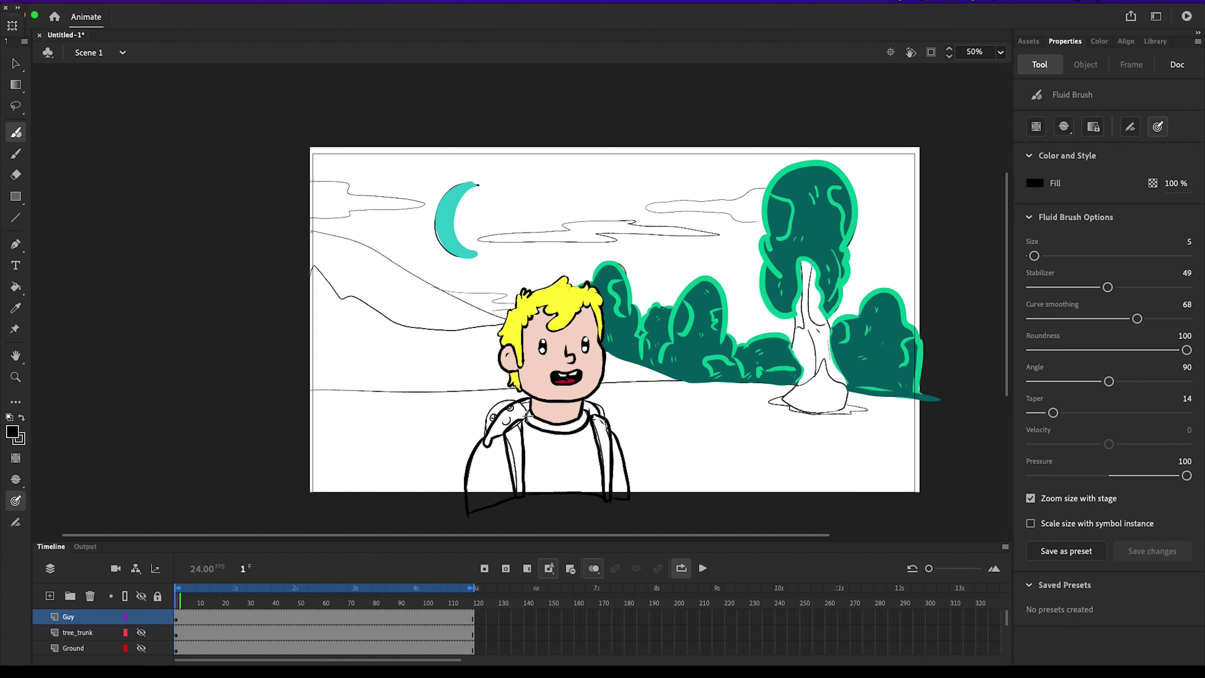
Step: Fill the boy's shirt and sleeve with dark red using the Paint Bucket
{"action": "left_click", "coordinate": [17, 429]}
{"action": "left_click", "coordinate": [137, 525]}
{"action": "left_click", "coordinate": [15, 287]}
{"action": "left_click", "coordinate": [508, 420]}
{"action": "left_click", "coordinate": [555, 485]}
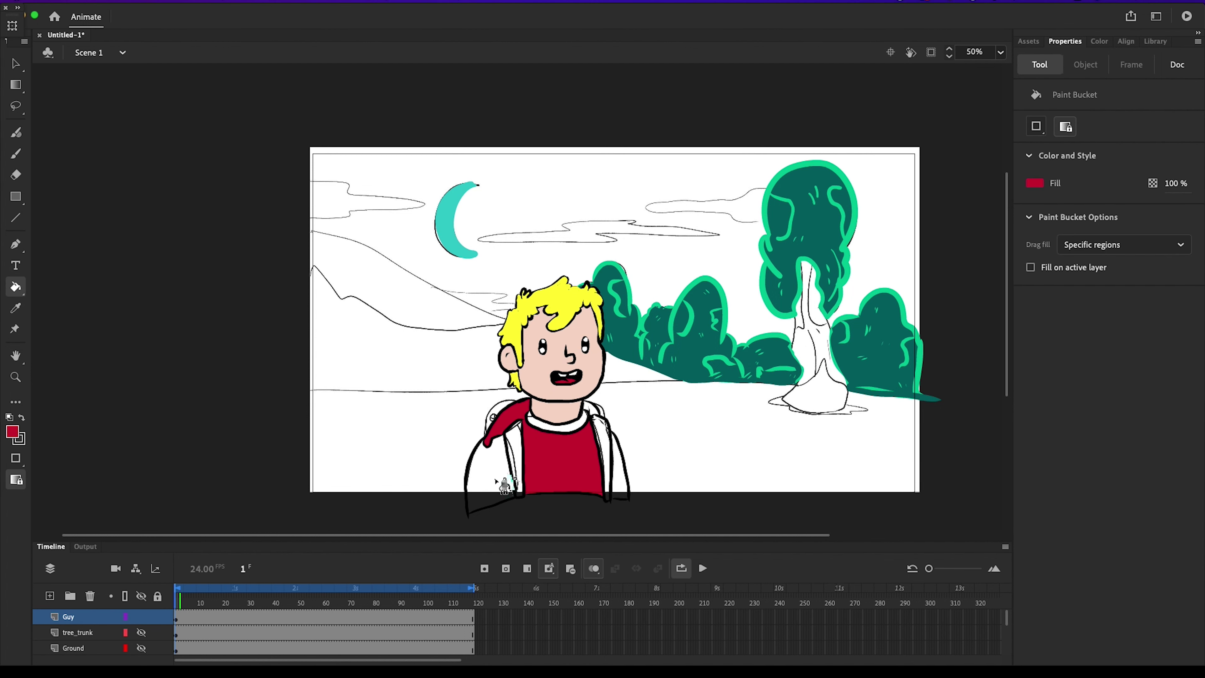
{"action": "left_click", "coordinate": [502, 486]}
Step: Fill the boy's collar and both backpack straps with very dark navy blue
{"action": "left_click", "coordinate": [15, 133]}
{"action": "left_click", "coordinate": [18, 438]}
{"action": "left_click", "coordinate": [21, 450]}
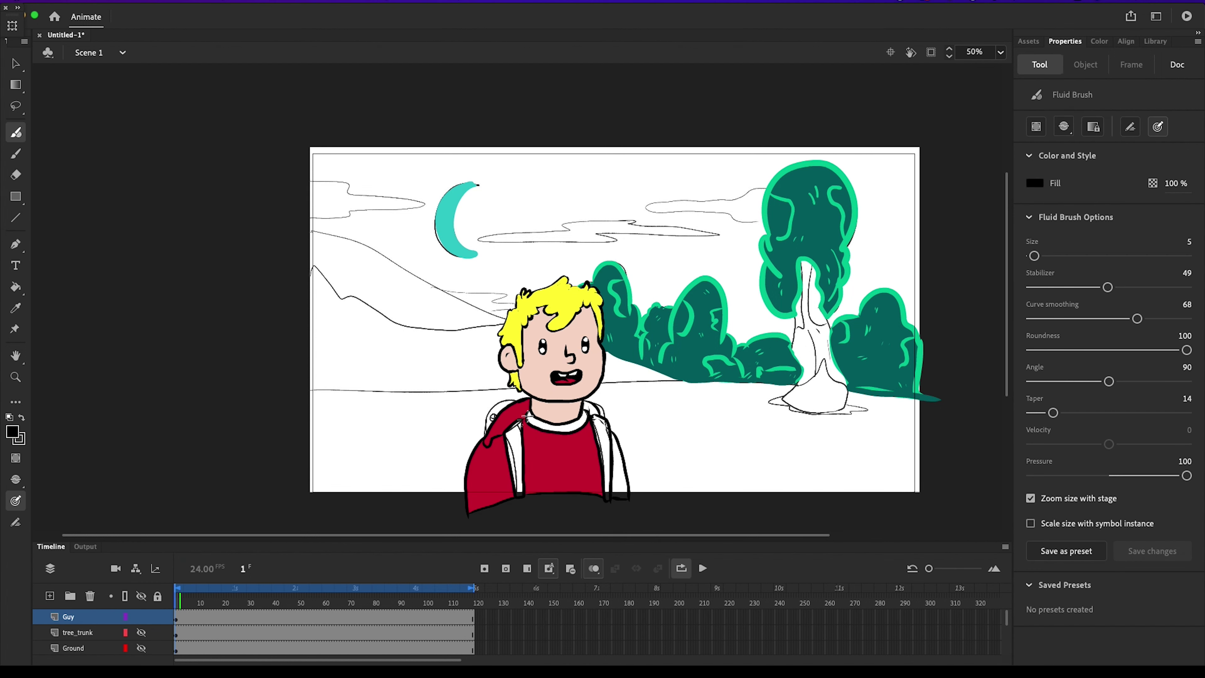
{"action": "left_click", "coordinate": [16, 287]}
{"action": "left_click", "coordinate": [13, 431]}
{"action": "left_click", "coordinate": [84, 554]}
{"action": "left_click", "coordinate": [515, 439]}
{"action": "left_click", "coordinate": [601, 429]}
{"action": "left_click", "coordinate": [13, 431]}
{"action": "left_click", "coordinate": [178, 537]}
{"action": "left_click", "coordinate": [12, 431]}
{"action": "left_click_drag", "start_coordinate": [516, 456], "coordinate": [653, 424]}
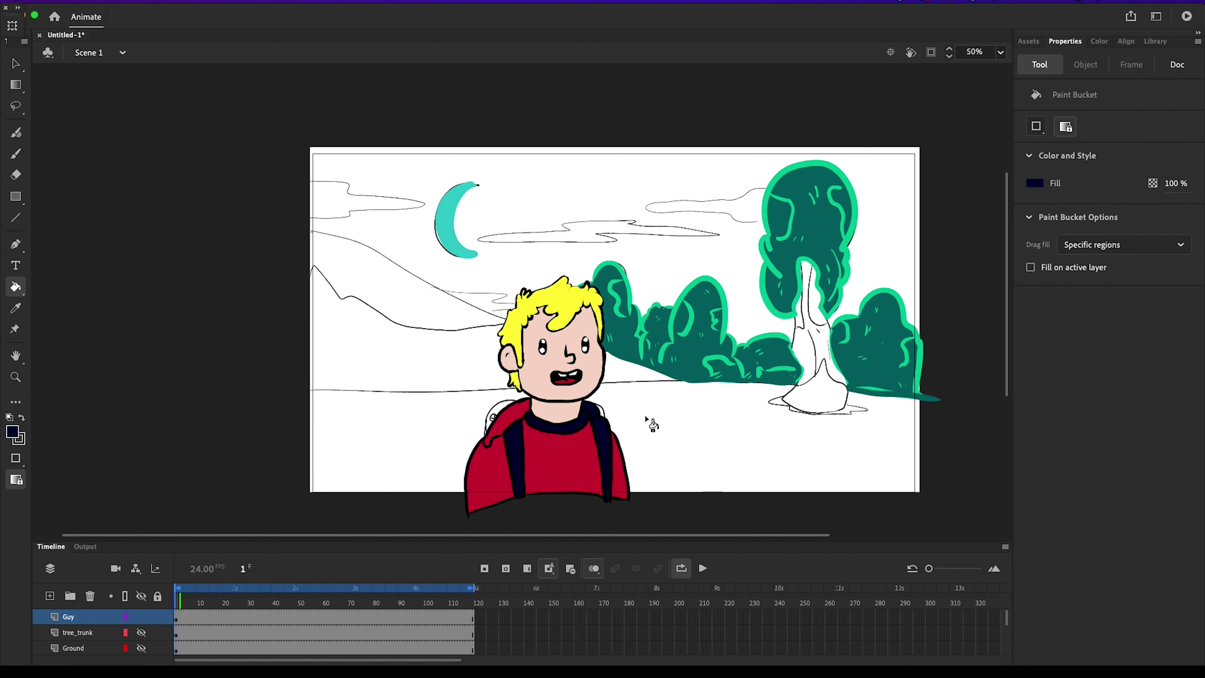
Step: Paint the creature on the boy's shoulder in white with black outlines and hide the Sketch layer
{"action": "key", "text": "b"}
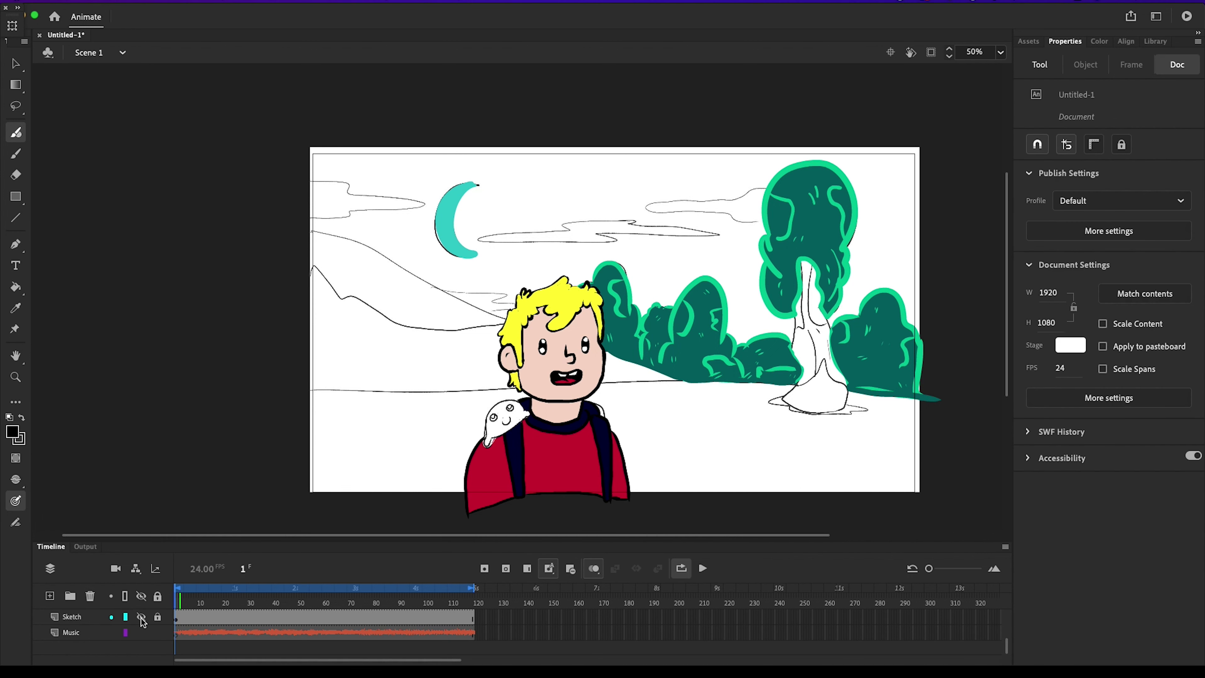
{"action": "left_click", "coordinate": [141, 617]}
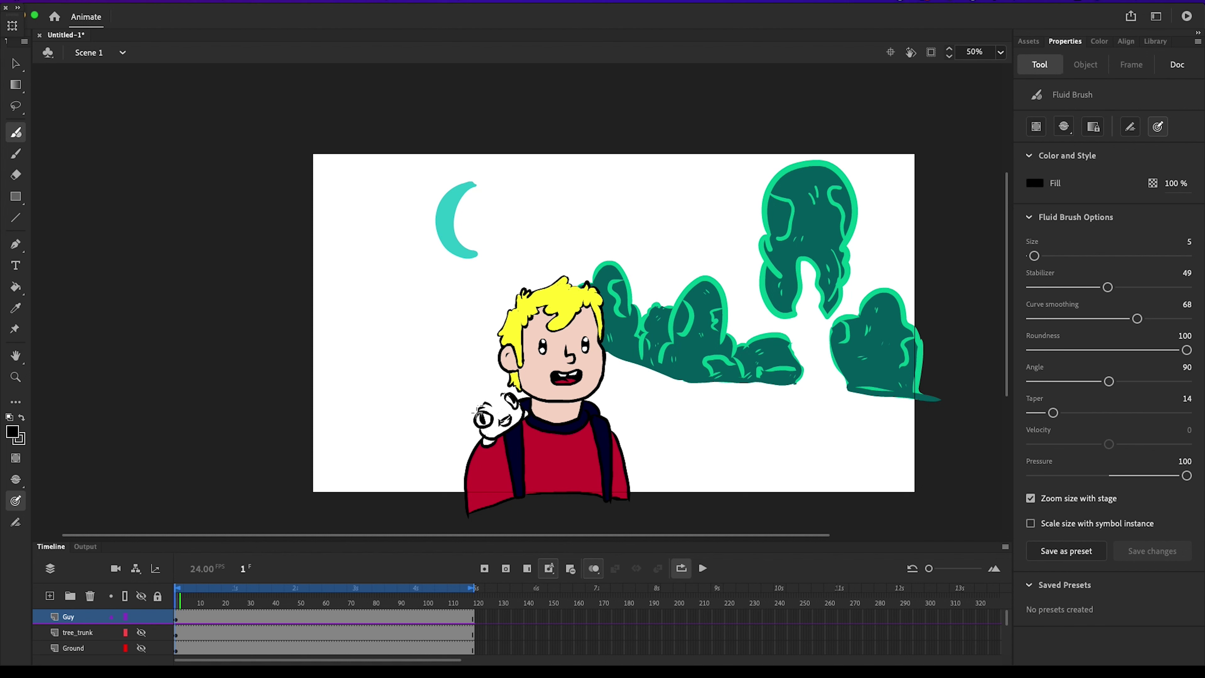
Step: Fill the shoulder creature's eyes with bright green and its body with dark maroon
{"action": "key", "text": "k"}
{"action": "left_click", "coordinate": [12, 432]}
{"action": "left_click", "coordinate": [125, 536]}
{"action": "left_click", "coordinate": [487, 420]}
{"action": "left_click", "coordinate": [14, 430]}
{"action": "left_click", "coordinate": [200, 480]}
{"action": "left_click", "coordinate": [513, 423]}
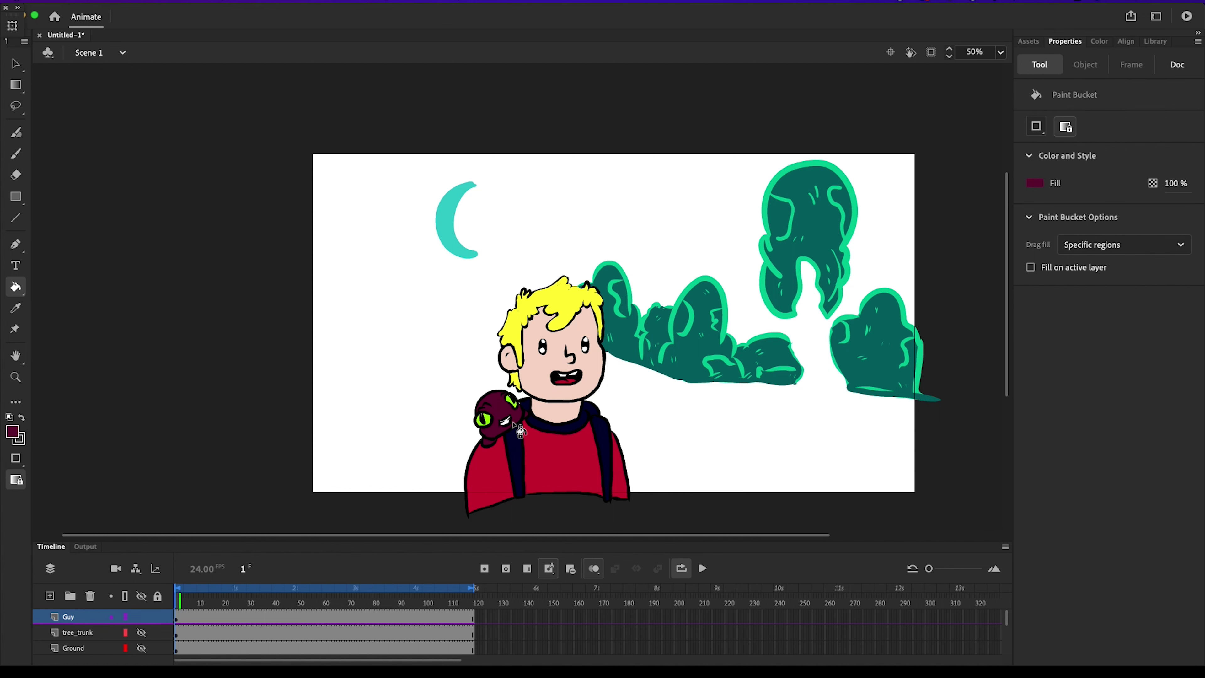
Step: Touch up the shoulder creature with a dark maroon brush and add white highlights to its eyes
{"action": "key", "text": "b"}
{"action": "left_click", "coordinate": [13, 431]}
{"action": "left_click", "coordinate": [242, 456]}
{"action": "left_click", "coordinate": [642, 358]}
{"action": "key", "text": "Return"}
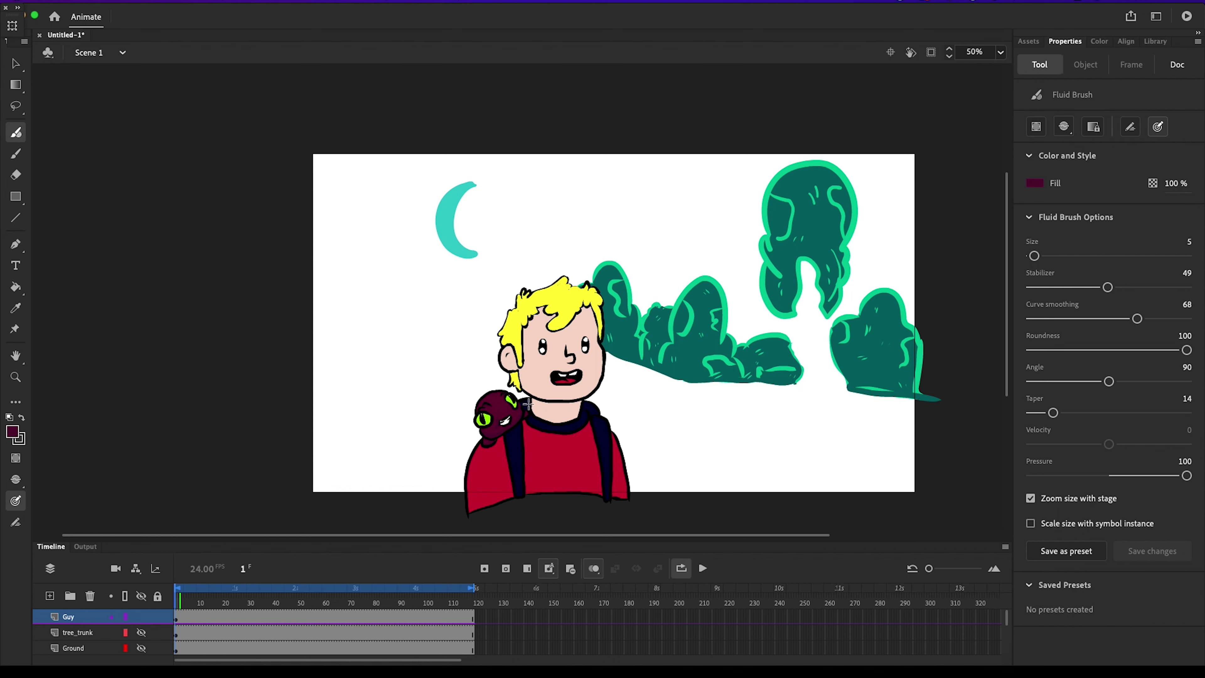
{"action": "left_click", "coordinate": [14, 432]}
{"action": "left_click", "coordinate": [484, 418]}
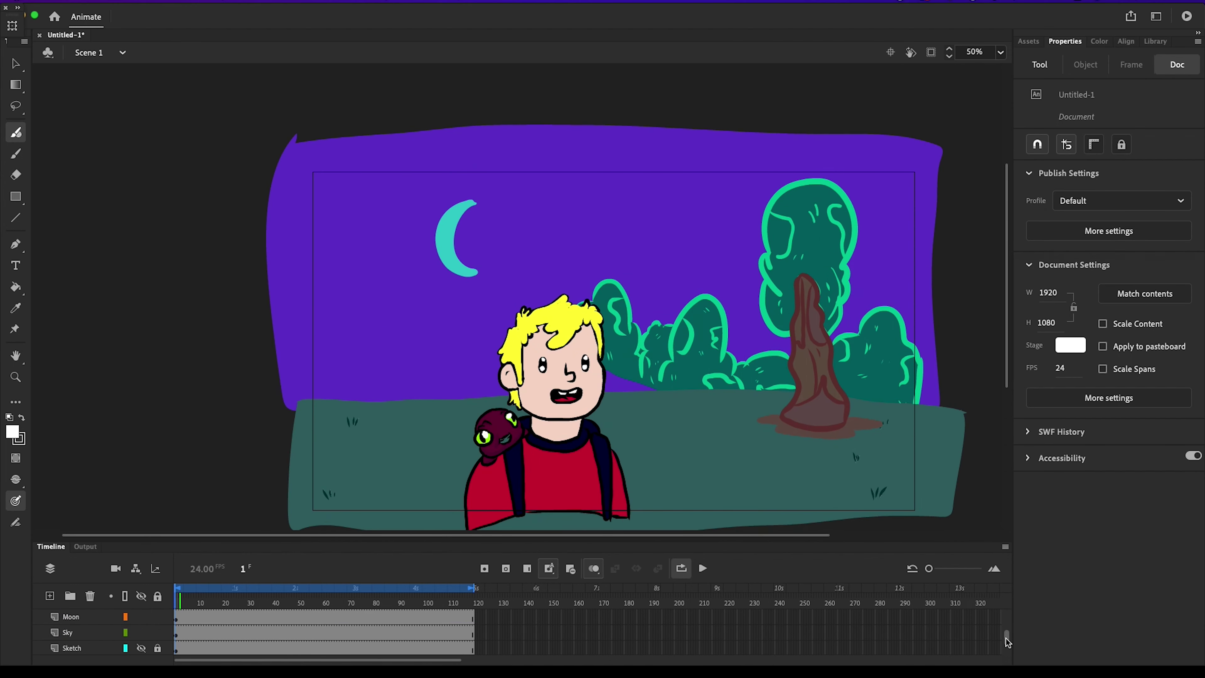
Step: Show the hidden scene layers, enlarge the timeline's frame view and play the animation
{"action": "scroll", "coordinate": [1006, 639], "scroll_direction": "up", "scroll_amount": 1}
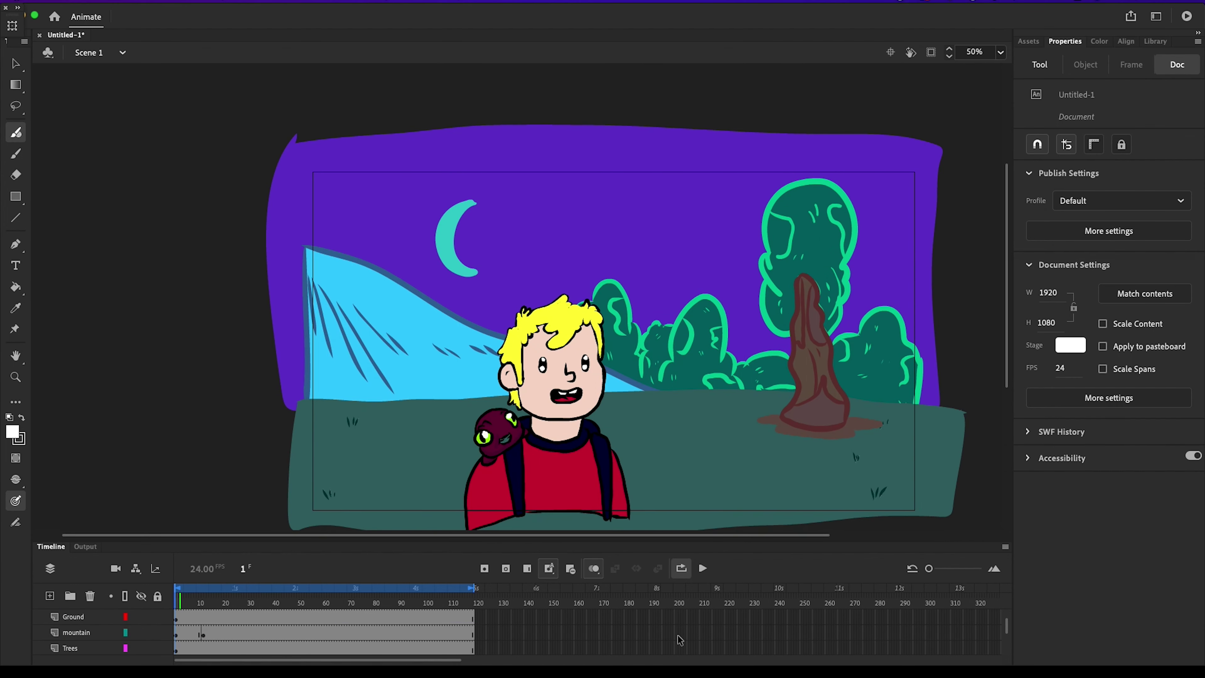
{"action": "left_click_drag", "start_coordinate": [929, 569], "coordinate": [959, 568]}
{"action": "left_click", "coordinate": [702, 568]}
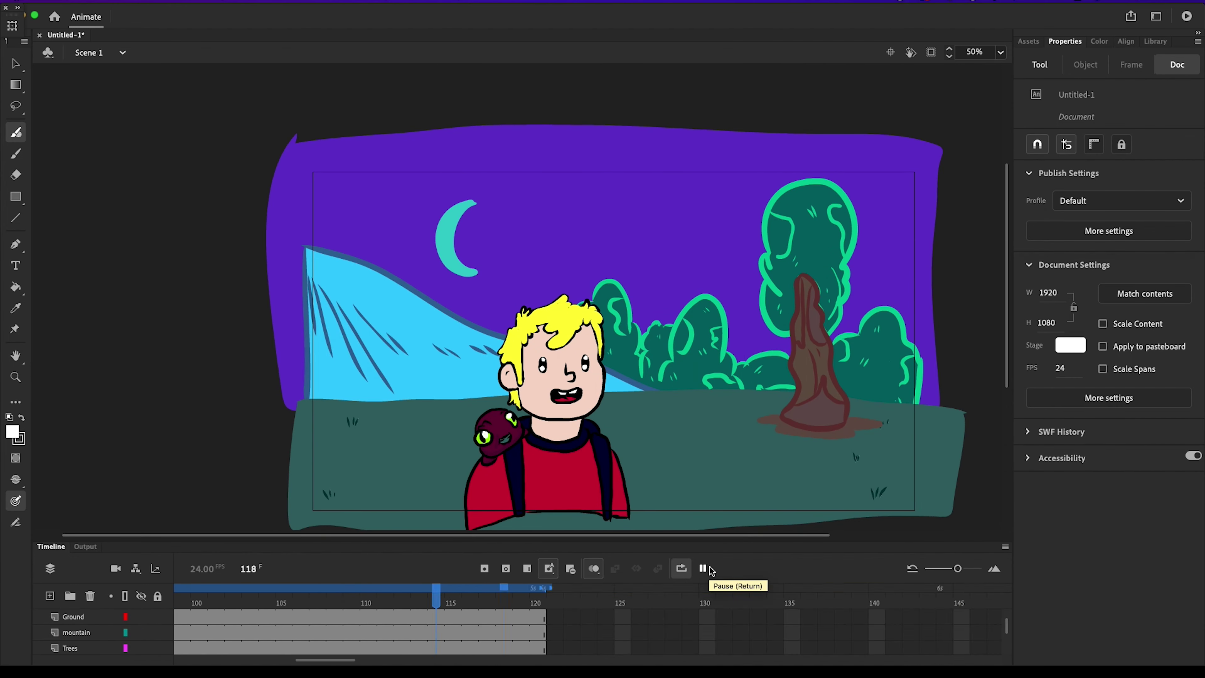
Step: Stop playback, return to the first frame and play the animation again to check the scene
{"action": "left_click", "coordinate": [706, 568]}
{"action": "left_click_drag", "start_coordinate": [436, 599], "coordinate": [145, 590]}
{"action": "left_click_drag", "start_coordinate": [1007, 625], "coordinate": [1006, 612]}
{"action": "left_click", "coordinate": [69, 617]}
{"action": "key", "text": "k"}
{"action": "key", "text": "Escape"}
{"action": "left_click", "coordinate": [702, 576]}
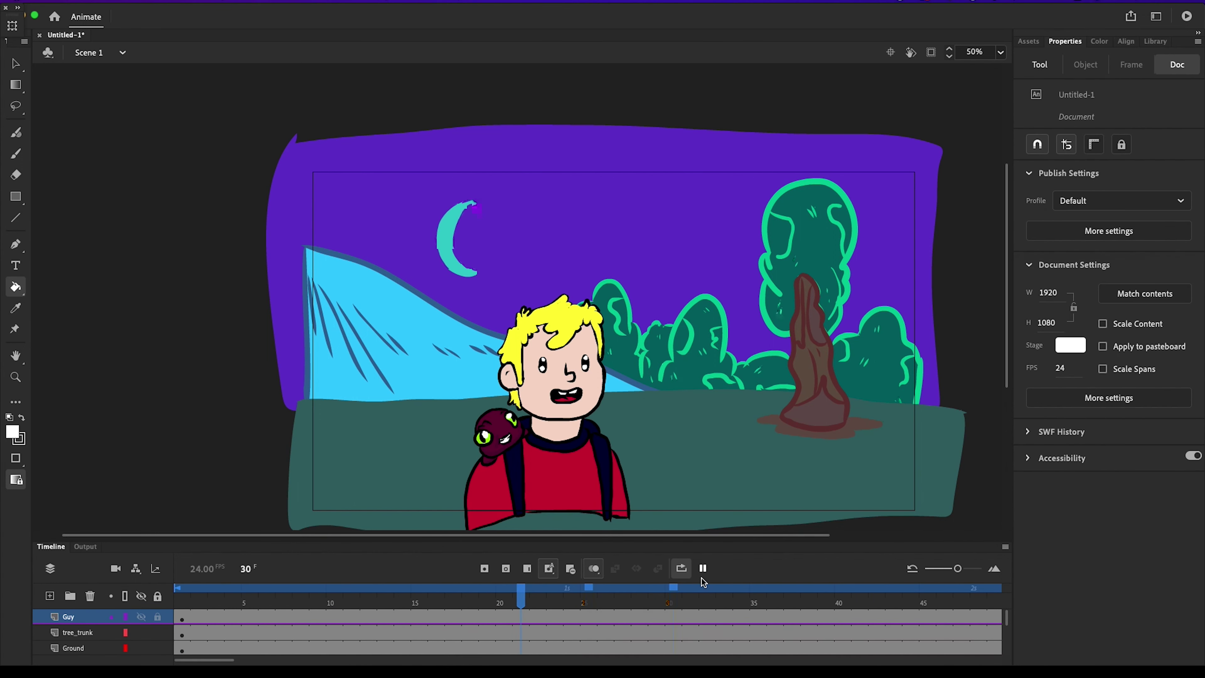
{"action": "left_click", "coordinate": [703, 569]}
Step: Return to the first frame and select the Sky layer
{"action": "left_click_drag", "start_coordinate": [436, 598], "coordinate": [140, 589]}
{"action": "left_click_drag", "start_coordinate": [1006, 617], "coordinate": [1009, 638]}
{"action": "left_click", "coordinate": [95, 631]}
Step: Try a darker purple fill on the selected sky shape
{"action": "left_click", "coordinate": [526, 280]}
{"action": "left_click", "coordinate": [12, 431]}
{"action": "left_click", "coordinate": [245, 461]}
{"action": "left_click_drag", "start_coordinate": [589, 403], "coordinate": [595, 409]}
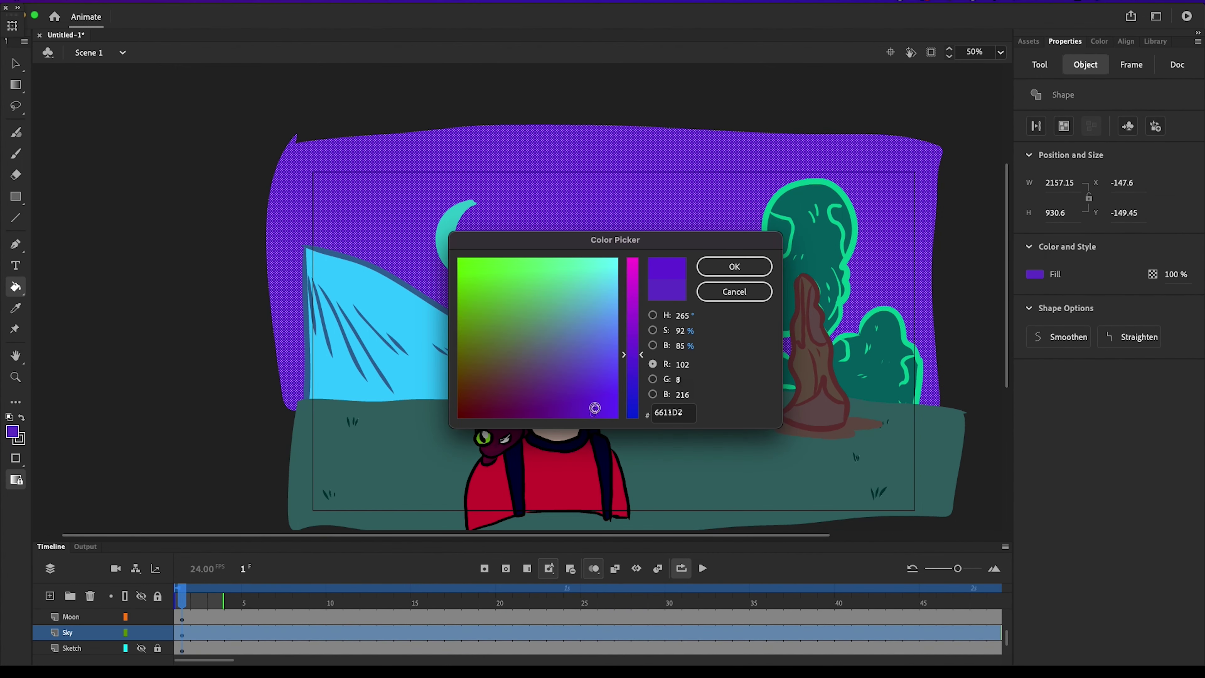
{"action": "left_click", "coordinate": [553, 413]}
{"action": "left_click", "coordinate": [733, 266]}
{"action": "left_click", "coordinate": [15, 133]}
{"action": "mouse_move", "coordinate": [267, 301]}
{"action": "left_mouse_down"}
{"action": "mouse_move", "coordinate": [766, 339]}
{"action": "mouse_move", "coordinate": [1001, 274]}
{"action": "left_mouse_up"}
{"action": "key", "text": "ctrl+z"}
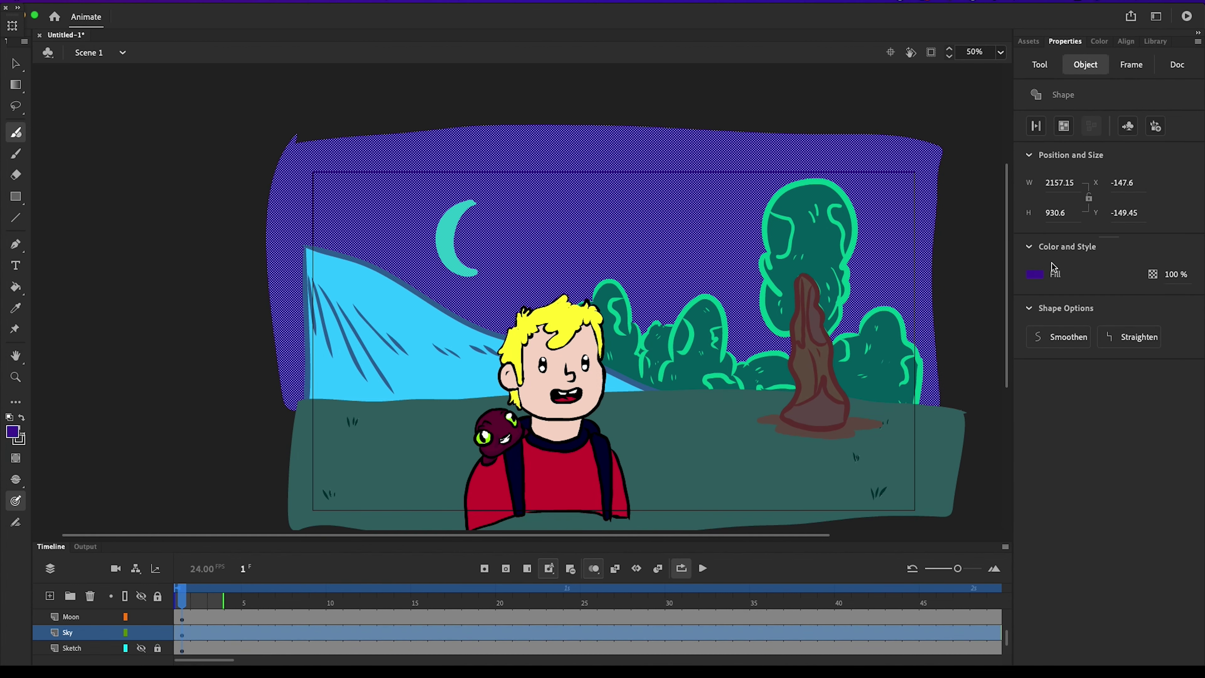
Step: Try near-black fill colours on the selected sky shape and undo them
{"action": "left_click", "coordinate": [13, 431]}
{"action": "left_click", "coordinate": [255, 468]}
{"action": "left_click", "coordinate": [479, 417]}
{"action": "left_click", "coordinate": [744, 265]}
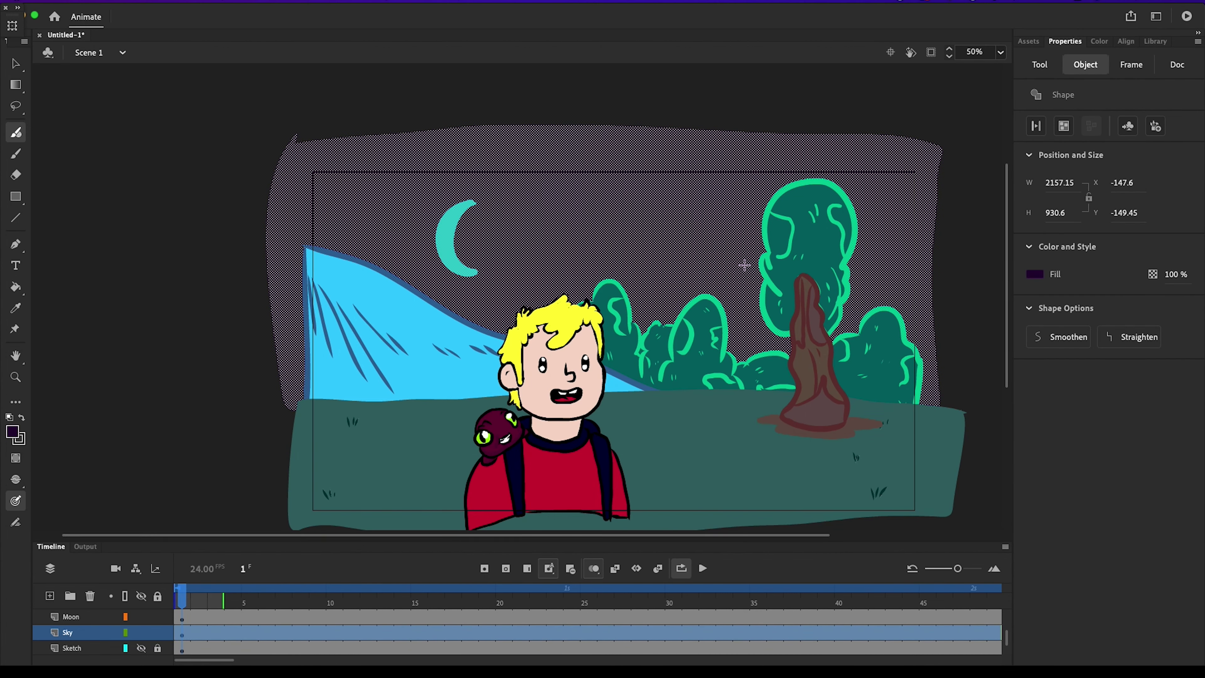
{"action": "key", "text": "ctrl+z"}
{"action": "left_click", "coordinate": [1035, 274]}
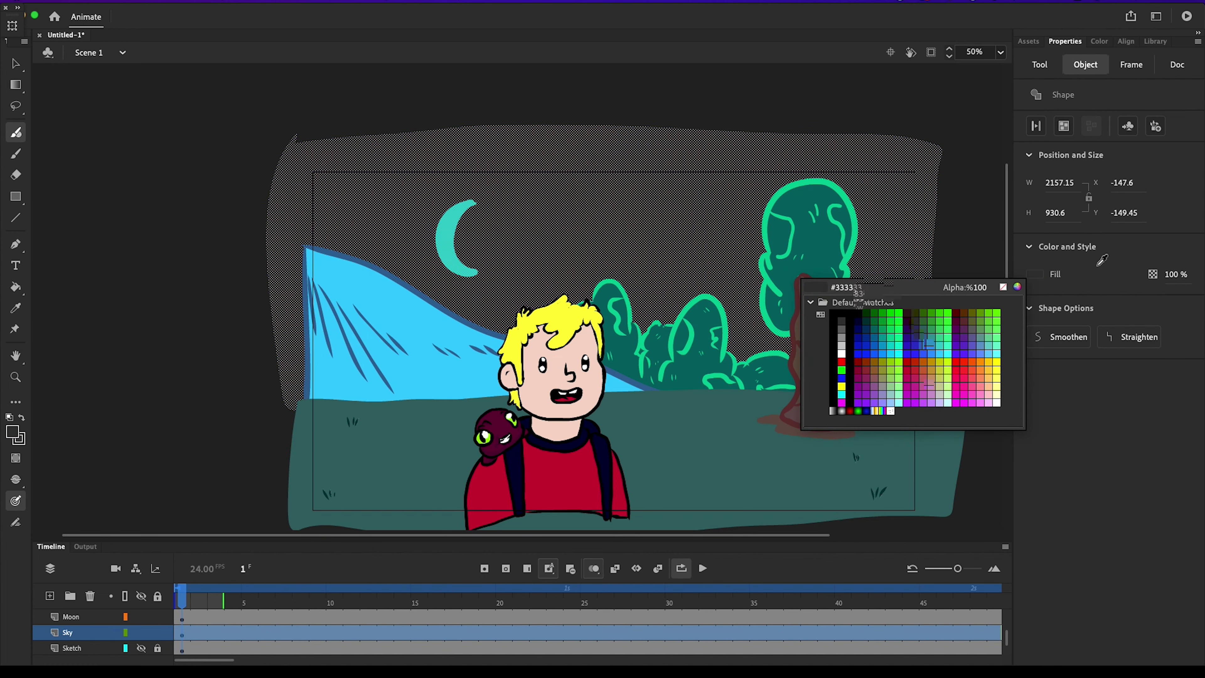
{"action": "left_click", "coordinate": [1097, 266]}
{"action": "key", "text": "ctrl+z"}
Step: Deselect the sky and set the Fluid Brush fill to a dark purple mixed from the sky colour
{"action": "key", "text": "v"}
{"action": "left_click", "coordinate": [17, 132]}
{"action": "left_click", "coordinate": [1035, 183]}
{"action": "left_click", "coordinate": [758, 280]}
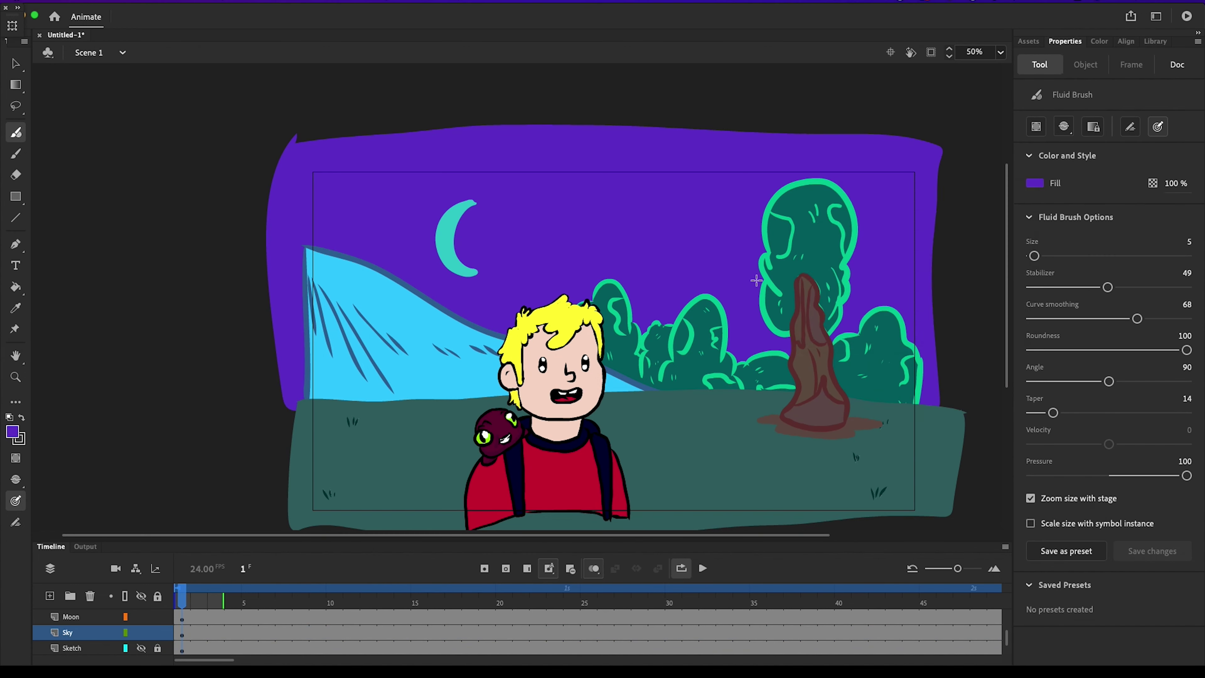
{"action": "left_click", "coordinate": [1035, 183]}
{"action": "left_click", "coordinate": [1014, 203]}
{"action": "left_click", "coordinate": [538, 406]}
{"action": "left_click_drag", "start_coordinate": [631, 355], "coordinate": [631, 390]}
{"action": "left_click", "coordinate": [524, 398]}
{"action": "left_click", "coordinate": [734, 267]}
Step: Draw rolling hill lines across the lower sky with the Fluid Brush and fill the areas beneath them with dark purple
{"action": "left_click_drag", "start_coordinate": [268, 282], "coordinate": [1001, 252]}
{"action": "left_click", "coordinate": [15, 287]}
{"action": "left_click", "coordinate": [305, 368]}
{"action": "left_click", "coordinate": [15, 133]}
{"action": "left_click_drag", "start_coordinate": [295, 311], "coordinate": [1001, 300]}
{"action": "left_click", "coordinate": [16, 286]}
{"action": "left_click", "coordinate": [504, 317]}
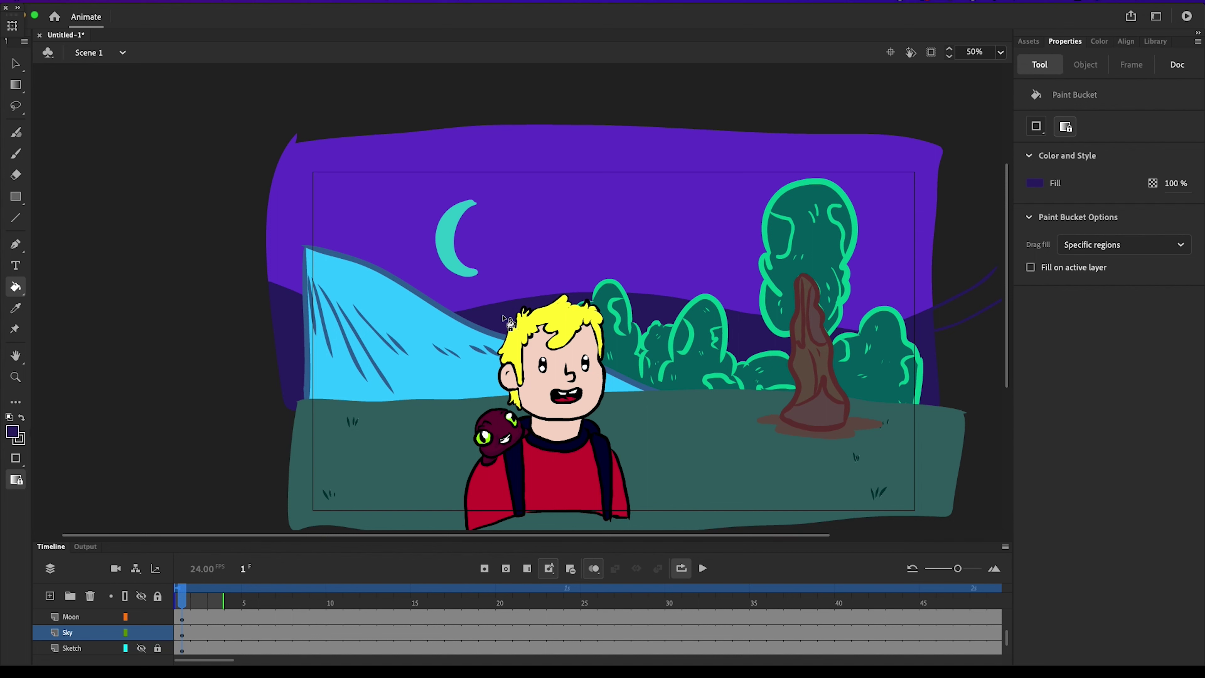
{"action": "left_click", "coordinate": [12, 431]}
{"action": "left_click", "coordinate": [20, 132]}
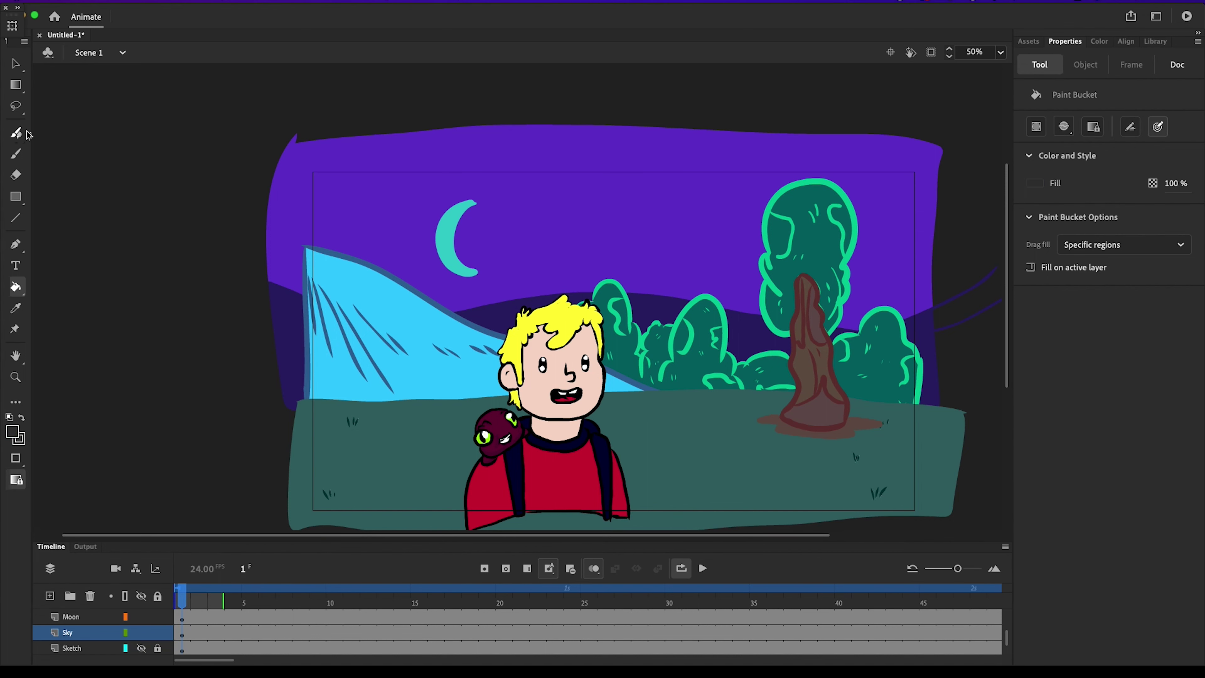
{"action": "left_click", "coordinate": [1035, 183]}
{"action": "left_click", "coordinate": [1016, 198]}
{"action": "left_click", "coordinate": [614, 315]}
{"action": "left_click", "coordinate": [583, 373]}
{"action": "left_click", "coordinate": [633, 315]}
{"action": "left_click", "coordinate": [632, 352]}
{"action": "left_click_drag", "start_coordinate": [591, 323], "coordinate": [588, 338]}
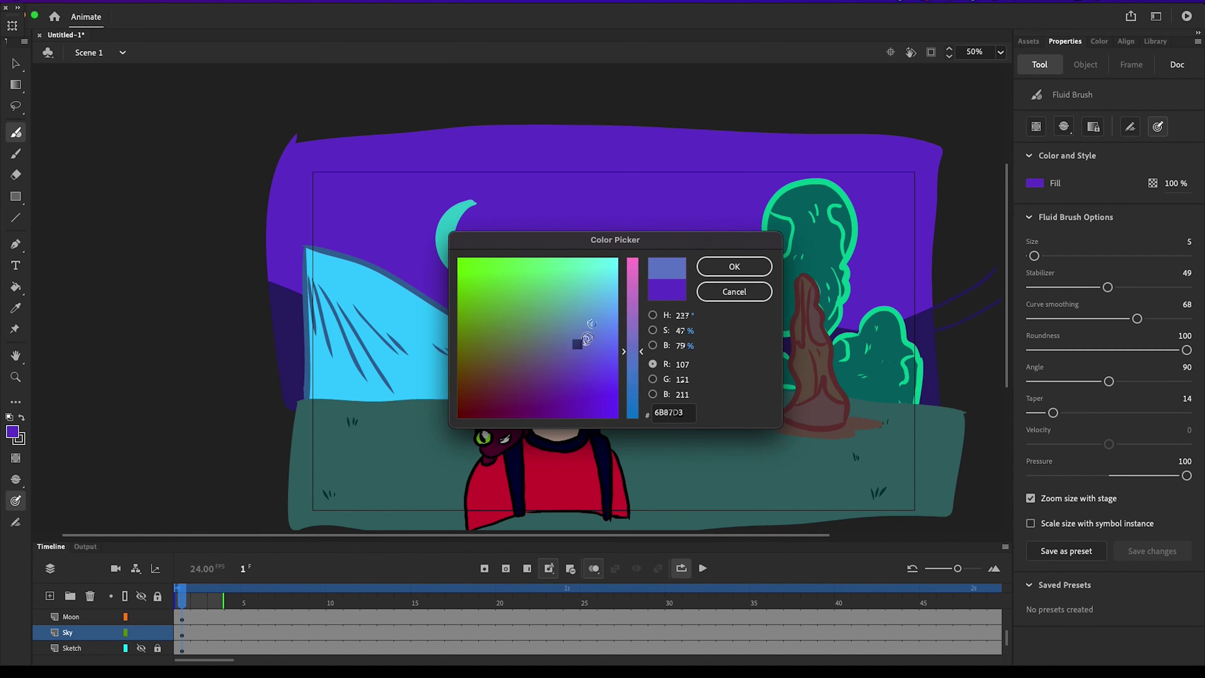
{"action": "left_click", "coordinate": [748, 291]}
Step: Play the animation to check the new hills and return to frame 1
{"action": "left_click", "coordinate": [704, 569]}
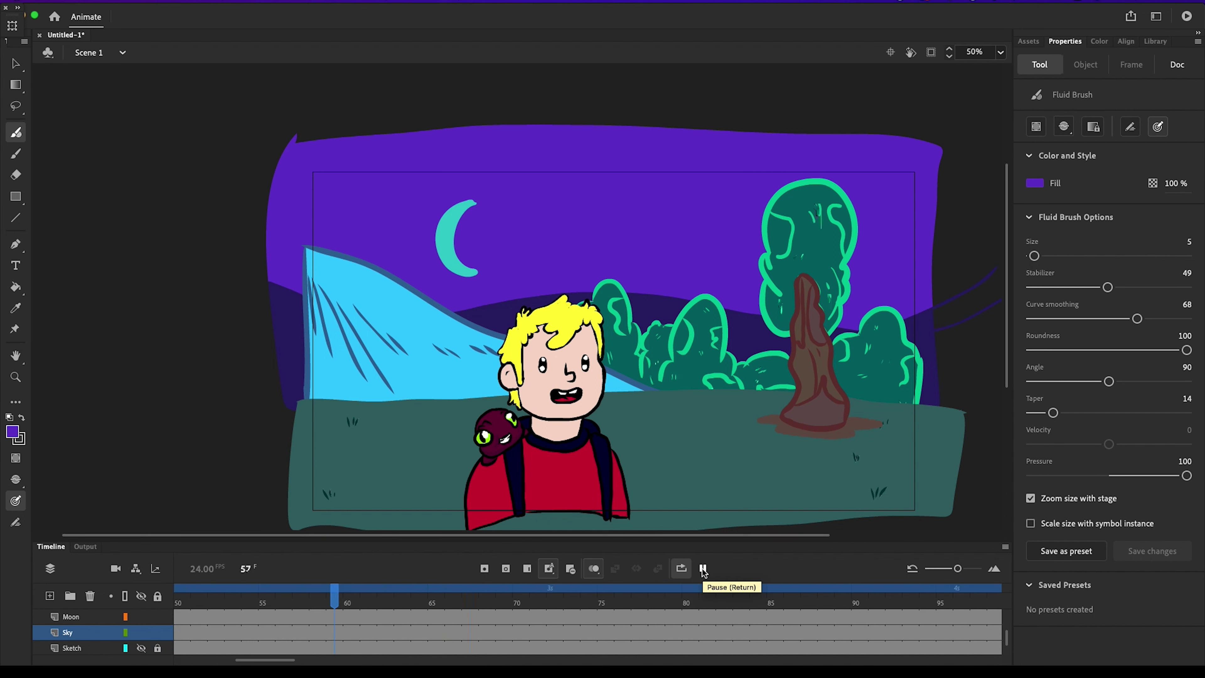
{"action": "left_click", "coordinate": [703, 569]}
{"action": "left_click", "coordinate": [182, 599]}
Step: Add a new layer above Sky and name it Fire_flies
{"action": "left_click", "coordinate": [50, 596]}
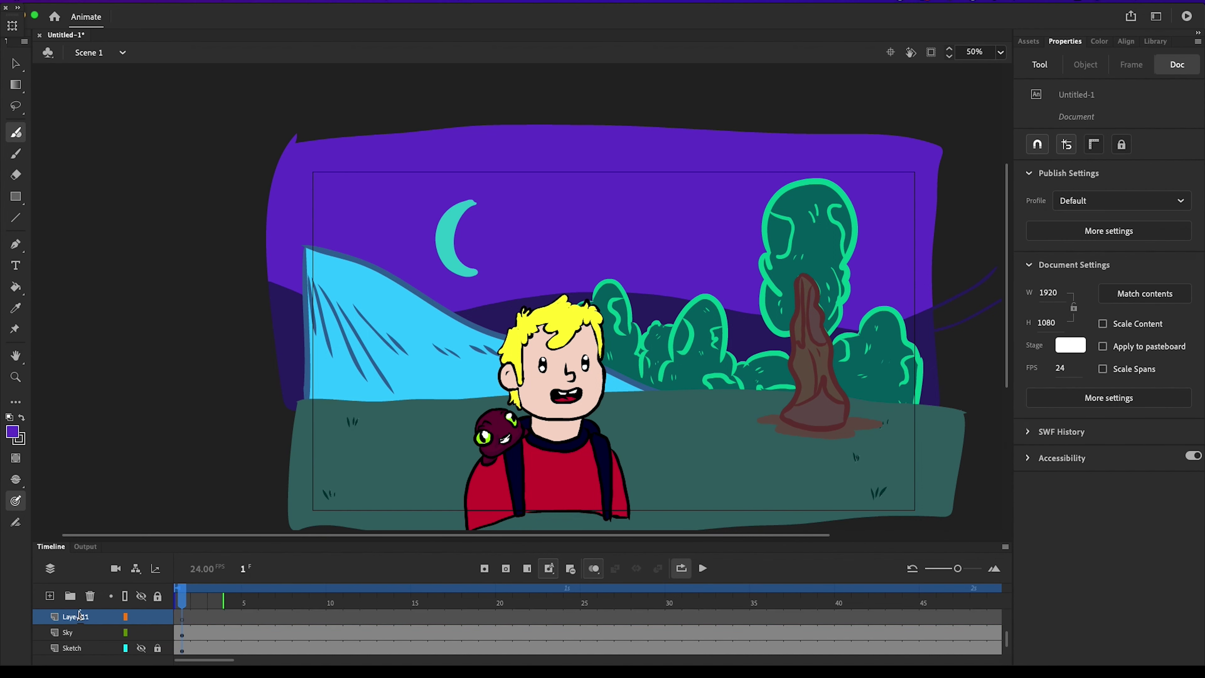
{"action": "double_click", "coordinate": [76, 616]}
{"action": "type", "text": "Fire_flies"}
{"action": "key", "text": "Return"}
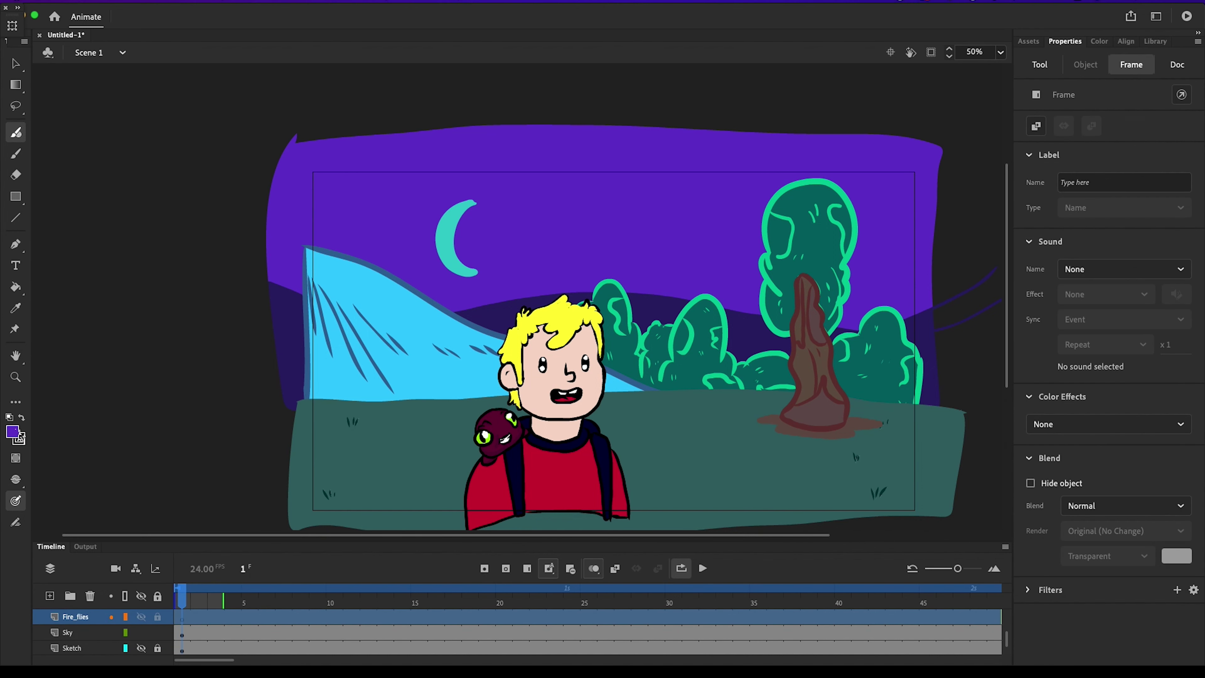
Step: Set up the Oval tool with a bright yellow fill and white stroke, and place the Fire_flies layer above Guy
{"action": "left_click", "coordinate": [13, 431]}
{"action": "left_click", "coordinate": [48, 541]}
{"action": "left_click", "coordinate": [15, 196]}
{"action": "left_click", "coordinate": [71, 236]}
{"action": "left_click_drag", "start_coordinate": [600, 253], "coordinate": [611, 262]}
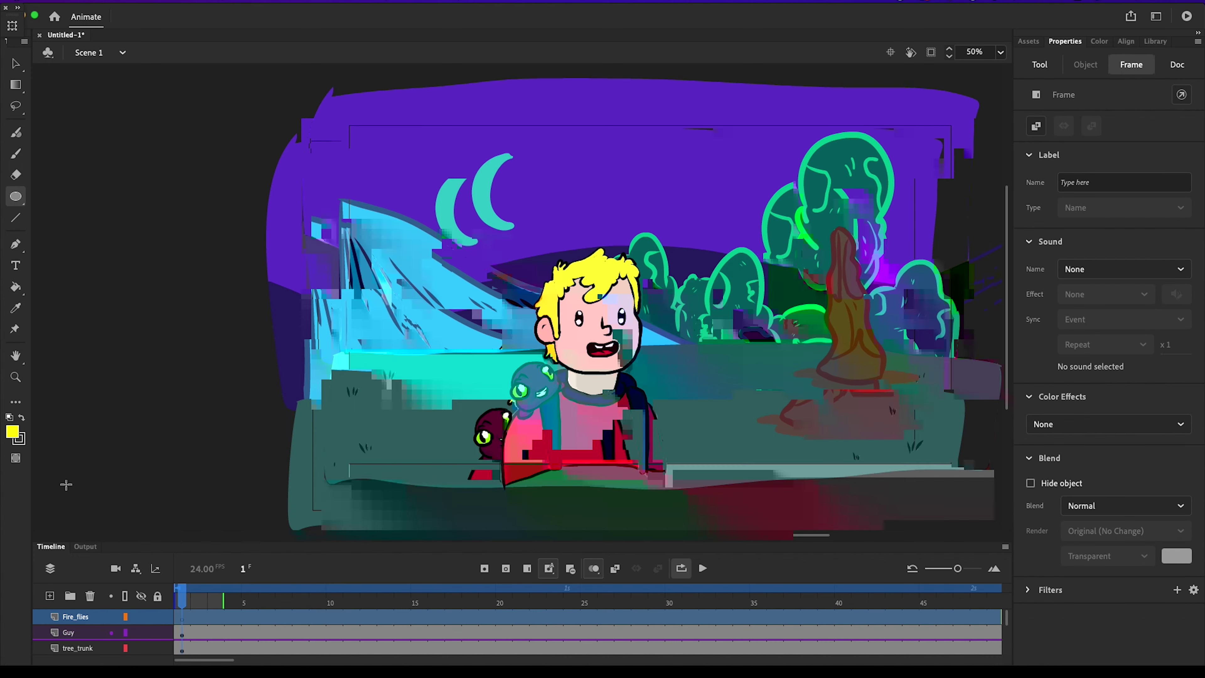
{"action": "left_click", "coordinate": [22, 441]}
{"action": "left_click", "coordinate": [66, 522]}
{"action": "scroll", "coordinate": [729, 450], "scroll_direction": "up", "scroll_amount": 3}
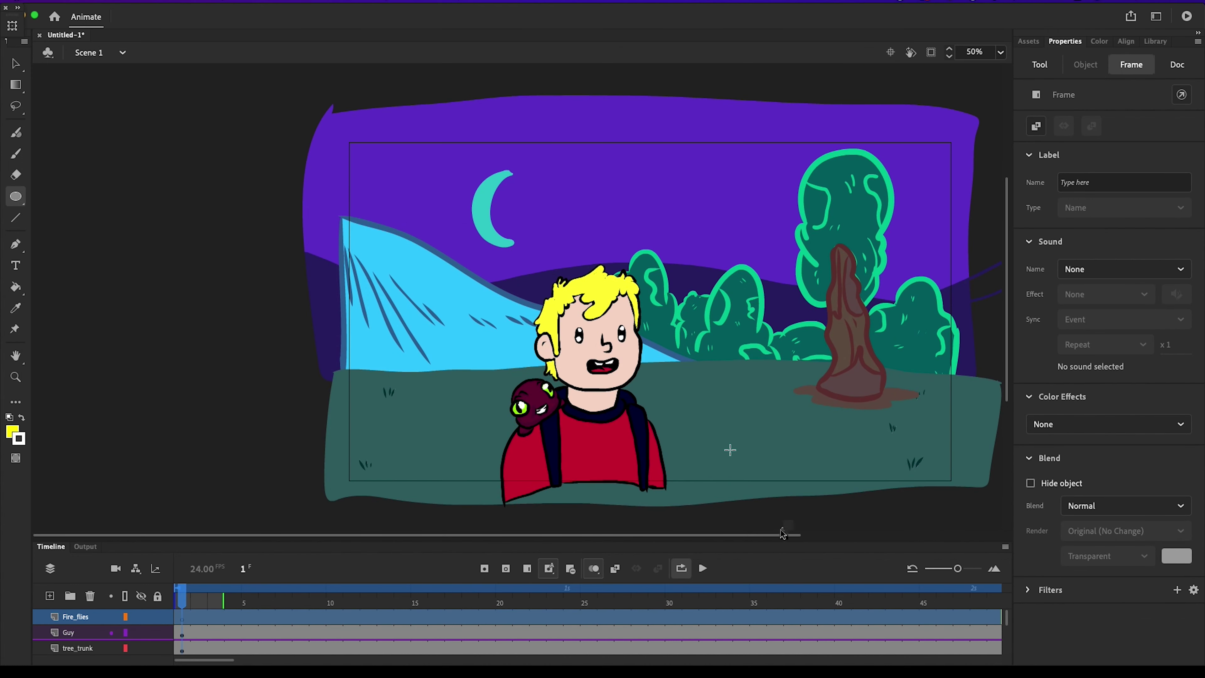
{"action": "left_click_drag", "start_coordinate": [783, 535], "coordinate": [932, 511]}
{"action": "left_click", "coordinate": [495, 227]}
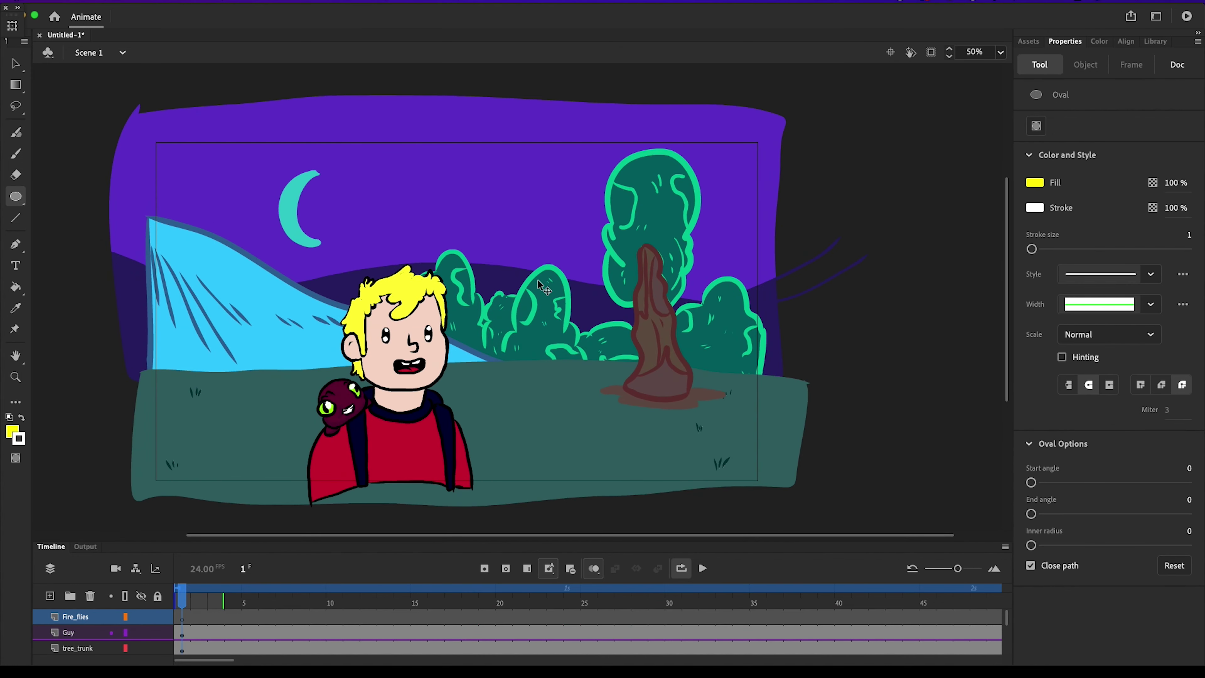
Step: Change the oval fill to pale yellow and scatter small firefly dots of varying sizes across the scene
{"action": "left_click", "coordinate": [12, 431]}
{"action": "left_click", "coordinate": [242, 457]}
{"action": "mouse_move", "coordinate": [504, 264]}
{"action": "left_mouse_down"}
{"action": "mouse_move", "coordinate": [589, 256]}
{"action": "mouse_move", "coordinate": [560, 258]}
{"action": "left_mouse_up"}
{"action": "key", "text": "Return"}
{"action": "left_click_drag", "start_coordinate": [476, 238], "coordinate": [490, 252]}
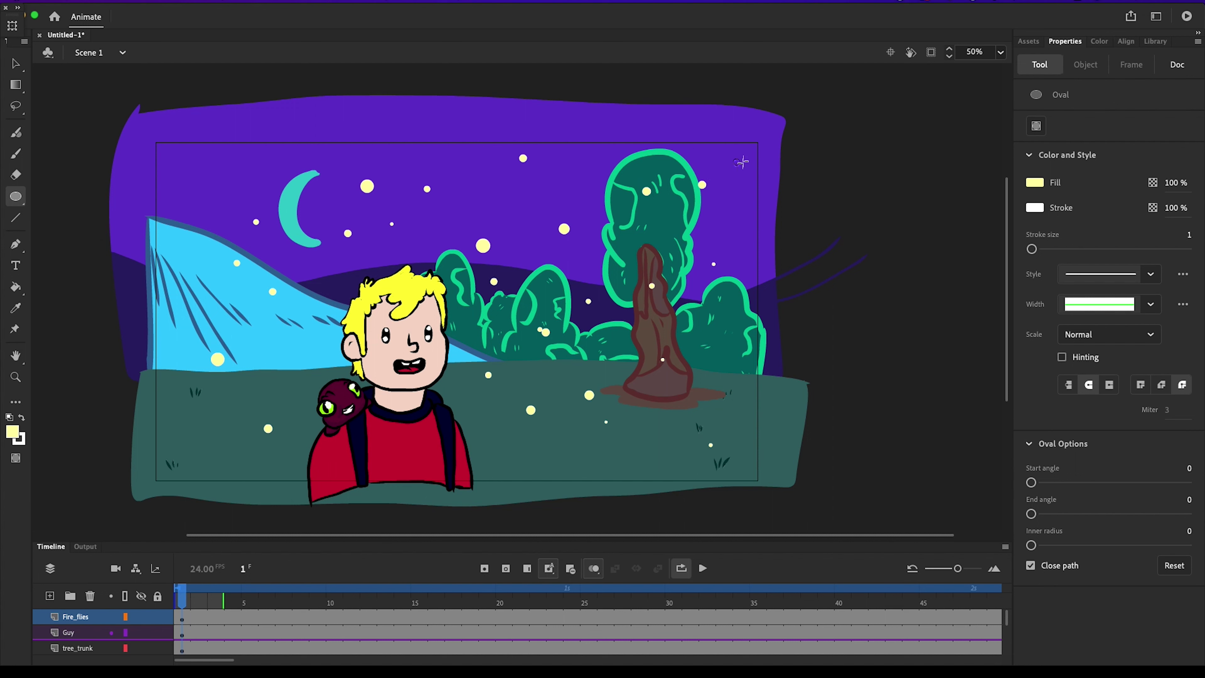
{"action": "key", "text": "v"}
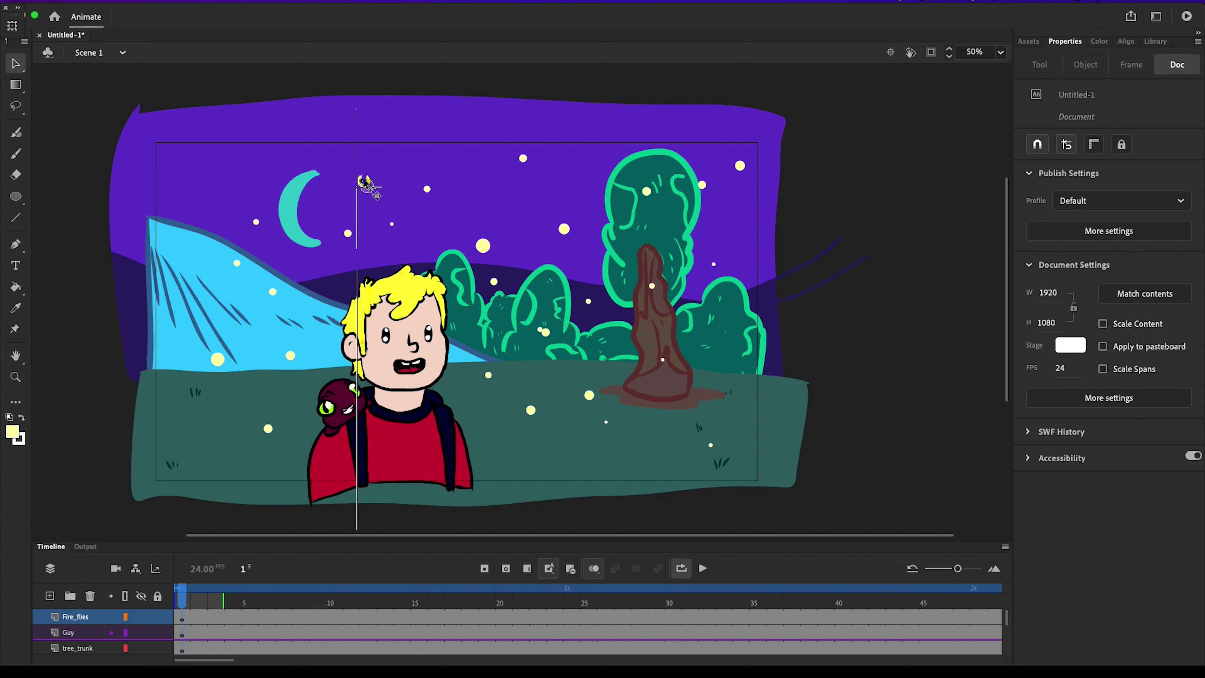
{"action": "left_click", "coordinate": [368, 188]}
{"action": "left_click", "coordinate": [143, 177]}
{"action": "left_click", "coordinate": [86, 218]}
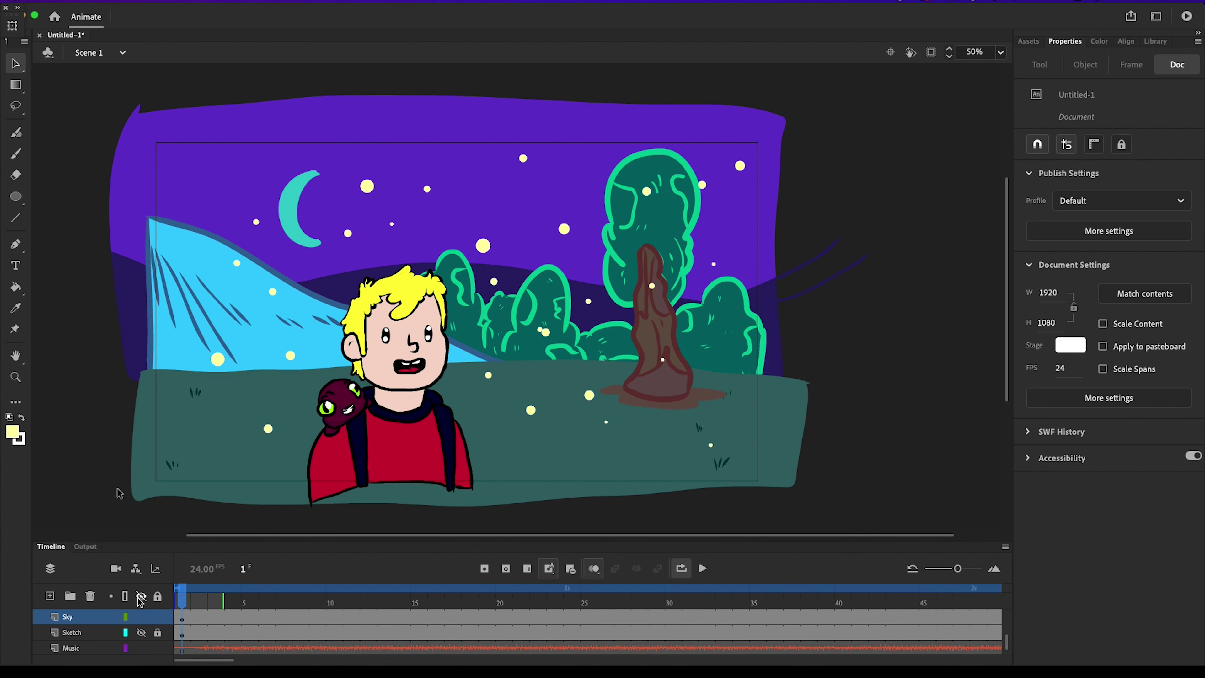
{"action": "right_click", "coordinate": [84, 618]}
{"action": "left_click", "coordinate": [86, 617]}
{"action": "left_click", "coordinate": [85, 617]}
{"action": "right_click", "coordinate": [84, 618]}
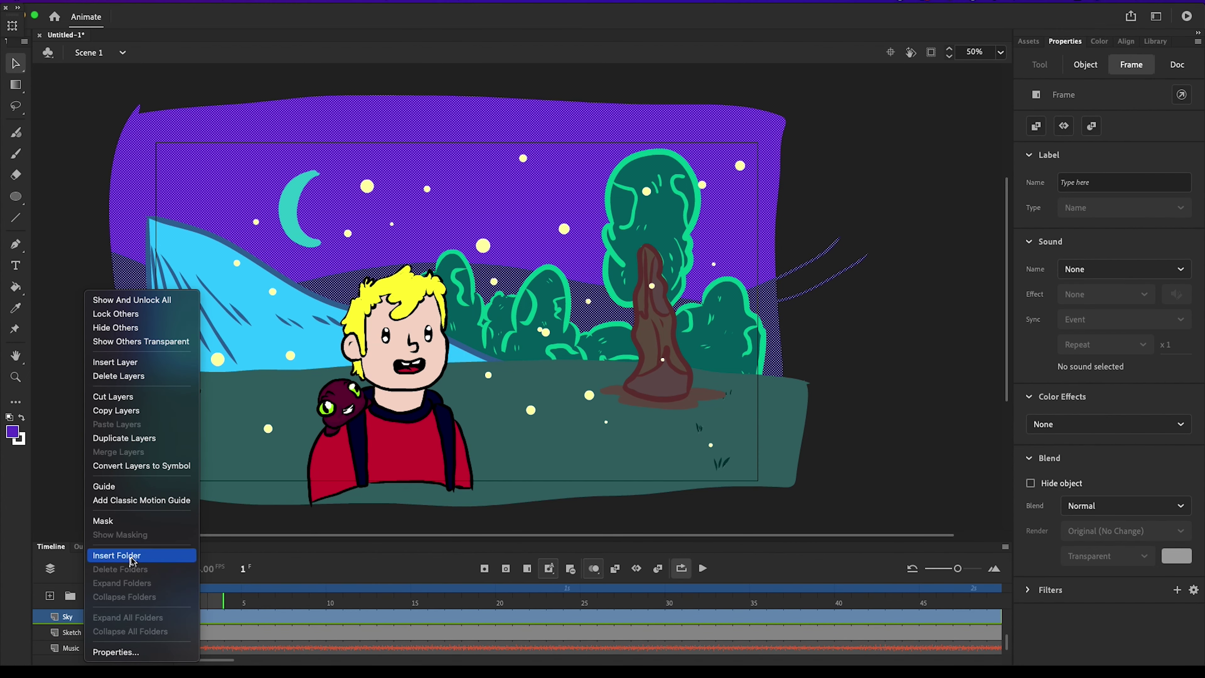
{"action": "left_click", "coordinate": [51, 479]}
{"action": "left_click", "coordinate": [102, 621]}
{"action": "scroll", "coordinate": [91, 622], "scroll_direction": "up", "scroll_amount": 5}
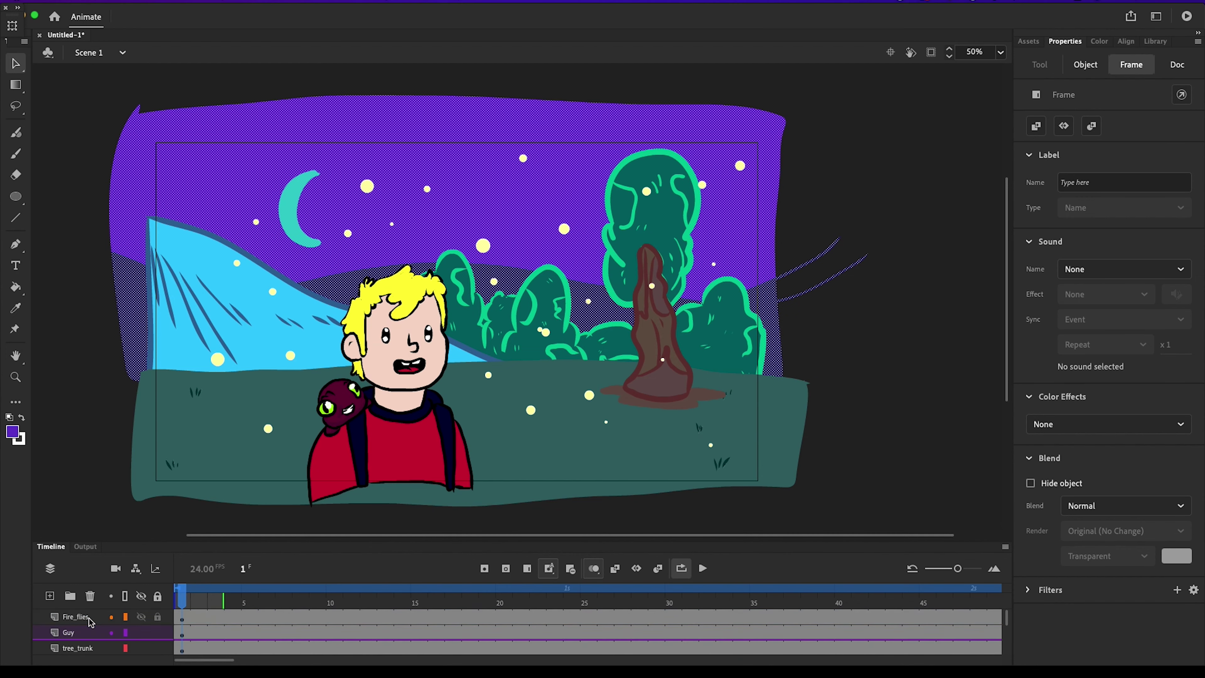
{"action": "right_click", "coordinate": [90, 622]}
{"action": "key", "text": "Escape"}
{"action": "left_click", "coordinate": [79, 649]}
{"action": "left_click", "coordinate": [78, 633]}
{"action": "left_click", "coordinate": [80, 617]}
{"action": "double_click", "coordinate": [90, 632]}
{"action": "right_click", "coordinate": [103, 632]}
{"action": "key", "text": "Escape"}
{"action": "left_click", "coordinate": [78, 617]}
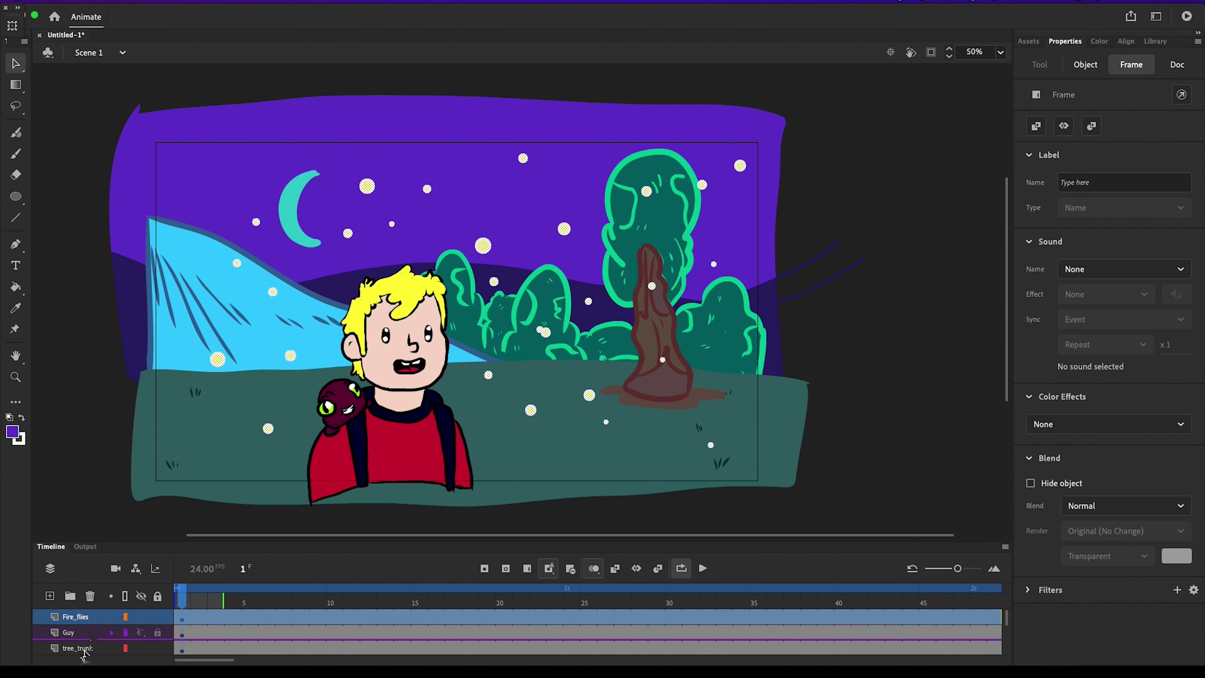
{"action": "left_click", "coordinate": [281, 511]}
{"action": "left_click", "coordinate": [79, 654]}
{"action": "left_click", "coordinate": [69, 632]}
Step: Convert the Fire_flies layer to a symbol
{"action": "left_click", "coordinate": [76, 617]}
{"action": "right_click", "coordinate": [84, 617]}
{"action": "left_click", "coordinate": [119, 467]}
{"action": "left_click", "coordinate": [692, 127]}
{"action": "key", "text": "Return"}
Step: Open the firefly symbol and shift all fireflies slightly down and to the left at frame 4
{"action": "double_click", "coordinate": [369, 184]}
{"action": "left_click_drag", "start_coordinate": [369, 184], "coordinate": [371, 192]}
{"action": "key", "text": "super+z"}
{"action": "mouse_move", "coordinate": [232, 600]}
{"action": "left_mouse_down"}
{"action": "mouse_move", "coordinate": [204, 600]}
{"action": "mouse_move", "coordinate": [232, 601]}
{"action": "left_mouse_up"}
{"action": "left_click_drag", "start_coordinate": [160, 114], "coordinate": [843, 467]}
{"action": "left_click_drag", "start_coordinate": [484, 246], "coordinate": [475, 254]}
Step: Select all fireflies at frame 8 and shift them slightly up and to the left
{"action": "left_click_drag", "start_coordinate": [234, 591], "coordinate": [302, 590]}
{"action": "left_click", "coordinate": [298, 179]}
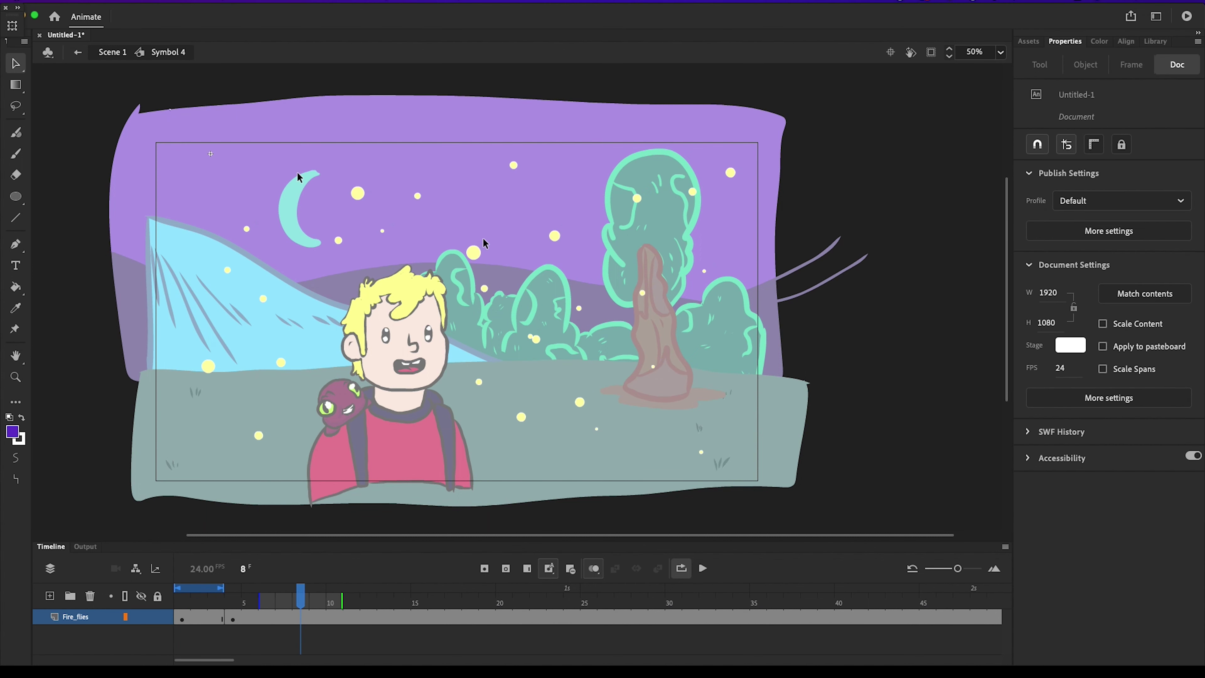
{"action": "key", "text": "super+a"}
{"action": "left_click_drag", "start_coordinate": [358, 193], "coordinate": [337, 182]}
Step: Preview the firefly motion in the symbol and the main scene, and reopen the symbol for editing
{"action": "left_click", "coordinate": [702, 568]}
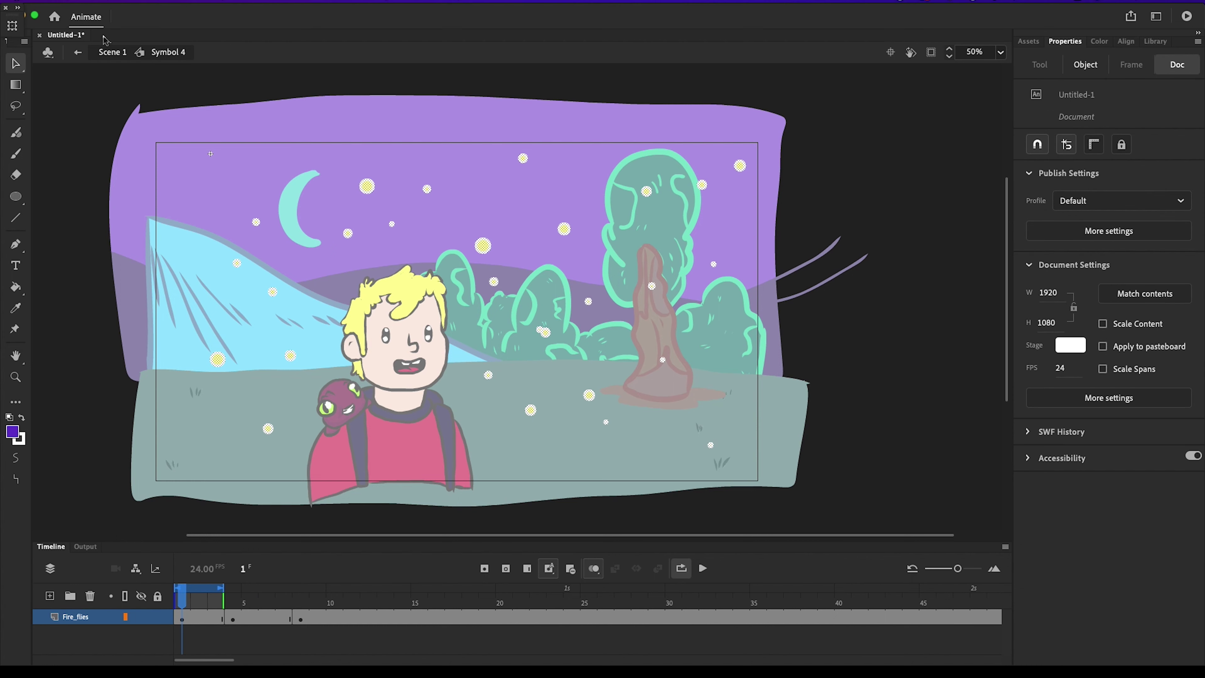
{"action": "double_click", "coordinate": [81, 617]}
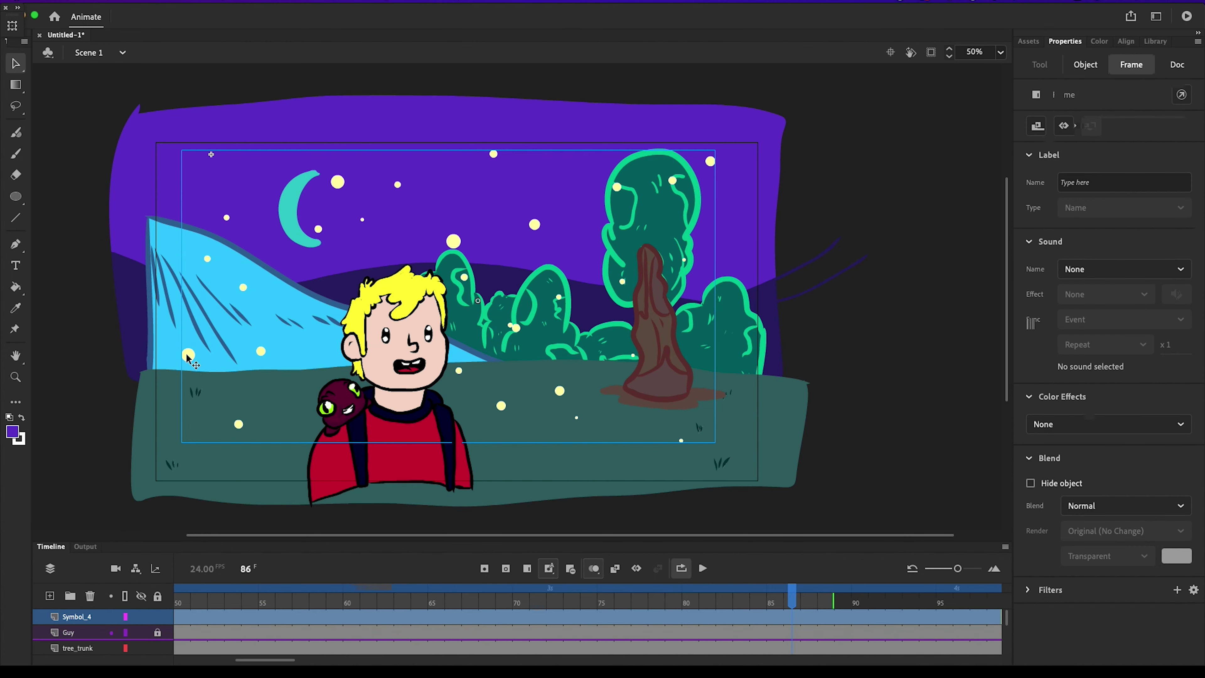
{"action": "double_click", "coordinate": [187, 359]}
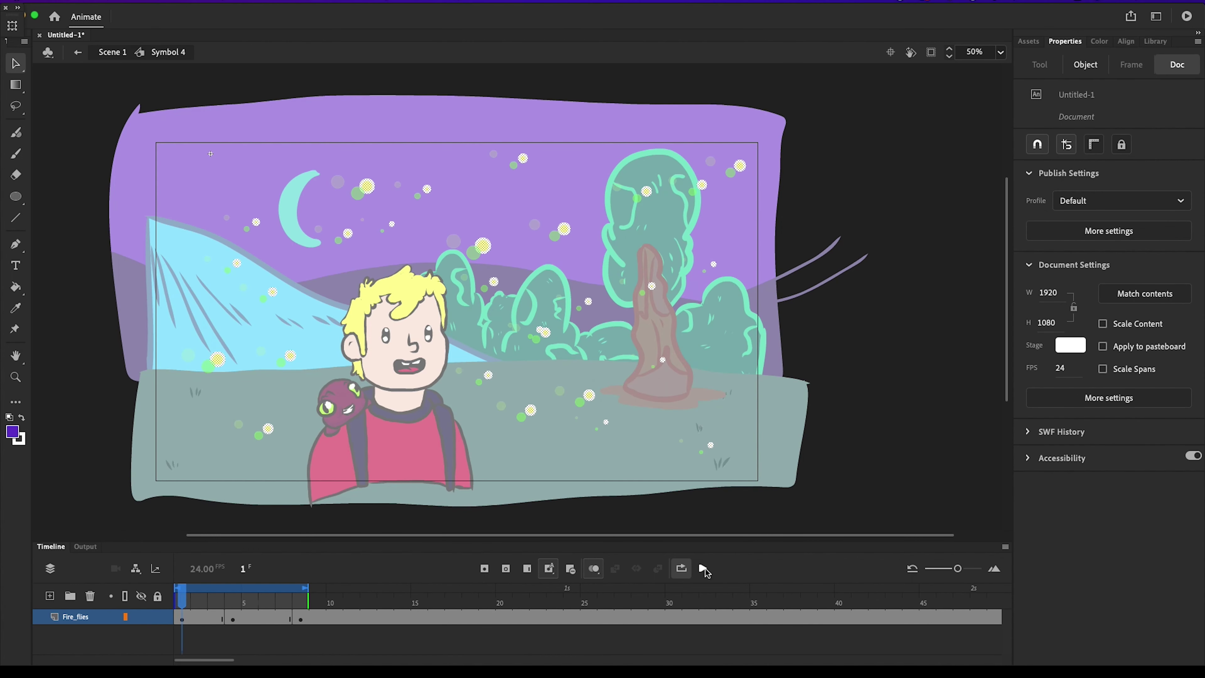
{"action": "left_click", "coordinate": [703, 568]}
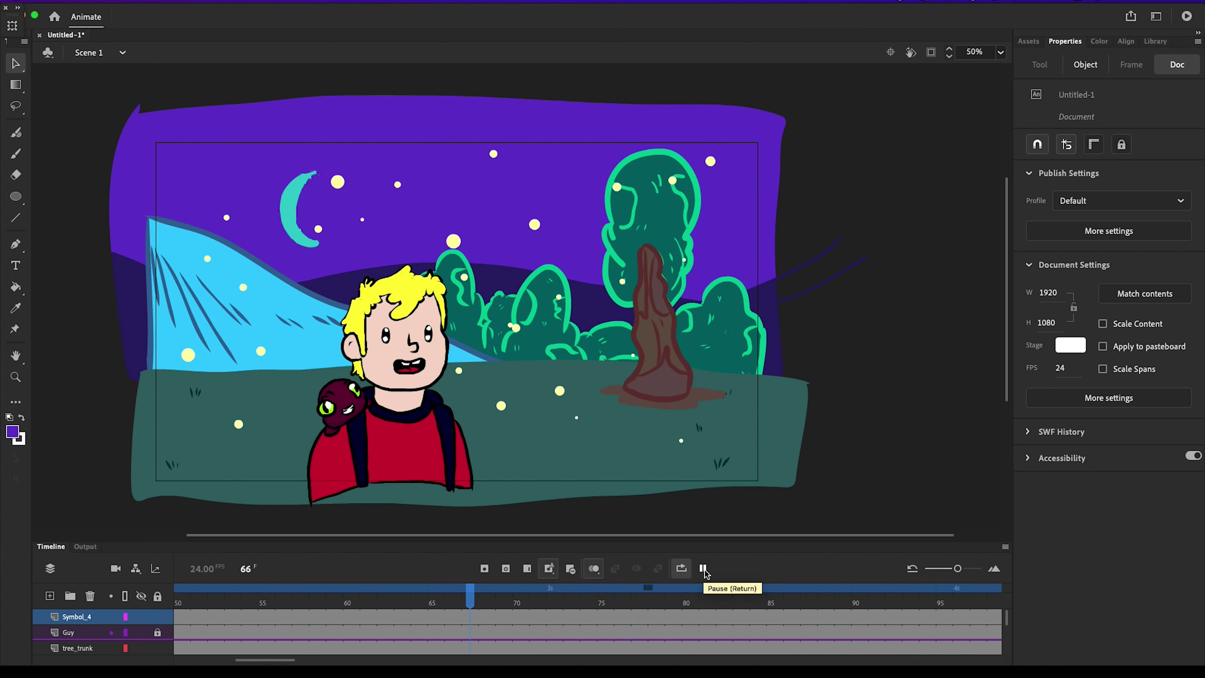
{"action": "left_click", "coordinate": [703, 569]}
{"action": "left_click", "coordinate": [79, 616]}
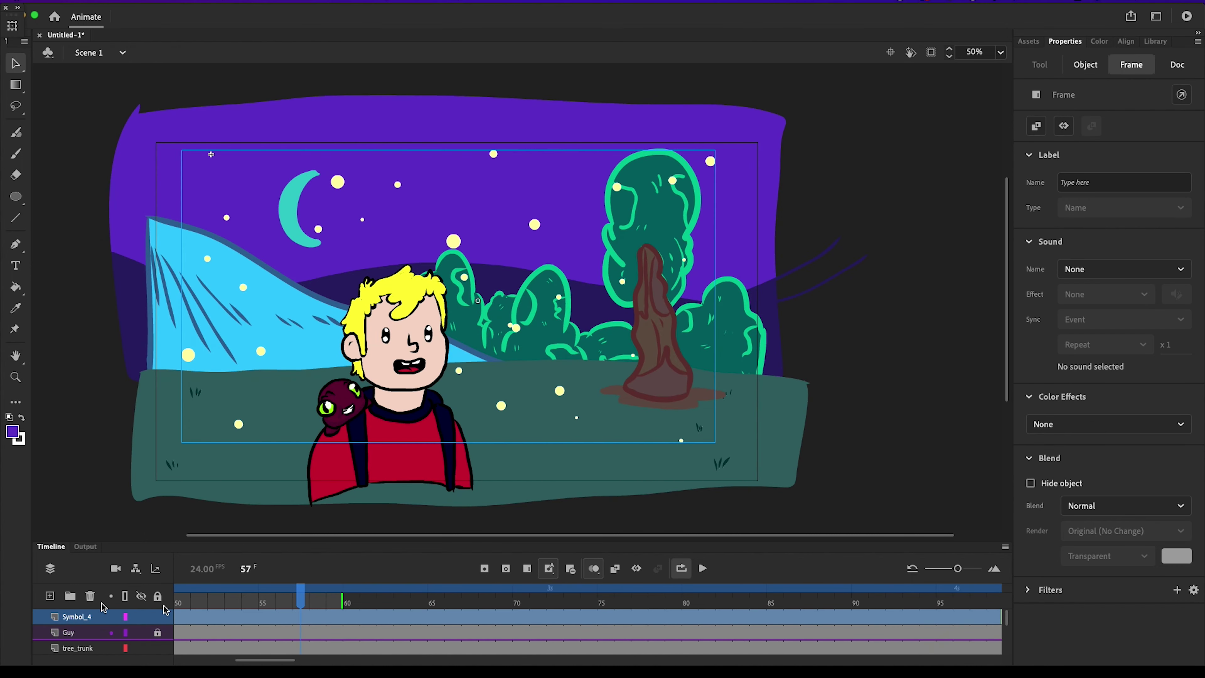
{"action": "double_click", "coordinate": [188, 354]}
Step: Try moving individual fireflies to new positions inside the symbol and undo the changes
{"action": "left_click_drag", "start_coordinate": [454, 242], "coordinate": [446, 227]}
{"action": "left_click", "coordinate": [485, 248]}
{"action": "left_click_drag", "start_coordinate": [518, 320], "coordinate": [537, 343]}
{"action": "left_click", "coordinate": [518, 329]}
{"action": "left_click", "coordinate": [519, 364]}
{"action": "key", "text": "super+z"}
{"action": "mouse_move", "coordinate": [504, 321]}
{"action": "left_mouse_down"}
{"action": "mouse_move", "coordinate": [529, 338]}
{"action": "mouse_move", "coordinate": [498, 339]}
{"action": "left_mouse_up"}
{"action": "left_click_drag", "start_coordinate": [559, 296], "coordinate": [542, 281]}
{"action": "left_click_drag", "start_coordinate": [536, 224], "coordinate": [536, 239]}
{"action": "key", "text": "super+z"}
{"action": "key", "text": "super+z"}
{"action": "key", "text": "super+z"}
{"action": "key", "text": "super+z"}
Step: Shift all fireflies slightly upward at frame 11 and down to the left at frame 17
{"action": "left_click_drag", "start_coordinate": [138, 124], "coordinate": [849, 451]}
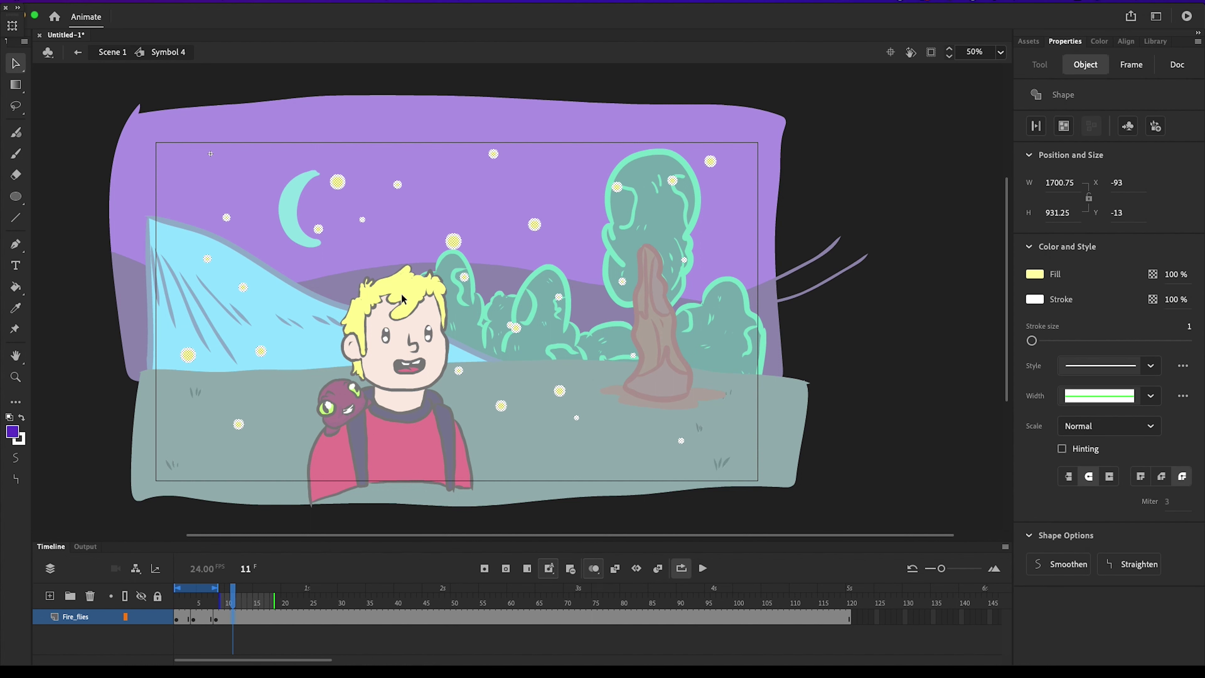
{"action": "left_click_drag", "start_coordinate": [453, 242], "coordinate": [452, 232]}
{"action": "key", "text": "period"}
{"action": "key", "text": "period"}
{"action": "key", "text": "period"}
{"action": "key", "text": "period"}
{"action": "key", "text": "period"}
{"action": "key", "text": "period"}
{"action": "key", "text": "super+a"}
{"action": "left_click_drag", "start_coordinate": [706, 158], "coordinate": [697, 169]}
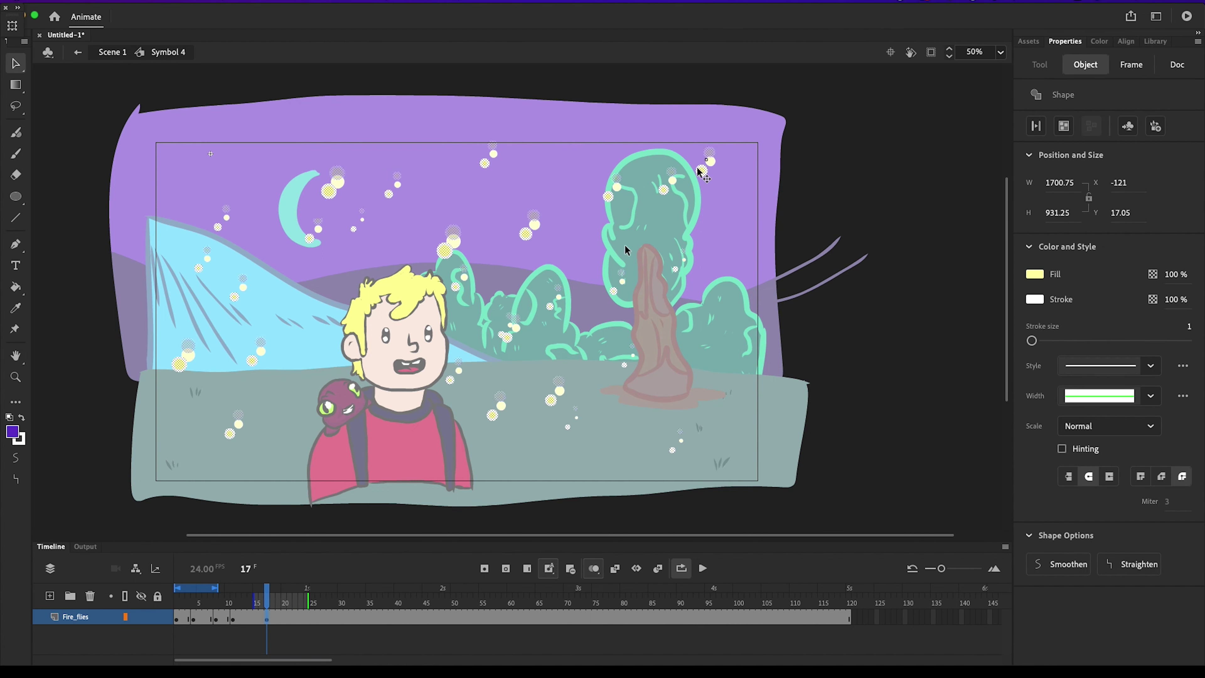
Step: Select all fireflies at frame 23 and shift them slightly upward
{"action": "key", "text": "period"}
{"action": "key", "text": "period"}
{"action": "key", "text": "period"}
{"action": "key", "text": "period"}
{"action": "key", "text": "period"}
{"action": "key", "text": "period"}
{"action": "key", "text": "period"}
{"action": "key", "text": "period"}
{"action": "key", "text": "period"}
{"action": "key", "text": "period"}
{"action": "key", "text": "comma"}
{"action": "key", "text": "comma"}
{"action": "key", "text": "comma"}
{"action": "key", "text": "comma"}
{"action": "scroll", "coordinate": [573, 383], "scroll_direction": "down", "scroll_amount": 6}
{"action": "left_click", "coordinate": [573, 382]}
{"action": "scroll", "coordinate": [573, 382], "scroll_direction": "up", "scroll_amount": 7}
{"action": "left_click_drag", "start_coordinate": [569, 535], "coordinate": [765, 536]}
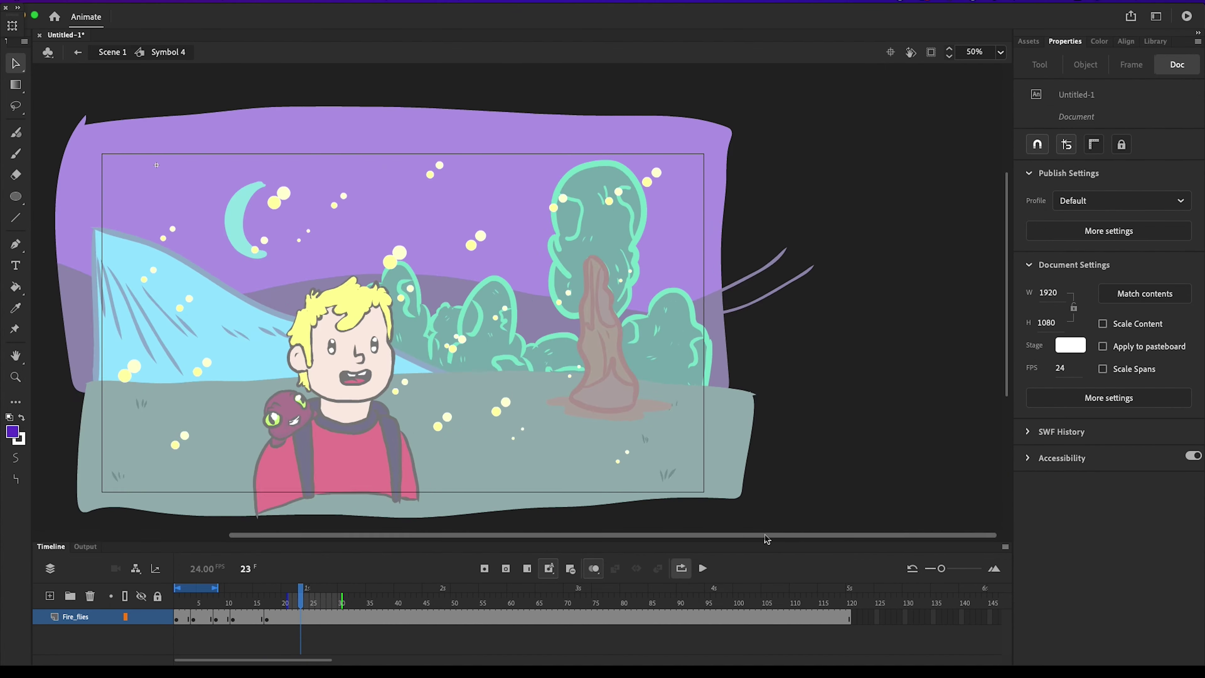
{"action": "scroll", "coordinate": [797, 508], "scroll_direction": "right", "scroll_amount": 1}
{"action": "left_click_drag", "start_coordinate": [138, 142], "coordinate": [702, 468]}
{"action": "left_click_drag", "start_coordinate": [370, 261], "coordinate": [370, 253]}
Step: Shift all fireflies slightly up to the right at frame 29 and up to the left at frame 36
{"action": "left_click", "coordinate": [361, 594]}
{"action": "left_click_drag", "start_coordinate": [361, 592], "coordinate": [334, 594]}
{"action": "left_click_drag", "start_coordinate": [739, 498], "coordinate": [89, 152]}
{"action": "left_click_drag", "start_coordinate": [259, 191], "coordinate": [267, 184]}
{"action": "left_click_drag", "start_coordinate": [334, 593], "coordinate": [374, 594]}
{"action": "left_click_drag", "start_coordinate": [719, 509], "coordinate": [60, 147]}
{"action": "left_click_drag", "start_coordinate": [261, 188], "coordinate": [253, 185]}
Step: Shift all fireflies slightly downward at frame 44 and back upward at frame 53
{"action": "left_click_drag", "start_coordinate": [374, 599], "coordinate": [419, 600]}
{"action": "left_click_drag", "start_coordinate": [74, 130], "coordinate": [727, 504]}
{"action": "left_click_drag", "start_coordinate": [373, 251], "coordinate": [373, 261]}
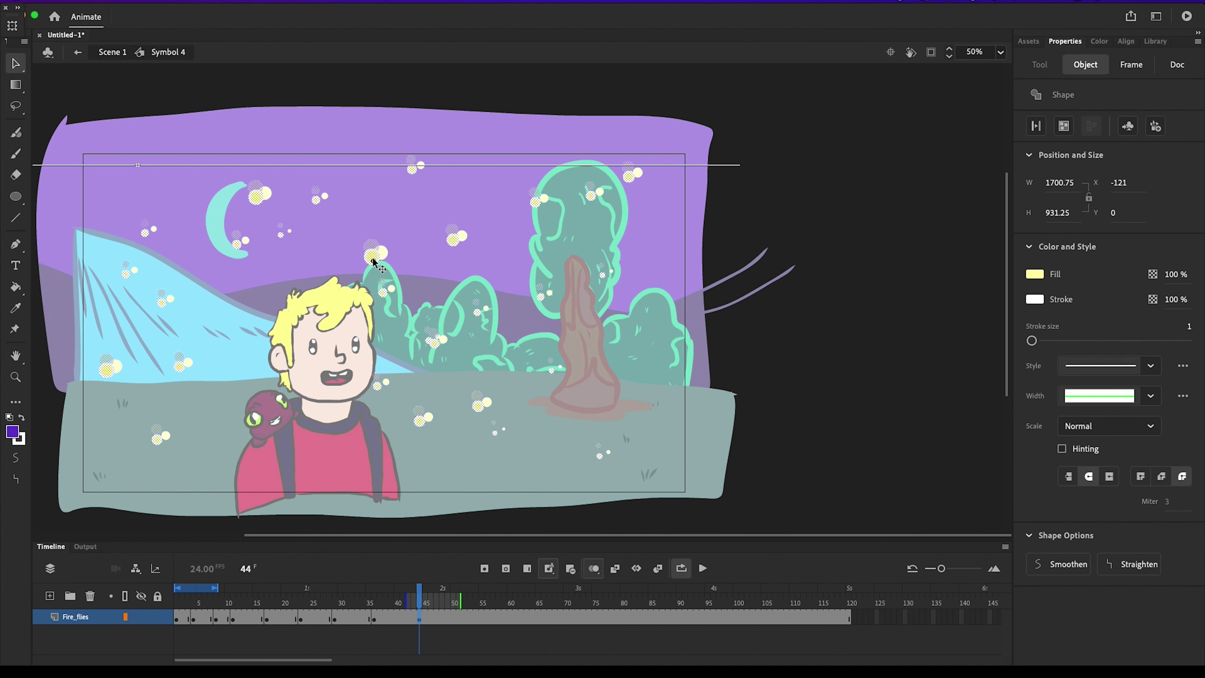
{"action": "left_click", "coordinate": [470, 597]}
{"action": "left_click_drag", "start_coordinate": [72, 135], "coordinate": [735, 507]}
{"action": "left_click_drag", "start_coordinate": [371, 257], "coordinate": [372, 247]}
Step: Shift all fireflies slightly downward at frame 61 and to the right at frame 70
{"action": "left_click_drag", "start_coordinate": [470, 597], "coordinate": [515, 597]}
{"action": "left_click_drag", "start_coordinate": [71, 138], "coordinate": [731, 505]}
{"action": "left_click_drag", "start_coordinate": [412, 160], "coordinate": [410, 171]}
{"action": "left_click_drag", "start_coordinate": [516, 599], "coordinate": [566, 599]}
{"action": "left_click_drag", "start_coordinate": [71, 136], "coordinate": [730, 506]}
{"action": "left_click_drag", "start_coordinate": [104, 380], "coordinate": [119, 378]}
Step: Shift all fireflies slightly up to the right at frame 80 and to the left at frame 93
{"action": "left_click_drag", "start_coordinate": [566, 597], "coordinate": [623, 597]}
{"action": "left_click_drag", "start_coordinate": [71, 137], "coordinate": [731, 505]}
{"action": "left_click_drag", "start_coordinate": [251, 247], "coordinate": [254, 241]}
{"action": "left_click_drag", "start_coordinate": [622, 596], "coordinate": [696, 597]}
{"action": "left_click_drag", "start_coordinate": [72, 137], "coordinate": [729, 506]}
{"action": "left_click_drag", "start_coordinate": [387, 256], "coordinate": [380, 255]}
Step: Shift all fireflies slightly downward at frame 104 and up to the left at frame 112
{"action": "left_click_drag", "start_coordinate": [696, 597], "coordinate": [759, 598]}
{"action": "left_click_drag", "start_coordinate": [73, 140], "coordinate": [728, 505]}
{"action": "left_click_drag", "start_coordinate": [261, 191], "coordinate": [260, 199]}
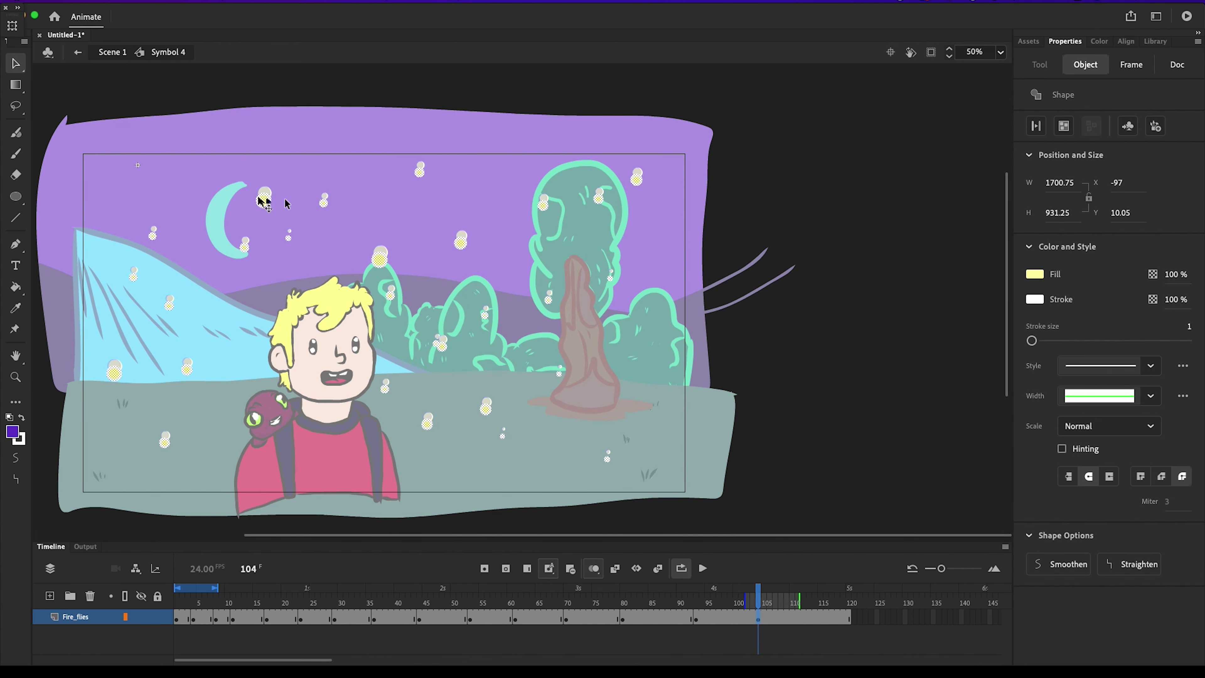
{"action": "left_click_drag", "start_coordinate": [759, 597], "coordinate": [803, 598]}
{"action": "left_click_drag", "start_coordinate": [71, 138], "coordinate": [740, 504]}
{"action": "left_click_drag", "start_coordinate": [803, 597], "coordinate": [803, 597]}
{"action": "left_click_drag", "start_coordinate": [69, 139], "coordinate": [776, 491]}
{"action": "left_click_drag", "start_coordinate": [264, 199], "coordinate": [250, 193]}
Step: Extend the loop range to frame 120 and preview the firefly motion in the symbol and in Scene 1
{"action": "left_click_drag", "start_coordinate": [803, 598], "coordinate": [849, 598]}
{"action": "left_click", "coordinate": [703, 568]}
{"action": "left_click_drag", "start_coordinate": [215, 587], "coordinate": [849, 587]}
{"action": "left_click", "coordinate": [702, 569]}
{"action": "left_click", "coordinate": [112, 51]}
{"action": "left_click", "coordinate": [702, 568]}
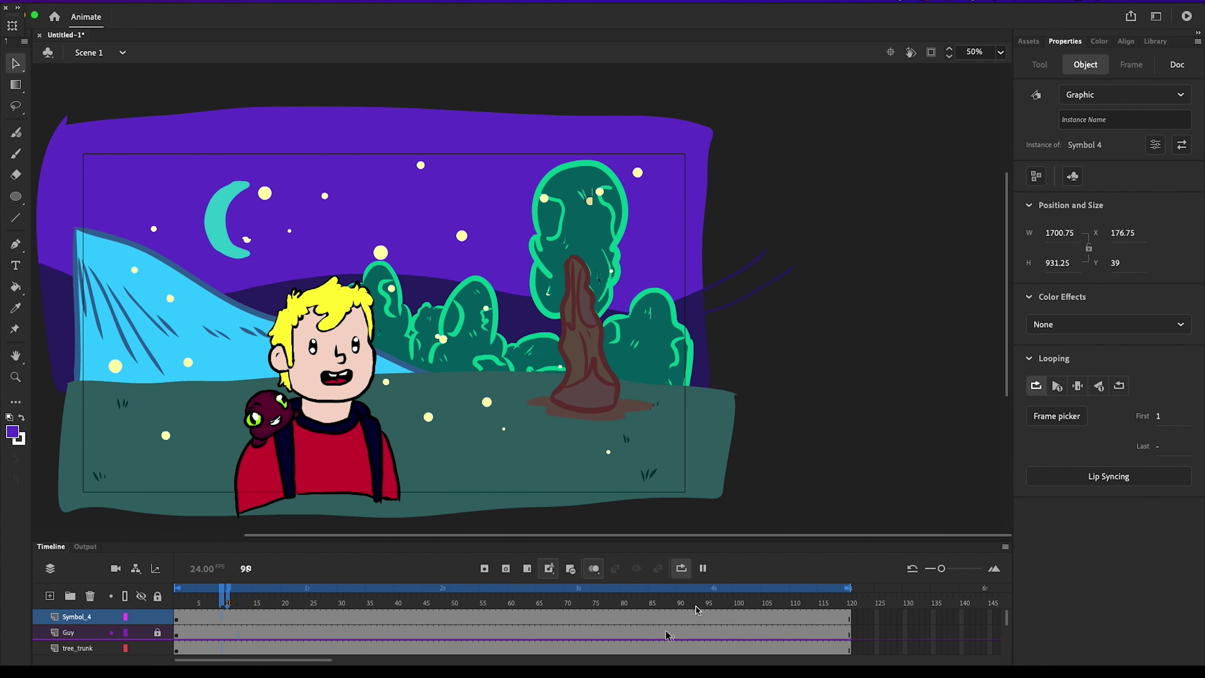
Step: Export the movie as Untitled-1.swf to the Downloads folder and check that folder for the file
{"action": "left_click", "coordinate": [325, 231]}
{"action": "left_click", "coordinate": [617, 222]}
{"action": "left_click", "coordinate": [587, 214]}
{"action": "left_click", "coordinate": [683, 257]}
{"action": "left_click", "coordinate": [86, 2]}
{"action": "mouse_move", "coordinate": [167, 203]}
{"action": "left_click", "coordinate": [325, 231]}
{"action": "left_click", "coordinate": [621, 256]}
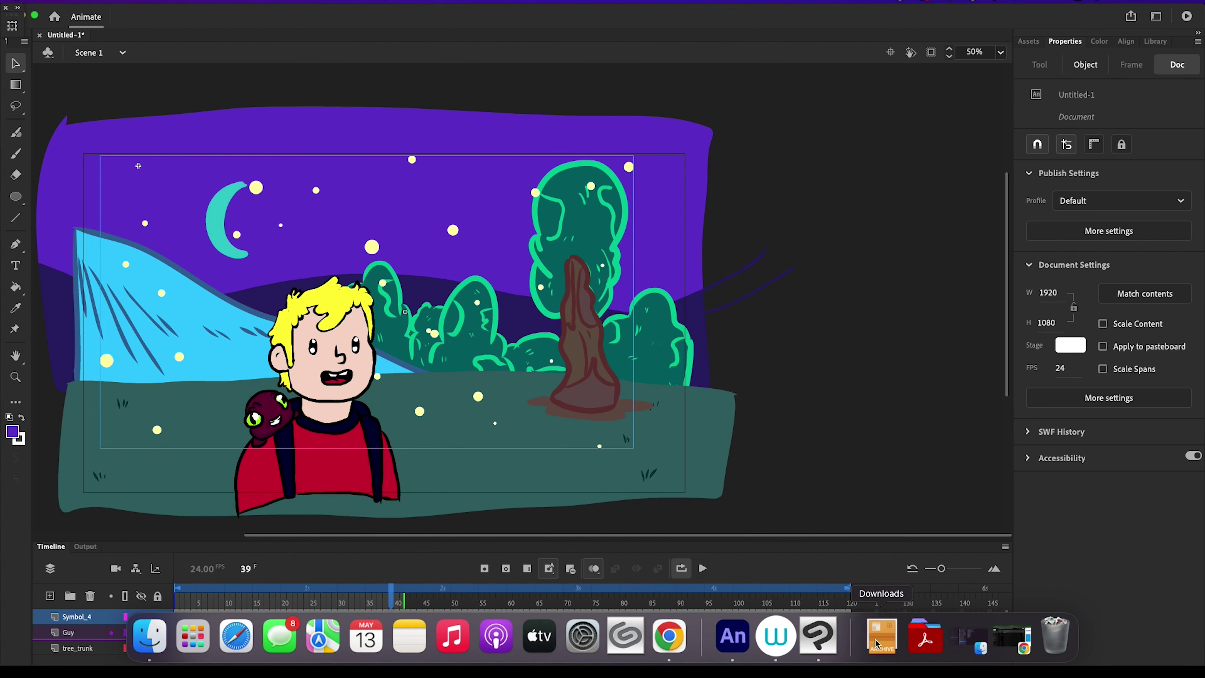
{"action": "left_click", "coordinate": [721, 307]}
{"action": "left_click", "coordinate": [882, 637]}
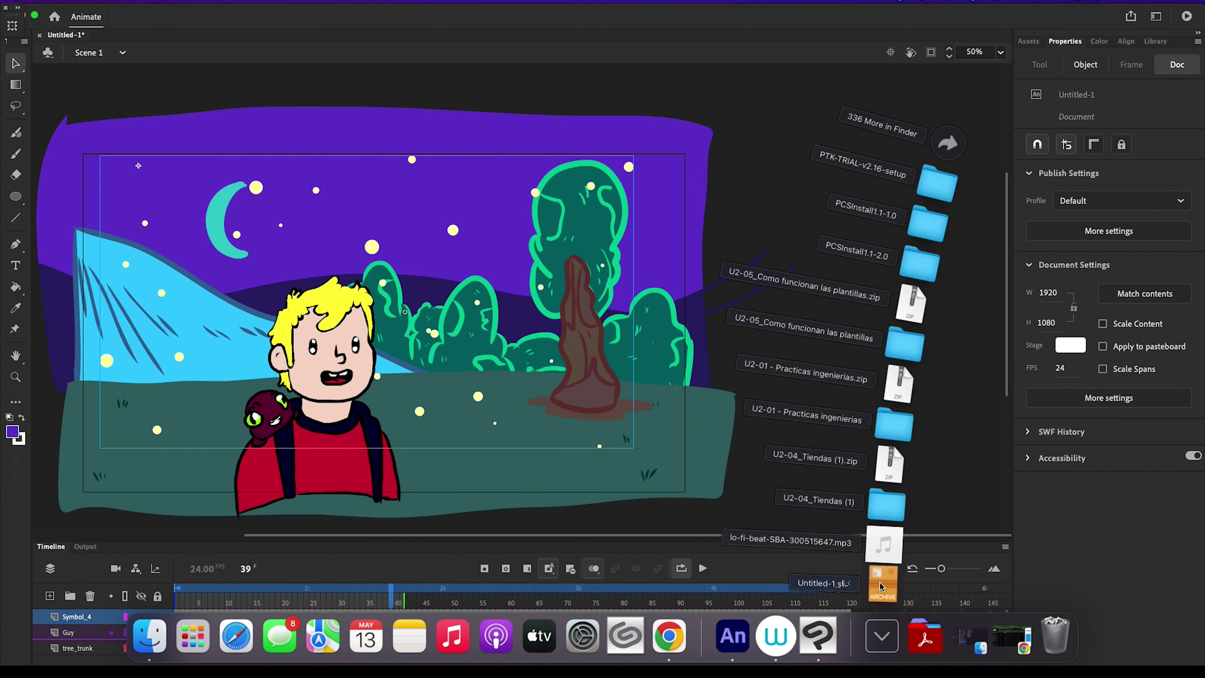
{"action": "left_click", "coordinate": [755, 510]}
Step: Export the entire movie as an H.264 video named Firefly lofi at 1920 by 1080 to the Downloads folder
{"action": "left_click", "coordinate": [87, 2]}
{"action": "left_click", "coordinate": [98, 256]}
{"action": "left_click", "coordinate": [86, 2]}
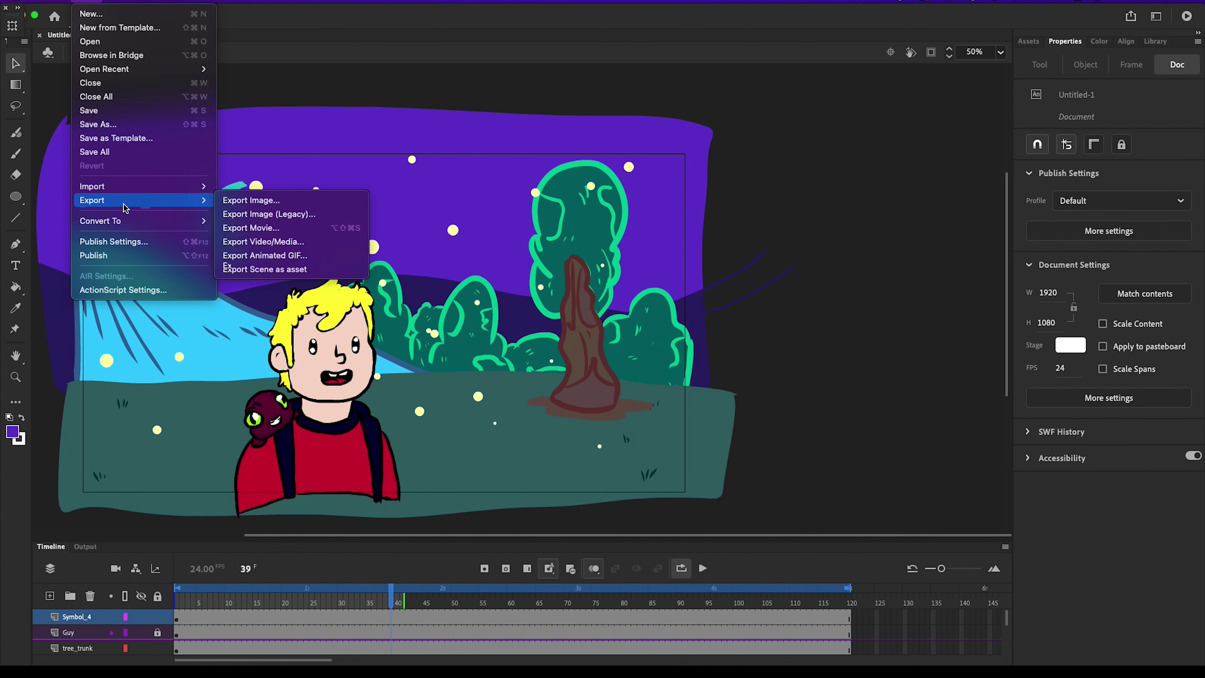
{"action": "mouse_move", "coordinate": [166, 200]}
{"action": "left_click", "coordinate": [326, 248]}
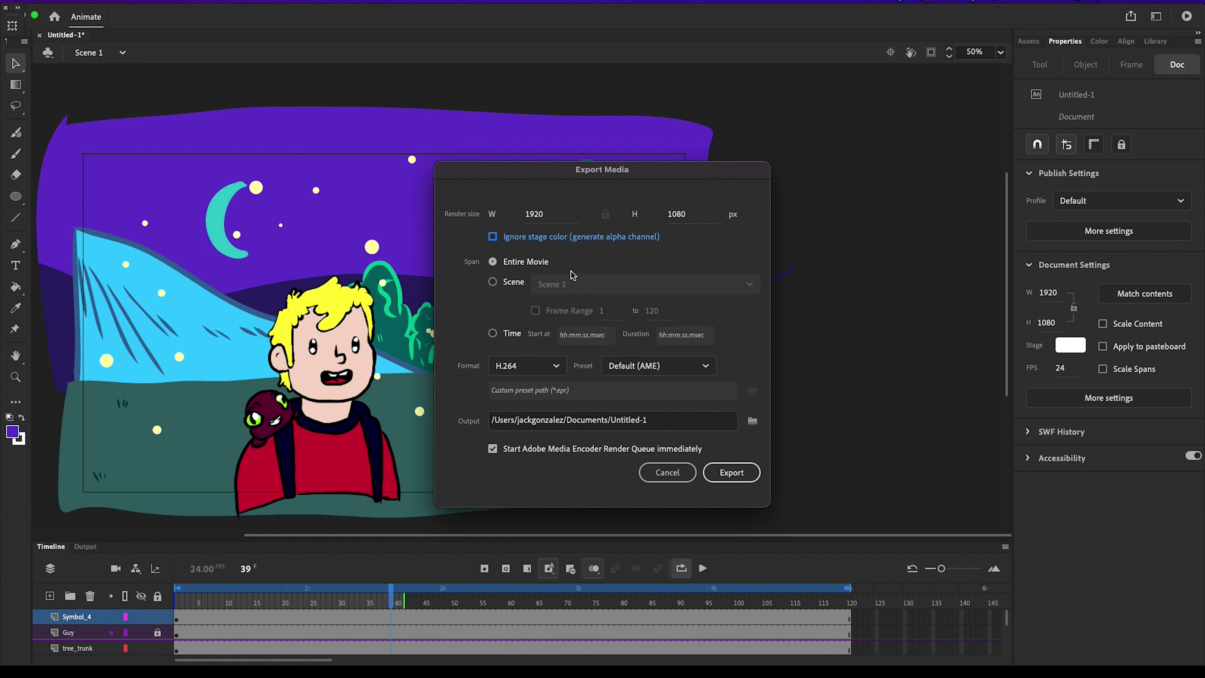
{"action": "left_click", "coordinate": [697, 373]}
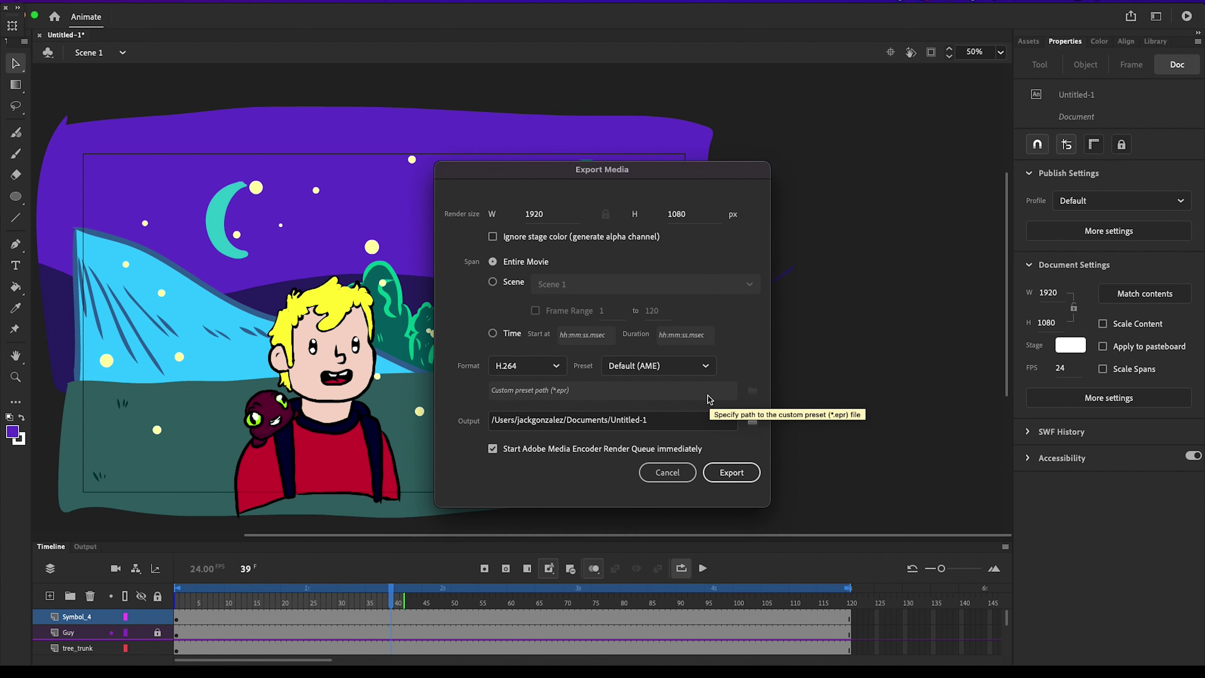
{"action": "left_click", "coordinate": [752, 420]}
{"action": "type", "text": "Firefly"}
{"action": "key", "text": "Return"}
{"action": "left_click", "coordinate": [731, 472]}
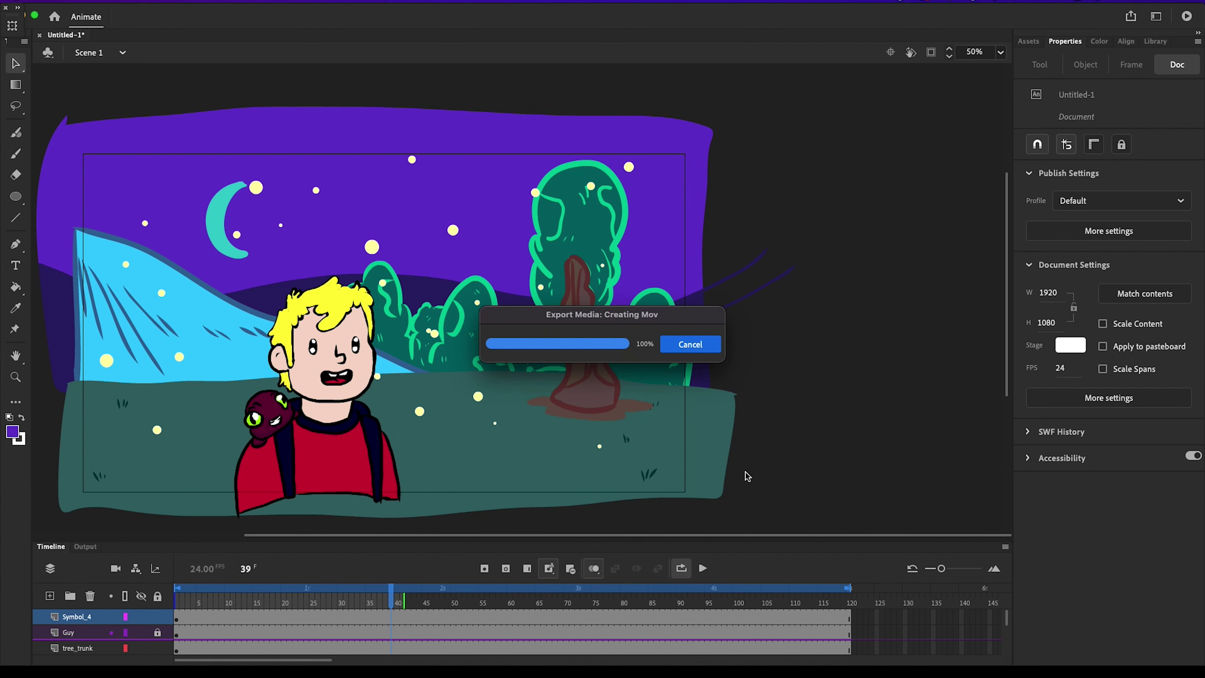
Step: Check the Downloads folder for the exported video
{"action": "mouse_move", "coordinate": [828, 662]}
{"action": "left_click", "coordinate": [882, 636]}
{"action": "left_click", "coordinate": [882, 636]}
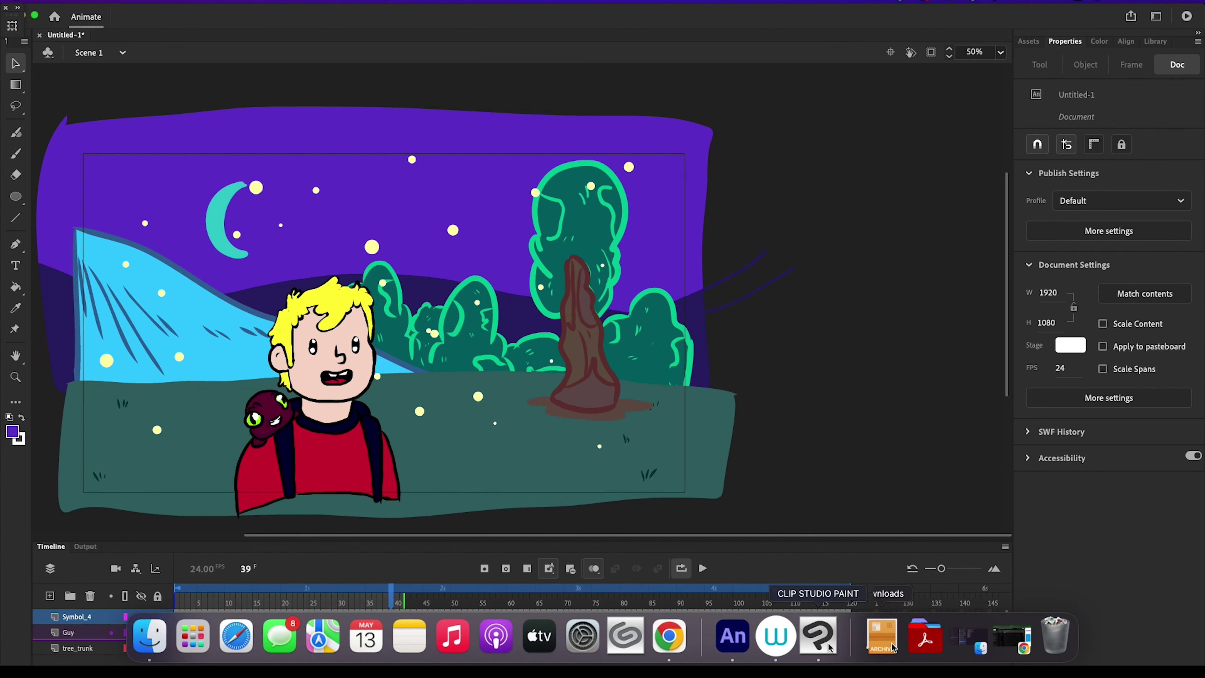
{"action": "left_click", "coordinate": [86, 2]}
{"action": "mouse_move", "coordinate": [142, 200]}
{"action": "left_click", "coordinate": [256, 241]}
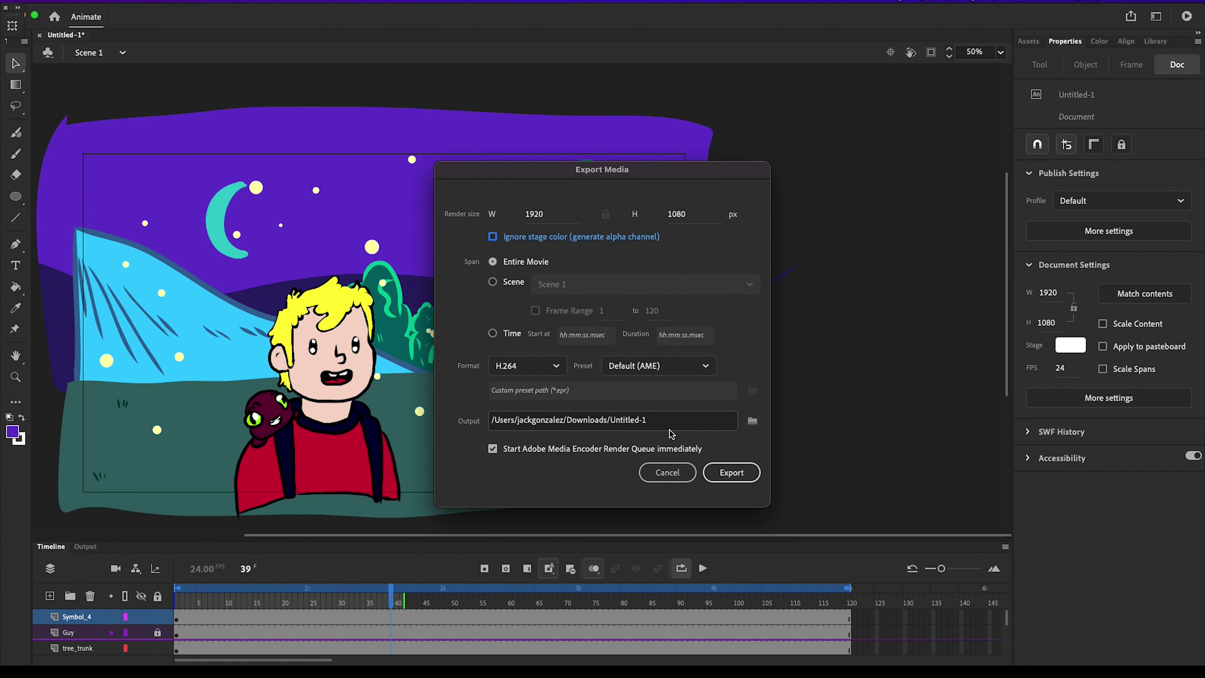
{"action": "left_click", "coordinate": [752, 421]}
{"action": "left_click", "coordinate": [663, 259]}
{"action": "left_click", "coordinate": [595, 319]}
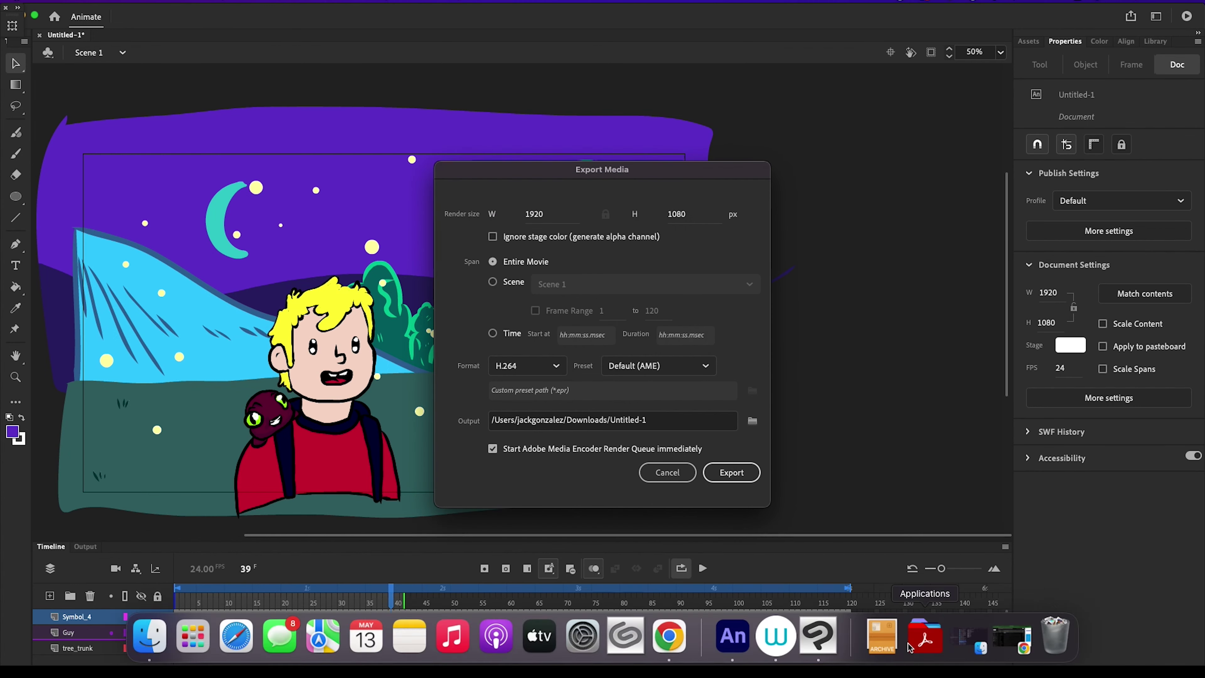
{"action": "left_click", "coordinate": [668, 472]}
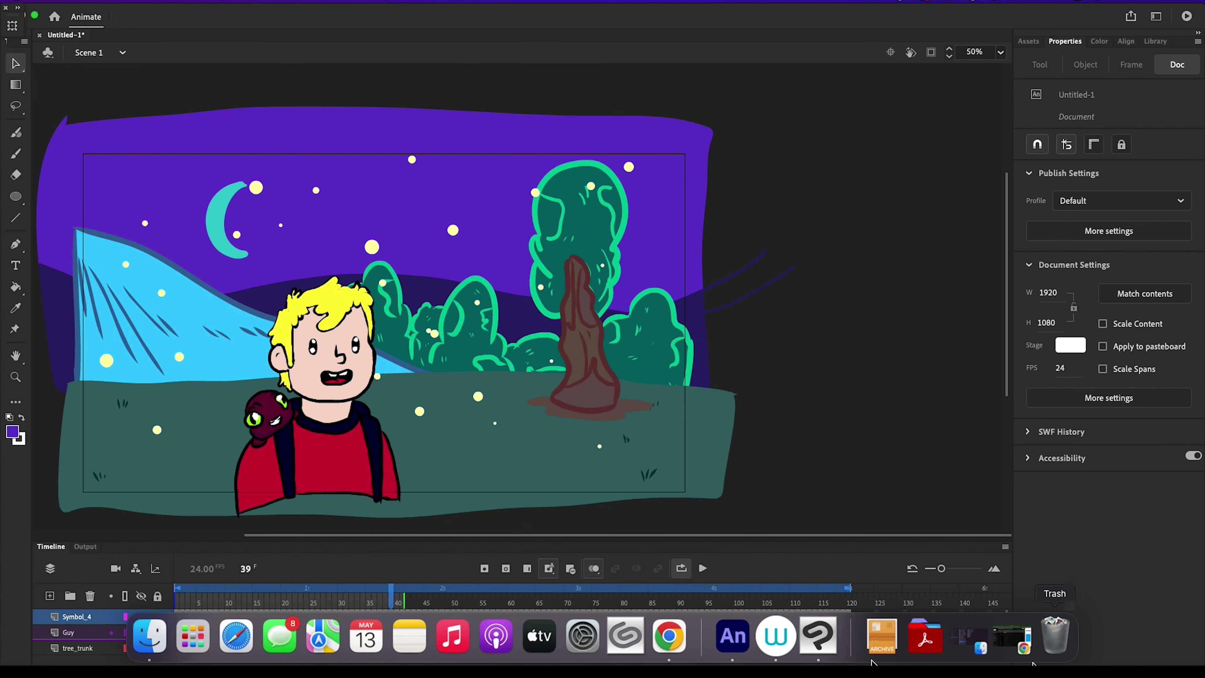
Step: Open the Downloads folder in Finder to look for the exported video, and return to Animate
{"action": "left_click", "coordinate": [882, 636]}
{"action": "left_click", "coordinate": [963, 133]}
{"action": "left_click", "coordinate": [271, 29]}
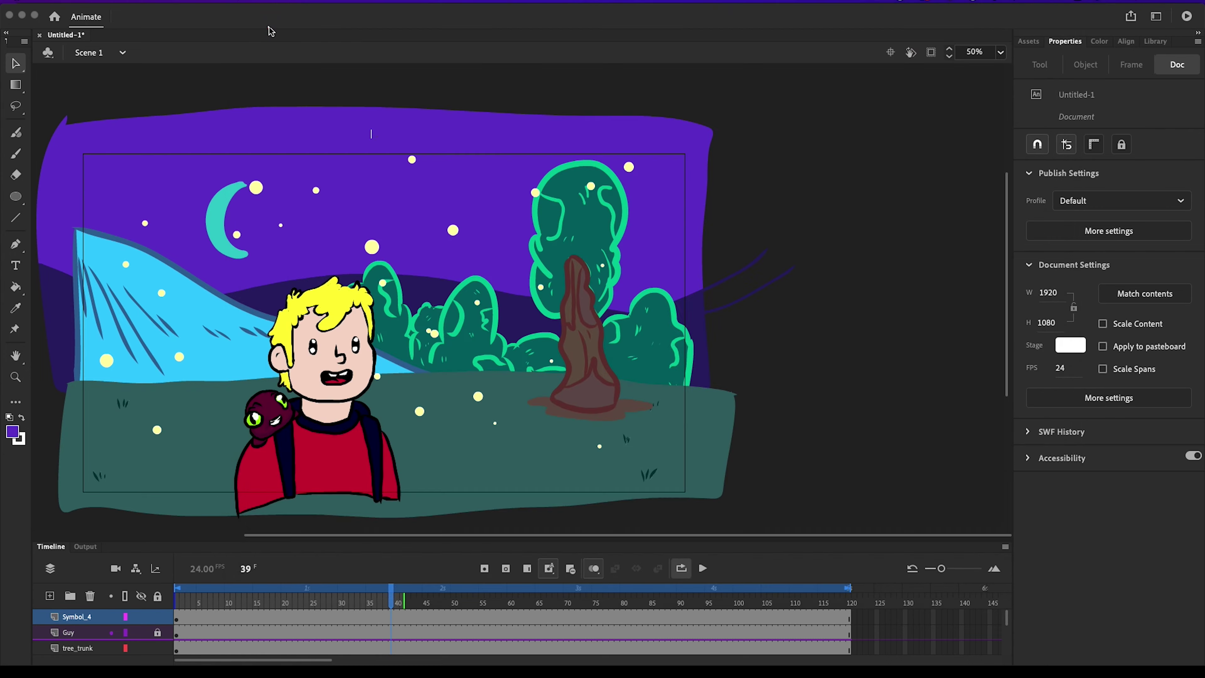
Step: Export the entire movie again as an H.264 video named lofifirefly to the Desktop
{"action": "left_click", "coordinate": [79, 1]}
{"action": "left_click", "coordinate": [91, 60]}
{"action": "left_click", "coordinate": [79, 1]}
{"action": "mouse_move", "coordinate": [142, 201]}
{"action": "left_click", "coordinate": [332, 242]}
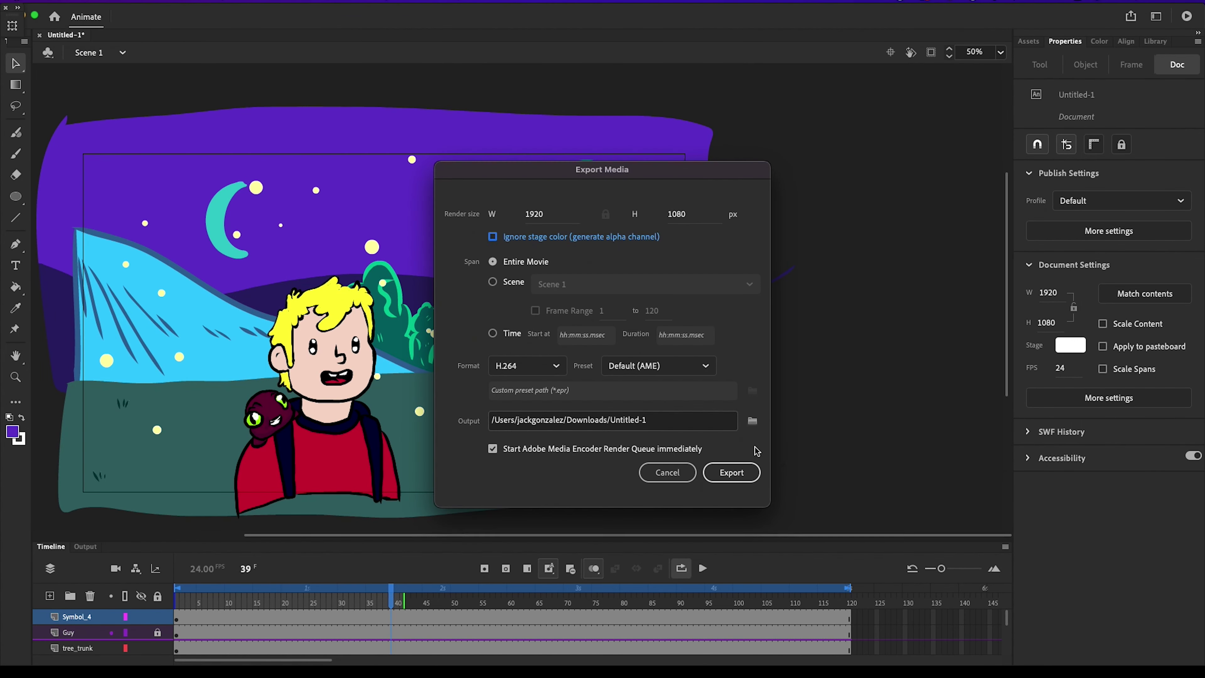
{"action": "left_click", "coordinate": [753, 421]}
{"action": "left_click", "coordinate": [617, 260]}
{"action": "left_click", "coordinate": [559, 379]}
{"action": "type", "text": "lofifirefly"}
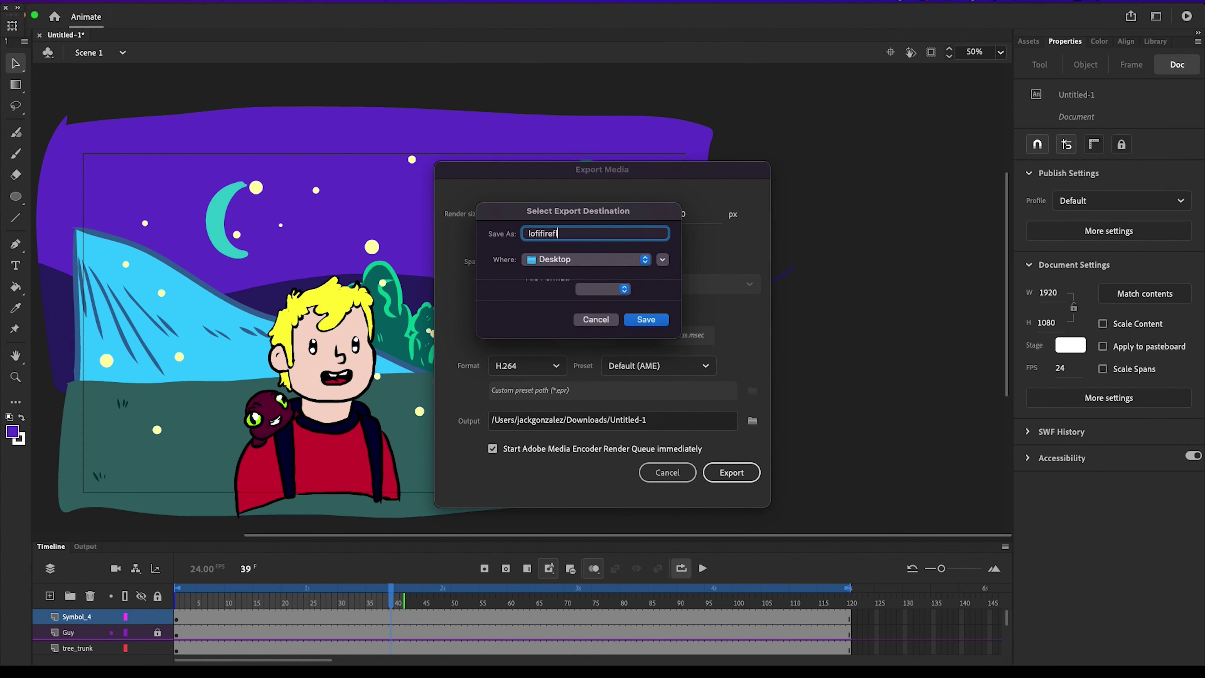
{"action": "left_click", "coordinate": [646, 318]}
{"action": "left_click", "coordinate": [732, 473]}
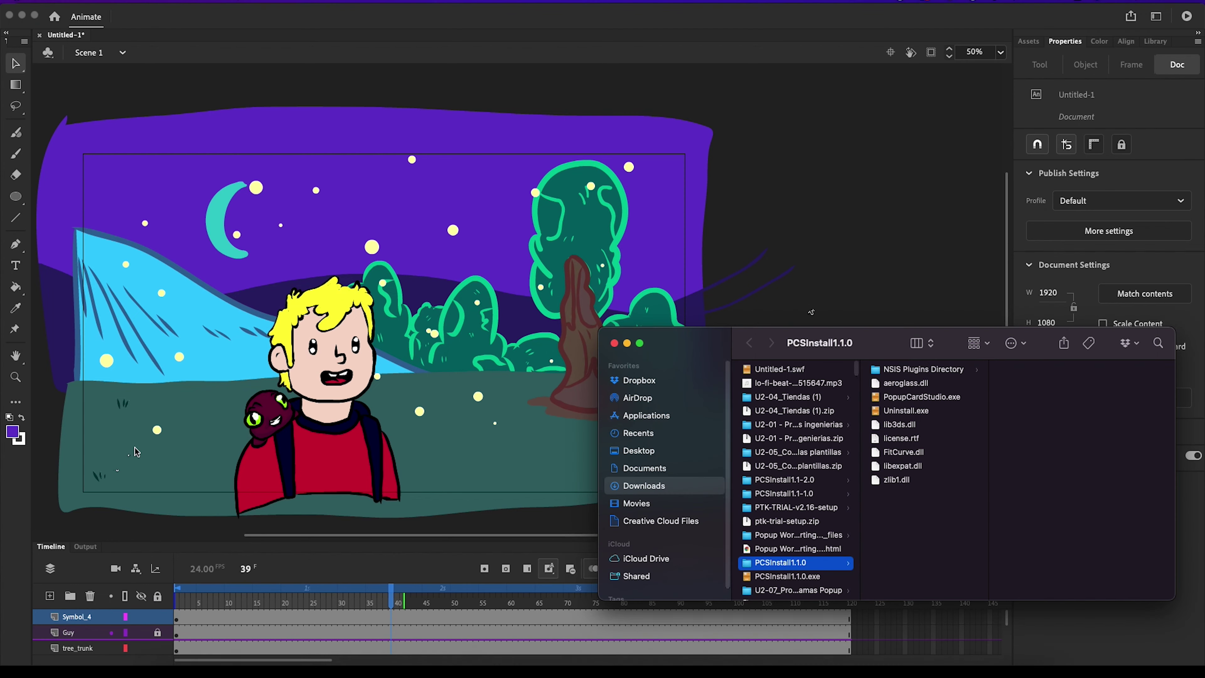
Step: Browse the Downloads folder for the exported video and close the Finder window
{"action": "scroll", "coordinate": [825, 395], "scroll_direction": "down", "scroll_amount": 3}
{"action": "scroll", "coordinate": [825, 395], "scroll_direction": "up", "scroll_amount": 3}
{"action": "left_click", "coordinate": [614, 343]}
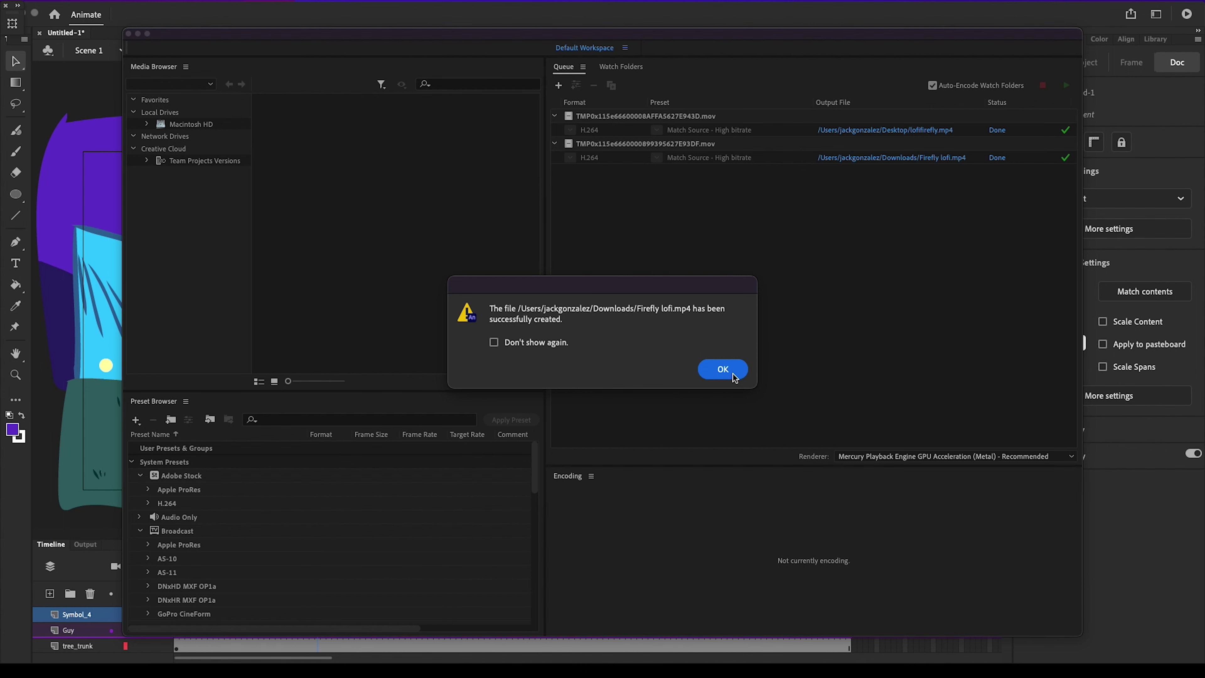
Step: Acknowledge the export notifications and preview the animation in Scene 1
{"action": "left_click", "coordinate": [721, 369]}
{"action": "left_click", "coordinate": [726, 369]}
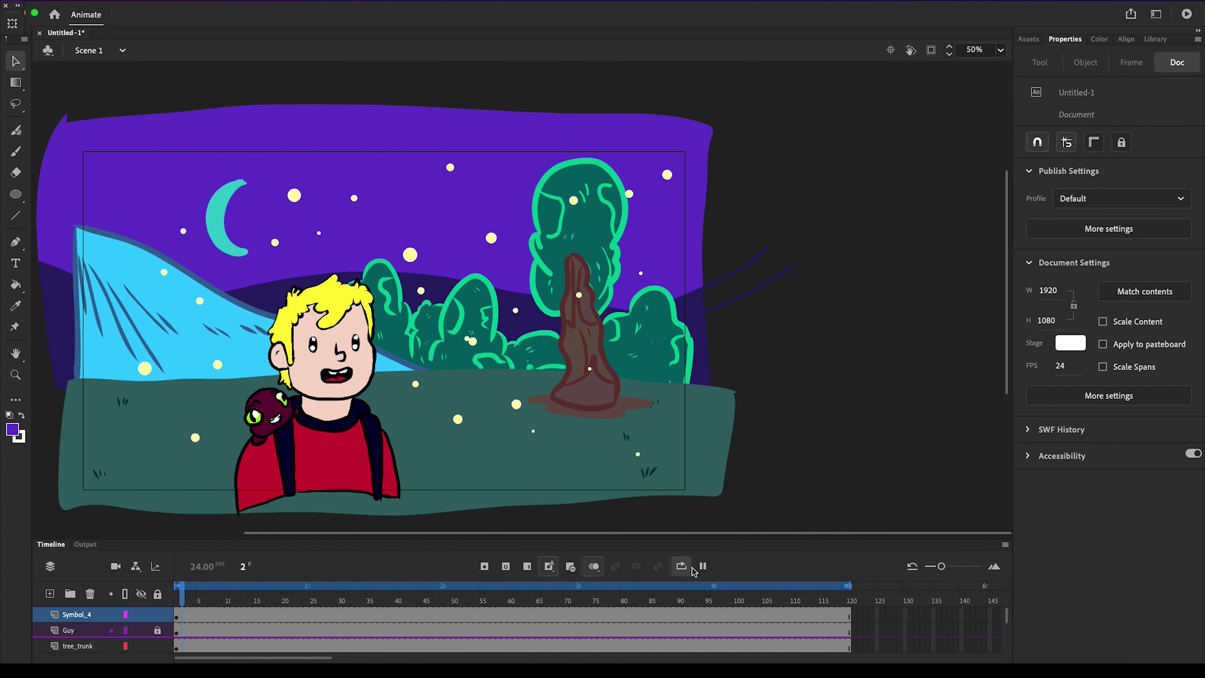
{"action": "left_click", "coordinate": [702, 567]}
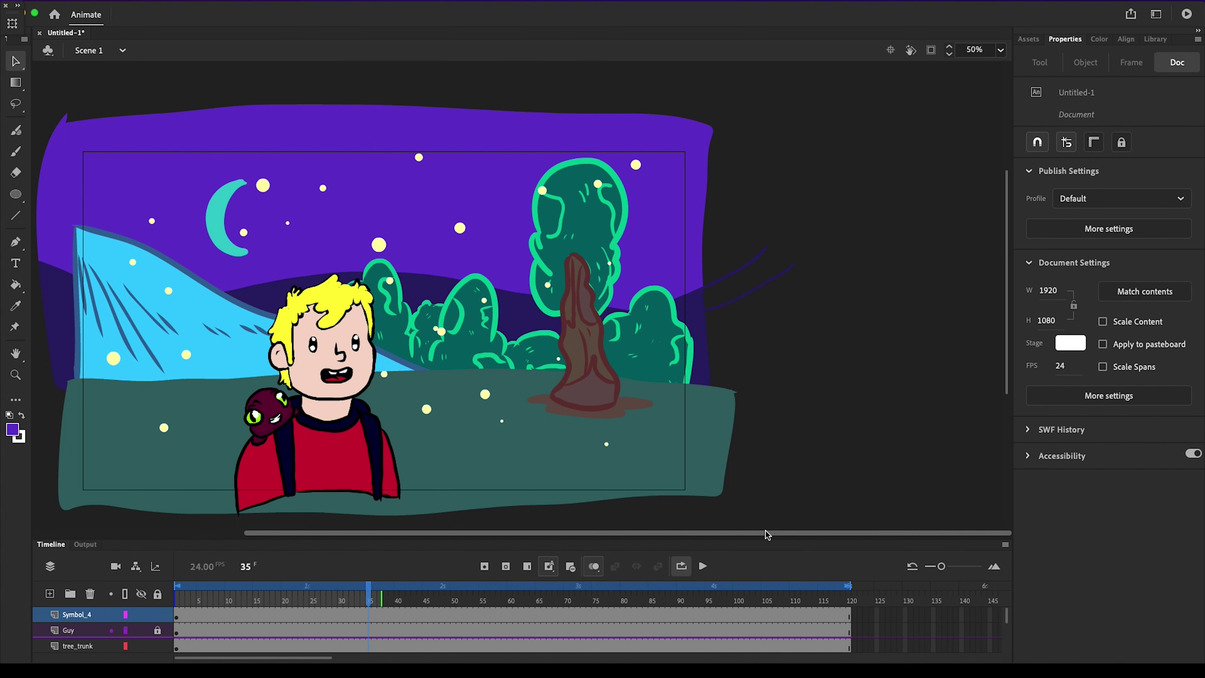
Step: Open Firefly lofi.mp4 from the Downloads folder, shrink the player window, watch the video and close it
{"action": "mouse_move", "coordinate": [1036, 658]}
{"action": "left_click", "coordinate": [914, 643]}
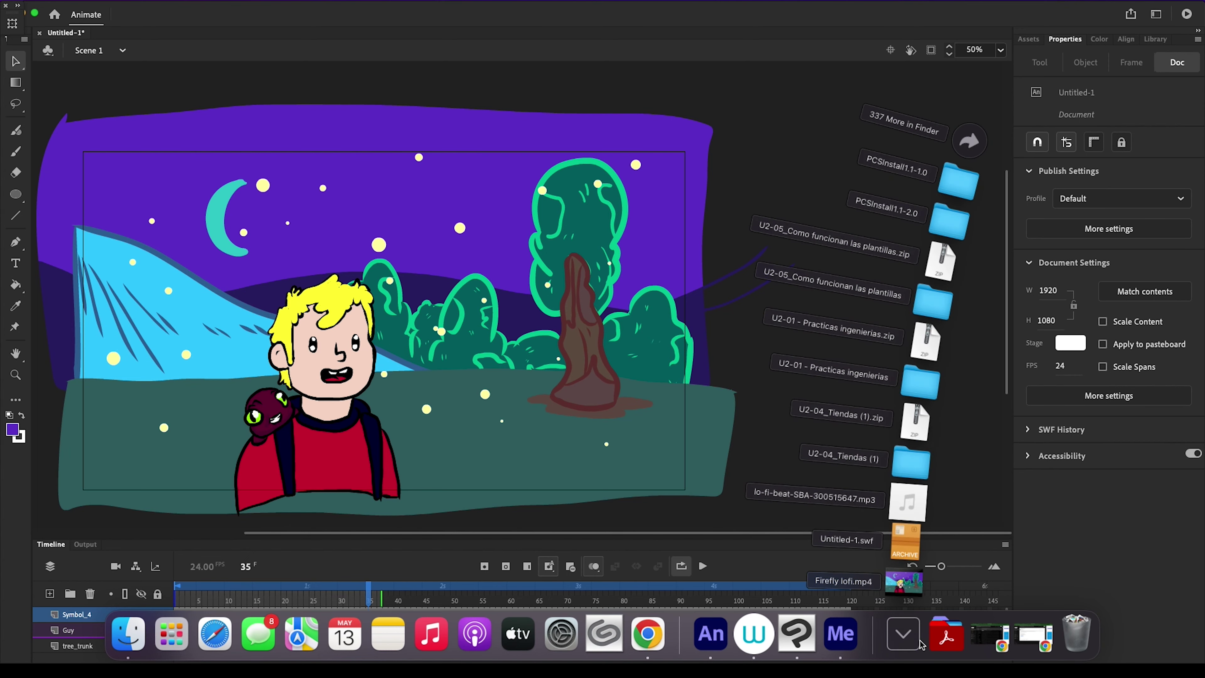
{"action": "left_click", "coordinate": [903, 584]}
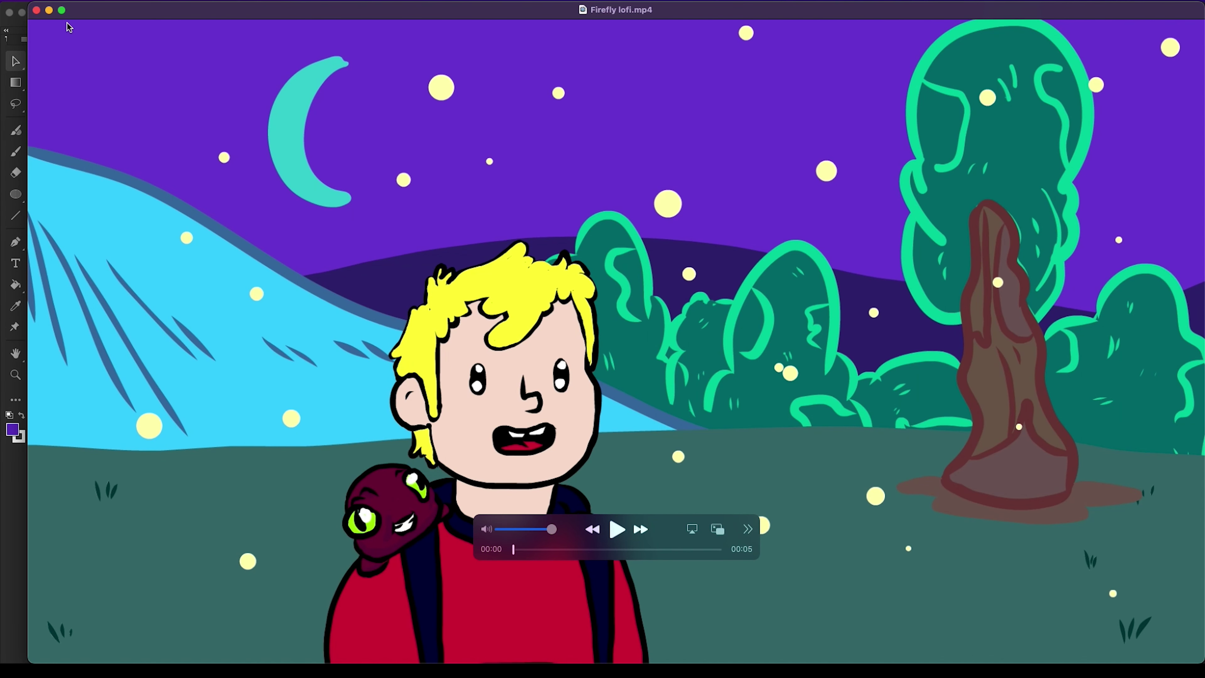
{"action": "left_click_drag", "start_coordinate": [27, 6], "coordinate": [595, 322]}
{"action": "left_click_drag", "start_coordinate": [946, 336], "coordinate": [665, 138]}
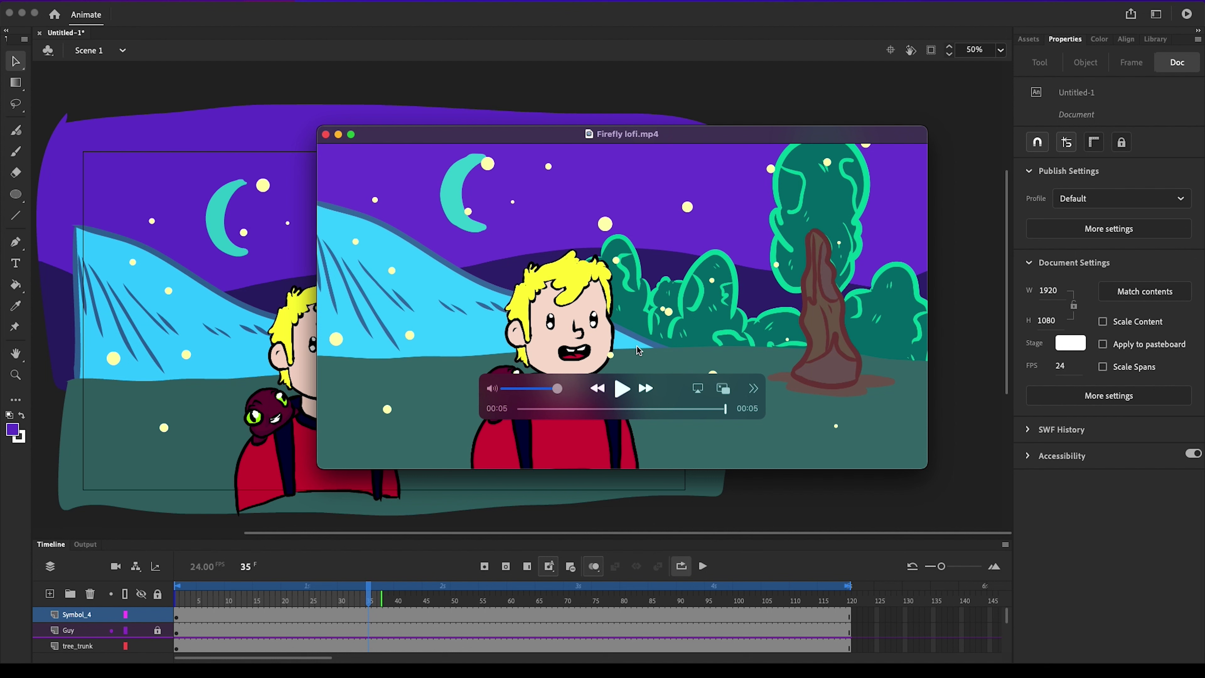
{"action": "left_click", "coordinate": [622, 390]}
{"action": "left_click", "coordinate": [326, 135]}
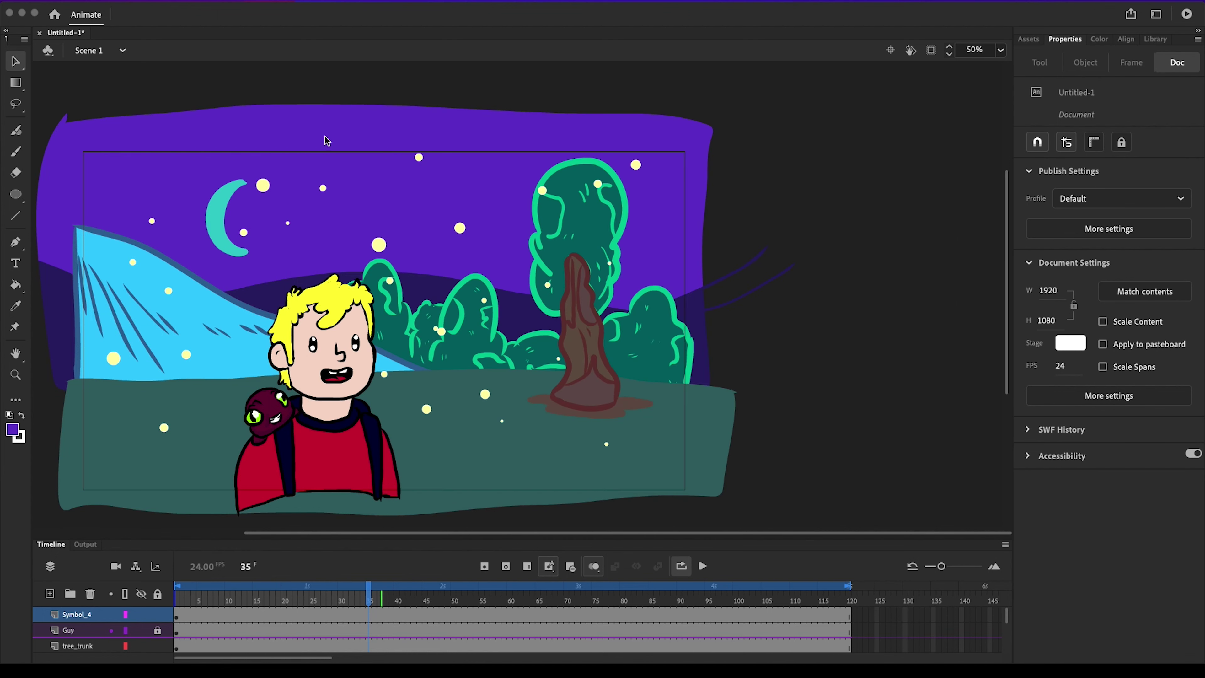